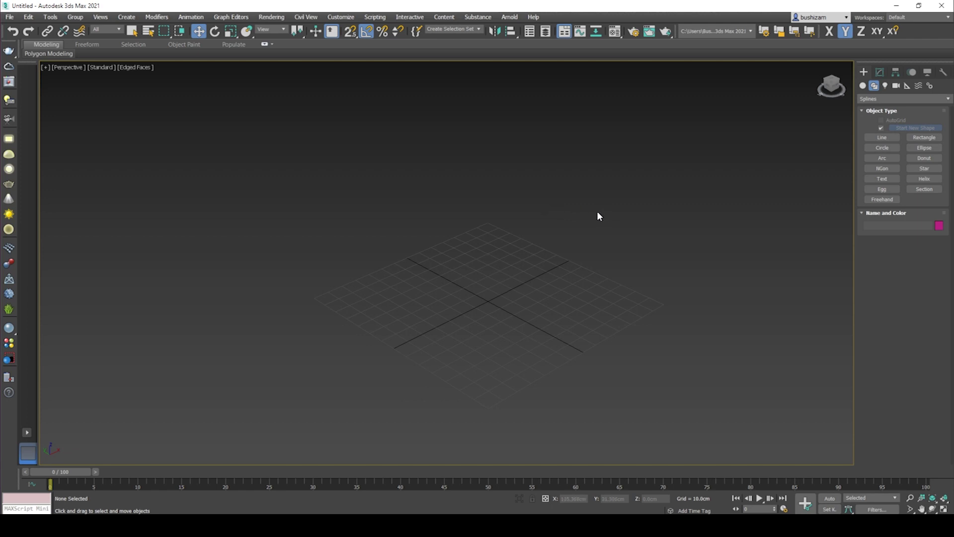
- Draw a circle spline with a radius of about 42 cm beside the grid
{"action": "left_click", "coordinate": [882, 147]}
{"action": "left_click_drag", "start_coordinate": [242, 276], "coordinate": [306, 283]}
- Draw a curved six-point line spline between the circle and the grid, and close it
{"action": "left_click", "coordinate": [882, 137]}
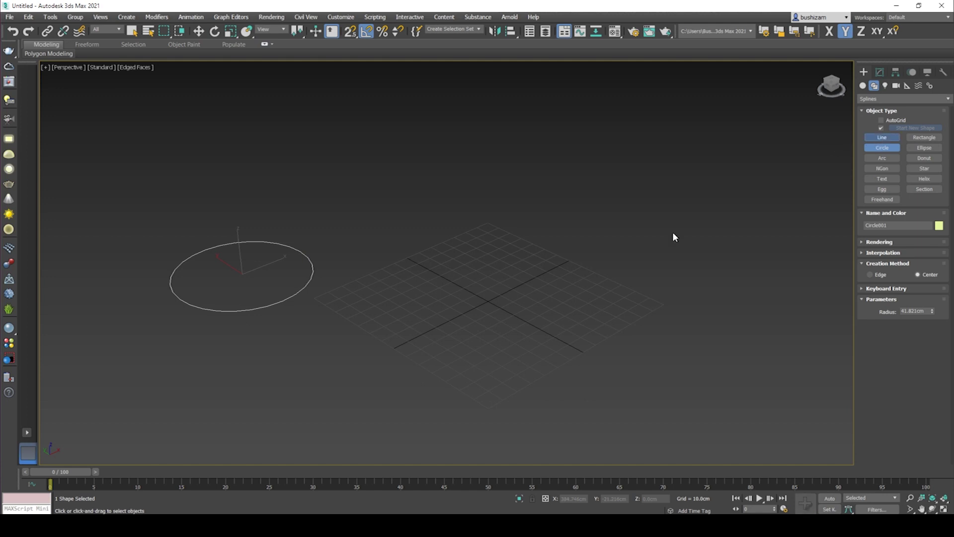
{"action": "left_click", "coordinate": [345, 223]}
{"action": "left_click_drag", "start_coordinate": [375, 252], "coordinate": [392, 250]}
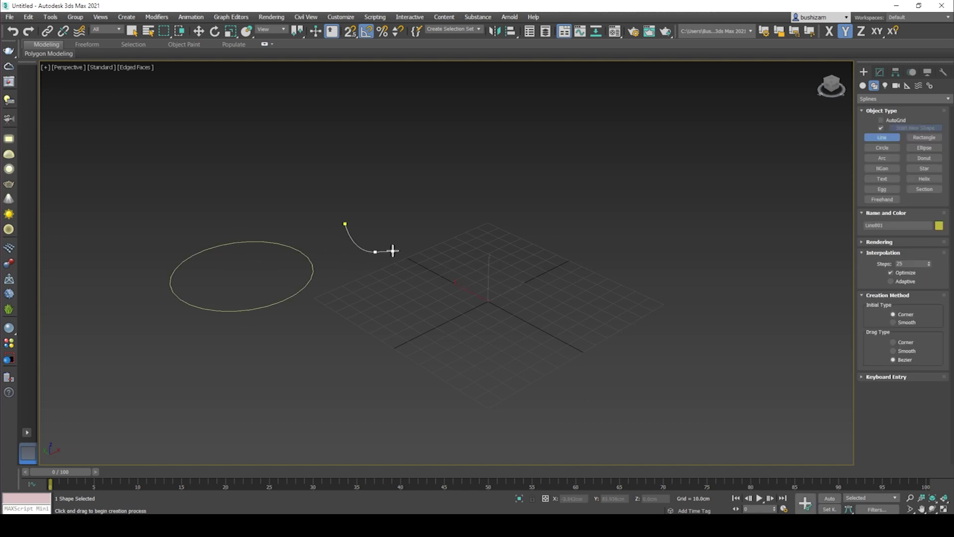
{"action": "left_click", "coordinate": [425, 229]}
{"action": "left_click", "coordinate": [413, 214]}
{"action": "left_click", "coordinate": [386, 224]}
{"action": "left_click", "coordinate": [360, 215]}
{"action": "left_click", "coordinate": [344, 224]}
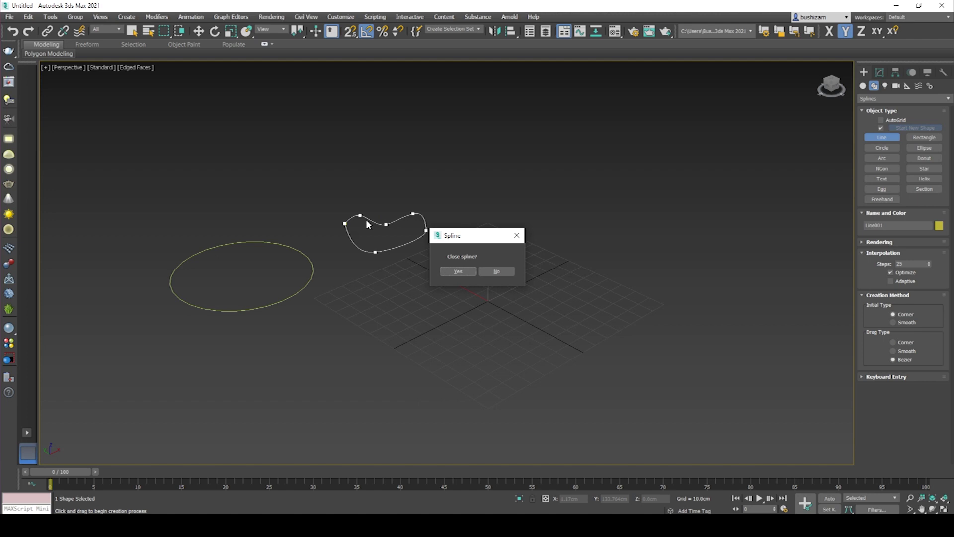
{"action": "left_click_drag", "start_coordinate": [467, 243], "coordinate": [466, 194]}
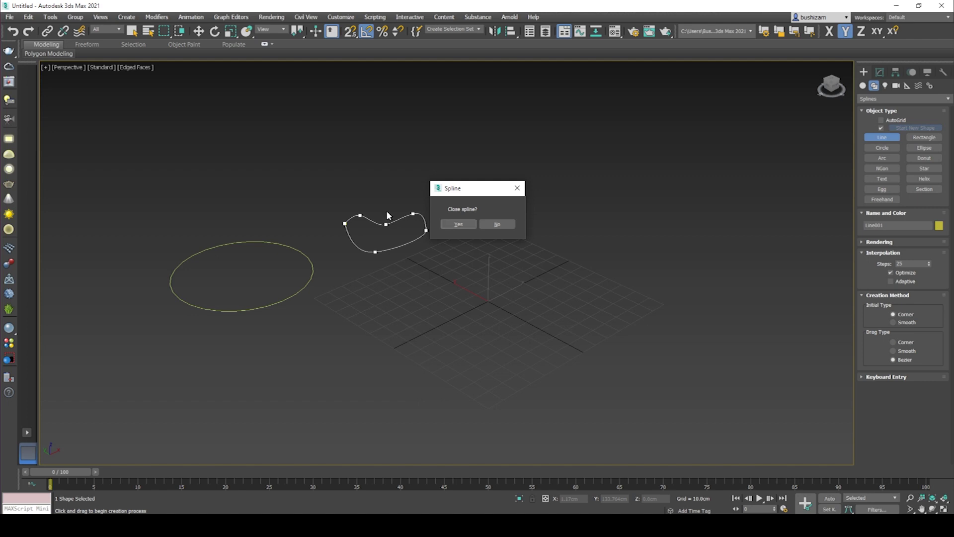
{"action": "left_click", "coordinate": [463, 221]}
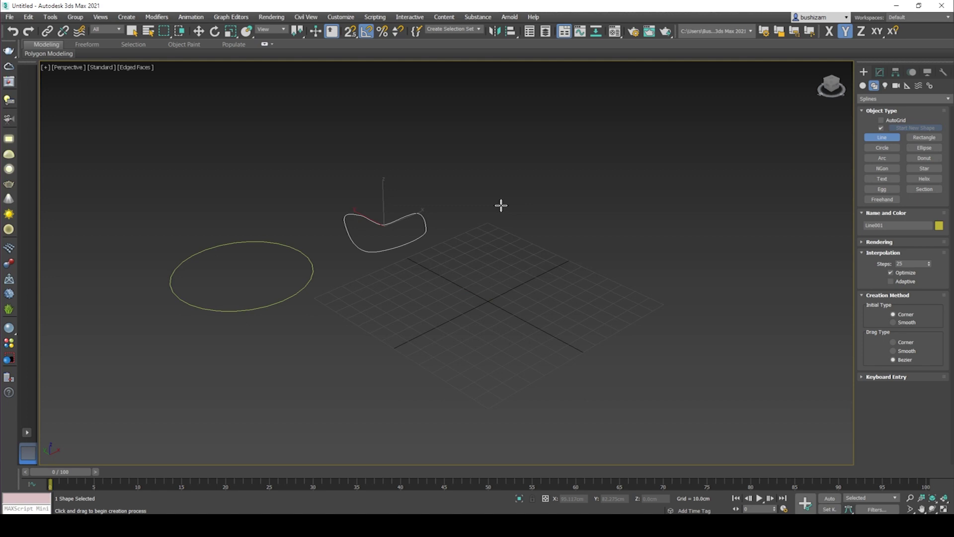
- In the Top view, draw a four-cornered line spline beside the curved shape, ending at its start point without closing the spline
{"action": "key", "text": "alt+w"}
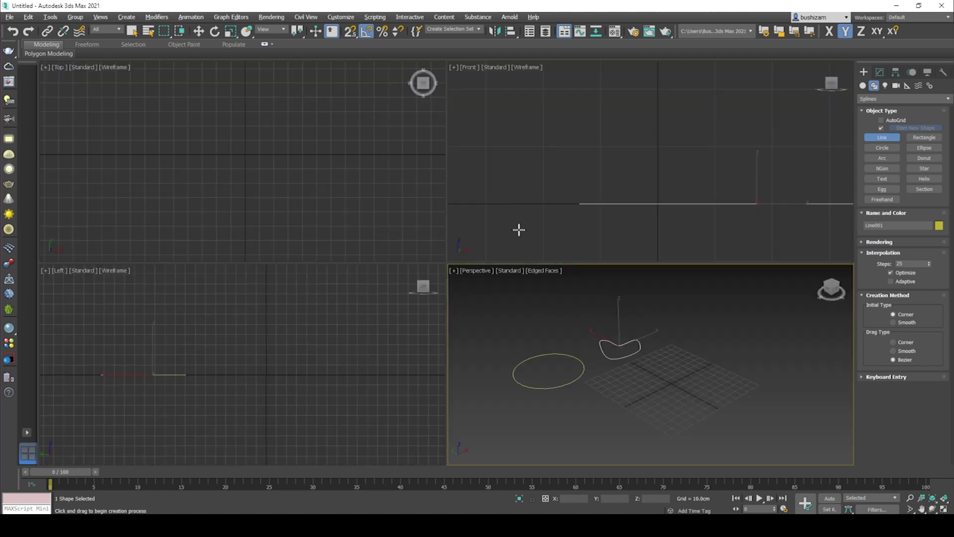
{"action": "right_click", "coordinate": [298, 133]}
{"action": "scroll", "coordinate": [287, 164], "scroll_direction": "down", "scroll_amount": 10}
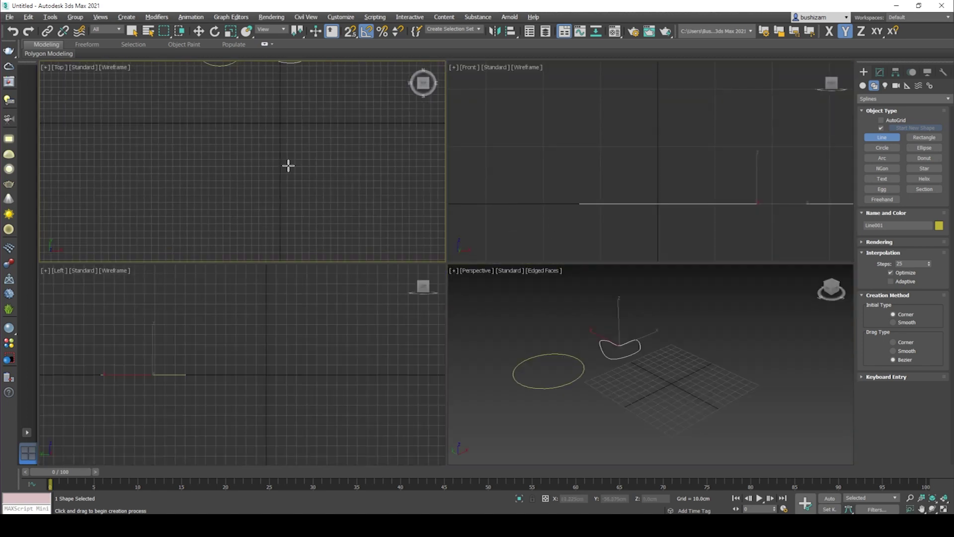
{"action": "scroll", "coordinate": [286, 189], "scroll_direction": "up", "scroll_amount": 10}
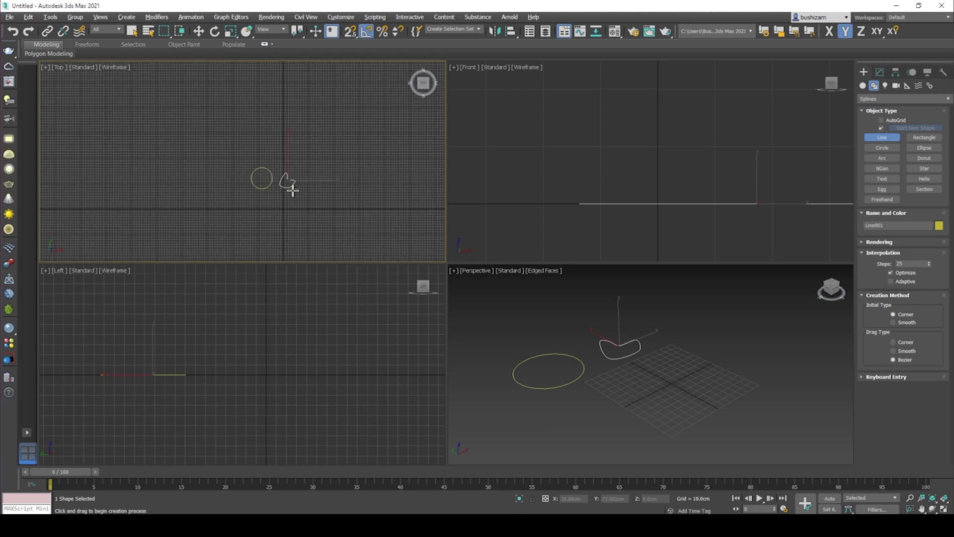
{"action": "left_click", "coordinate": [324, 136]}
{"action": "left_click", "coordinate": [325, 188]}
{"action": "left_click", "coordinate": [391, 184]}
{"action": "left_click", "coordinate": [385, 138]}
{"action": "left_click", "coordinate": [325, 136]}
{"action": "left_click", "coordinate": [324, 136]}
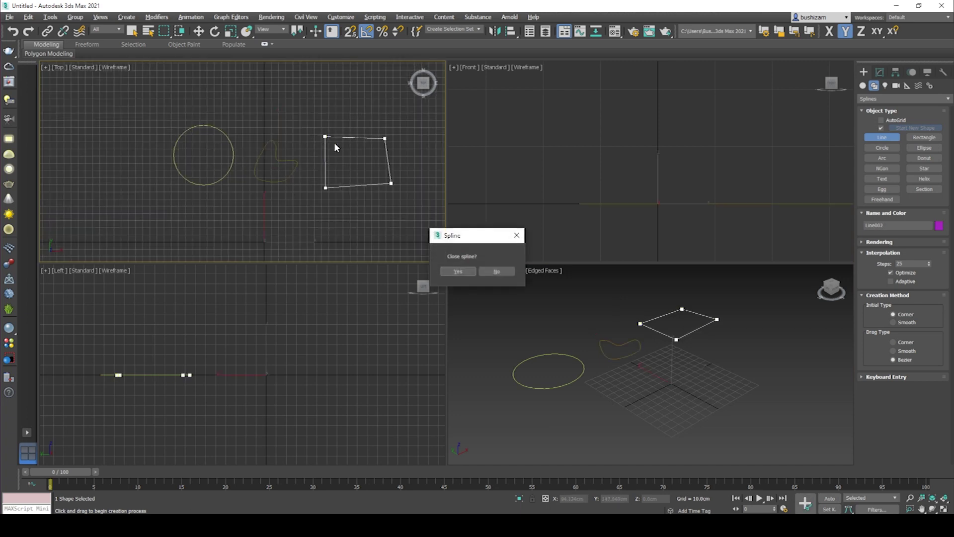
{"action": "left_click", "coordinate": [496, 271]}
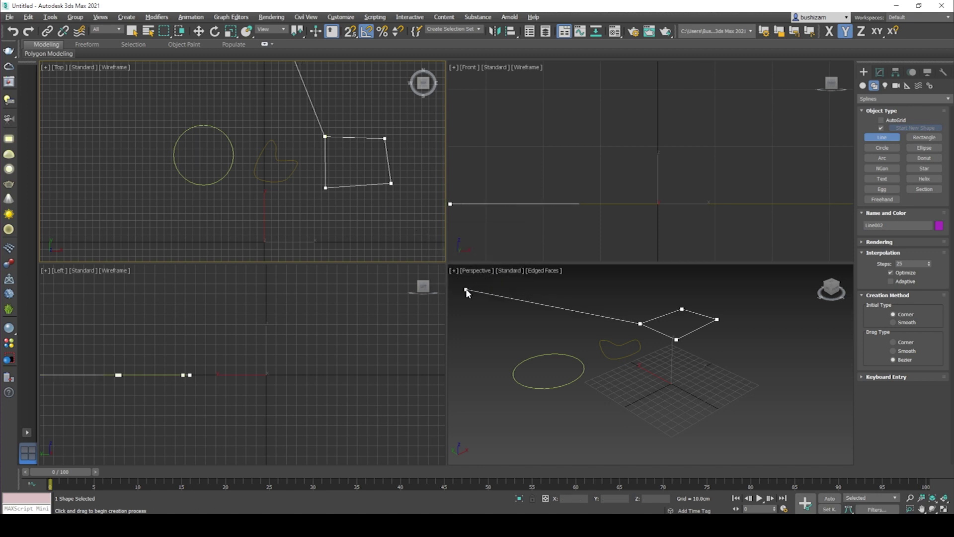
{"action": "right_click", "coordinate": [557, 311]}
{"action": "middle_click_drag", "start_coordinate": [677, 328], "coordinate": [660, 327]}
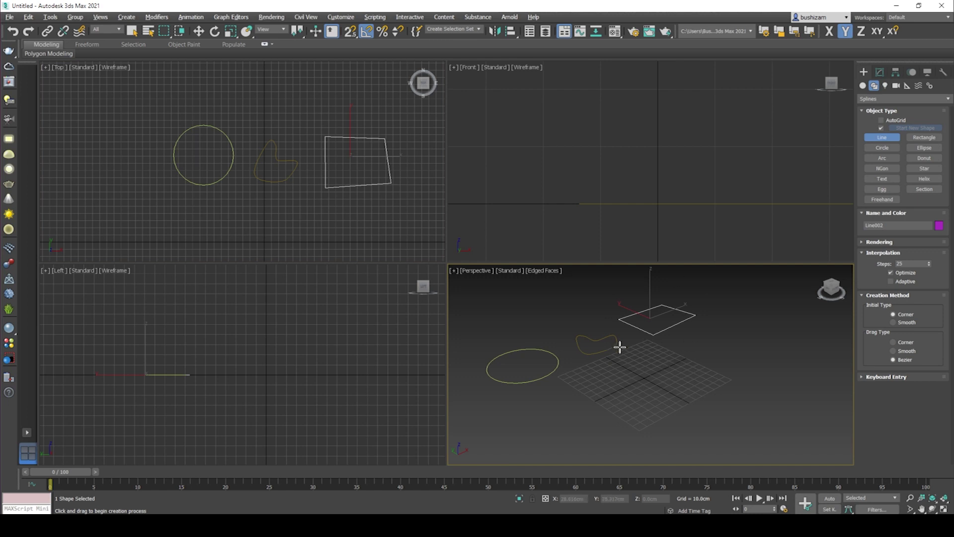
{"action": "key", "text": "alt+w"}
{"action": "middle_click_drag", "start_coordinate": [462, 266], "coordinate": [531, 305]}
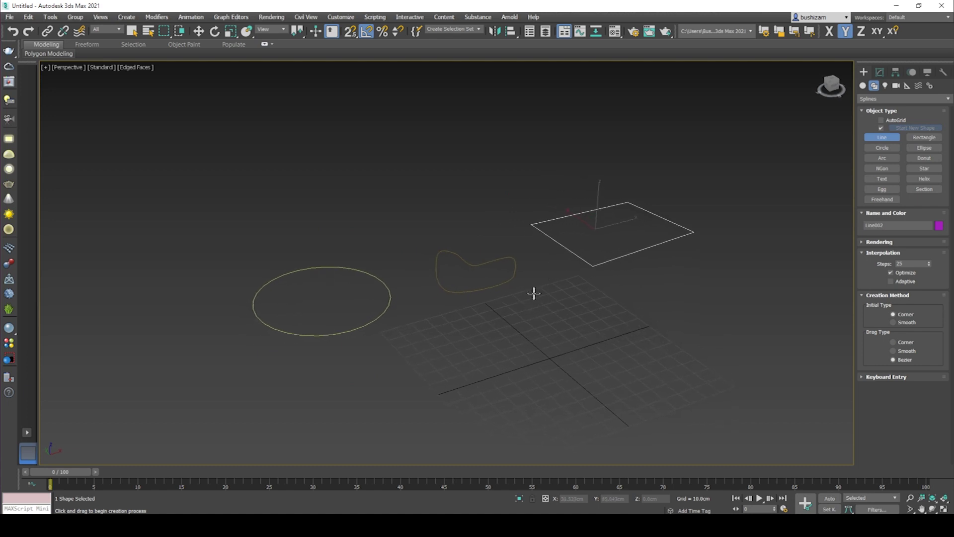
{"action": "right_click", "coordinate": [536, 294]}
{"action": "key", "text": "w"}
- Add an Extrude modifier to the circle and set its amount to 100 cm
{"action": "left_click", "coordinate": [372, 276]}
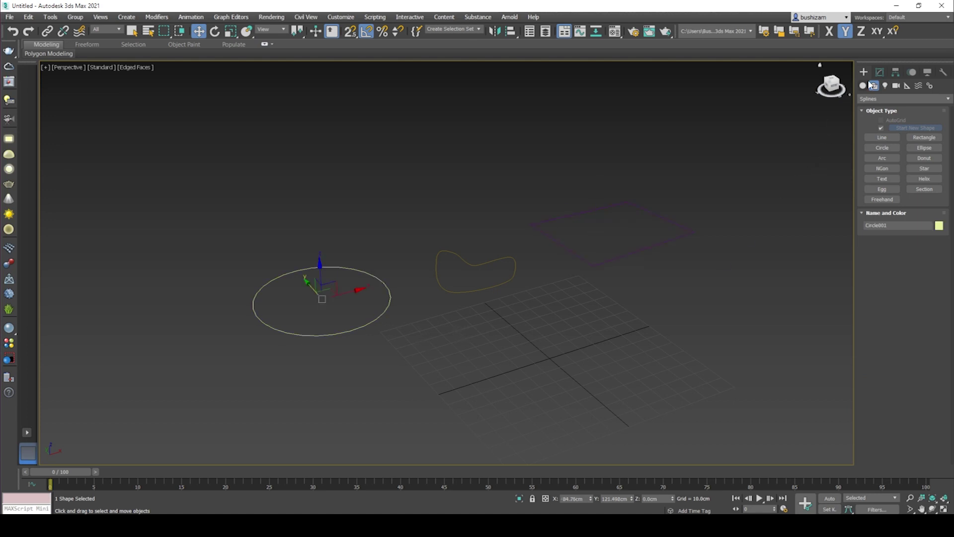
{"action": "left_click", "coordinate": [880, 72]}
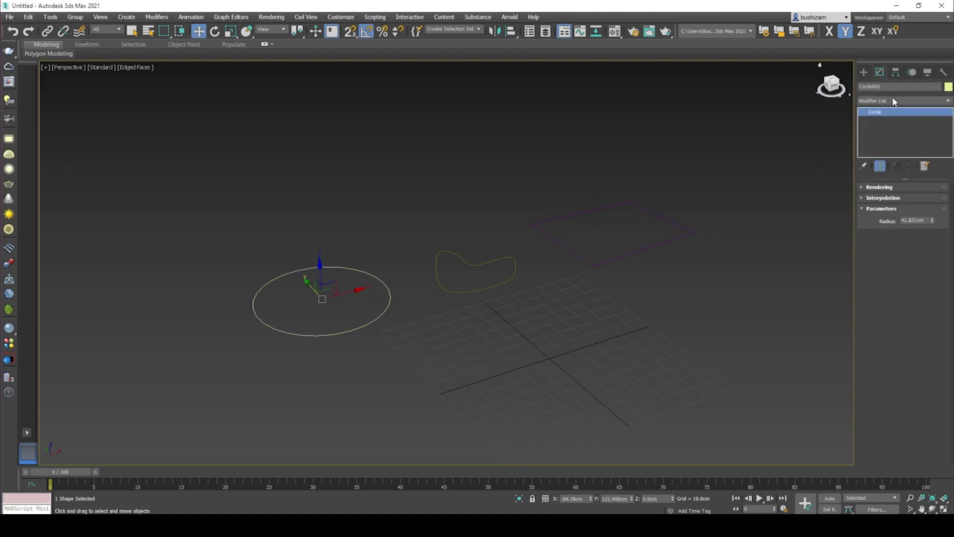
{"action": "left_click", "coordinate": [895, 101]}
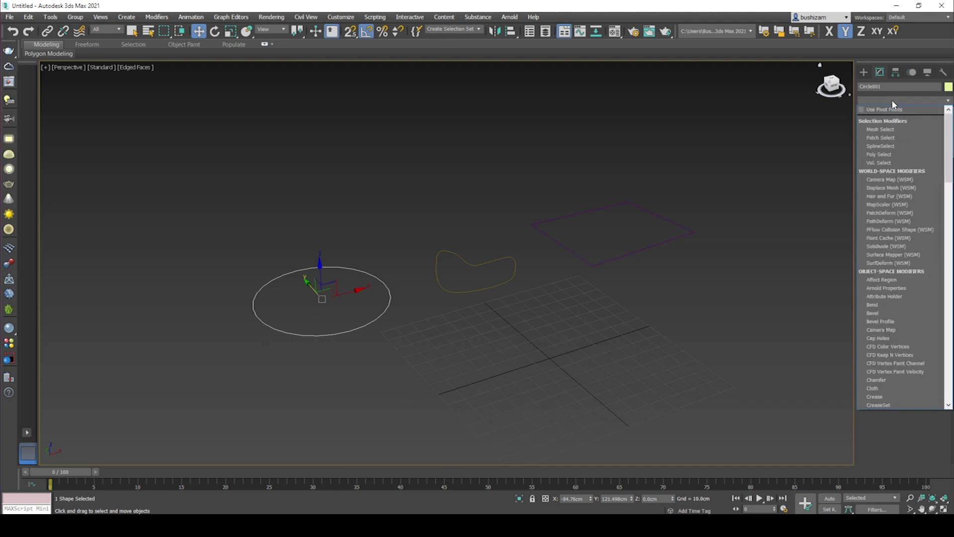
{"action": "type", "text": "ex"}
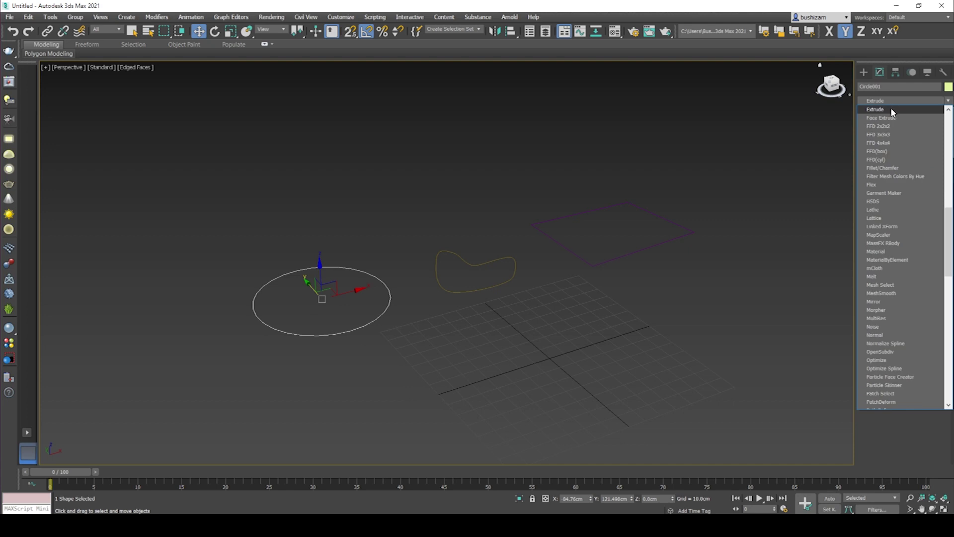
{"action": "left_click", "coordinate": [891, 108]}
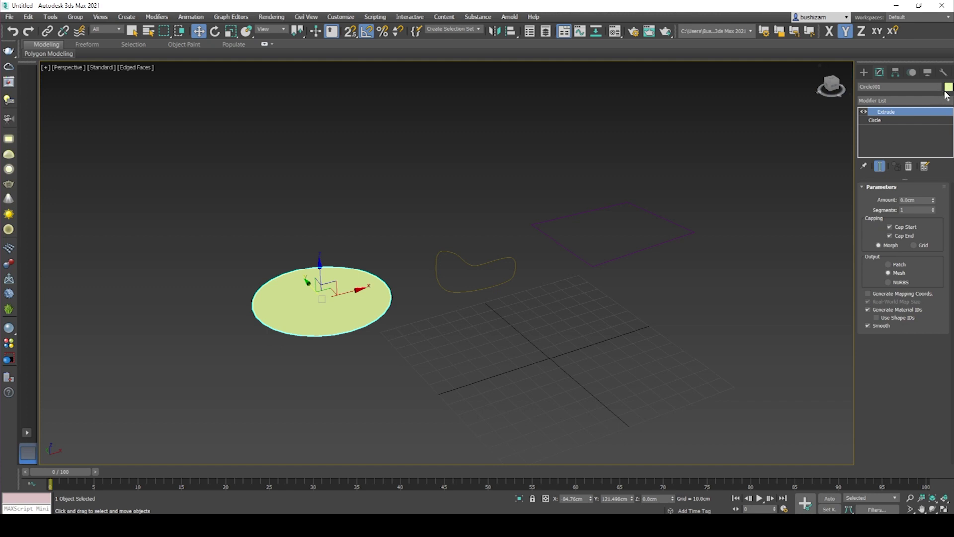
{"action": "left_click", "coordinate": [905, 200]}
{"action": "type", "text": "100"}
{"action": "key", "text": "Return"}
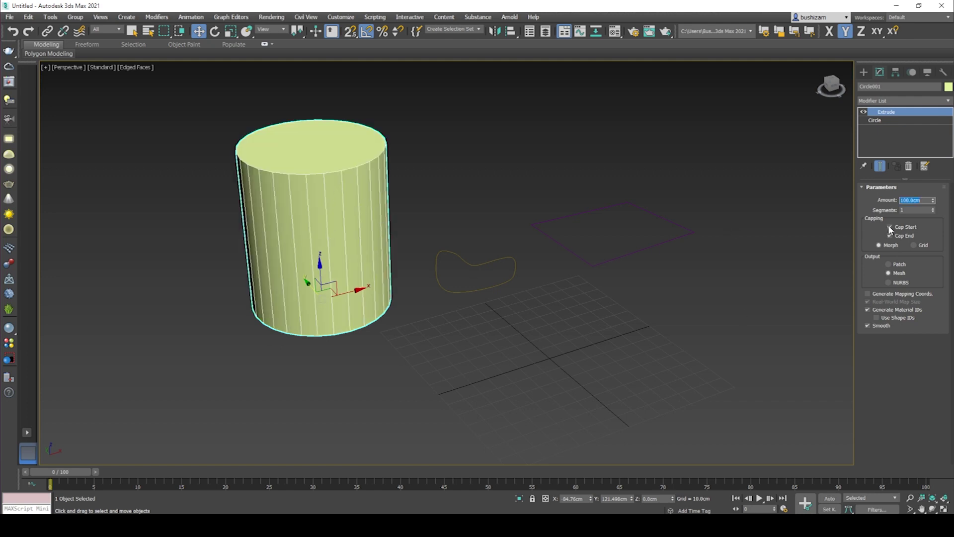
- Increase the extruded circle's segments to 7
{"action": "left_click", "coordinate": [933, 209]}
{"action": "left_click", "coordinate": [933, 208]}
{"action": "left_click", "coordinate": [932, 208]}
{"action": "left_click", "coordinate": [933, 208]}
{"action": "left_click", "coordinate": [933, 208]}
{"action": "left_click", "coordinate": [933, 208]}
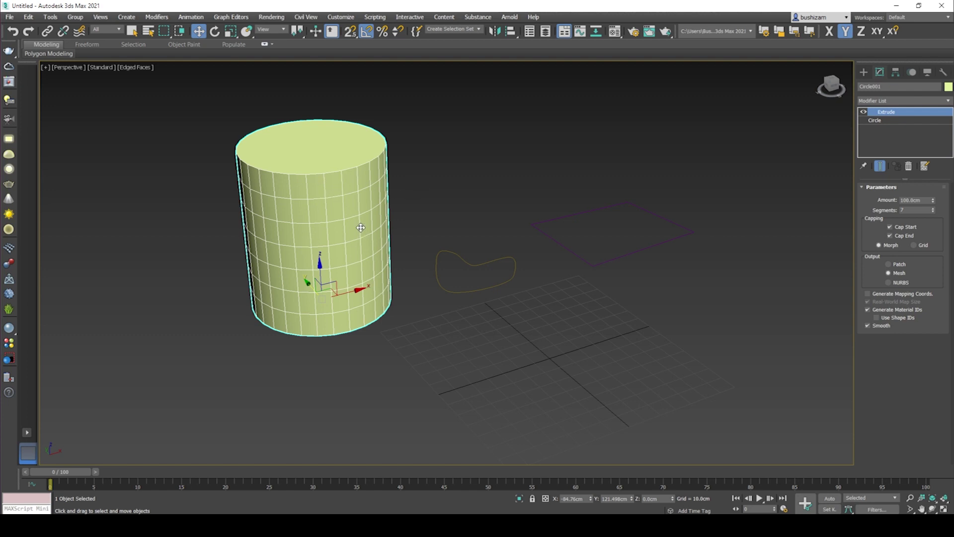
- Try the extruded circle without Cap Start and Cap End, and restore both caps
{"action": "left_click", "coordinate": [890, 235]}
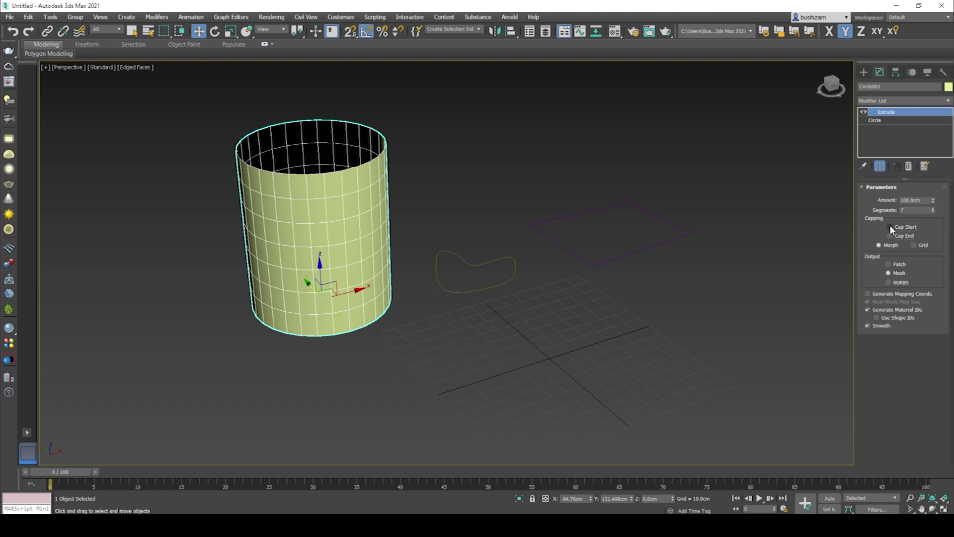
{"action": "left_click", "coordinate": [889, 235]}
{"action": "left_click", "coordinate": [889, 235]}
{"action": "middle_click_drag", "start_coordinate": [467, 219], "coordinate": [492, 256], "text": "alt"}
{"action": "left_click", "coordinate": [889, 235]}
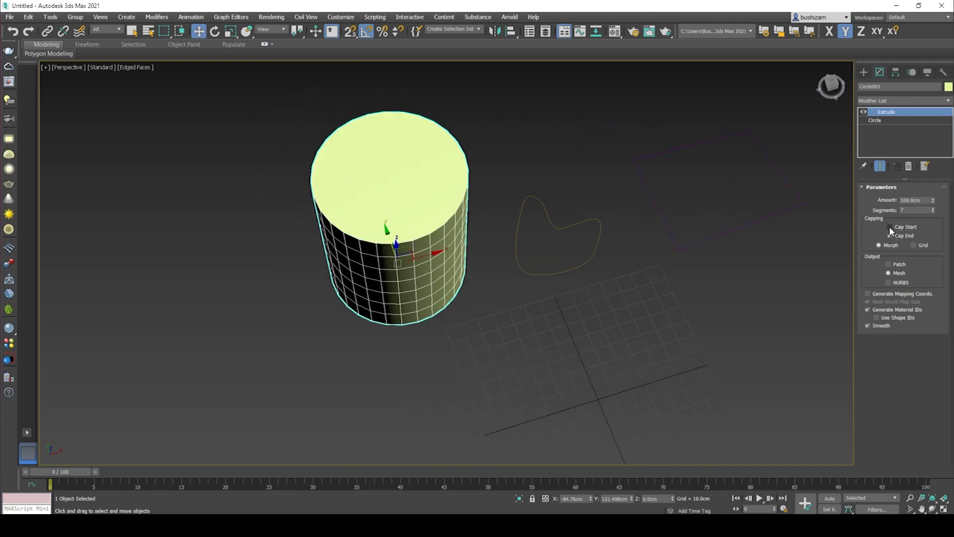
{"action": "middle_click_drag", "start_coordinate": [660, 285], "coordinate": [627, 291], "text": "alt"}
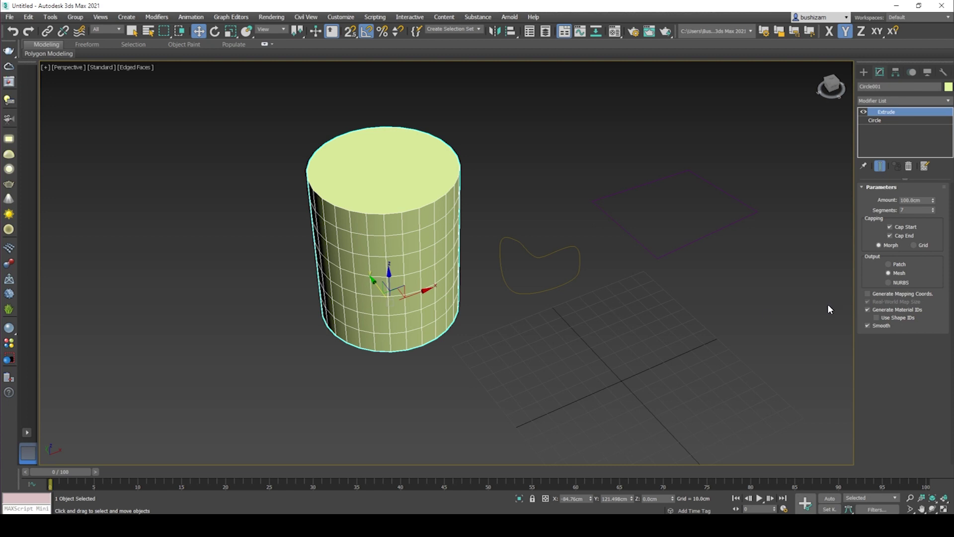
- Apply an Extrude modifier to the closed curved spline, keeping the 100 cm amount and 7 segments
{"action": "left_click", "coordinate": [573, 304]}
{"action": "left_click", "coordinate": [557, 287]}
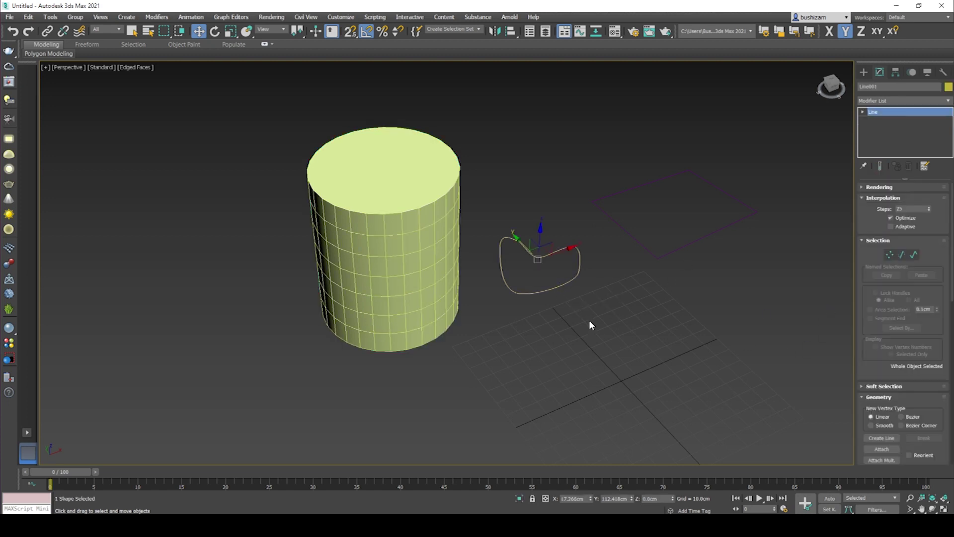
{"action": "middle_click_drag", "start_coordinate": [579, 284], "coordinate": [574, 281], "text": "alt"}
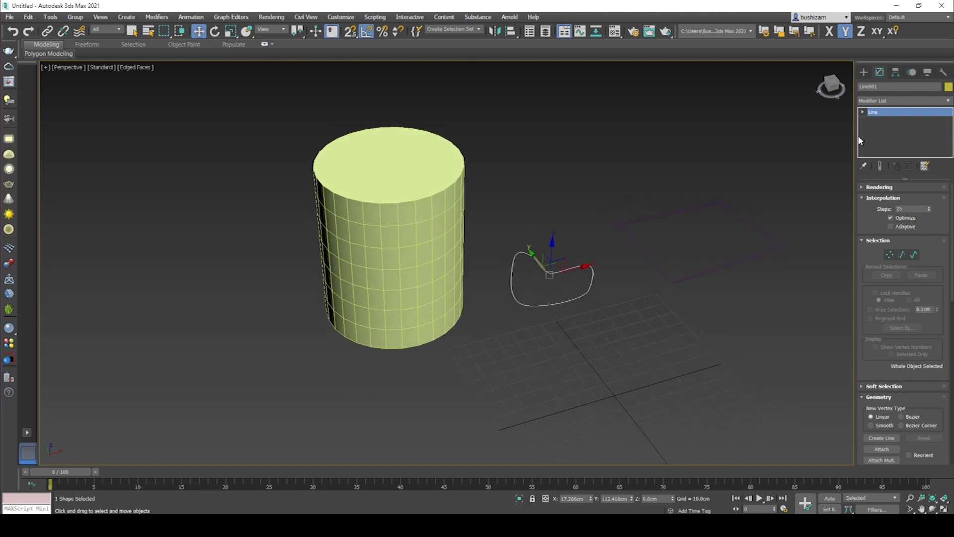
{"action": "left_click", "coordinate": [902, 100]}
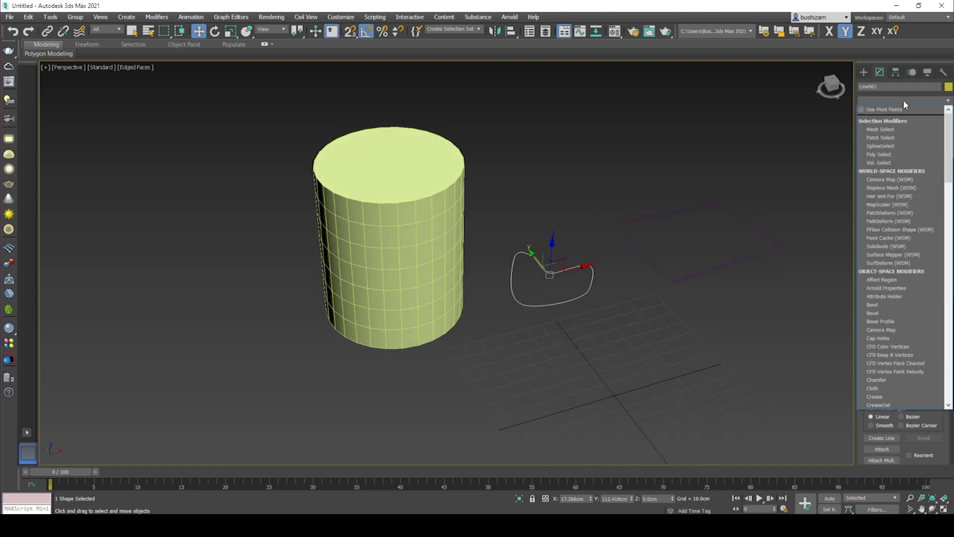
{"action": "type", "text": "ex"}
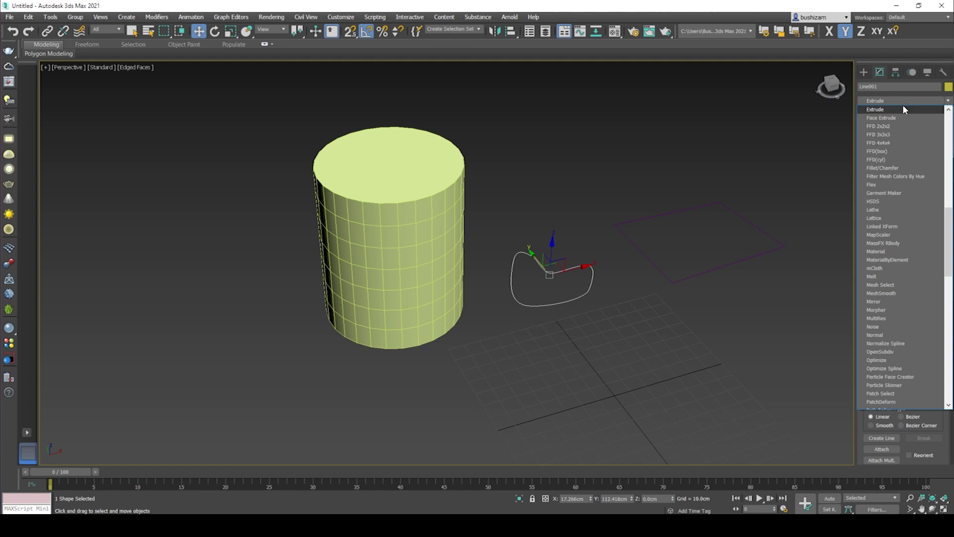
{"action": "left_click", "coordinate": [902, 109]}
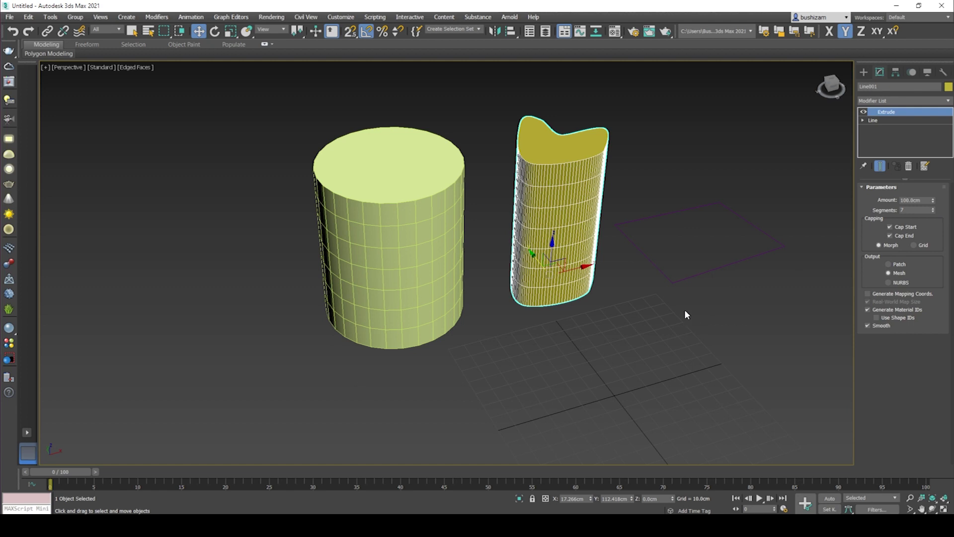
- Apply an Extrude modifier to the unclosed four-cornered spline with the same 100 cm amount and 7 segments, and inspect its open ends
{"action": "middle_click_drag", "start_coordinate": [618, 302], "coordinate": [421, 158], "text": "alt"}
{"action": "middle_click_drag", "start_coordinate": [437, 246], "coordinate": [396, 287], "text": "alt"}
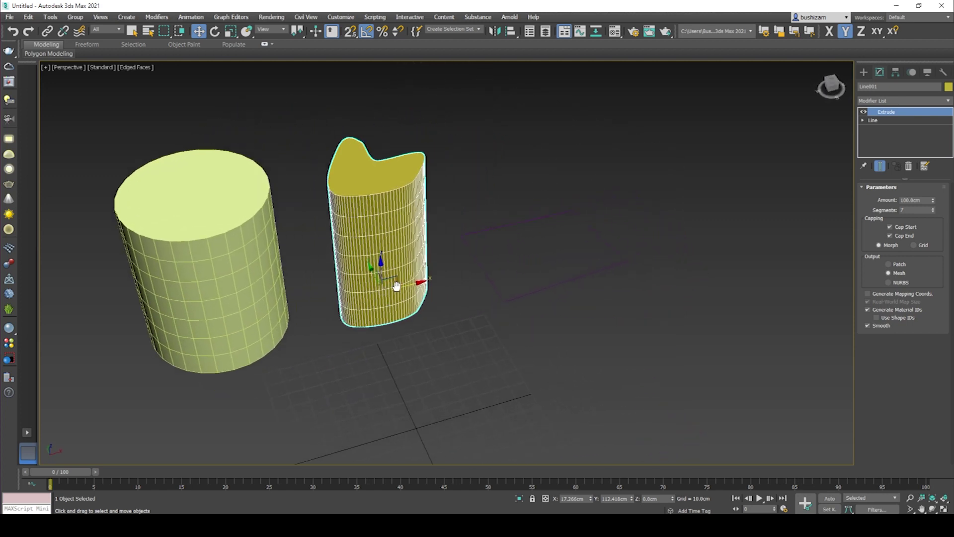
{"action": "left_click", "coordinate": [484, 276]}
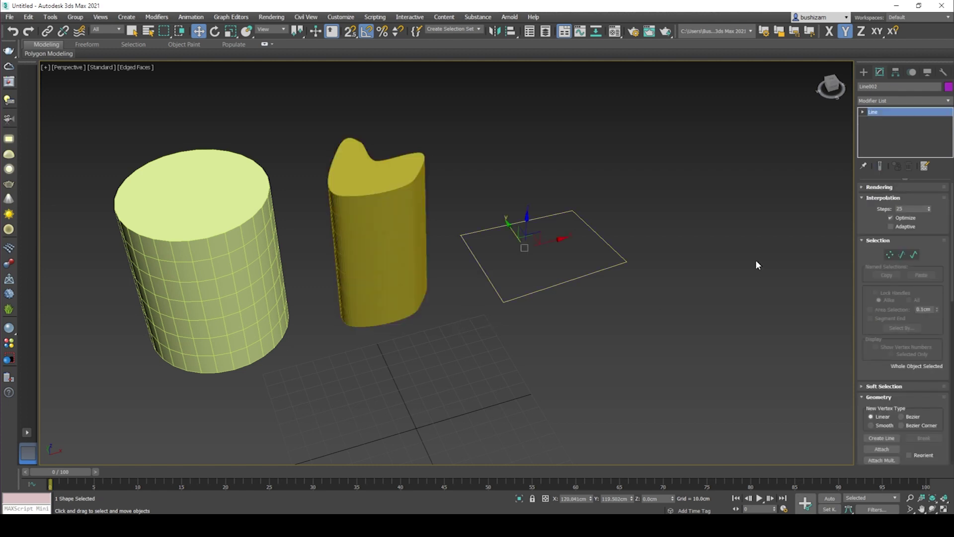
{"action": "left_click", "coordinate": [896, 102]}
{"action": "type", "text": "ex"}
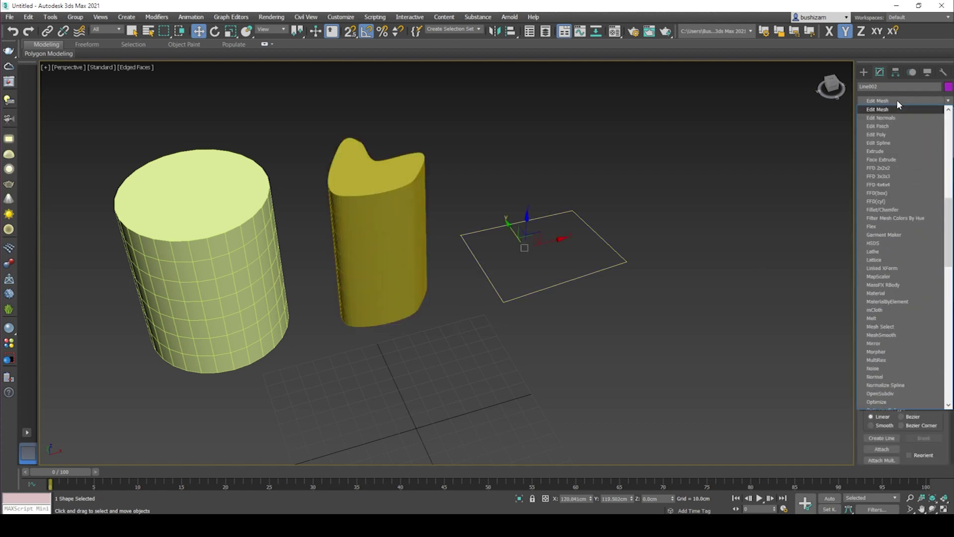
{"action": "left_click", "coordinate": [897, 110]}
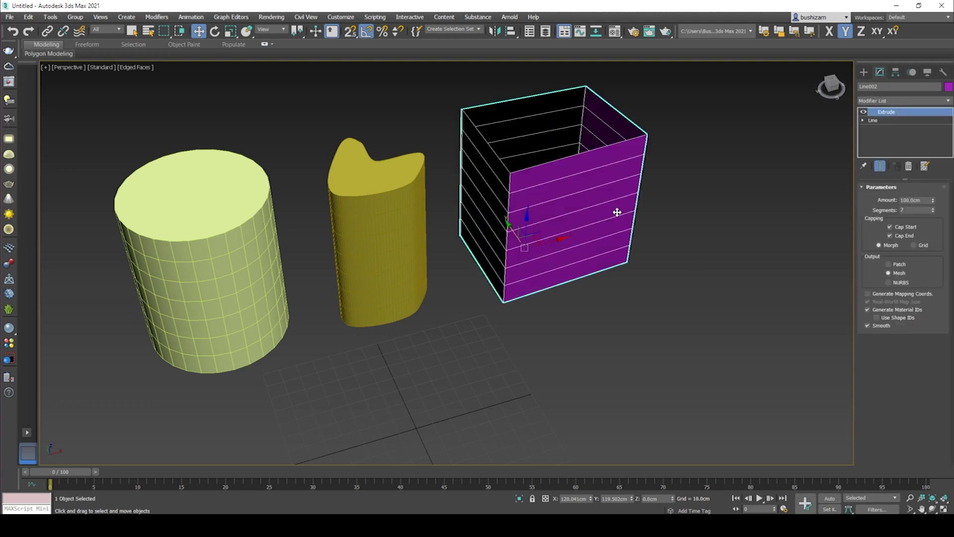
{"action": "middle_click_drag", "start_coordinate": [629, 225], "coordinate": [543, 281], "text": "alt"}
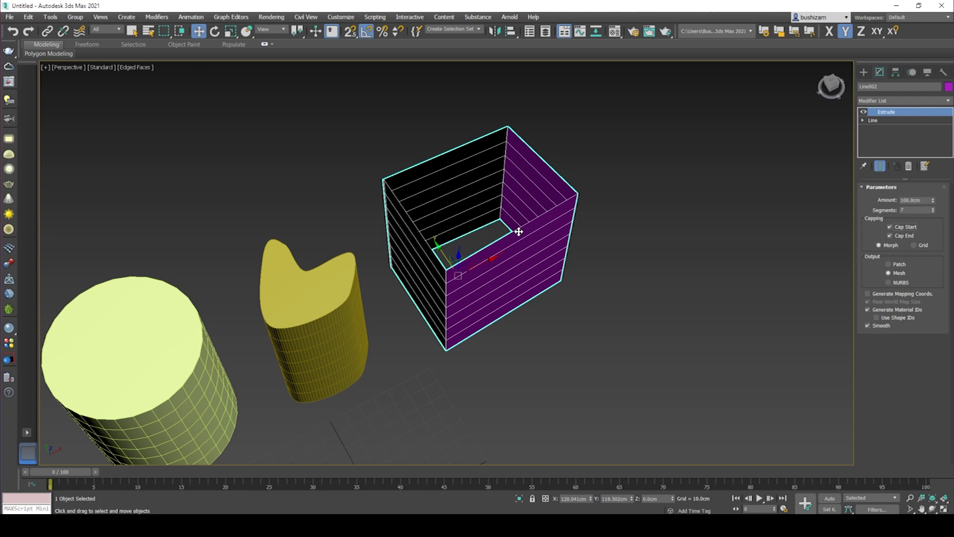
{"action": "mouse_move", "coordinate": [518, 231]}
{"action": "middle_mouse_down", "text": "alt"}
{"action": "mouse_move", "coordinate": [500, 255]}
{"action": "mouse_move", "coordinate": [482, 256]}
{"action": "mouse_move", "coordinate": [535, 236]}
{"action": "middle_mouse_up", "text": "alt"}
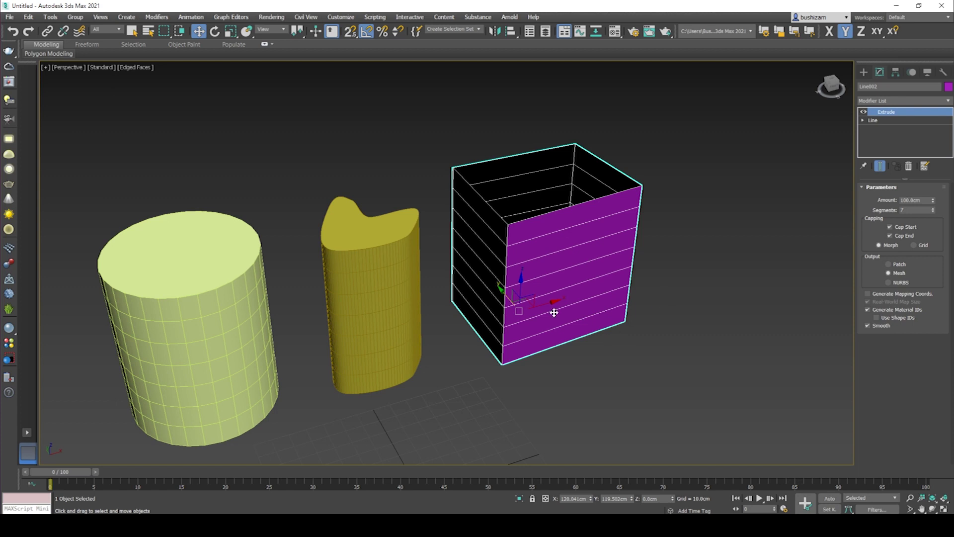
- Draw two overlapping circle splines on the grid in front of the extruded shapes, the second larger than the first
{"action": "middle_click_drag", "start_coordinate": [593, 324], "coordinate": [633, 216]}
{"action": "left_click", "coordinate": [864, 72]}
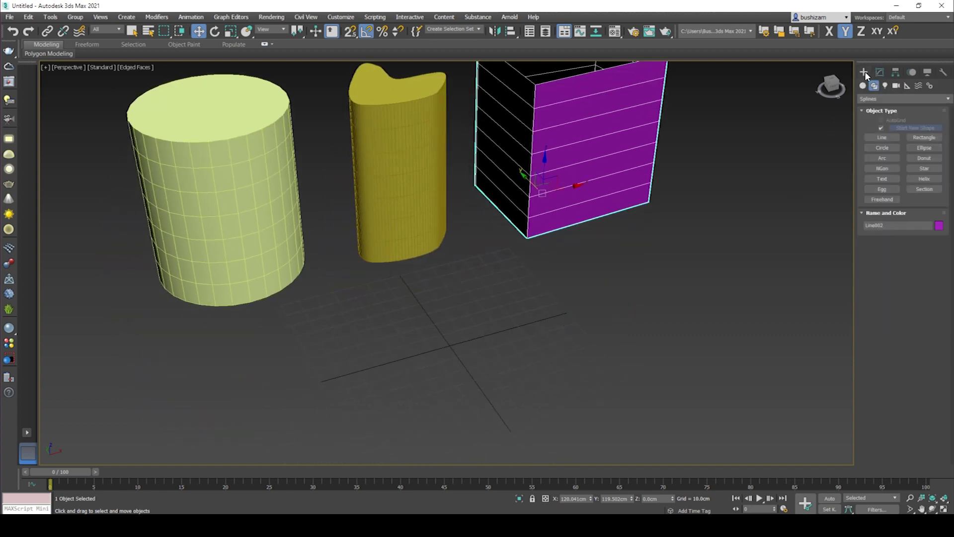
{"action": "left_click", "coordinate": [890, 147]}
{"action": "left_click_drag", "start_coordinate": [480, 360], "coordinate": [522, 371]}
{"action": "left_click_drag", "start_coordinate": [574, 323], "coordinate": [523, 371]}
{"action": "key", "text": "w"}
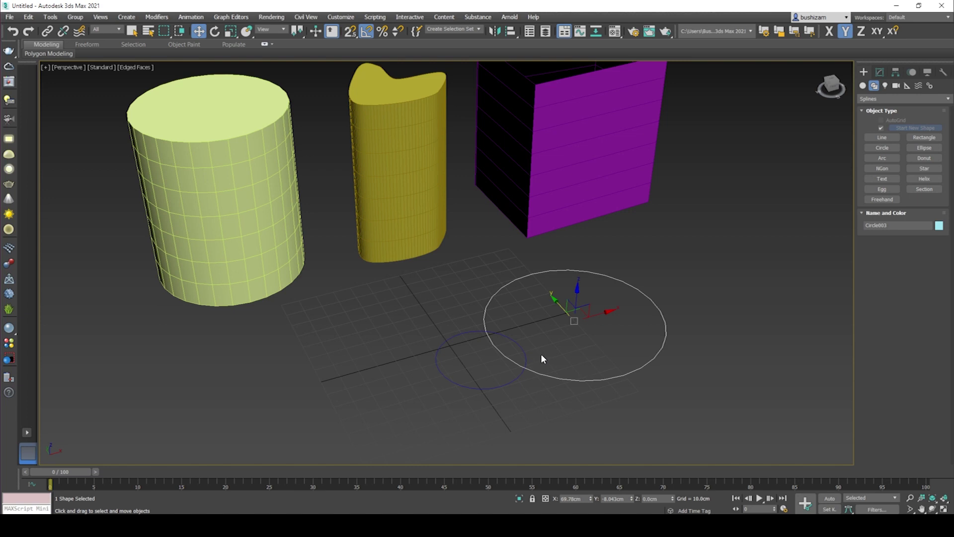
- Convert the larger circle to an editable spline and attach the smaller circle to it
{"action": "middle_click_drag", "start_coordinate": [551, 351], "coordinate": [576, 309], "text": "alt"}
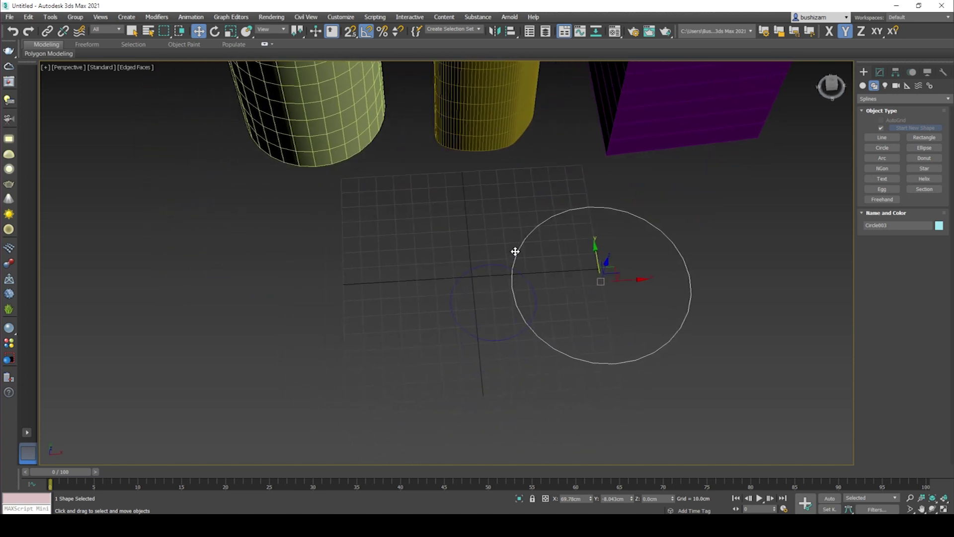
{"action": "right_click", "coordinate": [516, 257]}
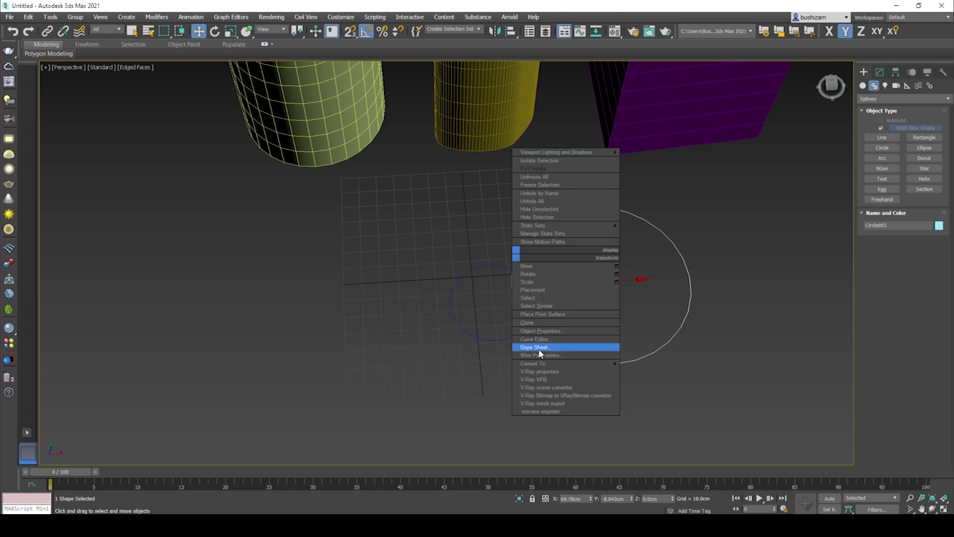
{"action": "mouse_move", "coordinate": [613, 366]}
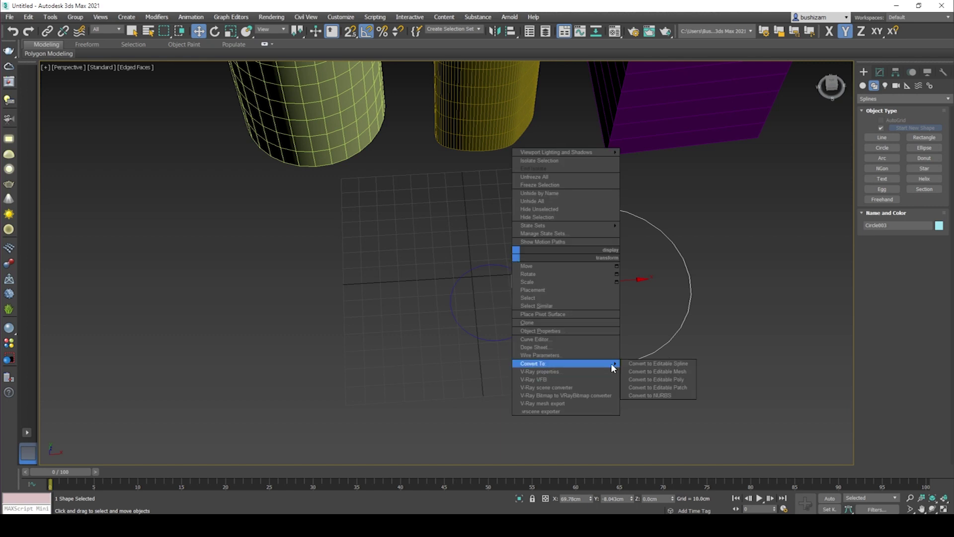
{"action": "left_click", "coordinate": [690, 367]}
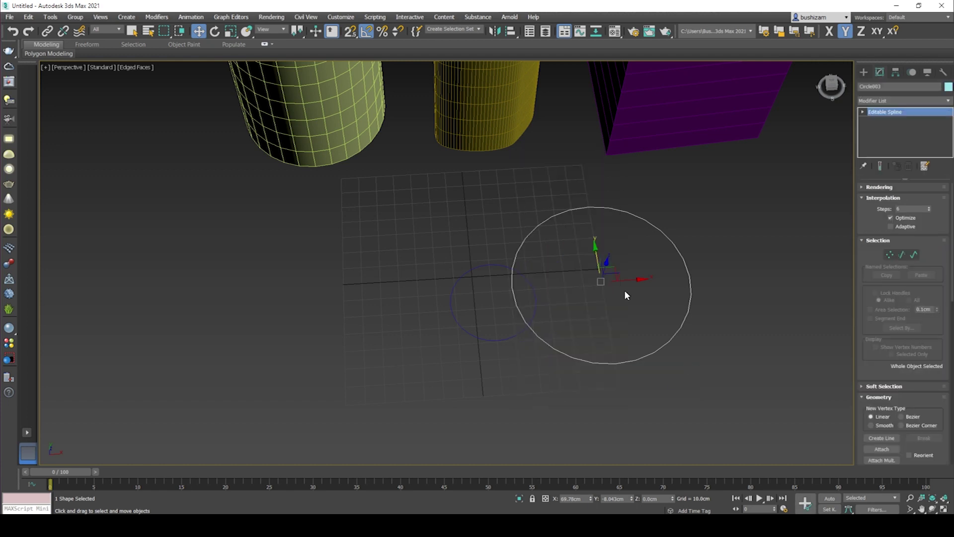
{"action": "scroll", "coordinate": [874, 399], "scroll_direction": "down", "scroll_amount": 5}
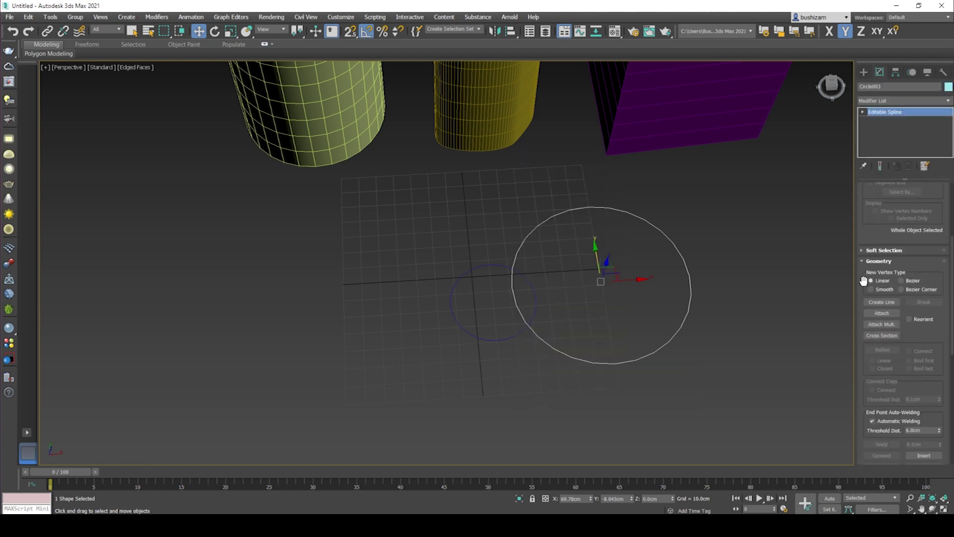
{"action": "left_click", "coordinate": [881, 312]}
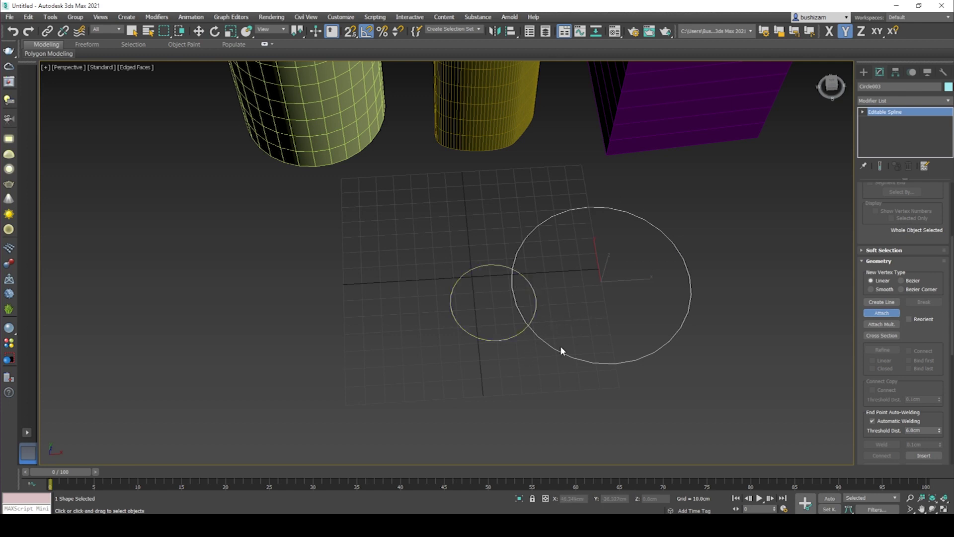
{"action": "left_click", "coordinate": [877, 314]}
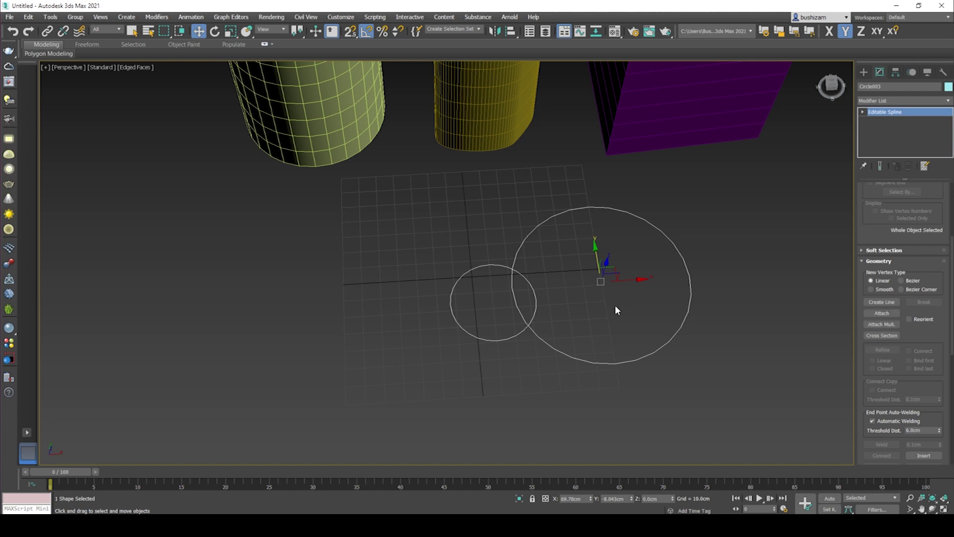
- Trim away the overlapping inner arcs of the two attached circles at the Spline level to leave one combined outline
{"action": "left_click", "coordinate": [863, 113]}
{"action": "left_click", "coordinate": [880, 137]}
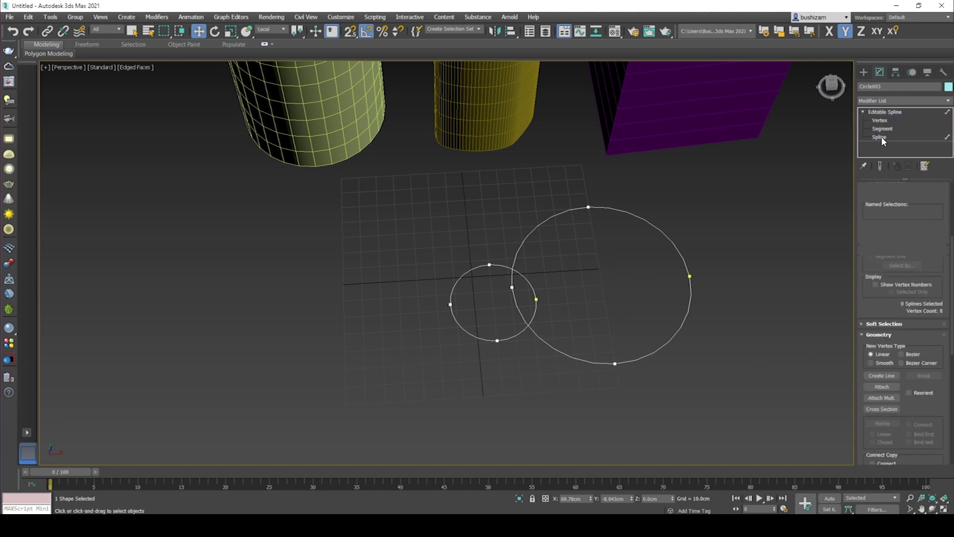
{"action": "scroll", "coordinate": [860, 304], "scroll_direction": "down", "scroll_amount": 2}
{"action": "scroll", "coordinate": [855, 348], "scroll_direction": "down", "scroll_amount": 4}
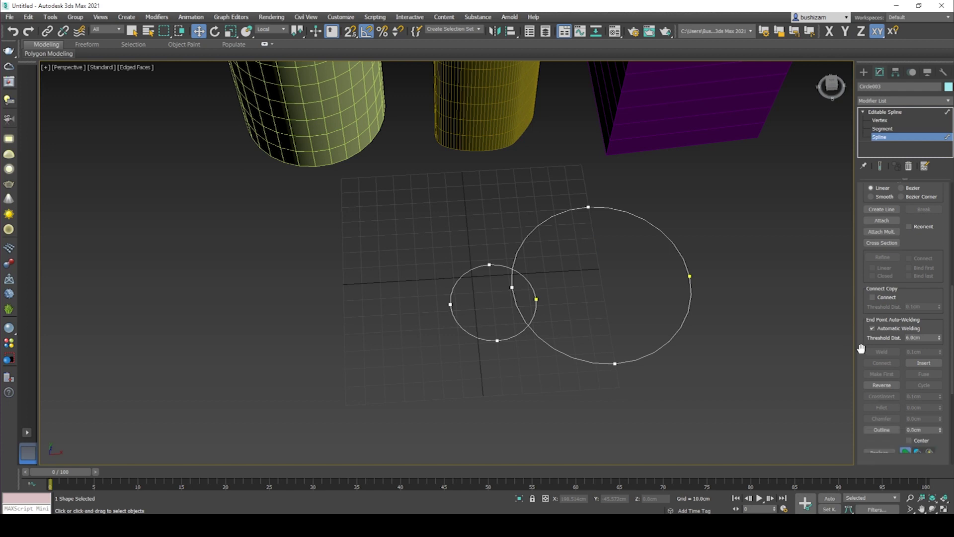
{"action": "left_click", "coordinate": [881, 379]}
{"action": "left_click", "coordinate": [532, 286]}
{"action": "left_click", "coordinate": [512, 281]}
{"action": "left_click", "coordinate": [881, 379]}
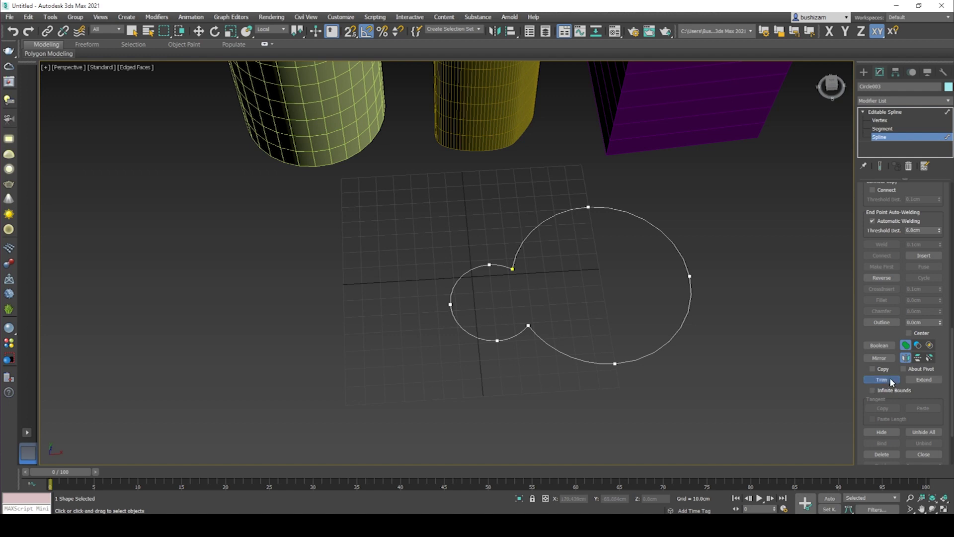
{"action": "left_click", "coordinate": [879, 137]}
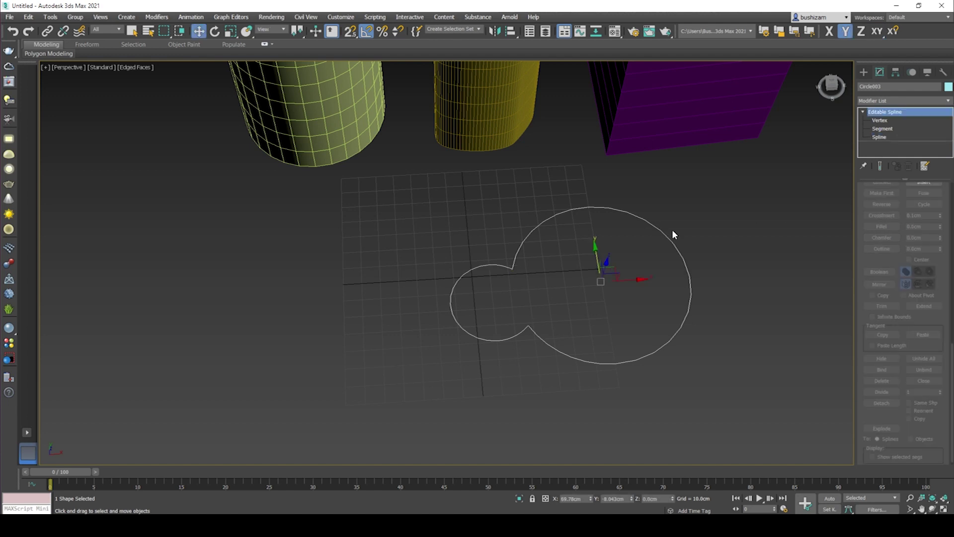
- Clone the trimmed outline as one independent copy along the X axis, placing it at about X -79 cm
{"action": "middle_click_drag", "start_coordinate": [678, 223], "coordinate": [687, 209], "text": "alt"}
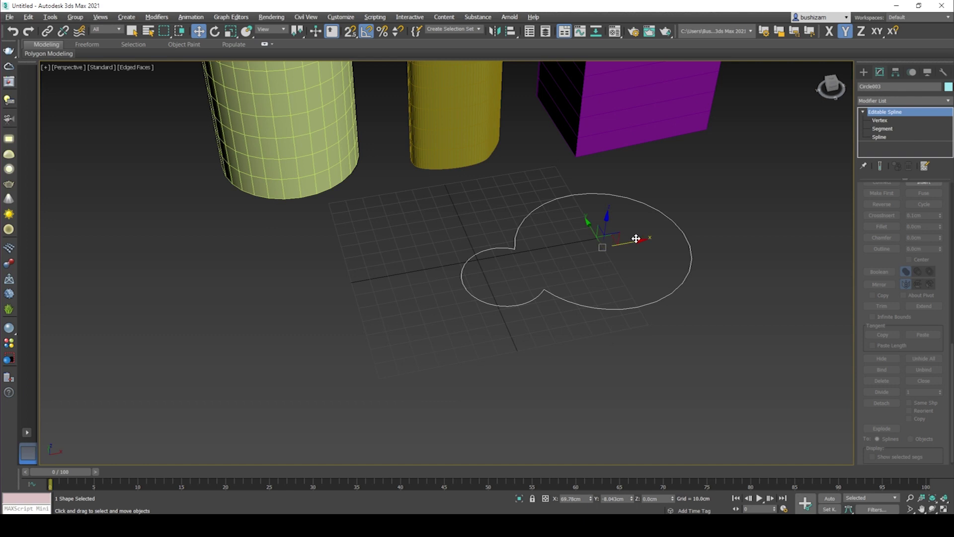
{"action": "left_click_drag", "start_coordinate": [635, 240], "coordinate": [368, 277], "text": "shift"}
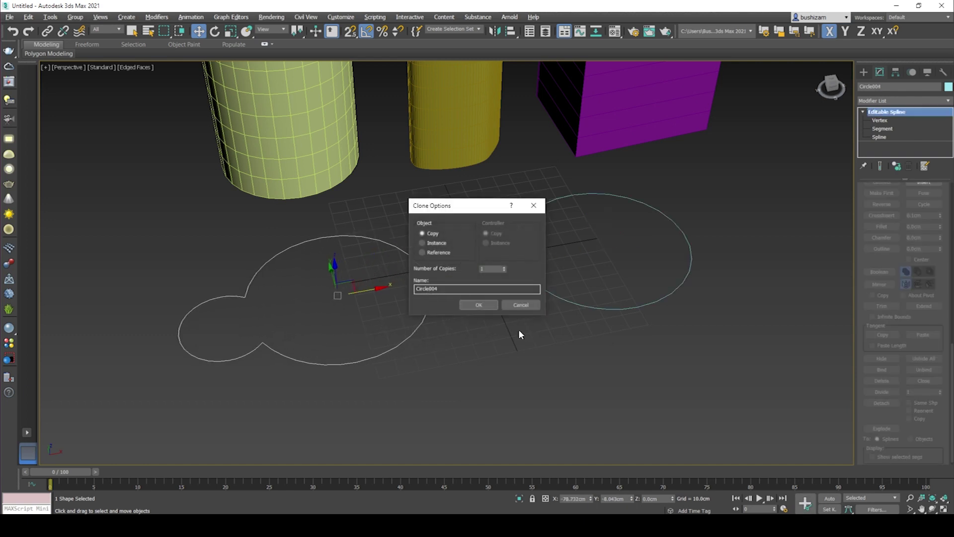
{"action": "left_click", "coordinate": [475, 305]}
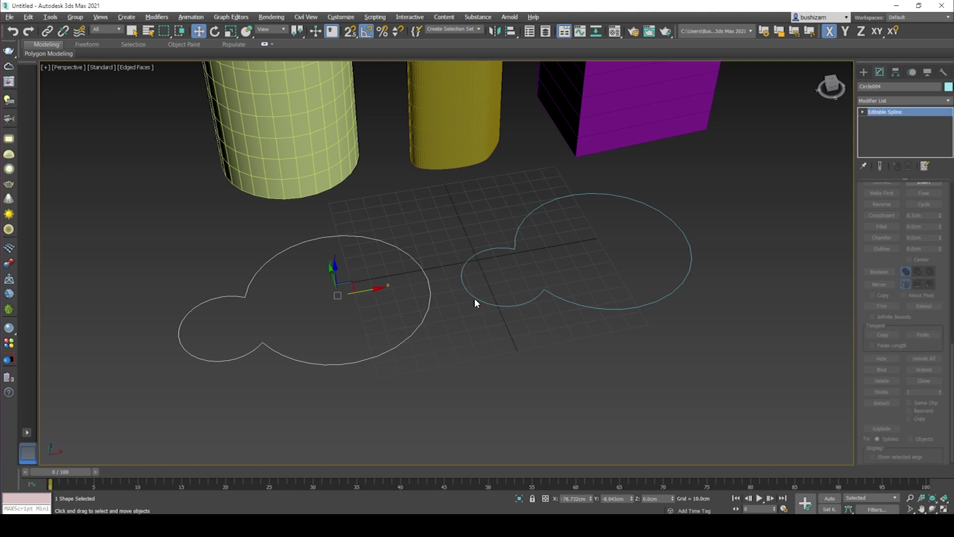
- Apply an Extrude modifier to the original trimmed outline, keeping the 100 cm amount and 7 segments, and inspect its ends
{"action": "left_click", "coordinate": [512, 305]}
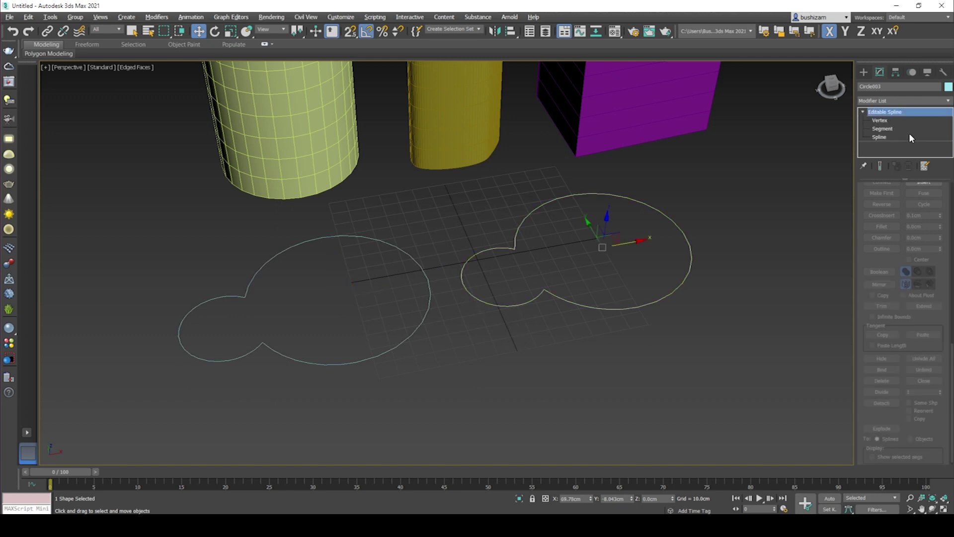
{"action": "left_click", "coordinate": [893, 100]}
{"action": "type", "text": "ex"}
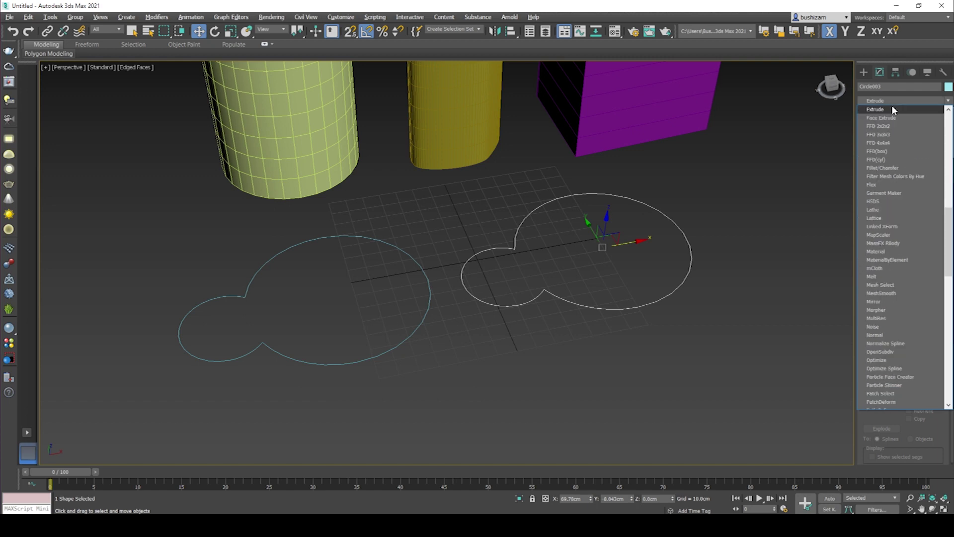
{"action": "left_click", "coordinate": [891, 109]}
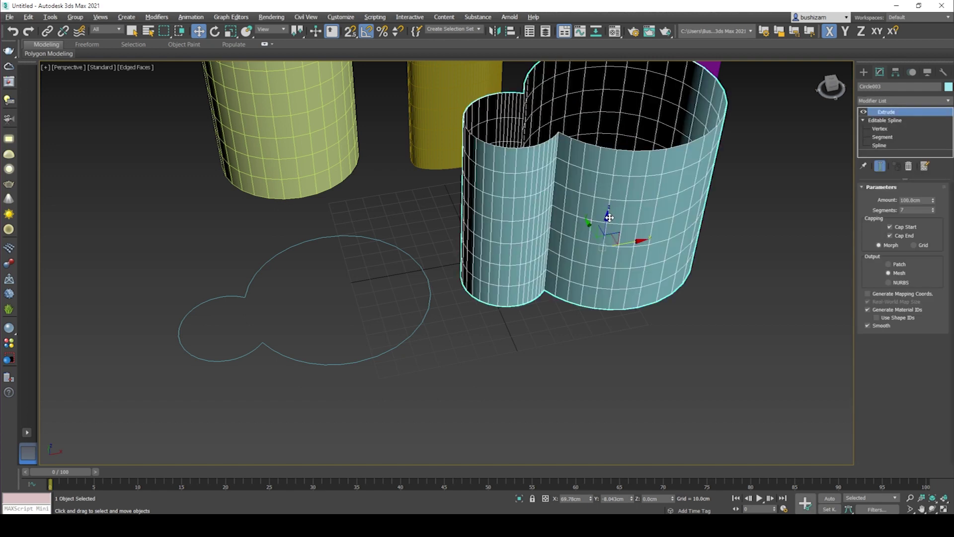
{"action": "middle_click_drag", "start_coordinate": [618, 162], "coordinate": [634, 266]}
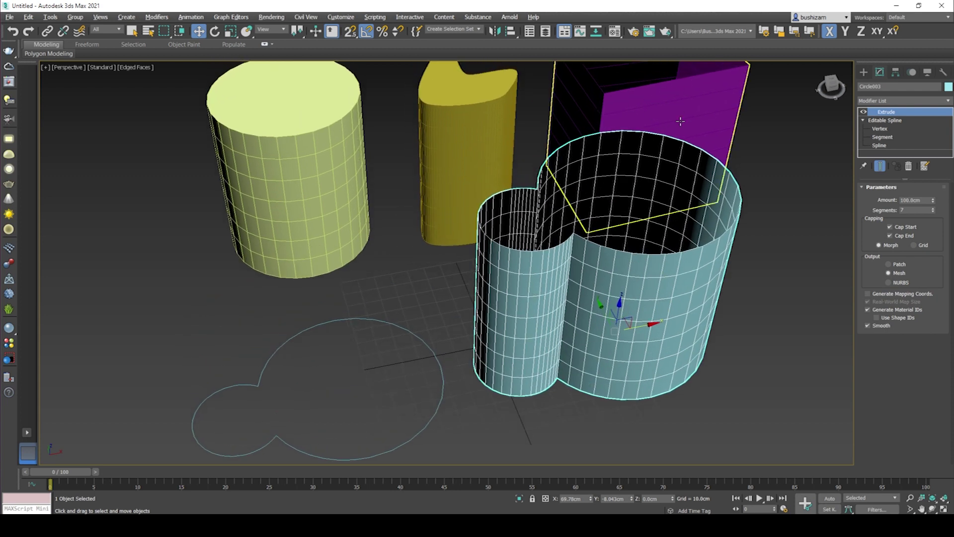
{"action": "middle_click_drag", "start_coordinate": [540, 307], "coordinate": [577, 263]}
- Weld the coincident vertices at both intersection points of the copied outline, using the 0.1 cm threshold
{"action": "left_click", "coordinate": [462, 299]}
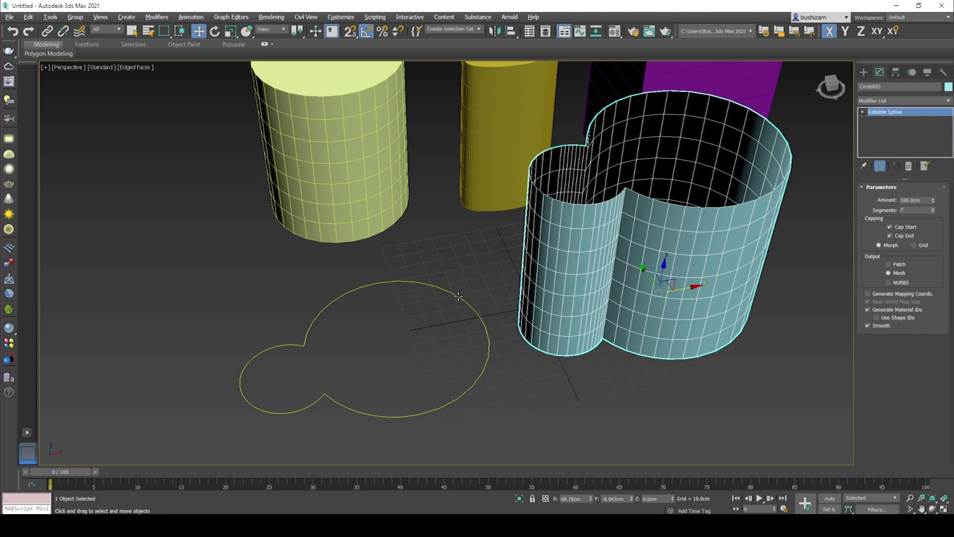
{"action": "left_click", "coordinate": [862, 112]}
{"action": "left_click", "coordinate": [877, 120]}
{"action": "left_click_drag", "start_coordinate": [863, 337], "coordinate": [873, 267]}
{"action": "left_click_drag", "start_coordinate": [862, 387], "coordinate": [864, 341]}
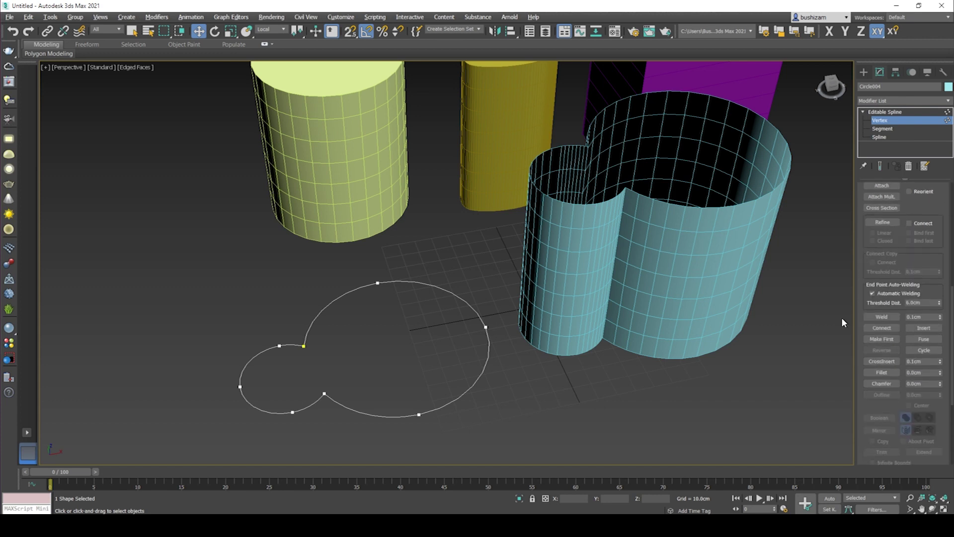
{"action": "left_click", "coordinate": [881, 317]}
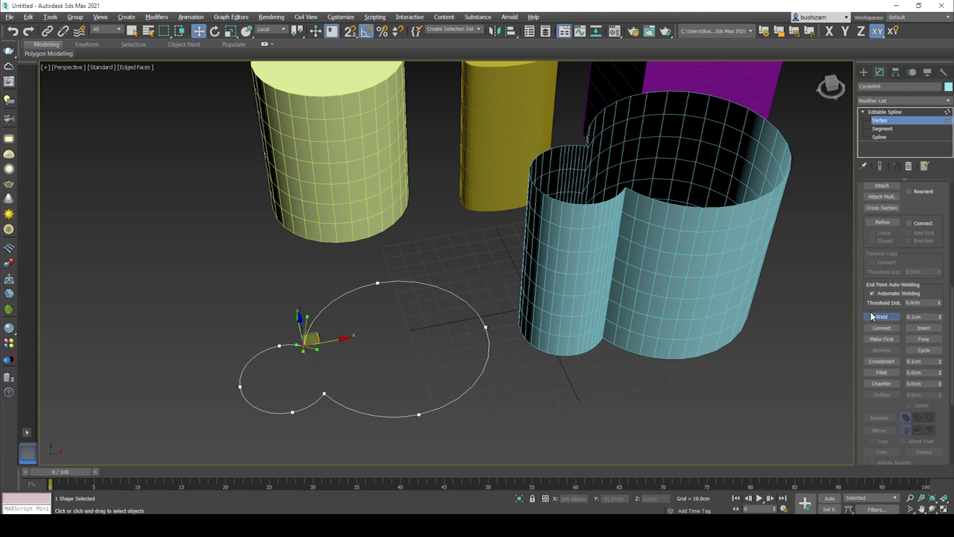
{"action": "left_click_drag", "start_coordinate": [325, 391], "coordinate": [339, 399]}
{"action": "left_click", "coordinate": [884, 317]}
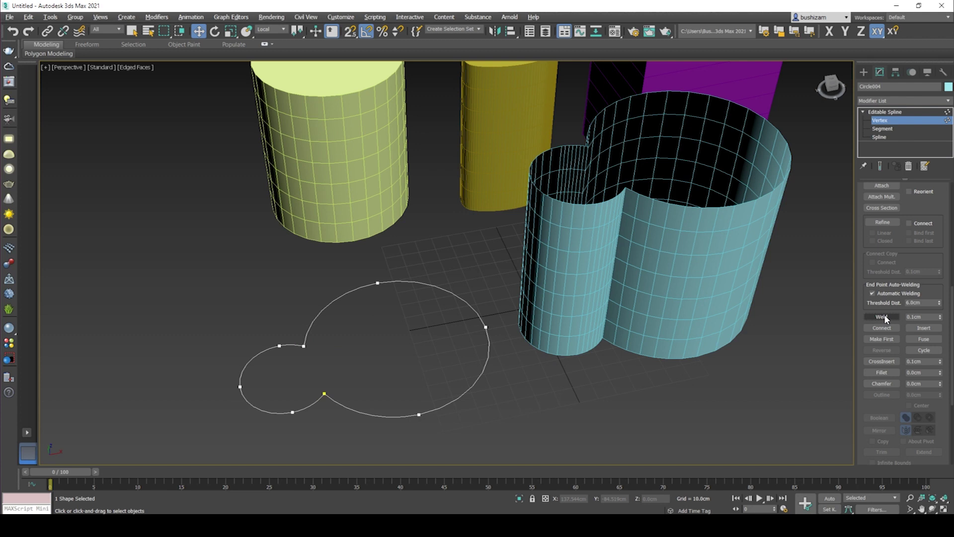
- Apply an Extrude modifier to the welded outline with the same 100 cm amount and 7 segments, and compare it with the unwelded extrusion
{"action": "left_click", "coordinate": [885, 112]}
{"action": "left_click", "coordinate": [895, 101]}
{"action": "scroll", "coordinate": [894, 102], "scroll_direction": "down", "scroll_amount": 1}
{"action": "type", "text": "ex"}
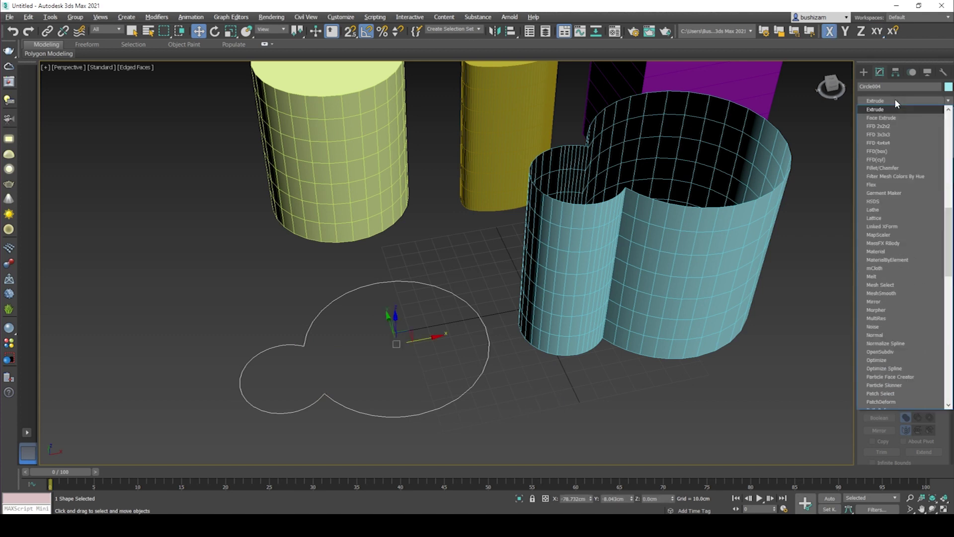
{"action": "key", "text": "Return"}
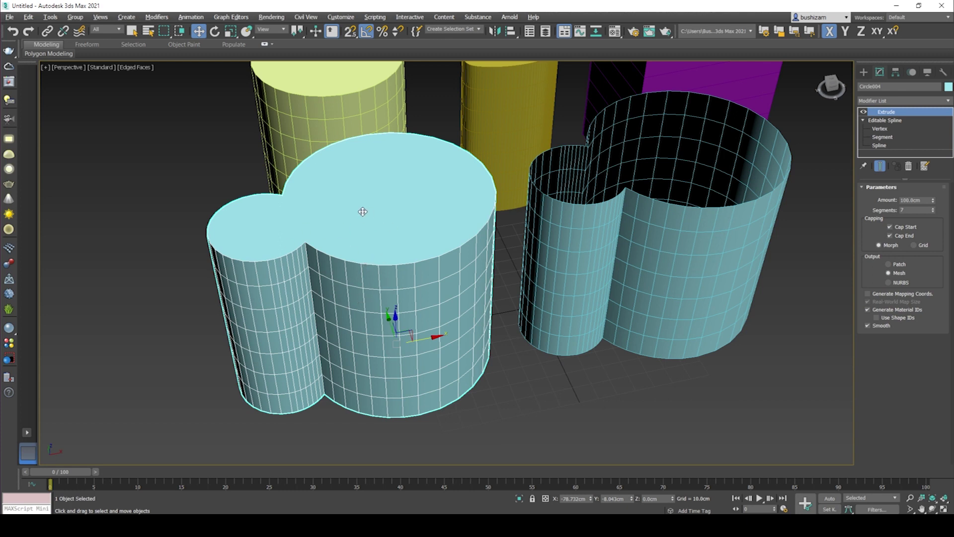
{"action": "mouse_move", "coordinate": [374, 263]}
{"action": "middle_mouse_down", "text": "alt"}
{"action": "mouse_move", "coordinate": [390, 215]}
{"action": "mouse_move", "coordinate": [364, 229]}
{"action": "mouse_move", "coordinate": [381, 271]}
{"action": "middle_mouse_up", "text": "alt"}
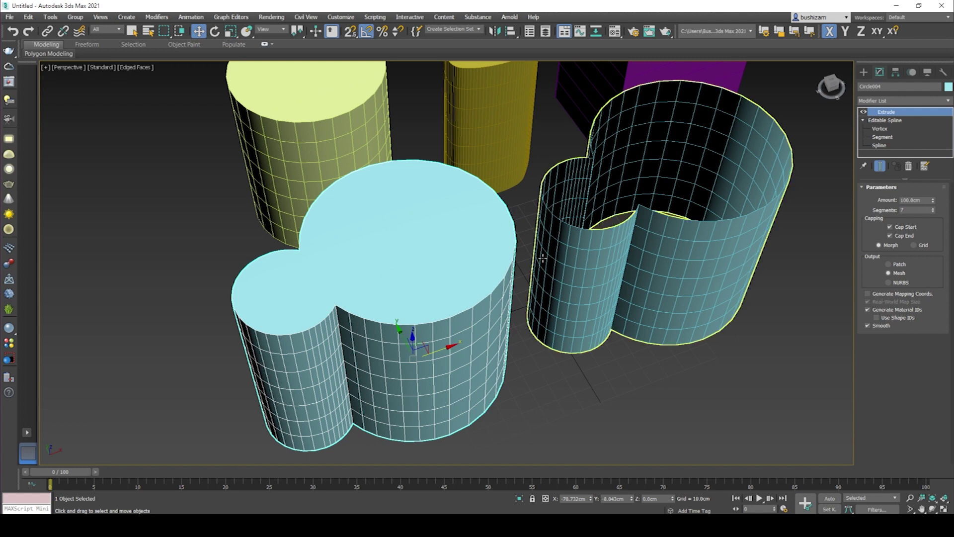
{"action": "scroll", "coordinate": [535, 257], "scroll_direction": "down", "scroll_amount": 6}
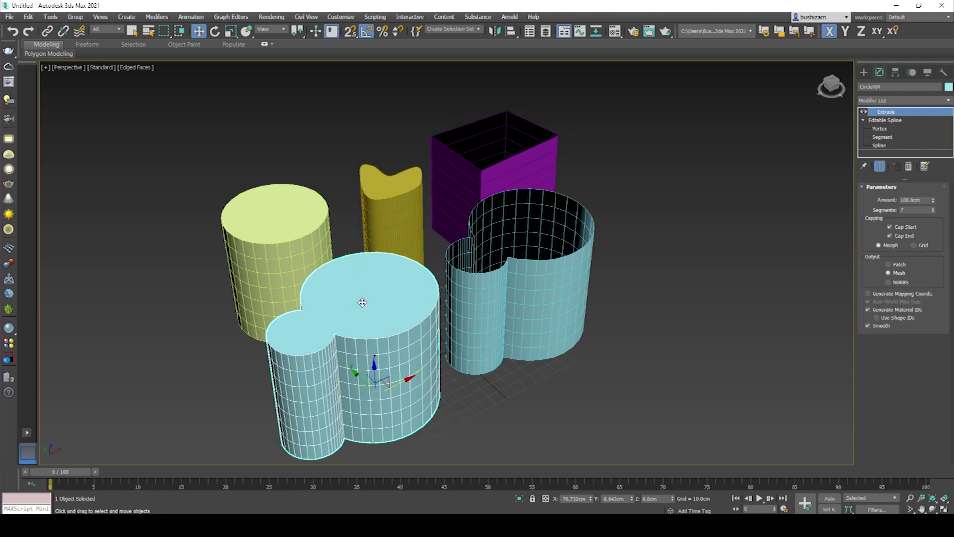
- Turn off Cap Start and Cap End on the welded extrusion and view the shapes from the opposite side
{"action": "left_click", "coordinate": [889, 236]}
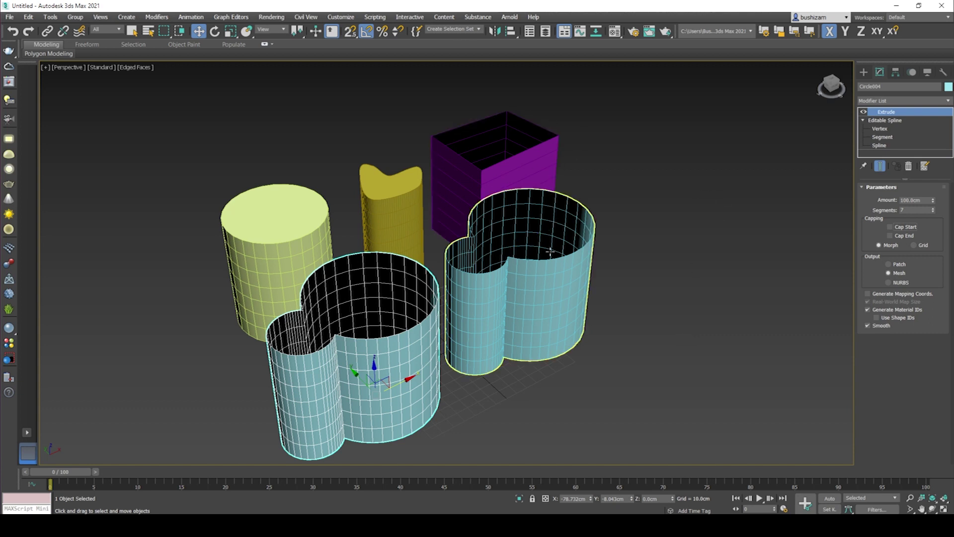
{"action": "middle_click_drag", "start_coordinate": [373, 330], "coordinate": [538, 277], "text": "alt"}
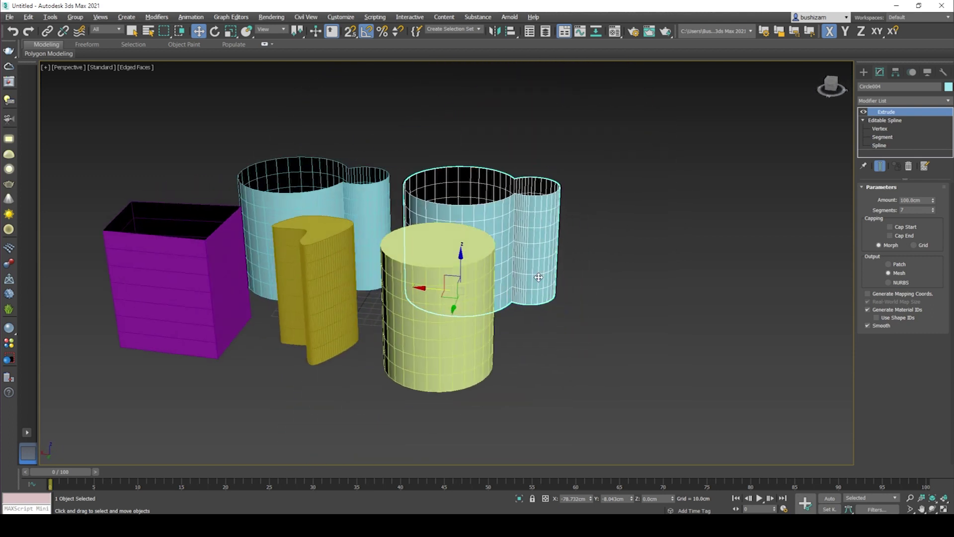
- Examine the unclosed four-cornered extrusion up close, and bring the whole scene back into view
{"action": "middle_click_drag", "start_coordinate": [316, 295], "coordinate": [417, 316]}
{"action": "scroll", "coordinate": [310, 270], "scroll_direction": "up", "scroll_amount": 3}
{"action": "scroll", "coordinate": [318, 267], "scroll_direction": "up", "scroll_amount": 8}
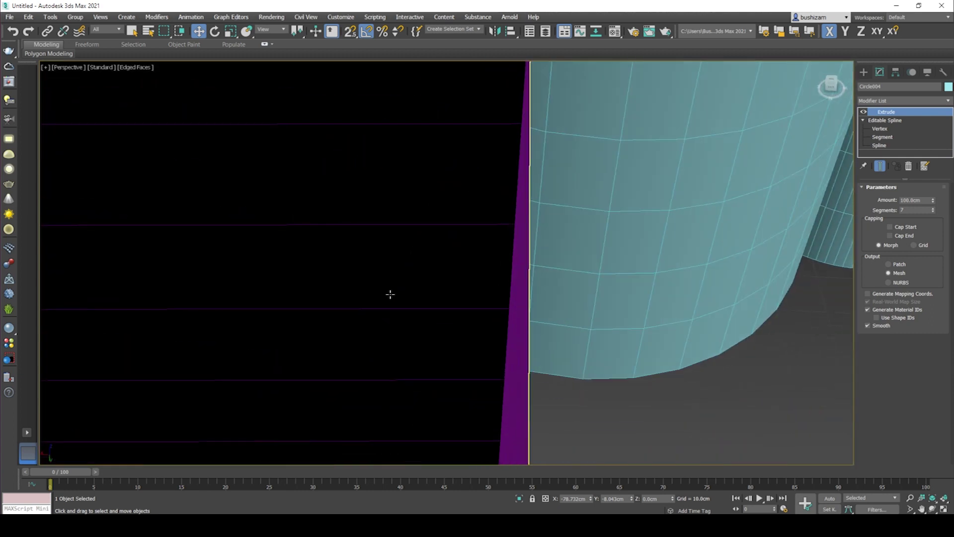
{"action": "middle_click_drag", "start_coordinate": [405, 297], "coordinate": [415, 143]}
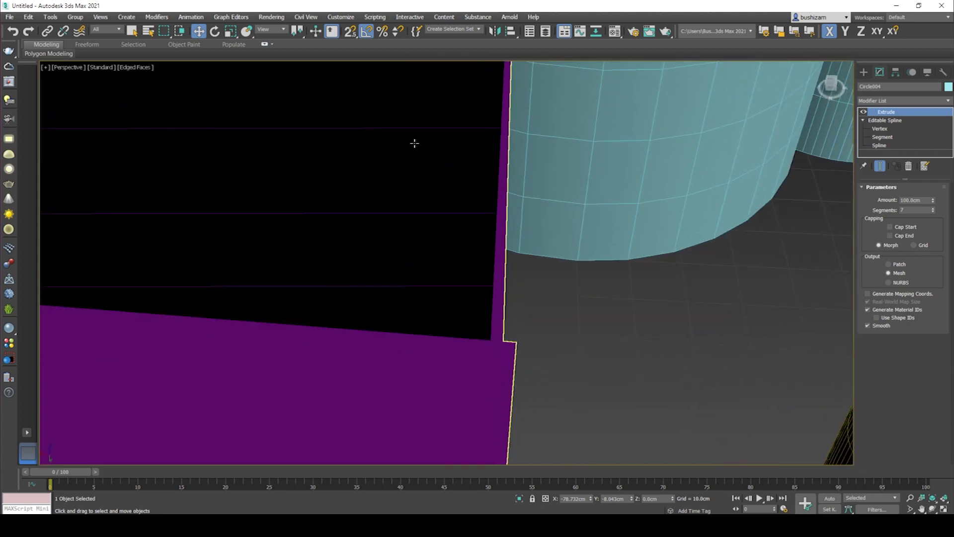
{"action": "scroll", "coordinate": [511, 355], "scroll_direction": "up", "scroll_amount": 3}
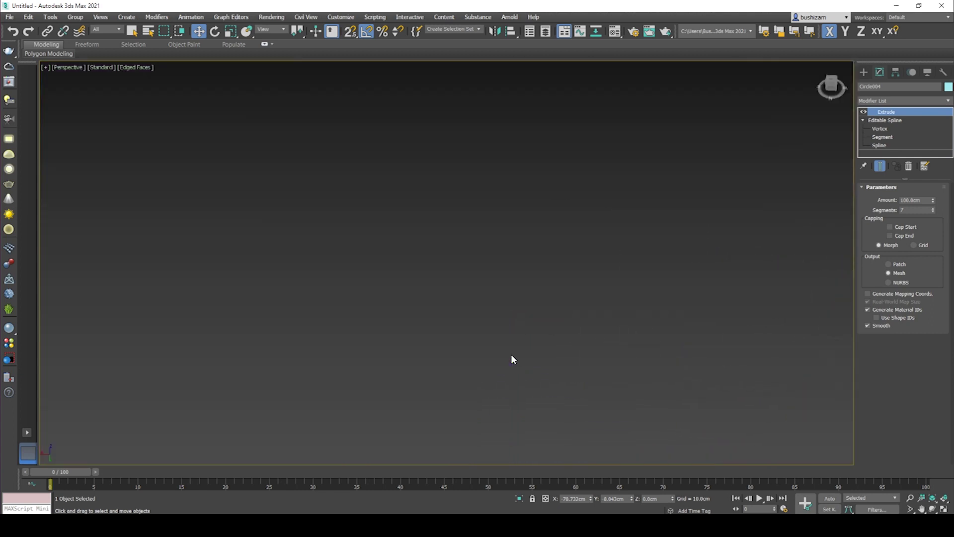
{"action": "left_click", "coordinate": [932, 498]}
{"action": "scroll", "coordinate": [400, 263], "scroll_direction": "down", "scroll_amount": 10}
- Select the purple unclosed extrusion, inspect its open corner, and switch its base line to vertex editing with all four viewports shown
{"action": "left_click", "coordinate": [264, 322]}
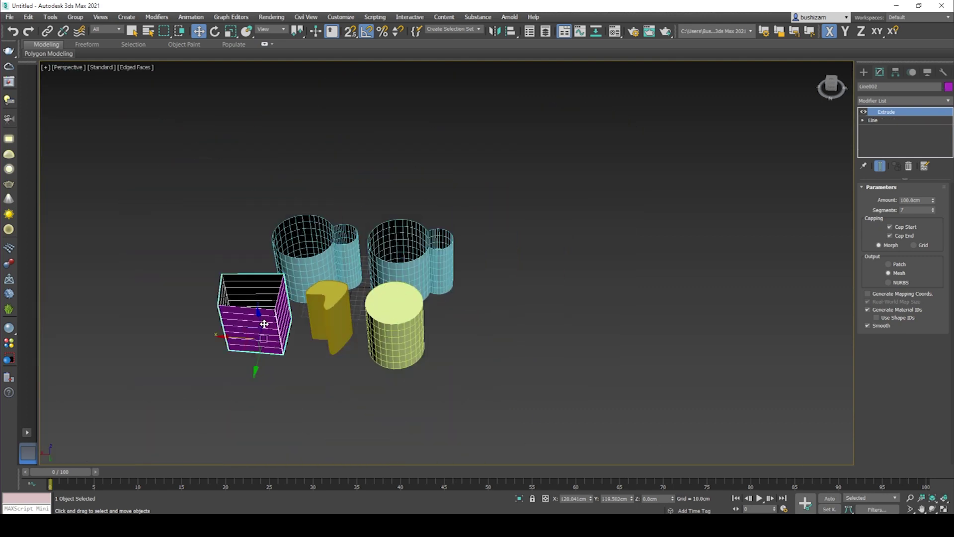
{"action": "scroll", "coordinate": [264, 324], "scroll_direction": "up", "scroll_amount": 8}
{"action": "scroll", "coordinate": [318, 256], "scroll_direction": "up", "scroll_amount": 2}
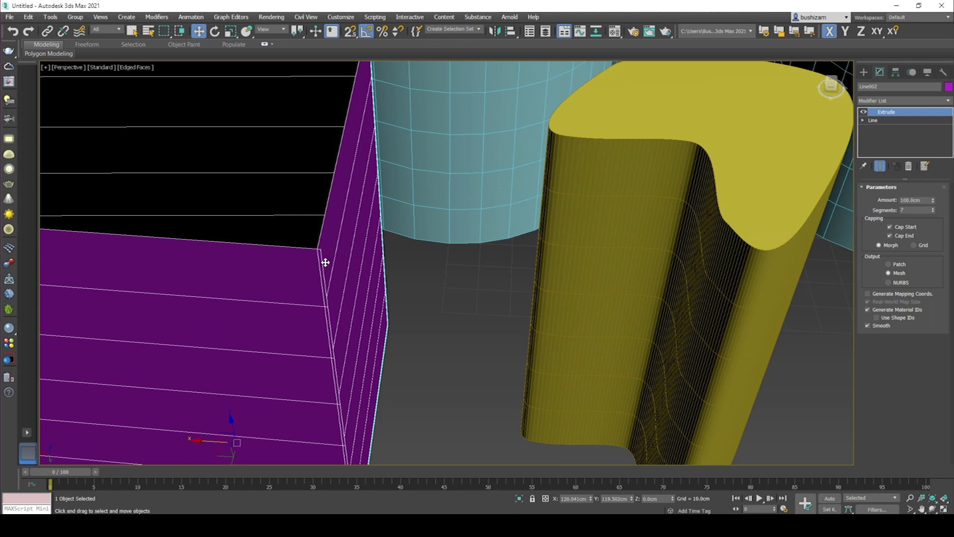
{"action": "scroll", "coordinate": [301, 267], "scroll_direction": "down", "scroll_amount": 8}
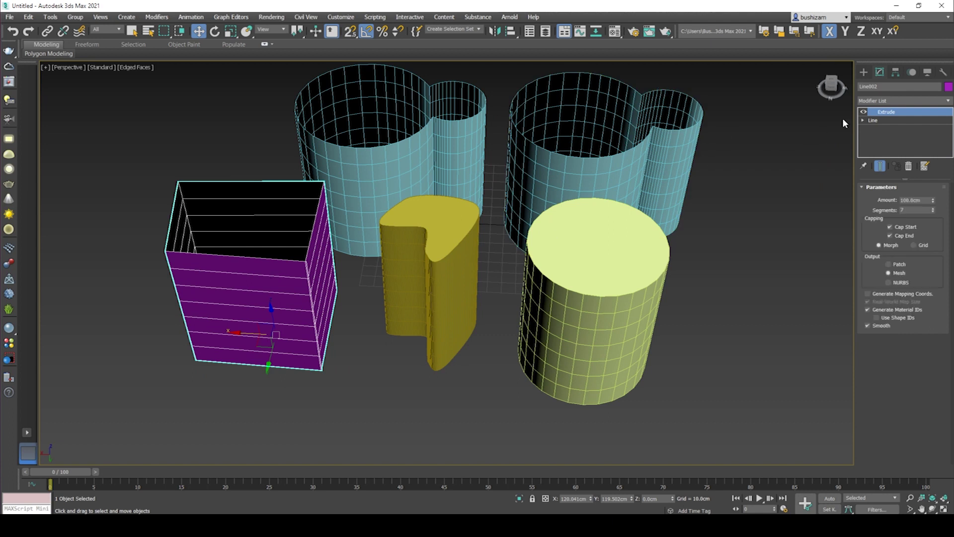
{"action": "left_click", "coordinate": [872, 120]}
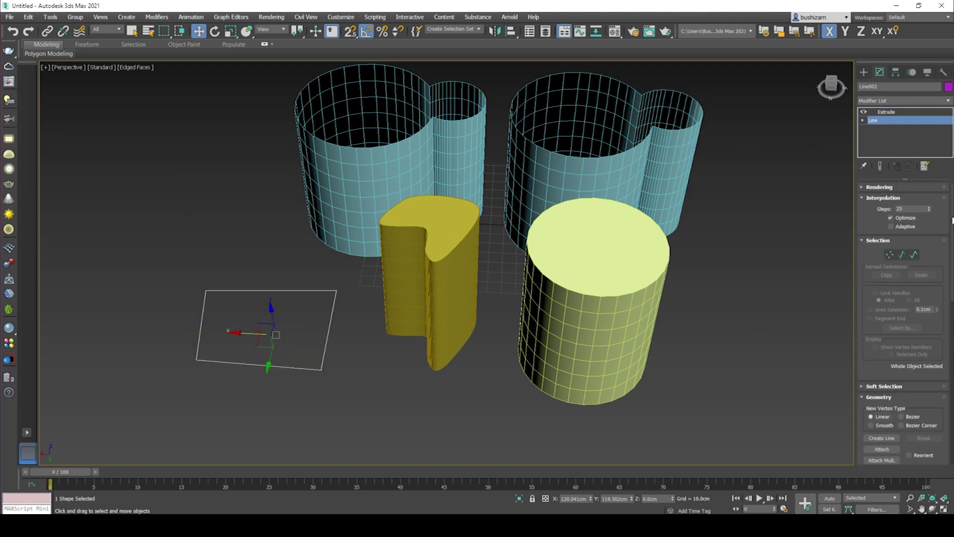
{"action": "left_click", "coordinate": [889, 254]}
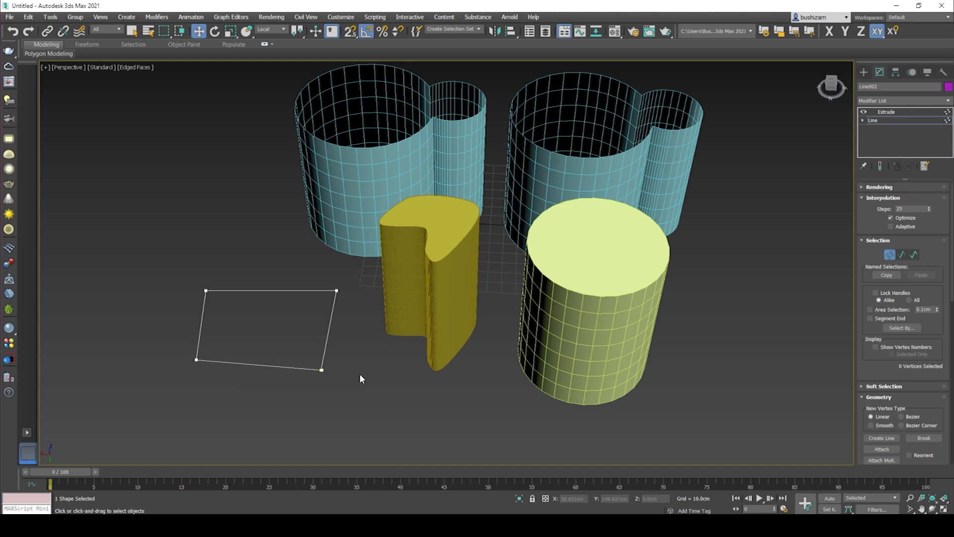
{"action": "key", "text": "alt+w"}
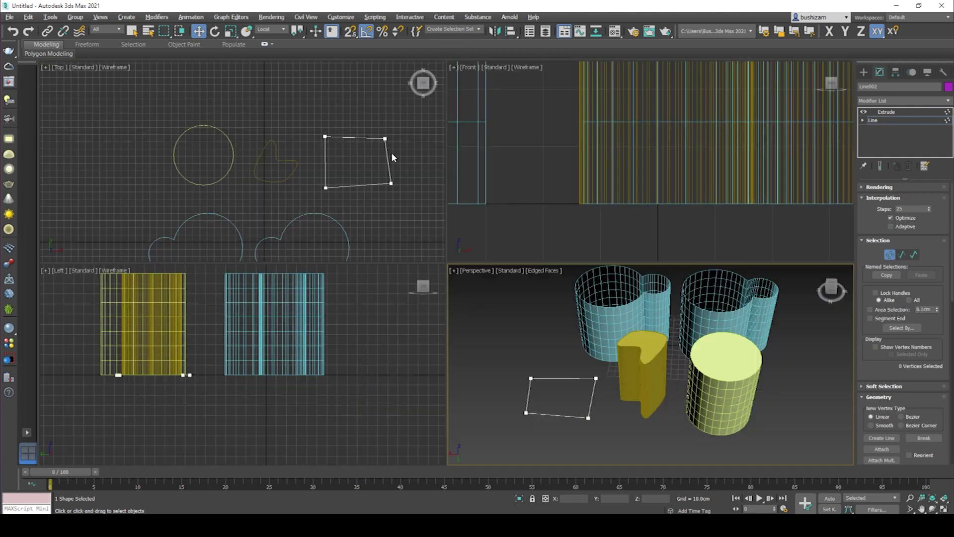
- Move the line's loose end vertex onto its start vertex in the Top view to close the four-cornered outline
{"action": "scroll", "coordinate": [390, 172], "scroll_direction": "up", "scroll_amount": 10}
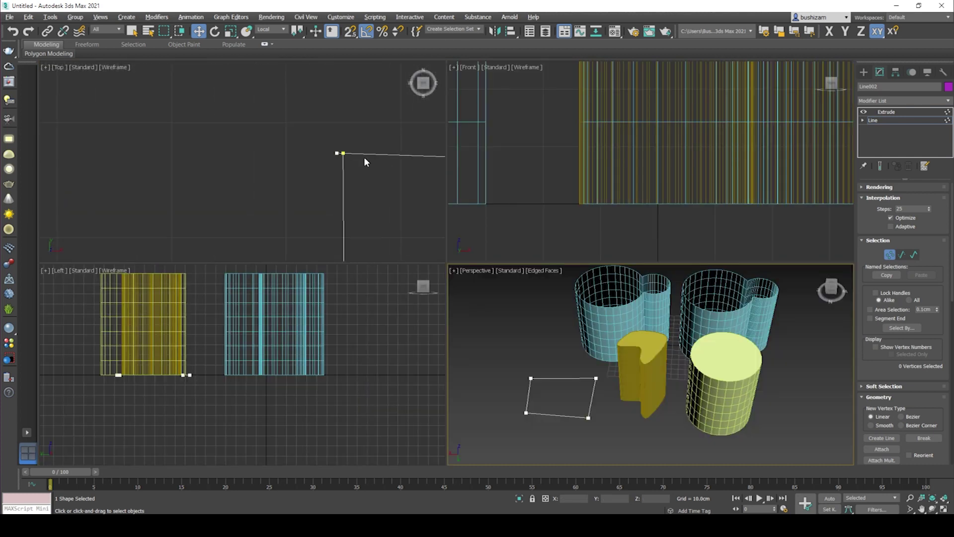
{"action": "scroll", "coordinate": [337, 163], "scroll_direction": "up", "scroll_amount": 8}
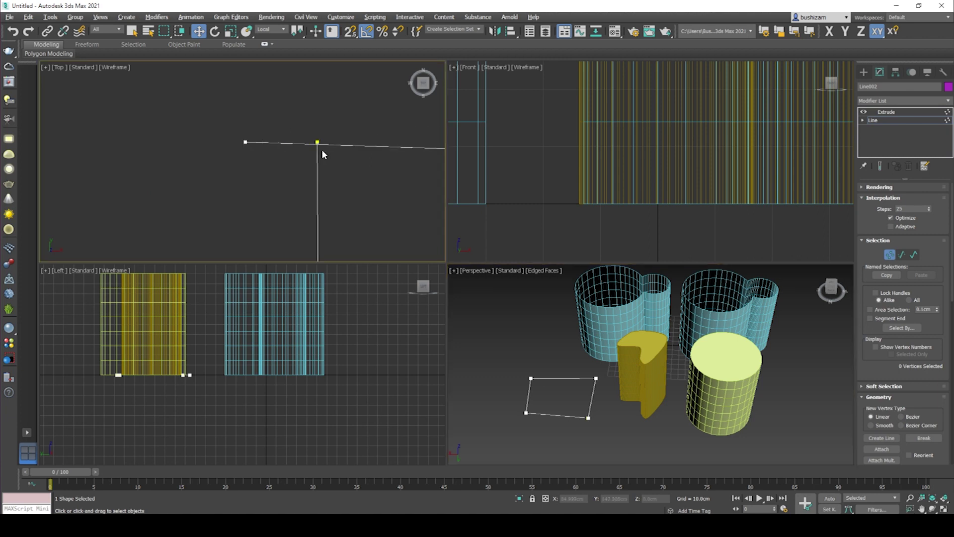
{"action": "left_click", "coordinate": [213, 138]}
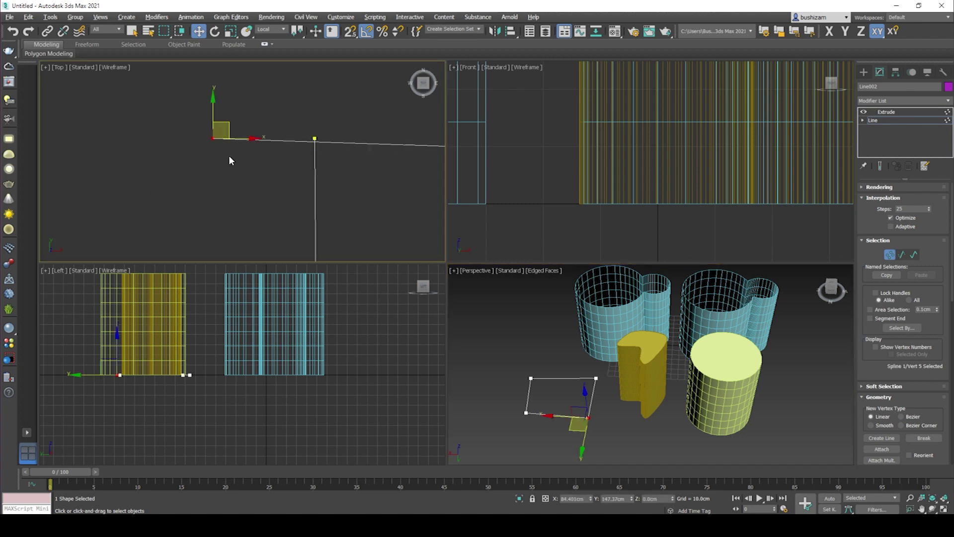
{"action": "left_click", "coordinate": [328, 125]}
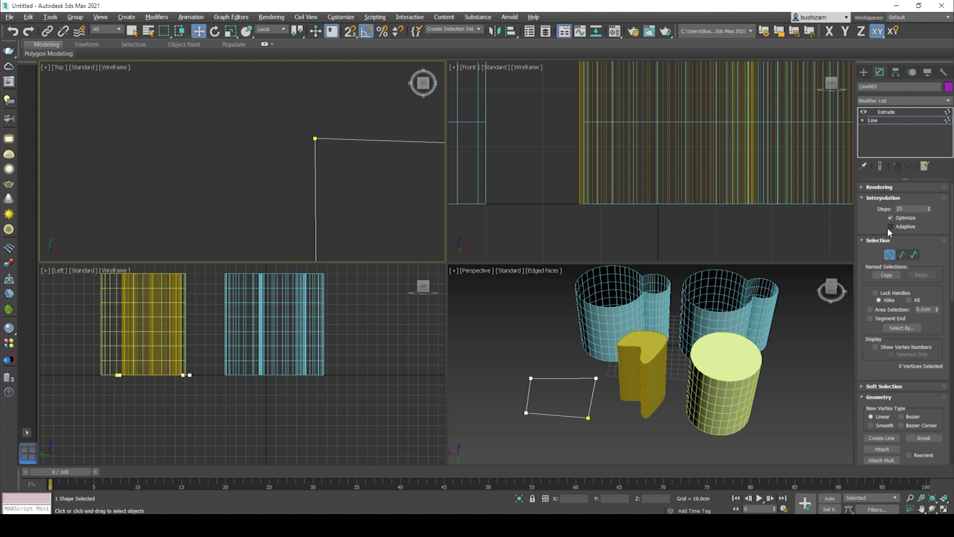
- Return the purple shape to its Extrude level, deselect it, and view the shapes in a maximized Perspective viewport
{"action": "scroll", "coordinate": [857, 368], "scroll_direction": "down", "scroll_amount": 5}
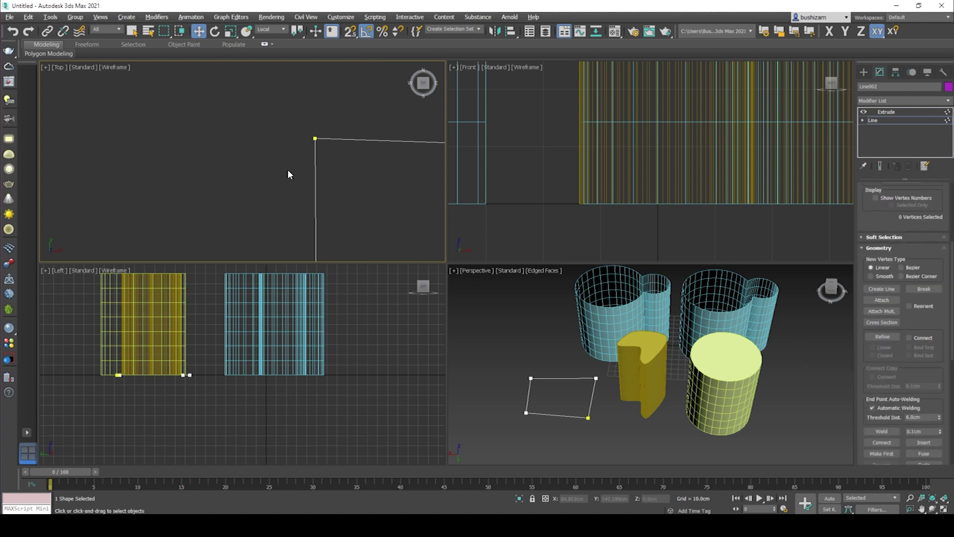
{"action": "left_click", "coordinate": [888, 113]}
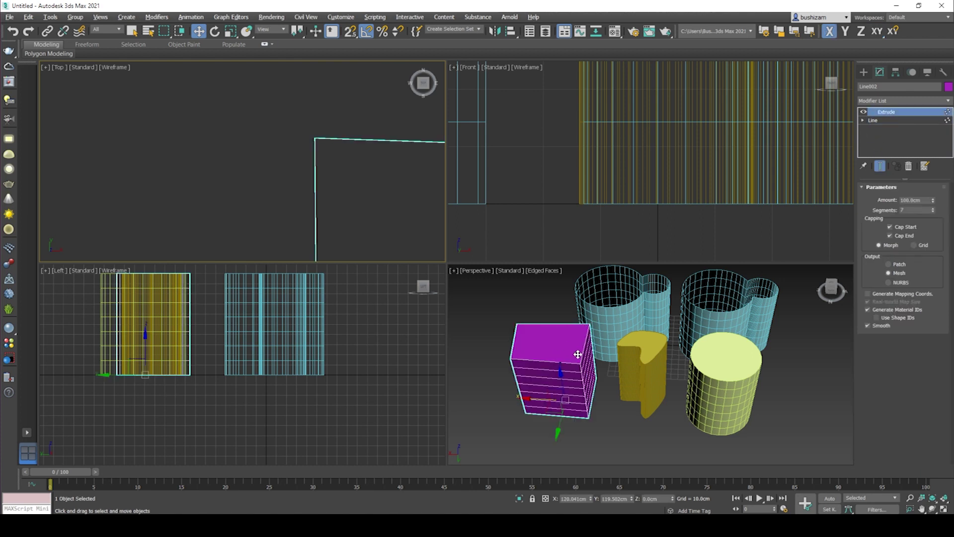
{"action": "left_click", "coordinate": [609, 430]}
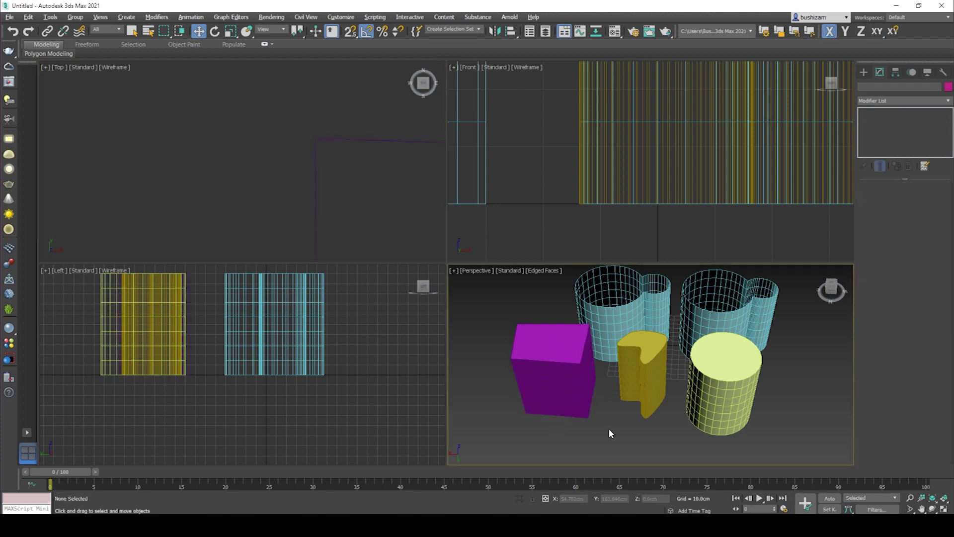
{"action": "key", "text": "alt+w"}
{"action": "scroll", "coordinate": [475, 286], "scroll_direction": "down", "scroll_amount": 4}
{"action": "middle_click_drag", "start_coordinate": [475, 286], "coordinate": [646, 281], "text": "alt"}
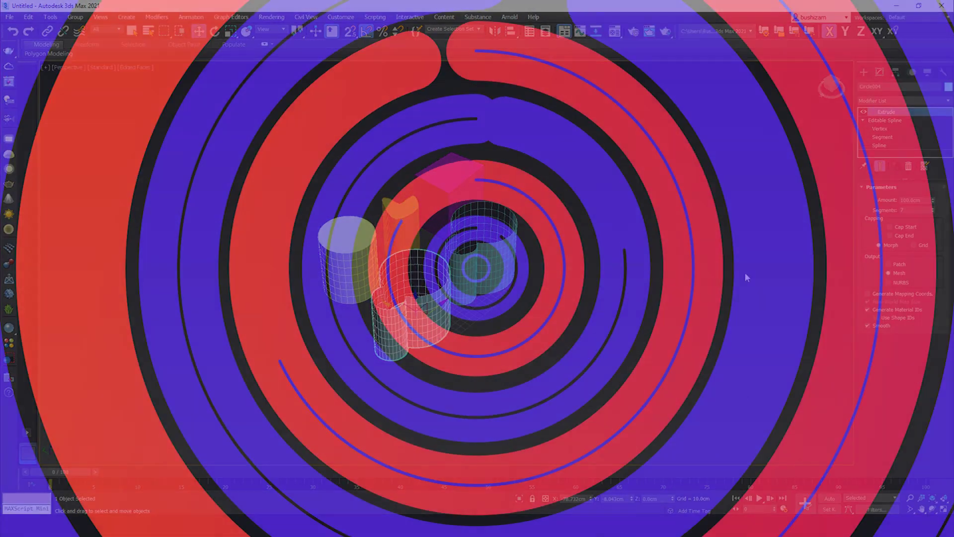
- Draw a circle with a radius of about 75 cm and a six-sided NGon of about 95 cm radius beside the extrusions
{"action": "middle_click_drag", "start_coordinate": [586, 301], "coordinate": [481, 298]}
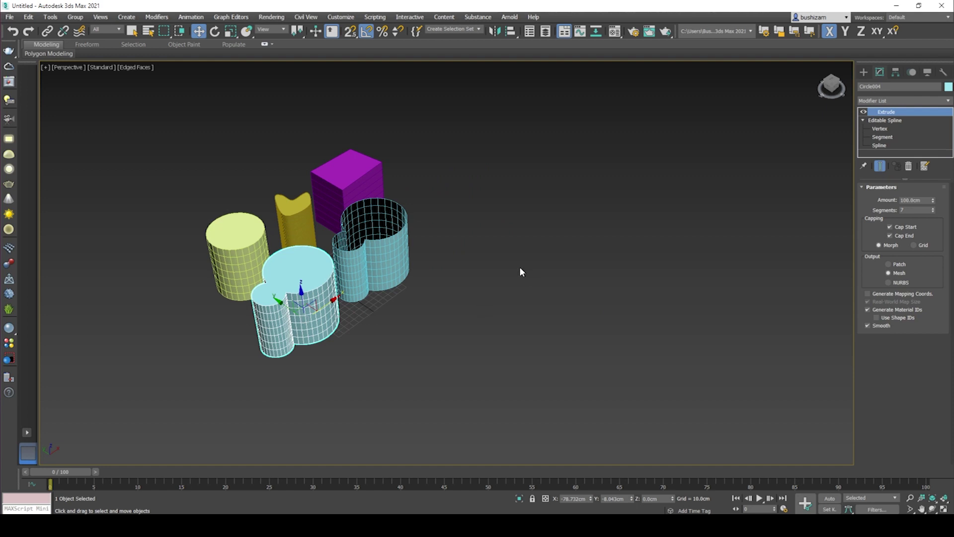
{"action": "middle_click_drag", "start_coordinate": [505, 285], "coordinate": [458, 296], "text": "alt"}
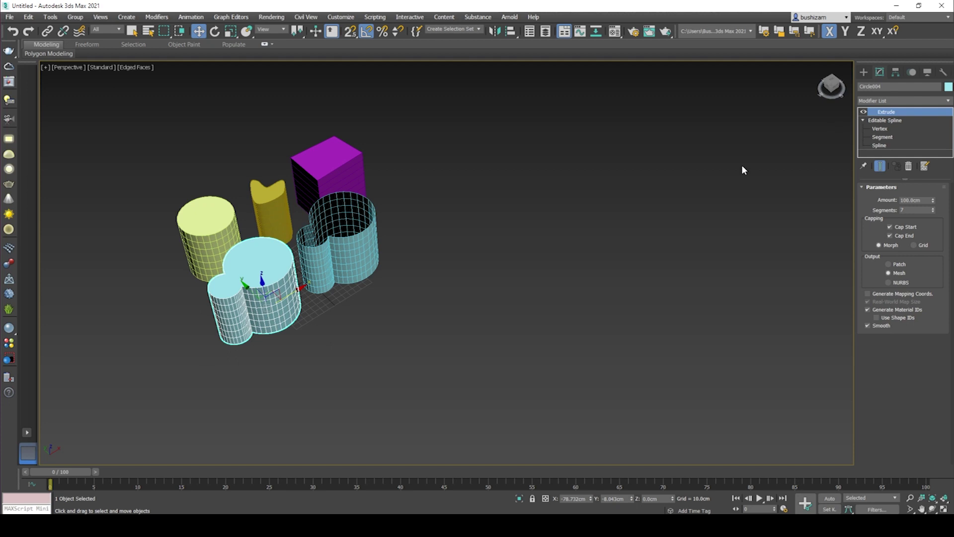
{"action": "left_click", "coordinate": [862, 72]}
{"action": "left_click", "coordinate": [874, 85]}
{"action": "left_click", "coordinate": [882, 148]}
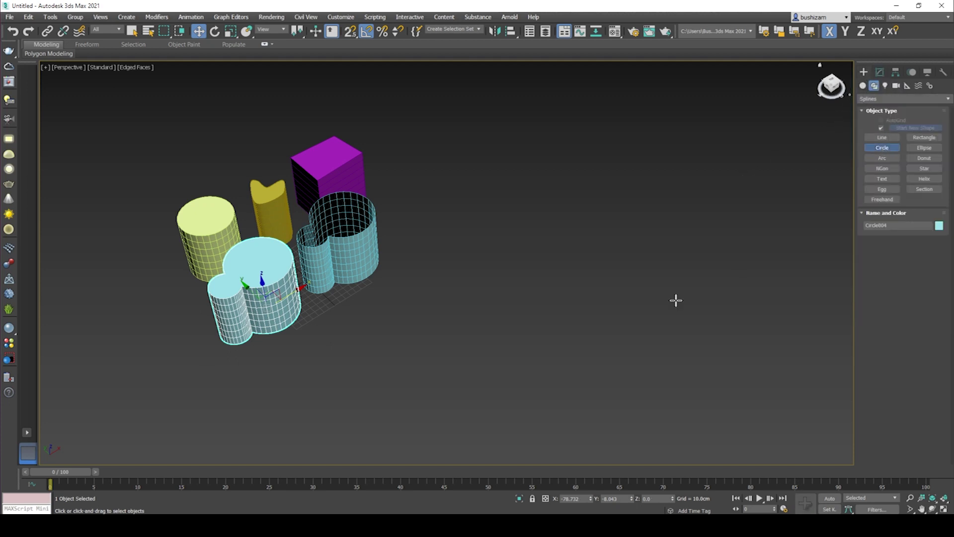
{"action": "left_click_drag", "start_coordinate": [470, 333], "coordinate": [516, 346]}
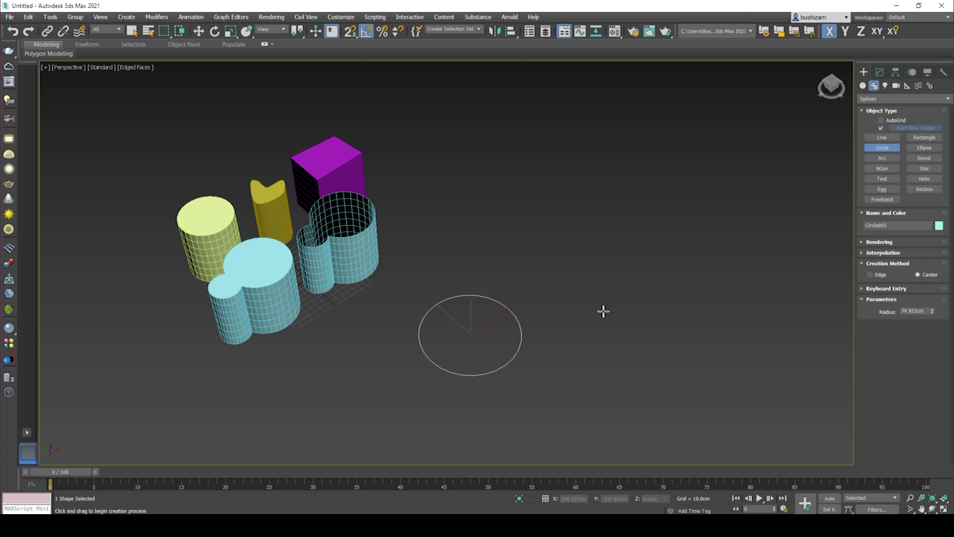
{"action": "left_click", "coordinate": [882, 168]}
{"action": "left_click_drag", "start_coordinate": [582, 287], "coordinate": [641, 305]}
- Draw an open line around the far side of the hexagon, with two straight segments and a curved Bezier end
{"action": "left_click", "coordinate": [882, 137]}
{"action": "left_click", "coordinate": [541, 224]}
{"action": "left_click", "coordinate": [713, 172]}
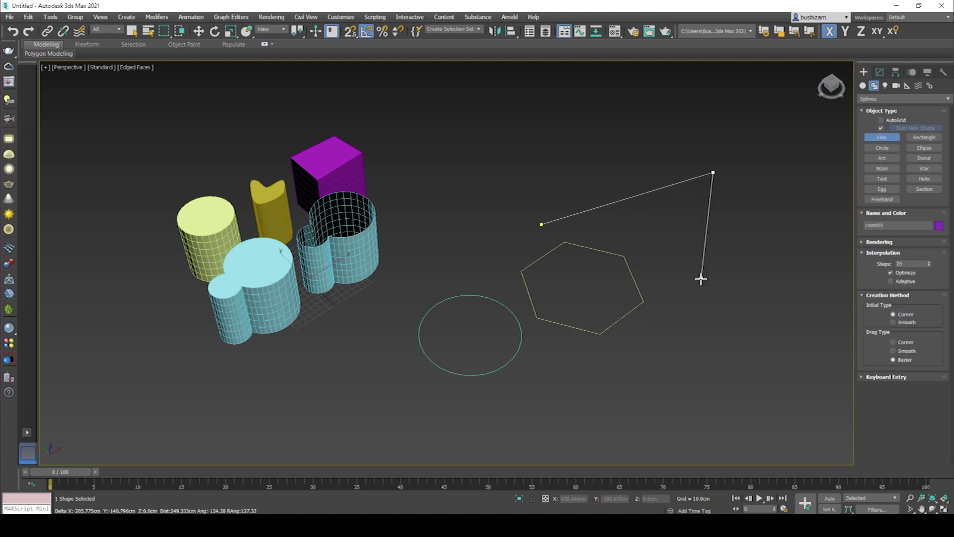
{"action": "left_click", "coordinate": [740, 285]}
{"action": "left_click_drag", "start_coordinate": [788, 312], "coordinate": [827, 298]}
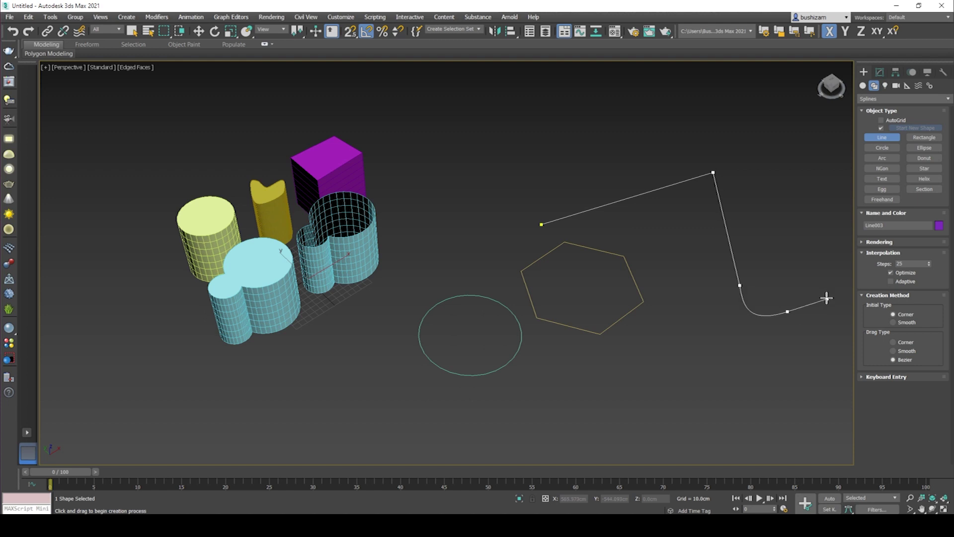
{"action": "right_click", "coordinate": [827, 298]}
{"action": "middle_click_drag", "start_coordinate": [707, 315], "coordinate": [654, 303], "text": "alt"}
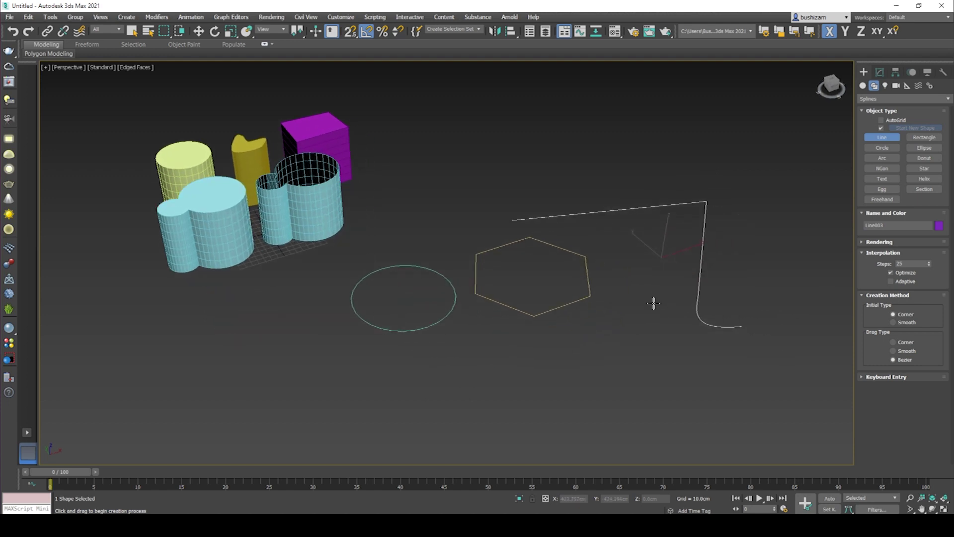
{"action": "scroll", "coordinate": [653, 303], "scroll_direction": "up", "scroll_amount": 5}
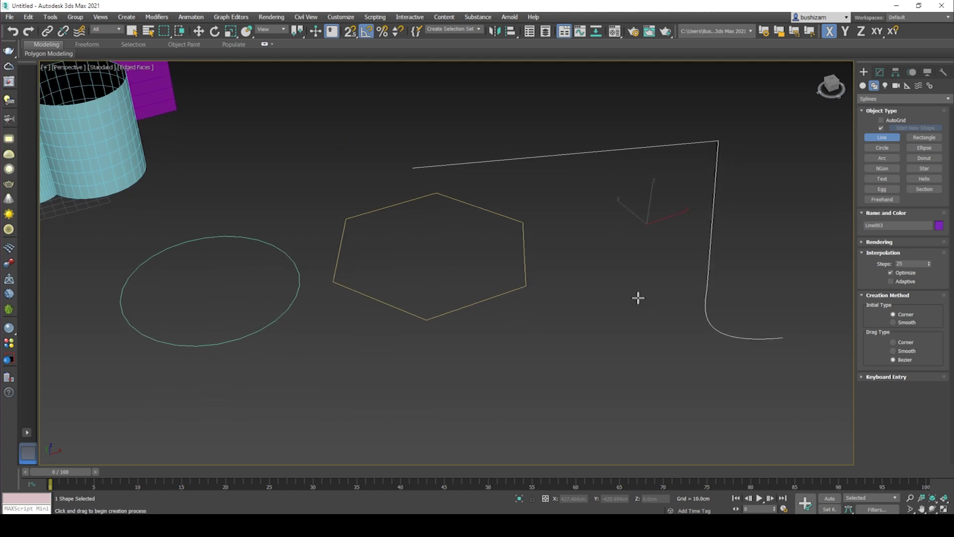
{"action": "right_click", "coordinate": [638, 298]}
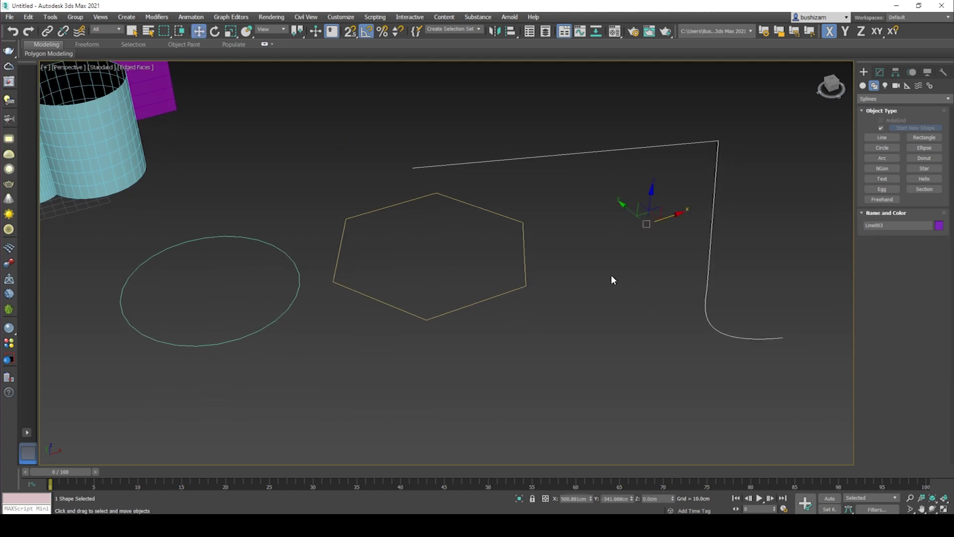
- Compare the new circle's parameters with the open line's, and convert the circle to an Editable Spline
{"action": "left_click", "coordinate": [299, 288]}
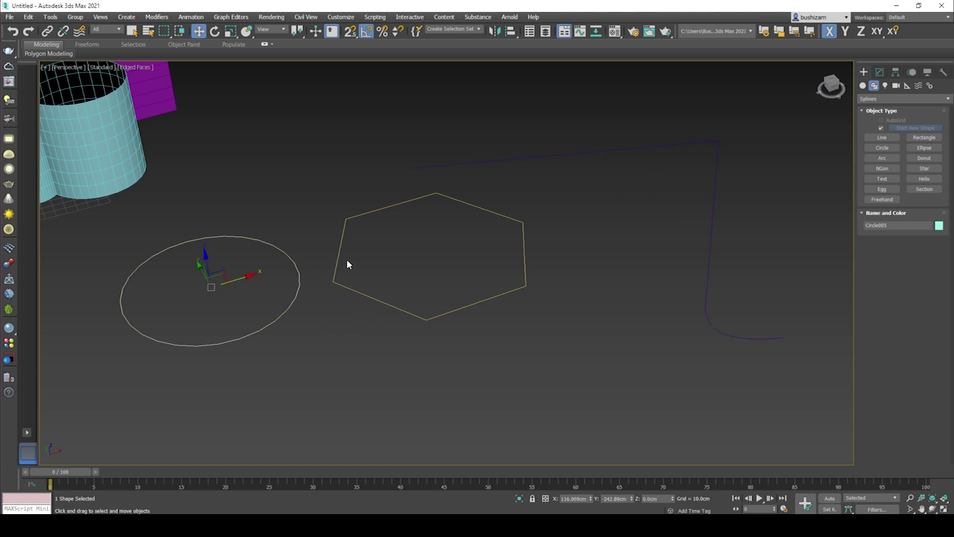
{"action": "left_click", "coordinate": [879, 72]}
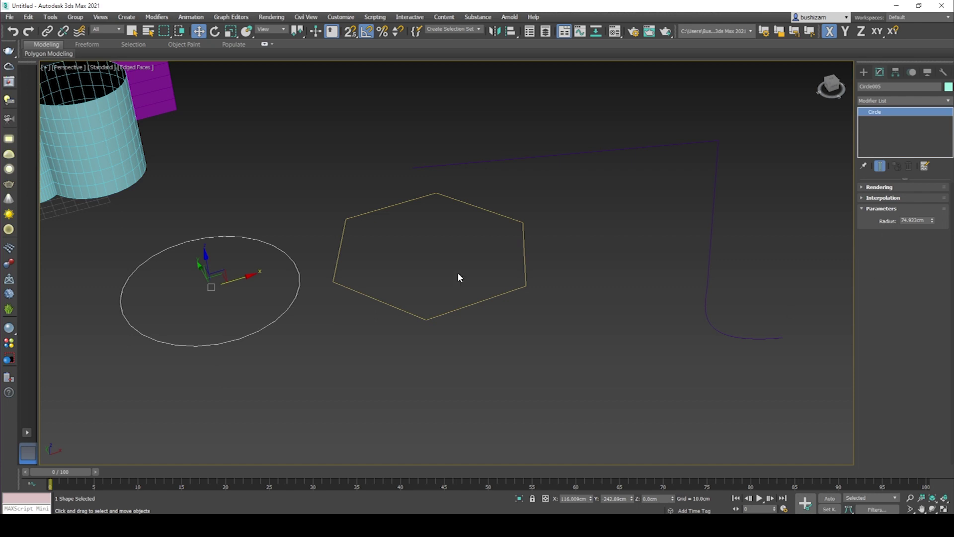
{"action": "left_click", "coordinate": [552, 159]}
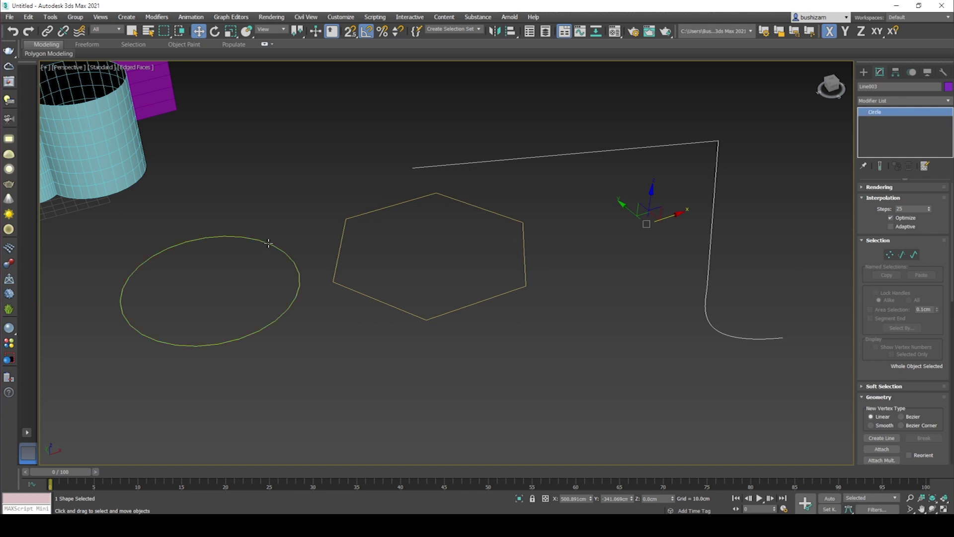
{"action": "left_click", "coordinate": [267, 244]}
{"action": "right_click", "coordinate": [265, 243]}
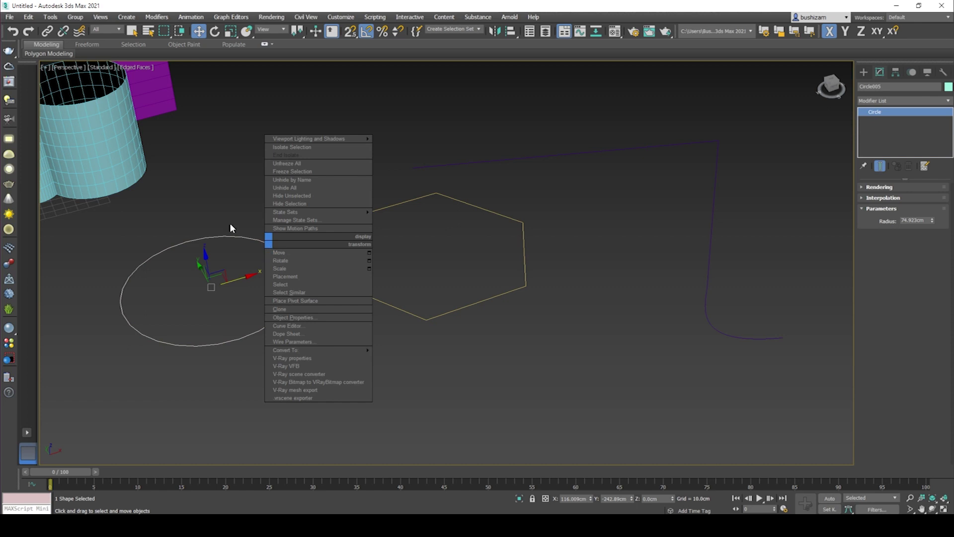
{"action": "mouse_move", "coordinate": [313, 350]}
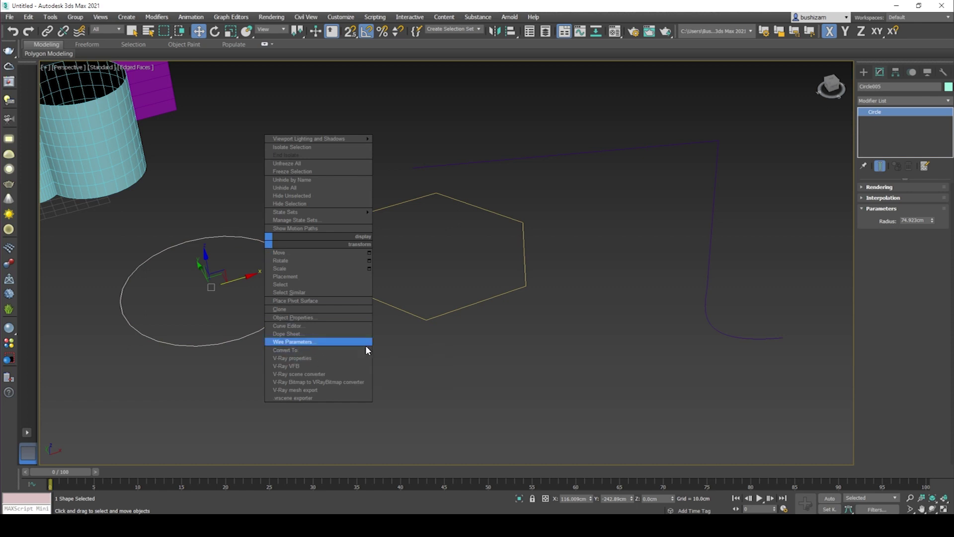
{"action": "left_click", "coordinate": [402, 349]}
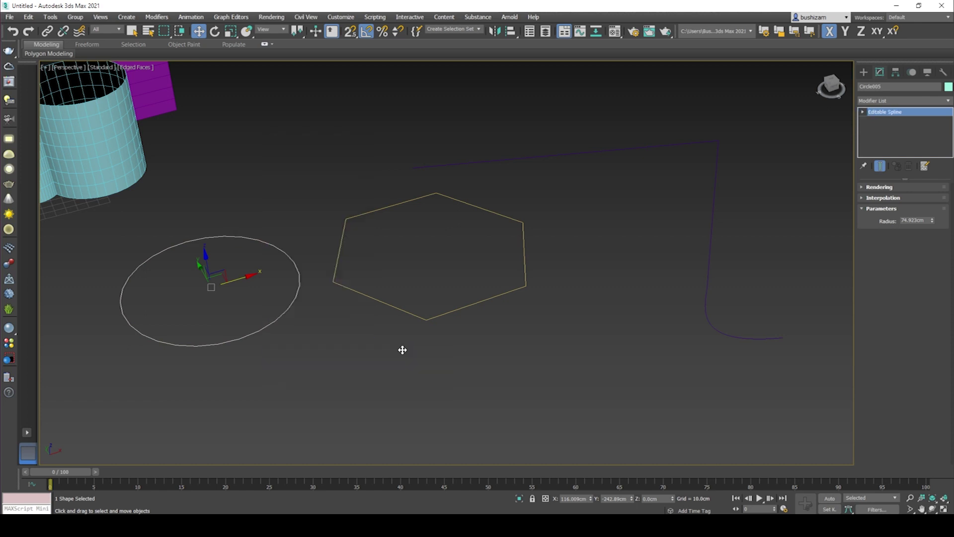
- Apply an Edit Spline modifier to the hexagon, keeping its NGon base in the stack
{"action": "left_click", "coordinate": [383, 302]}
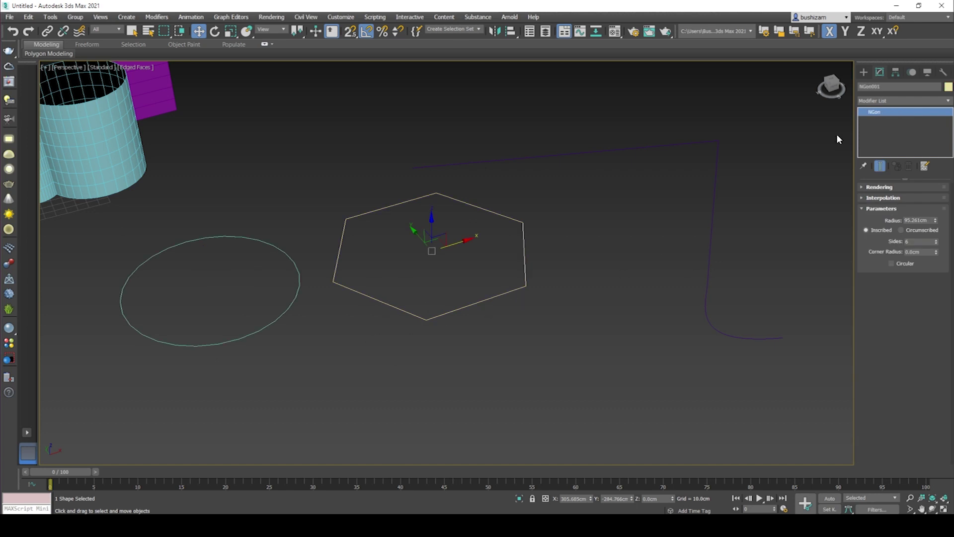
{"action": "left_click", "coordinate": [899, 100]}
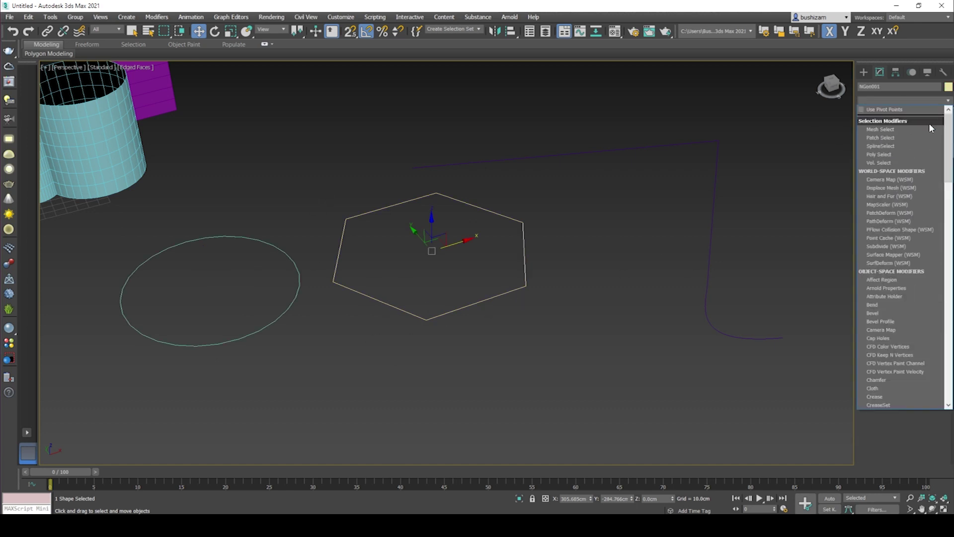
{"action": "scroll", "coordinate": [917, 309], "scroll_direction": "down", "scroll_amount": 3}
{"action": "scroll", "coordinate": [917, 309], "scroll_direction": "down", "scroll_amount": 2}
{"action": "scroll", "coordinate": [891, 381], "scroll_direction": "down", "scroll_amount": 2}
{"action": "left_click", "coordinate": [890, 367]}
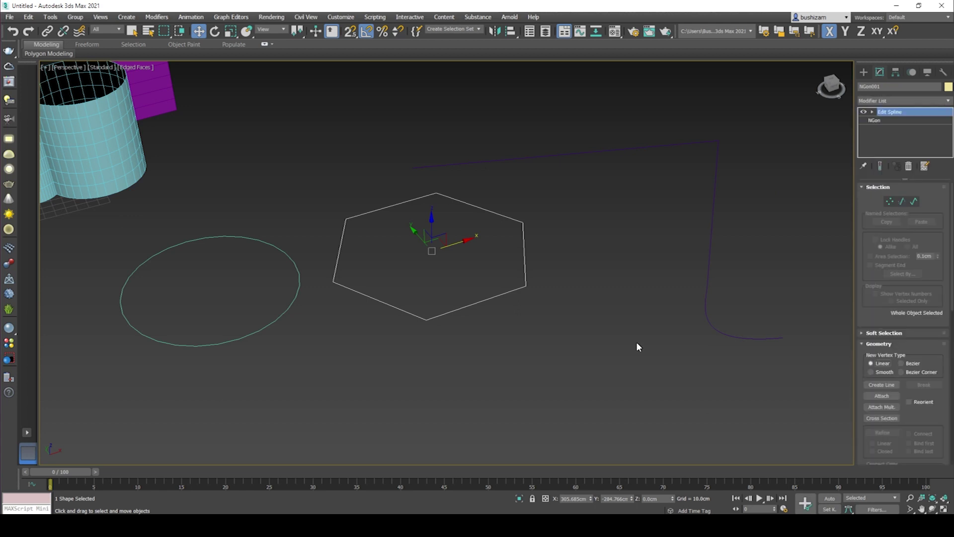
- Compare the circle's Editable Spline sub-object settings with the hexagon's Edit Spline modifier and its NGon base parameters
{"action": "left_click", "coordinate": [644, 317]}
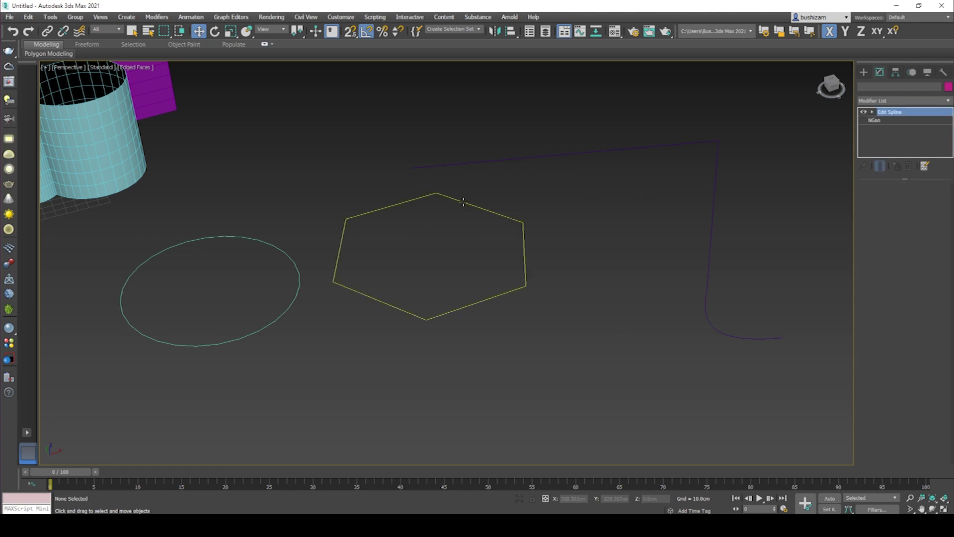
{"action": "left_click", "coordinate": [463, 201]}
{"action": "left_click", "coordinate": [275, 247]}
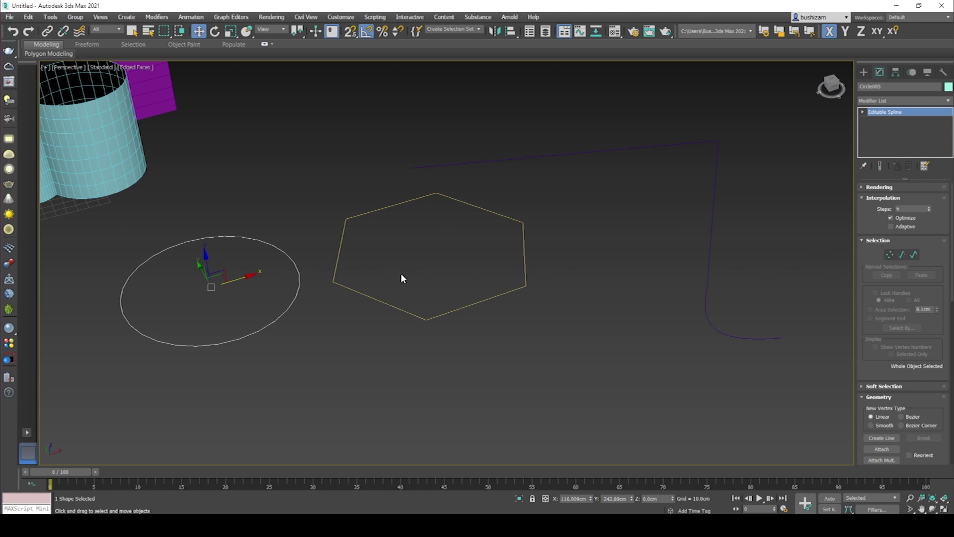
{"action": "left_click", "coordinate": [889, 254]}
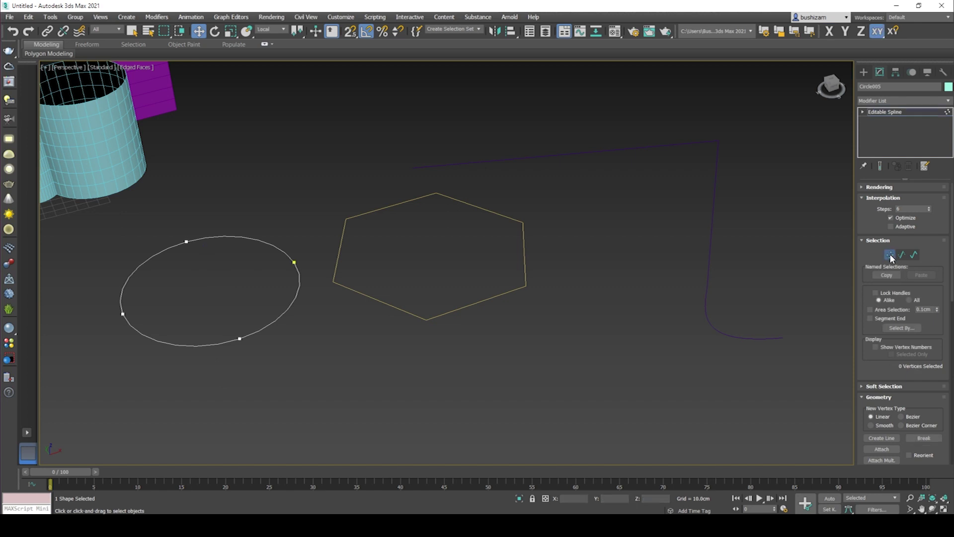
{"action": "left_click", "coordinate": [889, 254]}
{"action": "left_click", "coordinate": [341, 242]}
{"action": "left_click", "coordinate": [341, 242]}
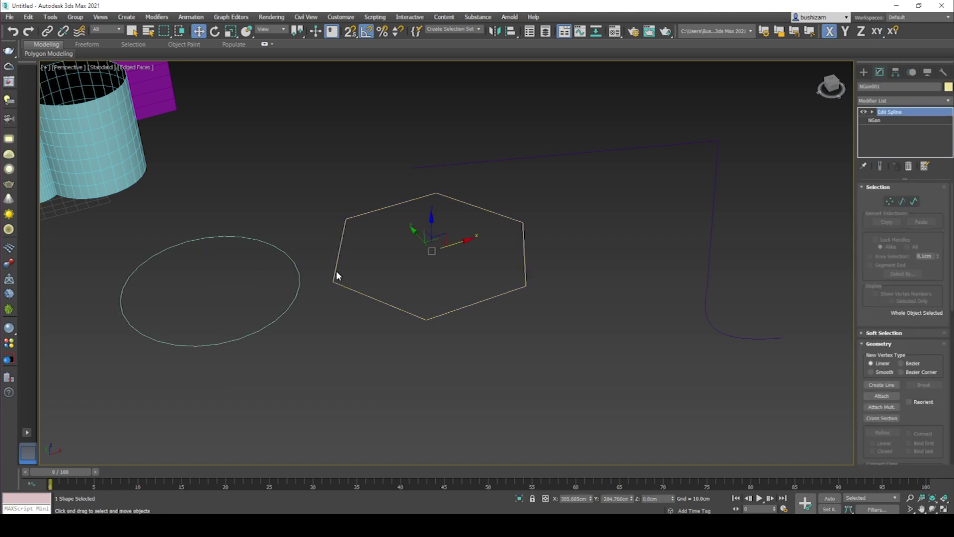
{"action": "left_click", "coordinate": [876, 121]}
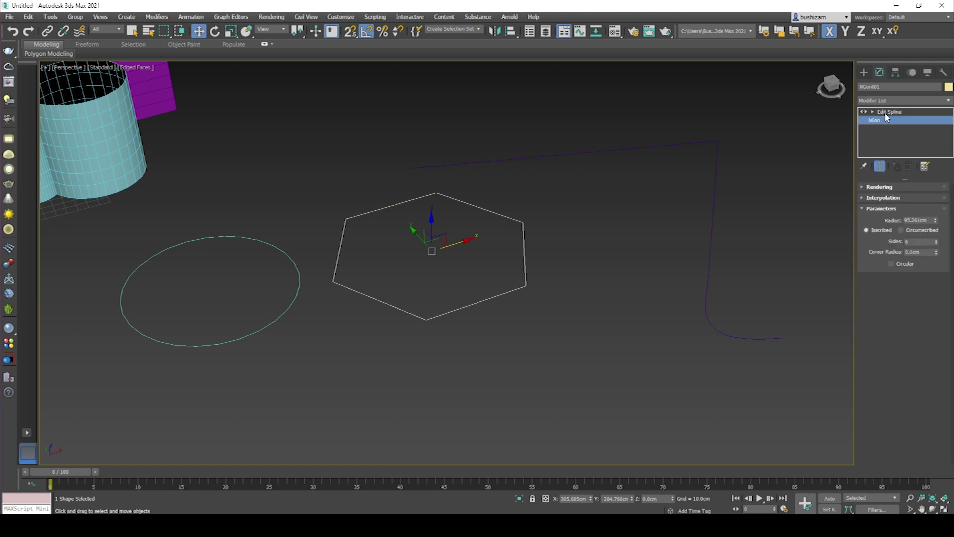
{"action": "left_click", "coordinate": [888, 112]}
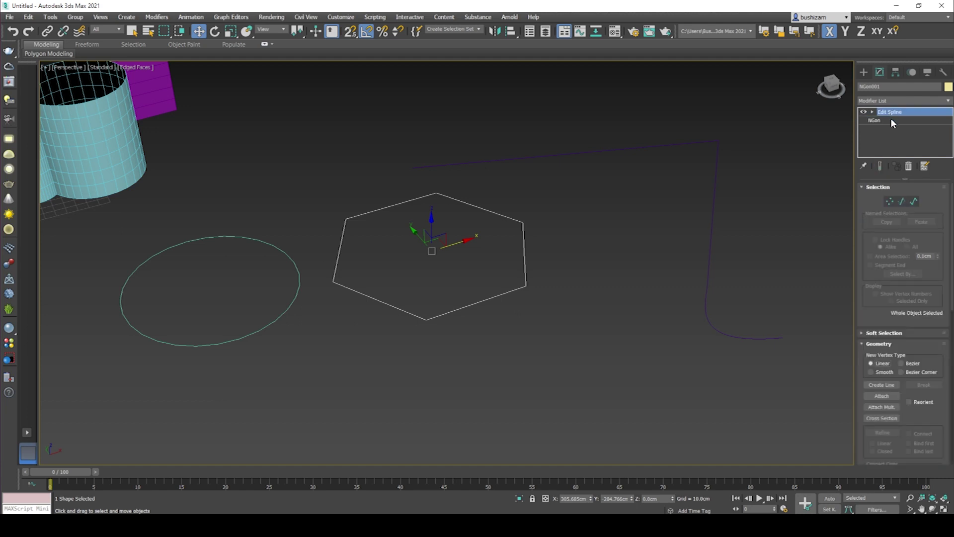
{"action": "left_click", "coordinate": [437, 154]}
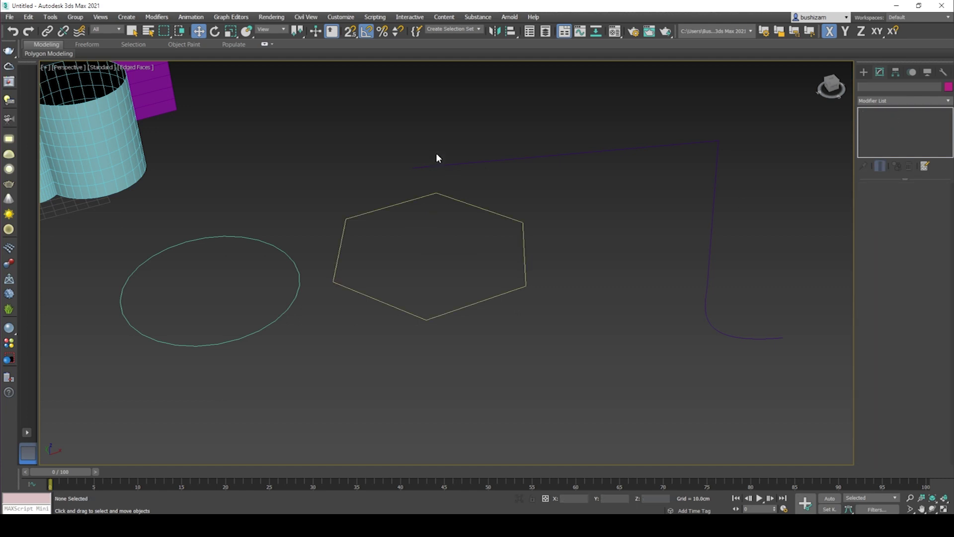
- Clone the circle as an independent copy about 160 cm along X, on the side away from the hexagon
{"action": "left_click", "coordinate": [273, 249]}
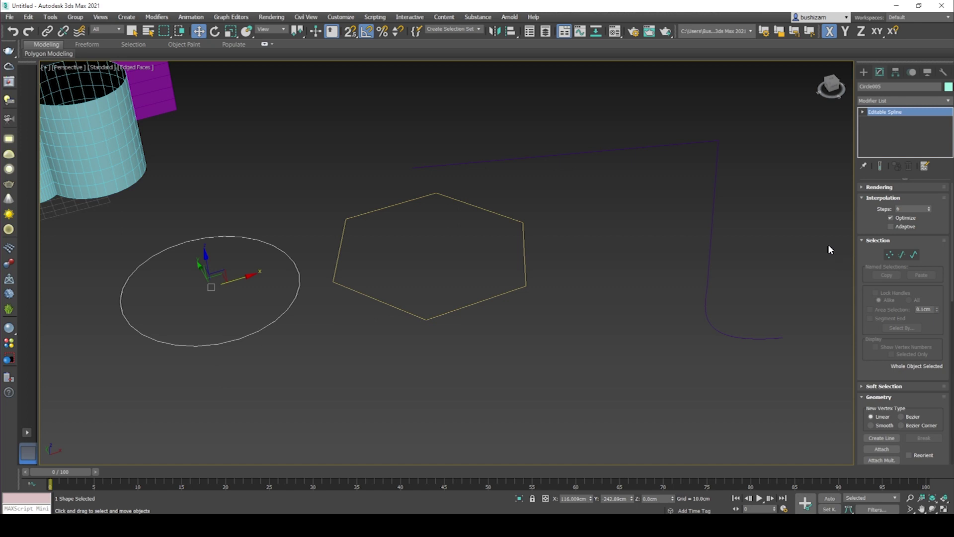
{"action": "middle_click_drag", "start_coordinate": [269, 258], "coordinate": [398, 281]}
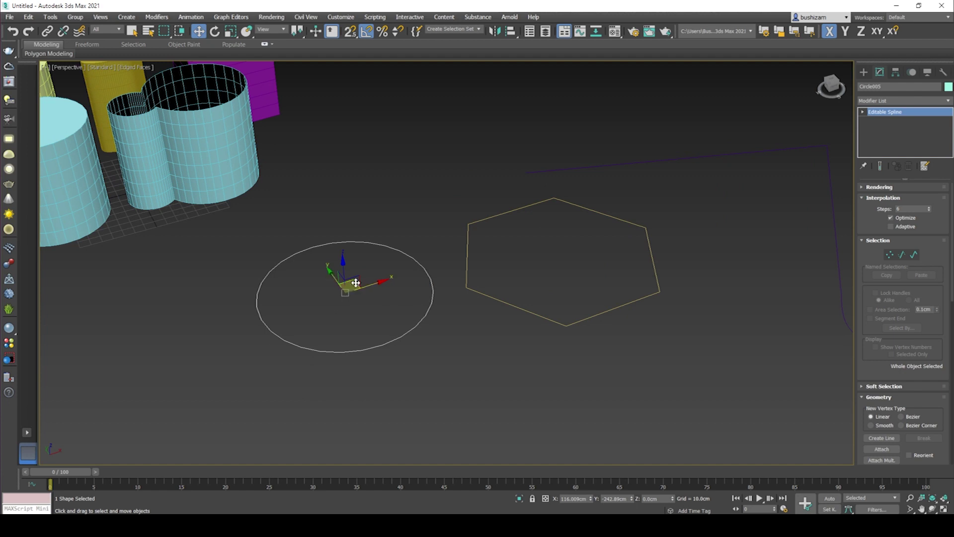
{"action": "left_click_drag", "start_coordinate": [373, 284], "coordinate": [187, 343], "text": "shift"}
{"action": "left_click", "coordinate": [478, 305]}
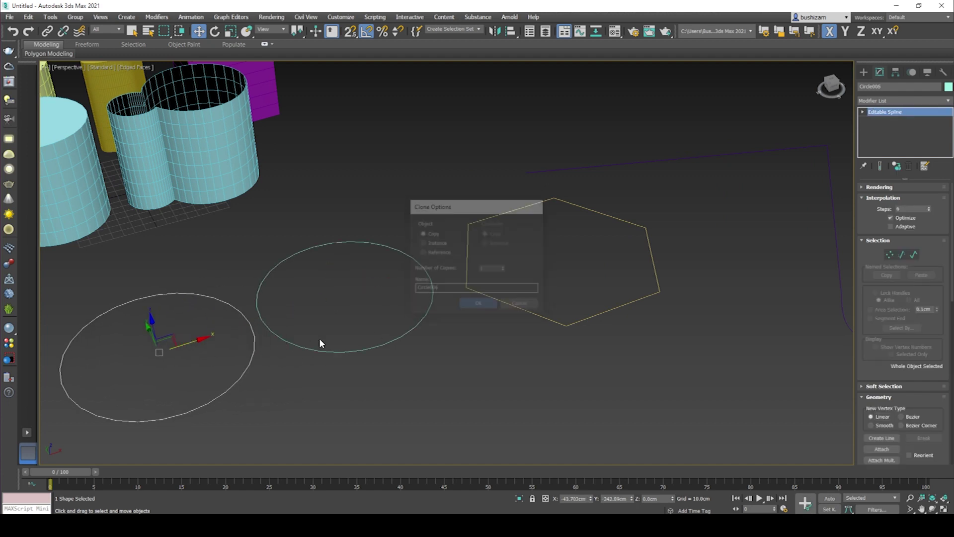
{"action": "middle_click_drag", "start_coordinate": [411, 295], "coordinate": [496, 274]}
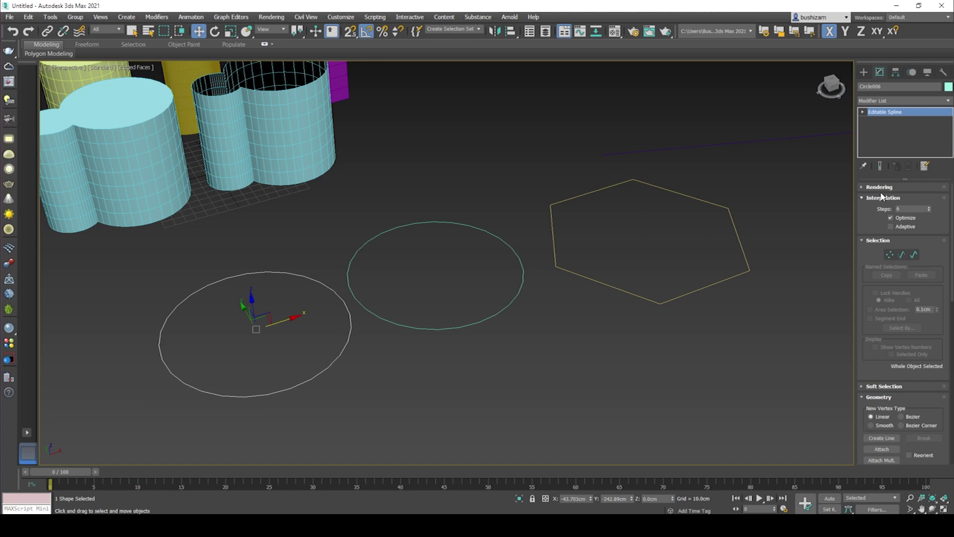
- Enable the copied circle in renderer and viewport, with a radial thickness of about 19.7 cm
{"action": "left_click", "coordinate": [861, 187]}
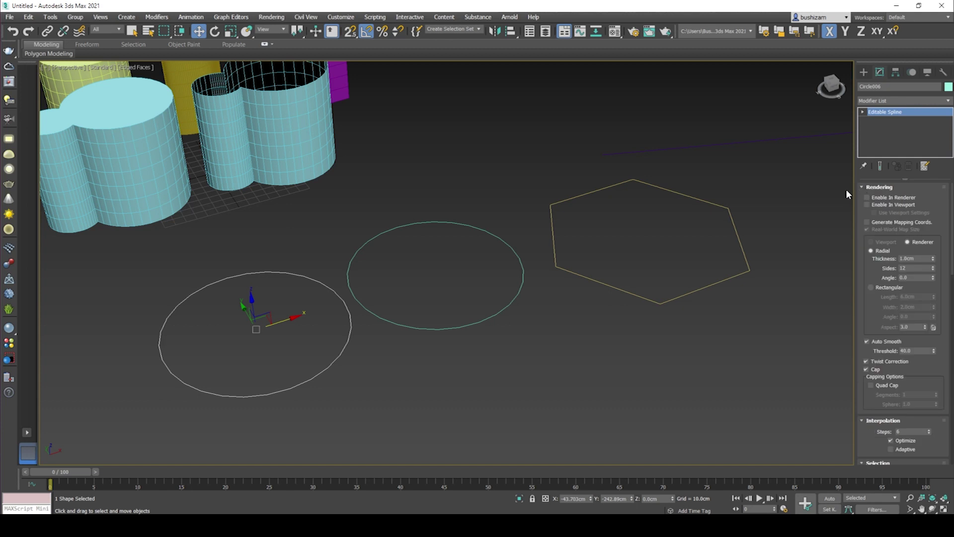
{"action": "left_click", "coordinate": [867, 205]}
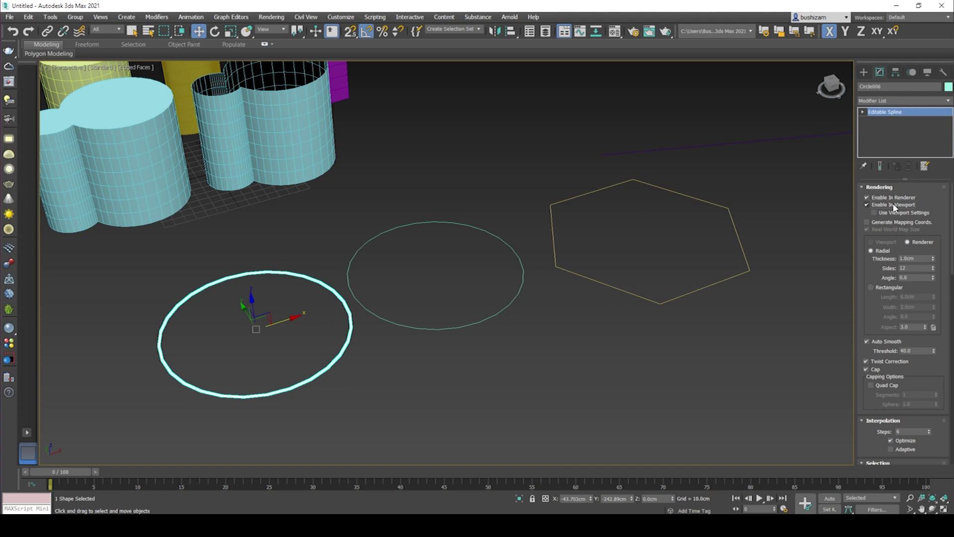
{"action": "left_click", "coordinate": [867, 205]}
{"action": "left_click_drag", "start_coordinate": [933, 260], "coordinate": [159, 72]}
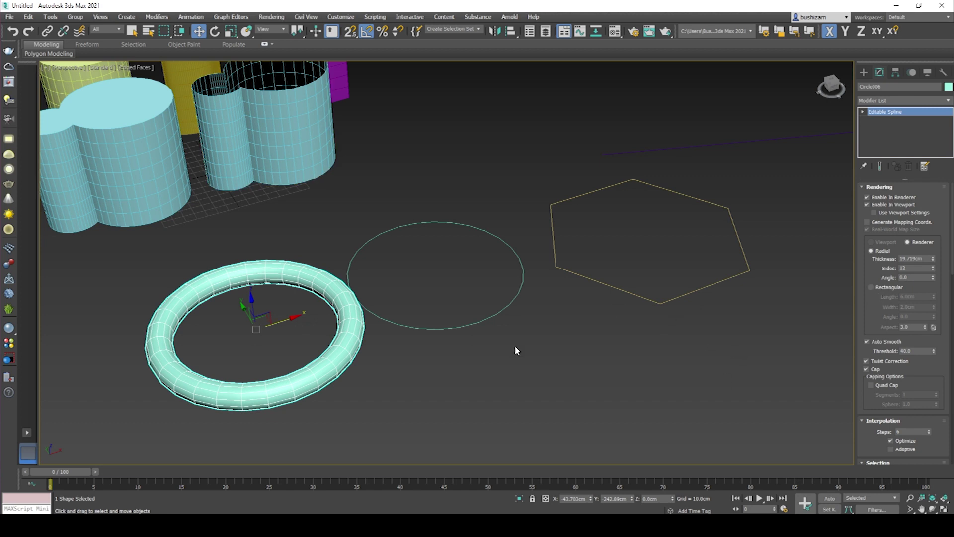
- Enable the original circle in renderer and viewport with a rectangular section about 28 cm long and 16 cm wide
{"action": "left_click", "coordinate": [504, 308]}
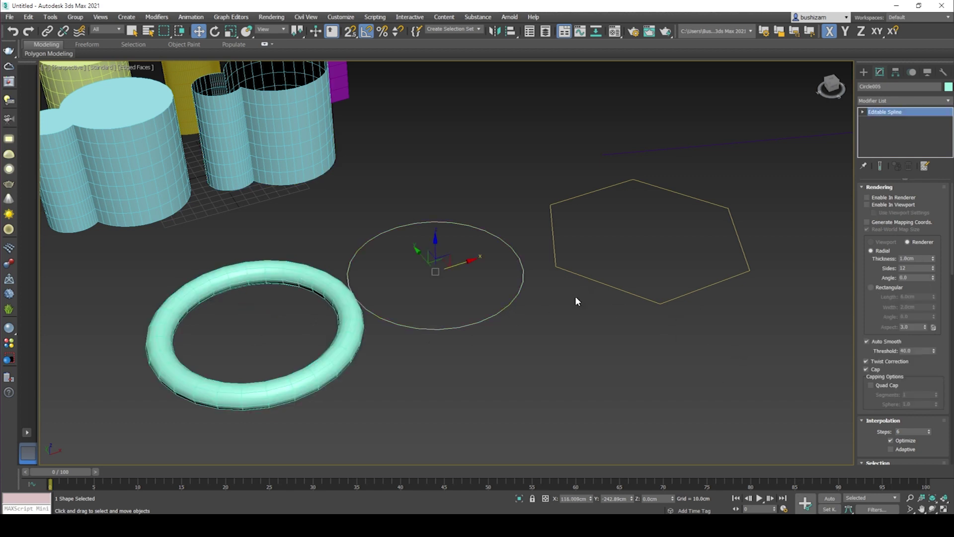
{"action": "left_click", "coordinate": [867, 198]}
{"action": "left_click", "coordinate": [867, 204]}
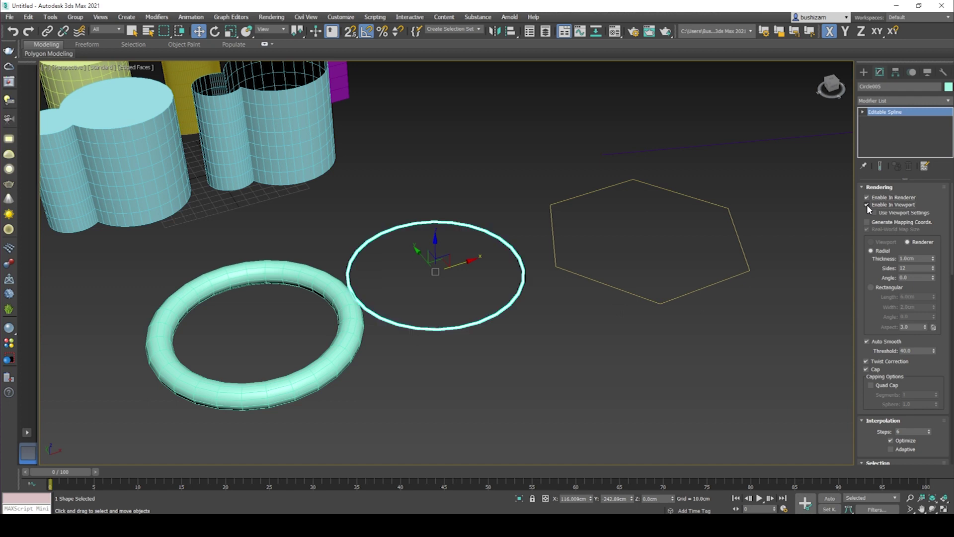
{"action": "left_click", "coordinate": [871, 288]}
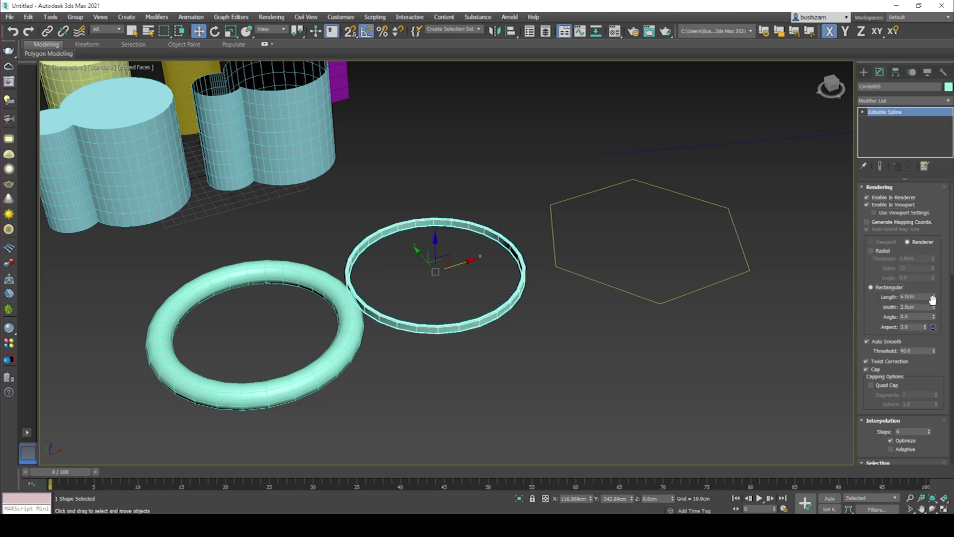
{"action": "left_click_drag", "start_coordinate": [935, 300], "coordinate": [926, 268]}
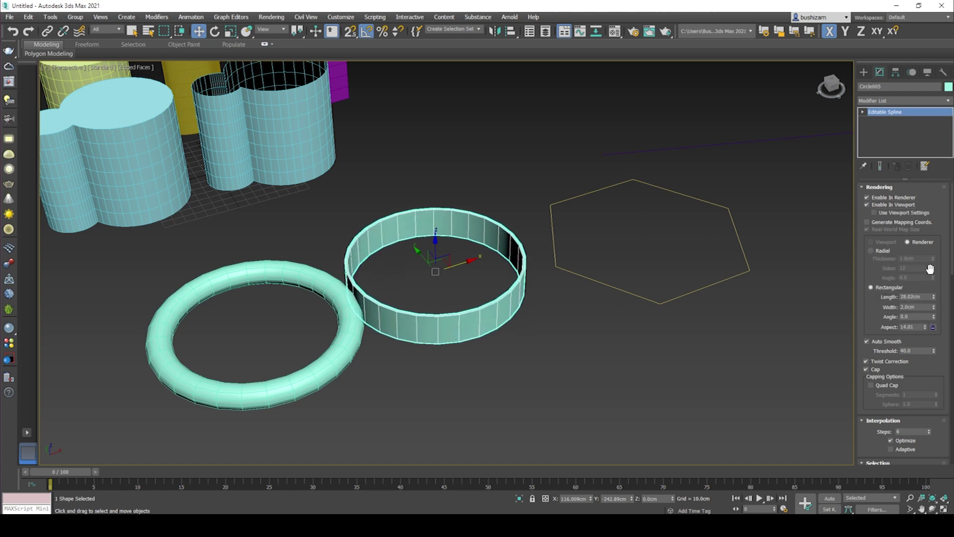
{"action": "left_click_drag", "start_coordinate": [935, 313], "coordinate": [932, 305]}
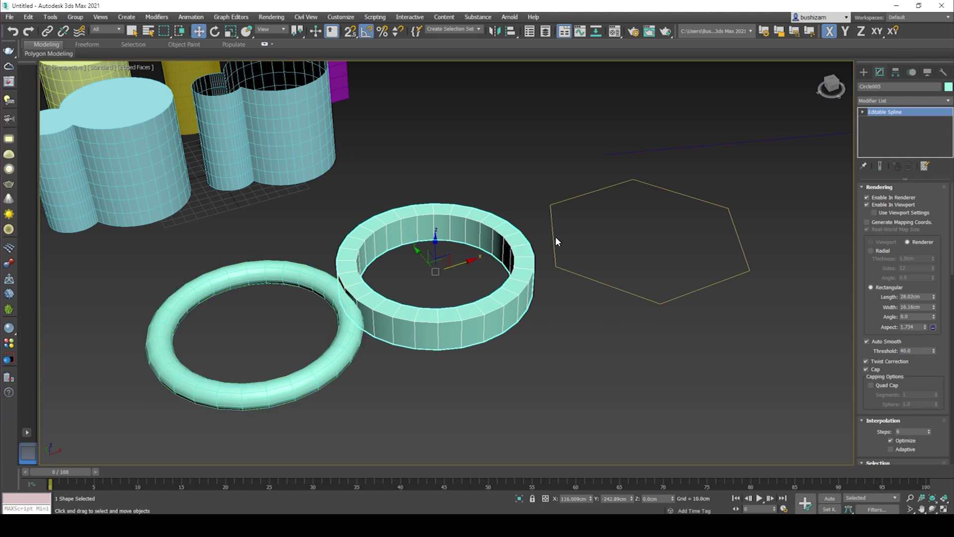
- Set the original circle's rectangular section to 30 cm length, 30 cm width and a 30° angle
{"action": "double_click", "coordinate": [918, 297]}
{"action": "type", "text": "30"}
{"action": "key", "text": "Tab"}
{"action": "type", "text": "30"}
{"action": "key", "text": "Tab"}
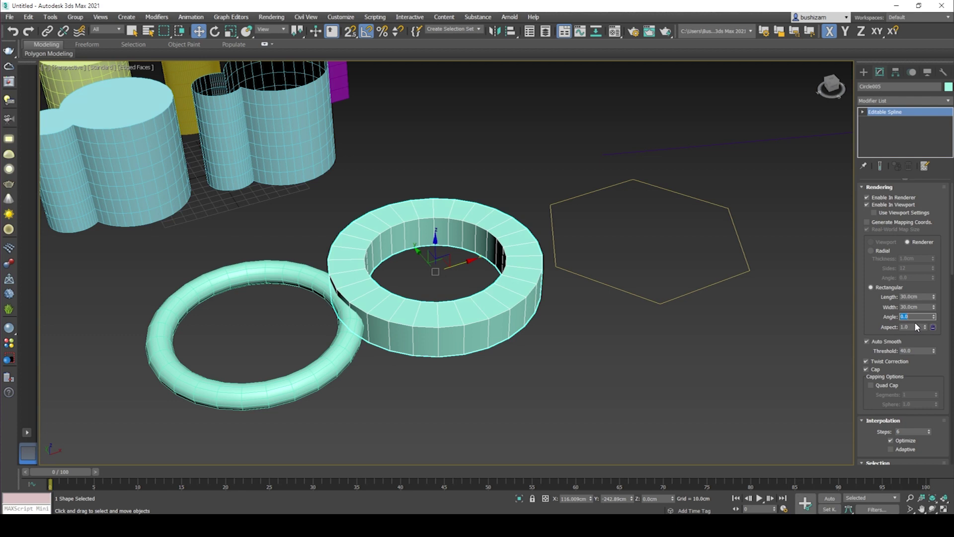
{"action": "key", "text": "Return"}
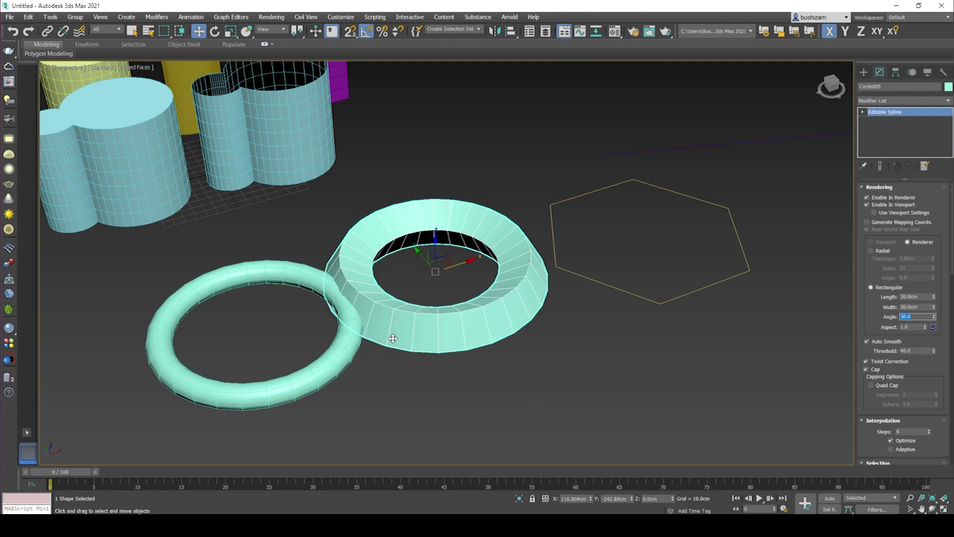
- Move the round tube ring about 33 cm along X away from the rectangular ring, and inspect both rings
{"action": "mouse_move", "coordinate": [565, 323]}
{"action": "middle_mouse_down", "text": "alt"}
{"action": "mouse_move", "coordinate": [575, 277]}
{"action": "mouse_move", "coordinate": [527, 290]}
{"action": "mouse_move", "coordinate": [554, 315]}
{"action": "mouse_move", "coordinate": [579, 319]}
{"action": "mouse_move", "coordinate": [566, 330]}
{"action": "middle_mouse_up", "text": "alt"}
{"action": "left_click", "coordinate": [301, 297]}
{"action": "left_click_drag", "start_coordinate": [299, 340], "coordinate": [255, 348]}
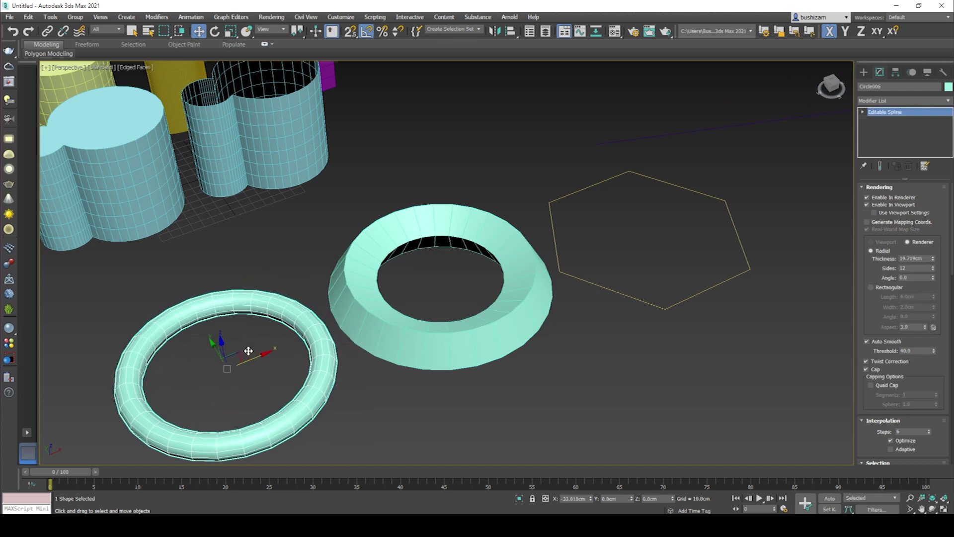
{"action": "middle_click_drag", "start_coordinate": [456, 337], "coordinate": [457, 334], "text": "alt"}
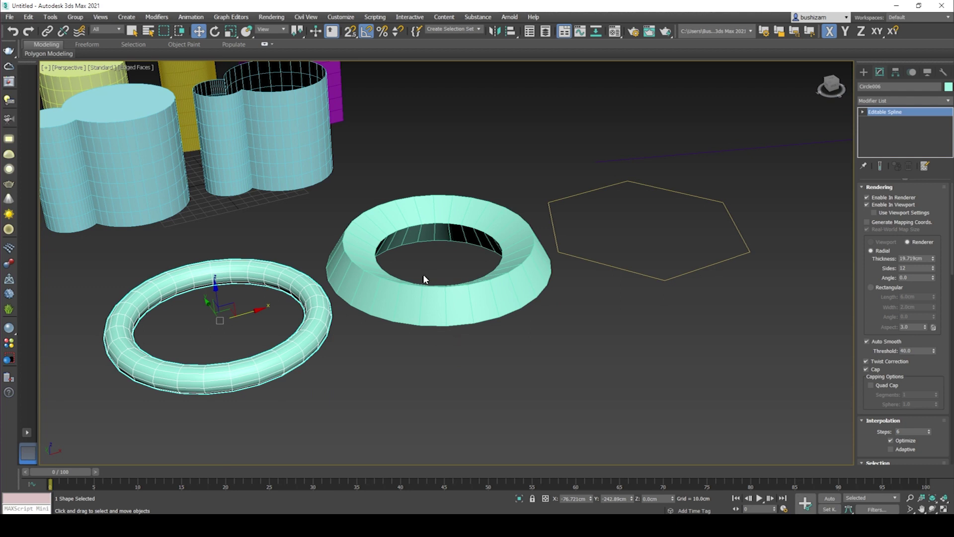
{"action": "scroll", "coordinate": [408, 266], "scroll_direction": "down", "scroll_amount": 2}
{"action": "scroll", "coordinate": [408, 267], "scroll_direction": "up", "scroll_amount": 2}
{"action": "middle_click_drag", "start_coordinate": [440, 268], "coordinate": [438, 281], "text": "alt"}
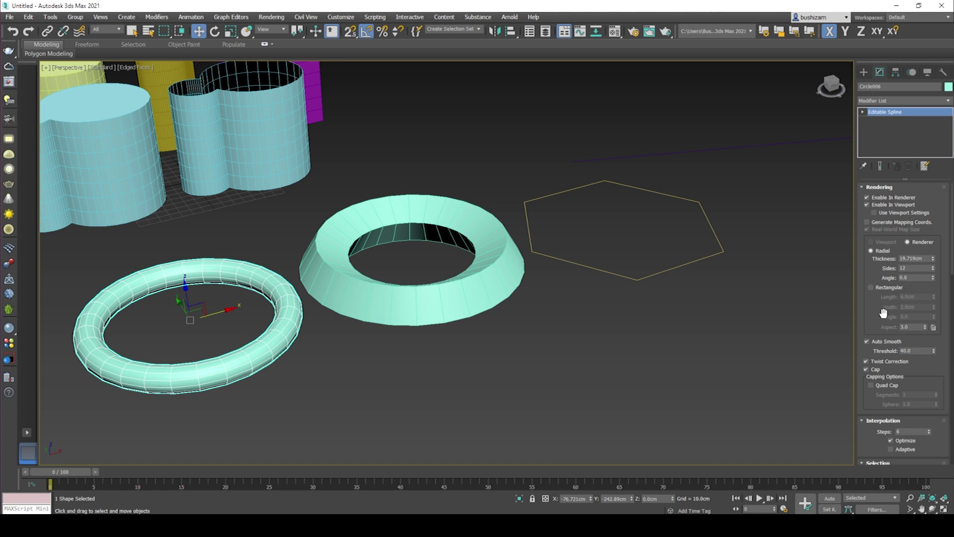
{"action": "middle_click_drag", "start_coordinate": [654, 369], "coordinate": [484, 431]}
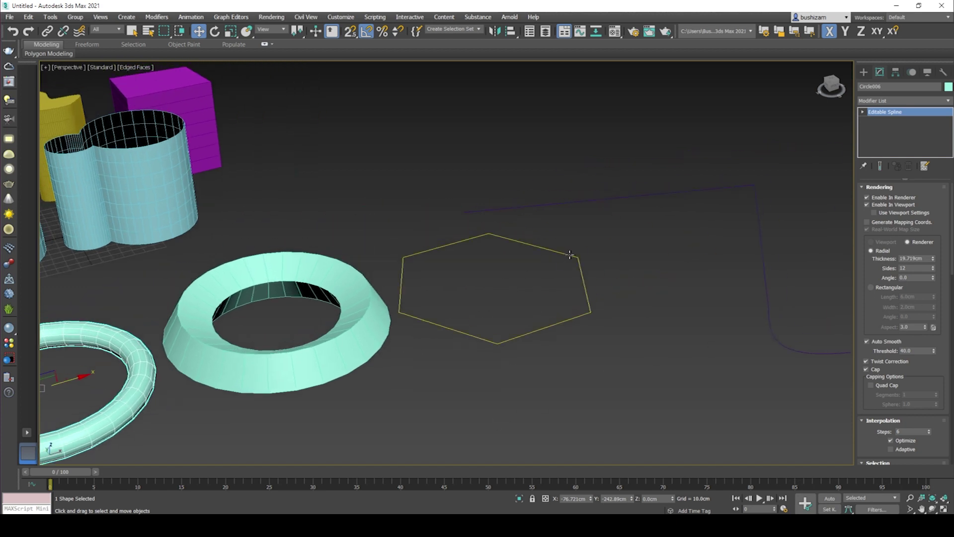
{"action": "left_click", "coordinate": [570, 255]}
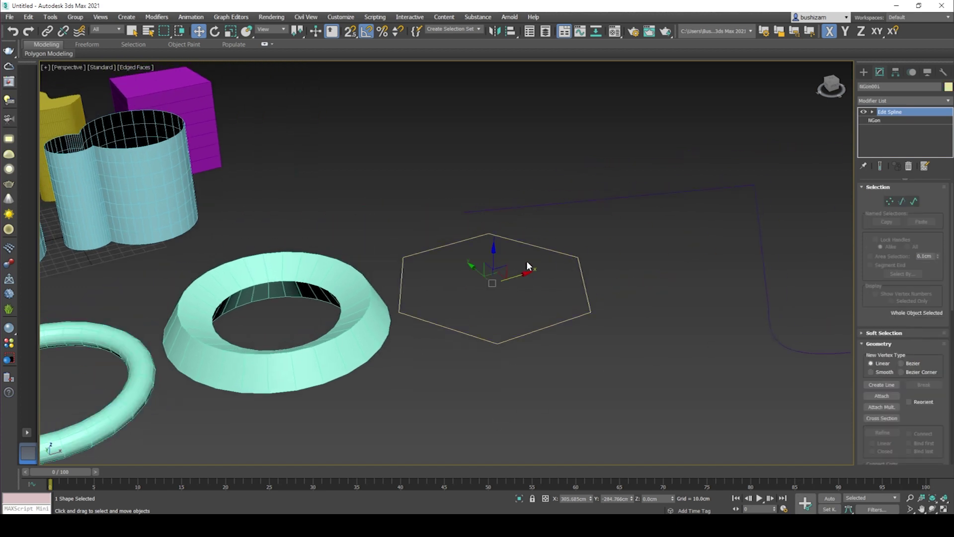
{"action": "key", "text": "e"}
{"action": "left_click", "coordinate": [600, 254]}
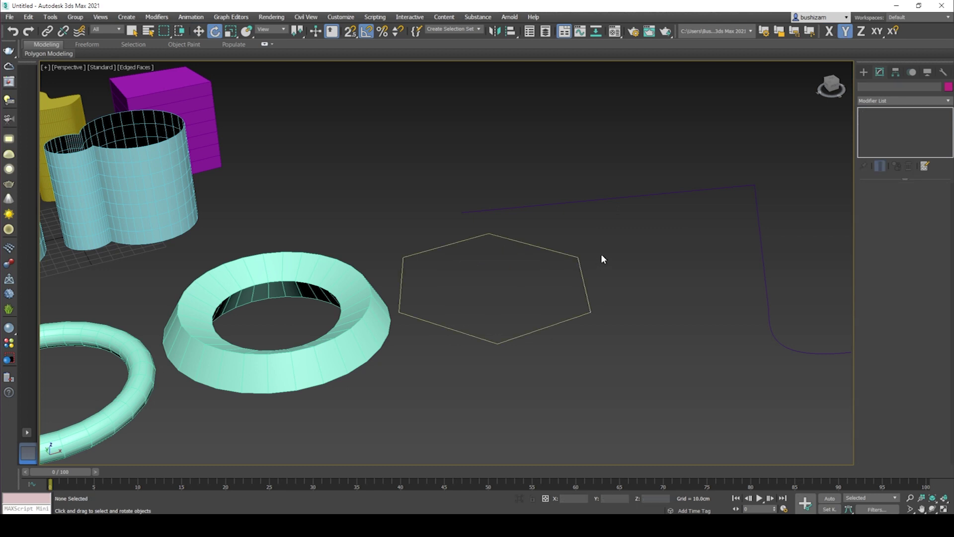
{"action": "left_click", "coordinate": [864, 72]}
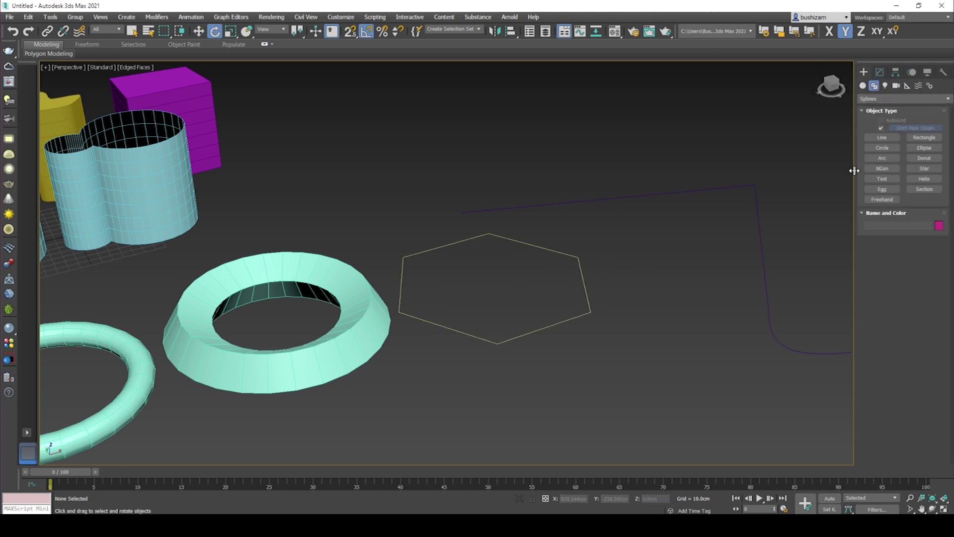
{"action": "left_click", "coordinate": [924, 169]}
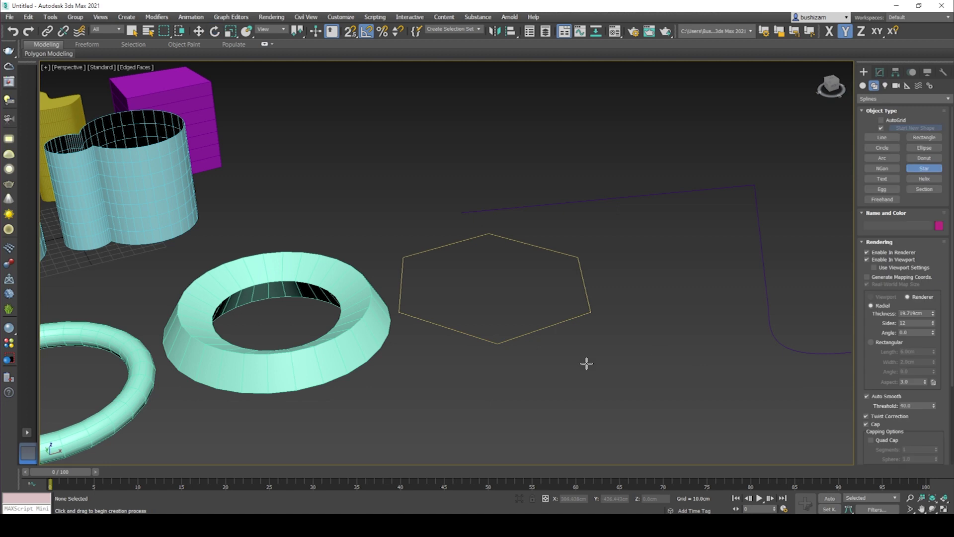
{"action": "left_click_drag", "start_coordinate": [587, 360], "coordinate": [616, 362]}
{"action": "left_click", "coordinate": [608, 365]}
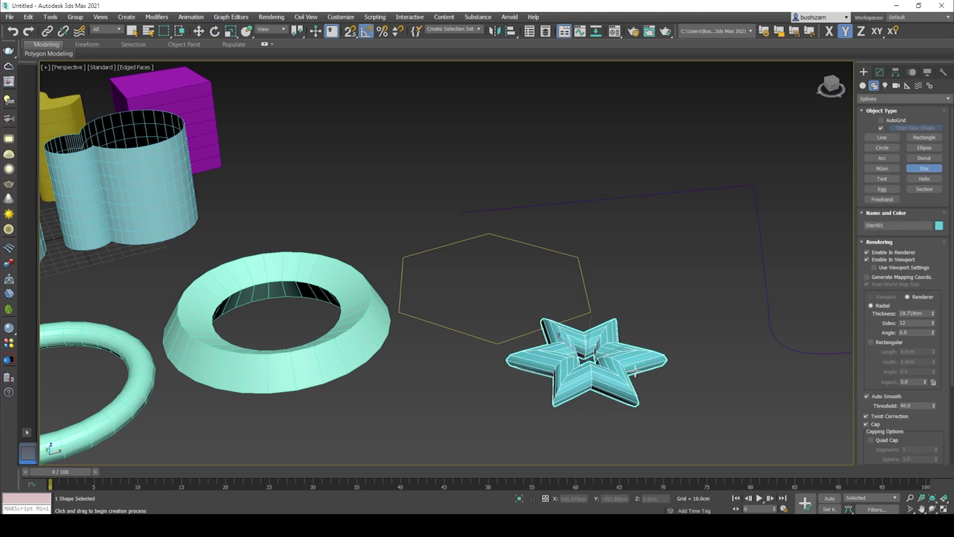
{"action": "right_click", "coordinate": [641, 370]}
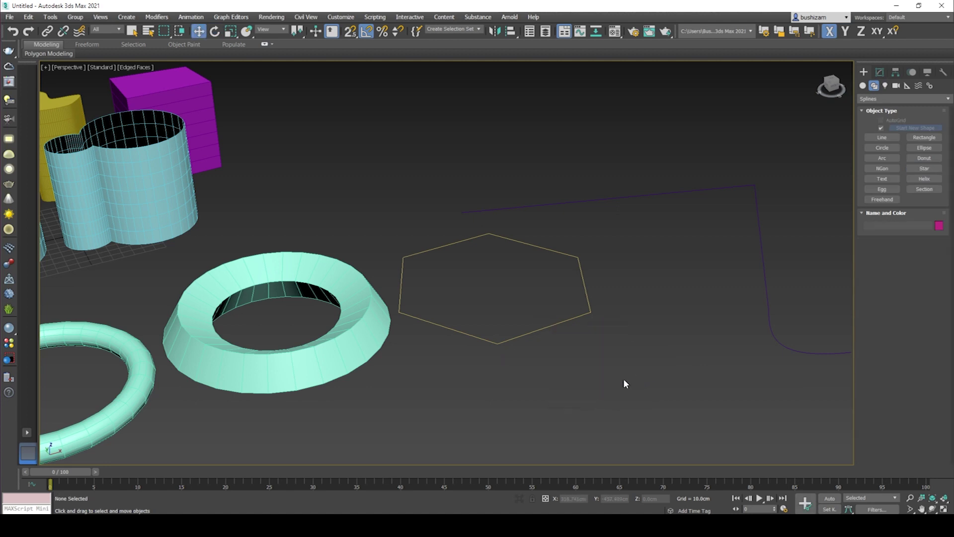
- Draw a six-pointed star with radii of about 46.6 and 27.3 cm near the hexagon, and disable it in renderer and viewport
{"action": "left_click", "coordinate": [924, 169]}
{"action": "left_click_drag", "start_coordinate": [583, 376], "coordinate": [661, 377]}
{"action": "left_click", "coordinate": [606, 381]}
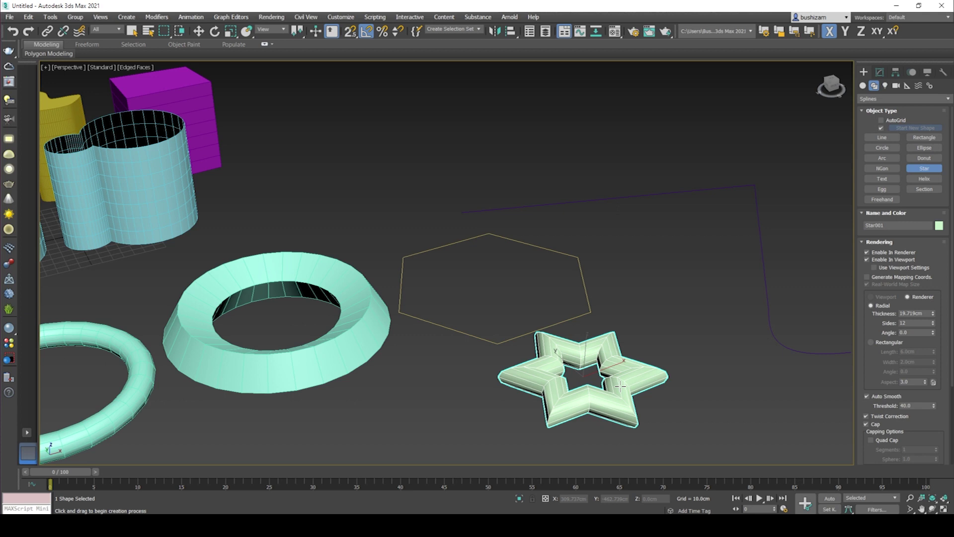
{"action": "right_click", "coordinate": [621, 388]}
{"action": "left_click", "coordinate": [879, 72]}
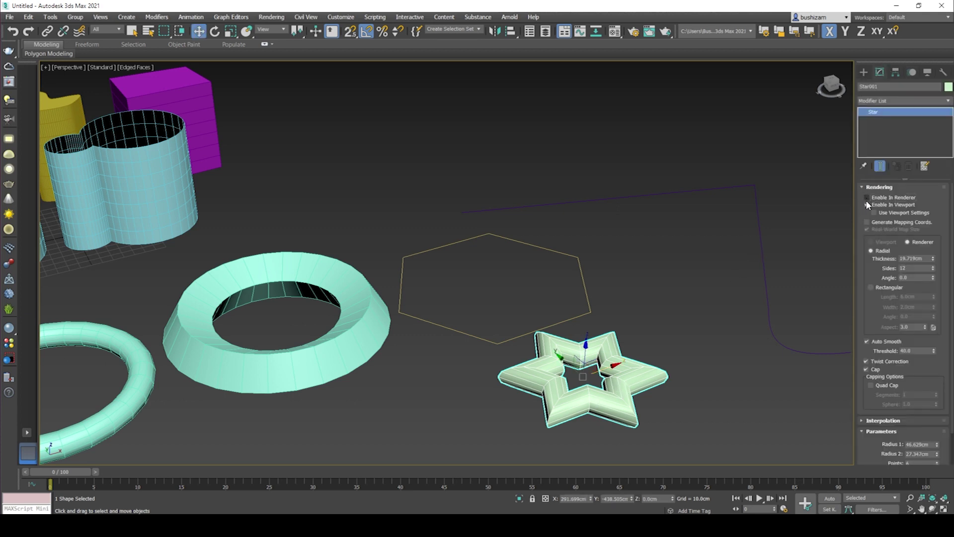
{"action": "left_click", "coordinate": [867, 204]}
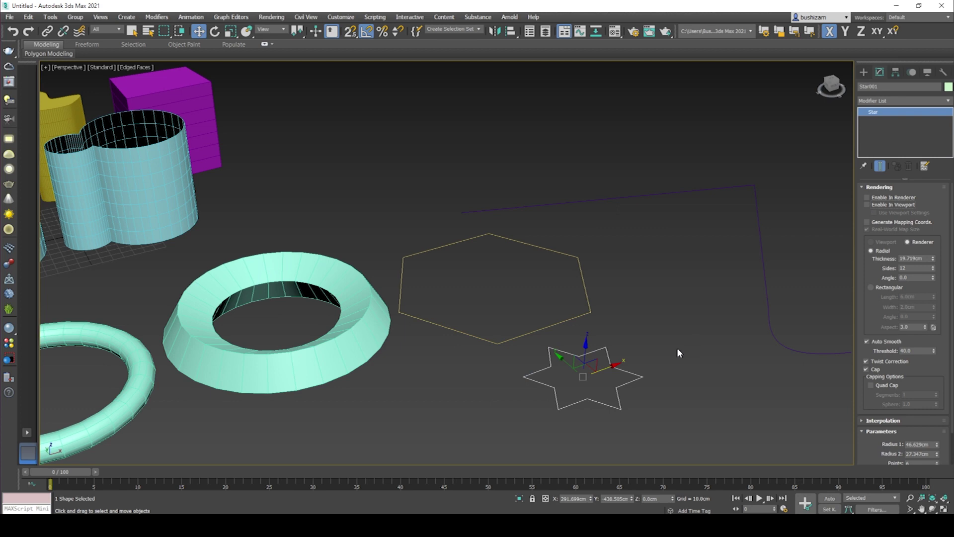
- Rotate the star -90° about its Y axis to stand it upright, and move it about 8 cm along Y away from the hexagon
{"action": "key", "text": "e"}
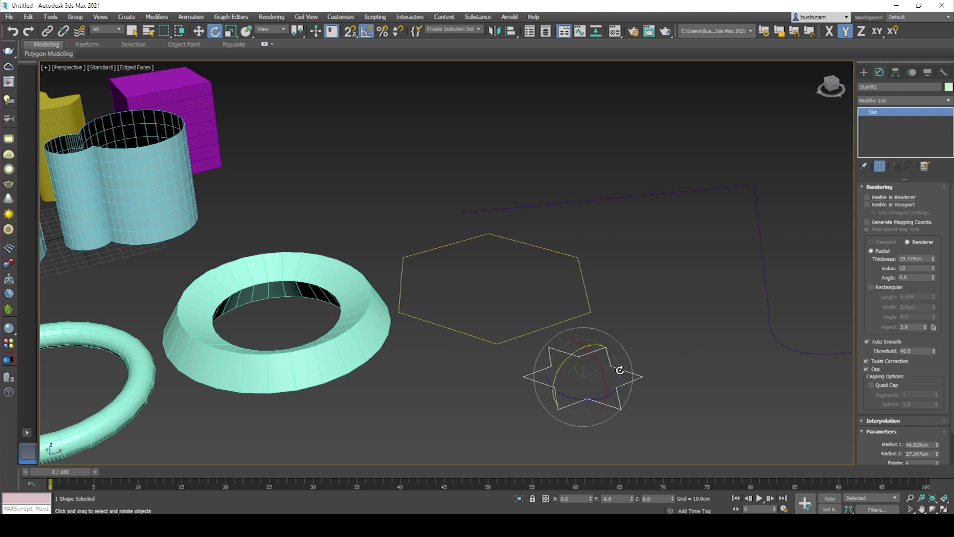
{"action": "left_click_drag", "start_coordinate": [580, 349], "coordinate": [556, 382]}
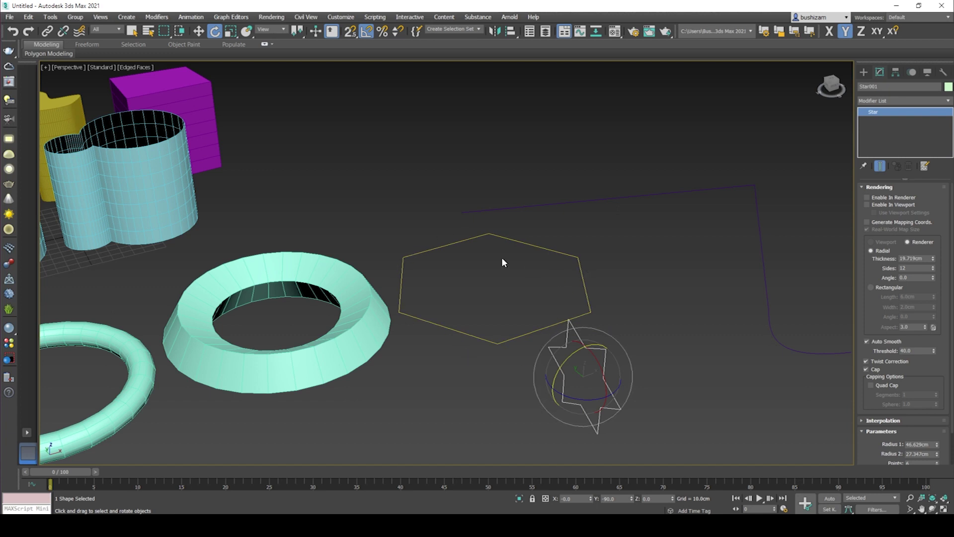
{"action": "middle_click_drag", "start_coordinate": [520, 292], "coordinate": [558, 296]}
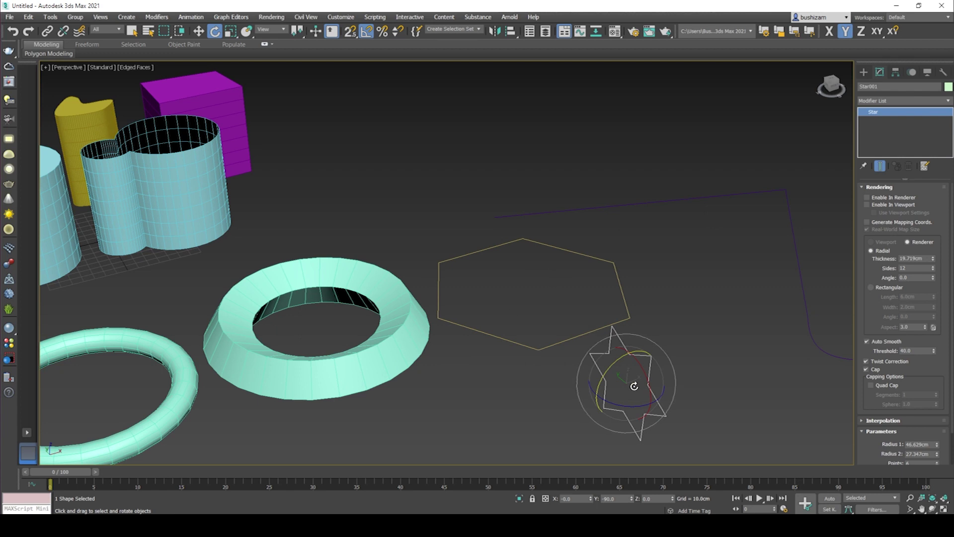
{"action": "key", "text": "w"}
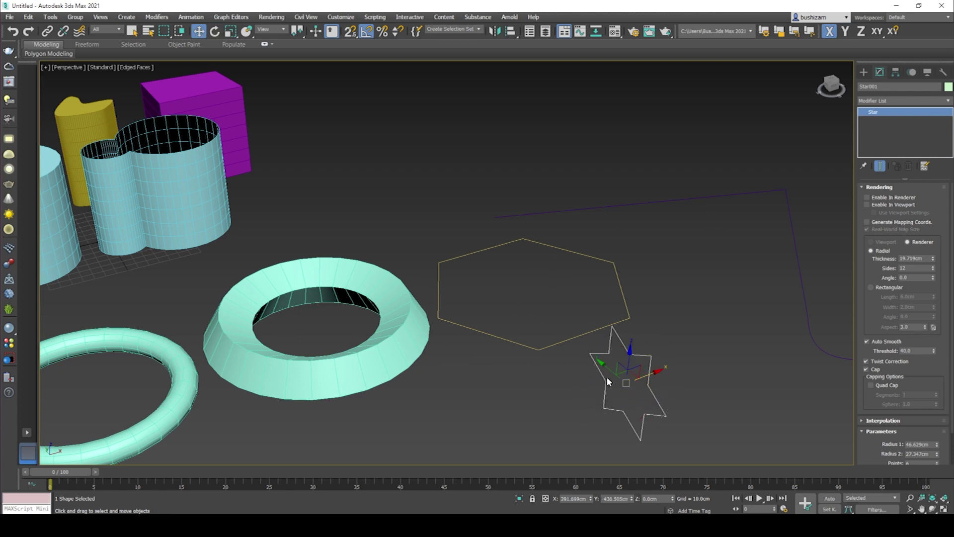
{"action": "mouse_move", "coordinate": [607, 375]}
{"action": "left_mouse_down"}
{"action": "mouse_move", "coordinate": [556, 317]}
{"action": "mouse_move", "coordinate": [571, 315]}
{"action": "mouse_move", "coordinate": [607, 377]}
{"action": "mouse_move", "coordinate": [587, 376]}
{"action": "mouse_move", "coordinate": [592, 384]}
{"action": "left_mouse_up"}
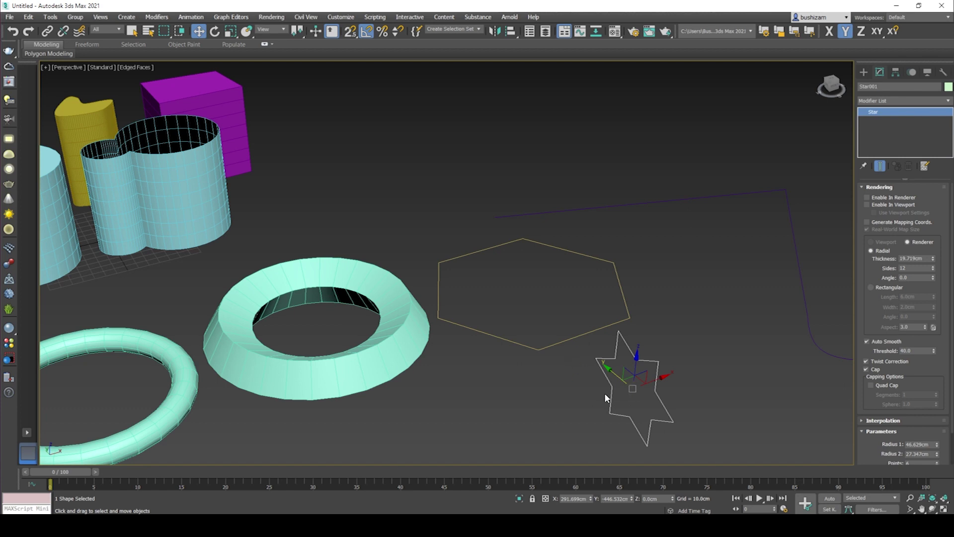
{"action": "left_click", "coordinate": [558, 365]}
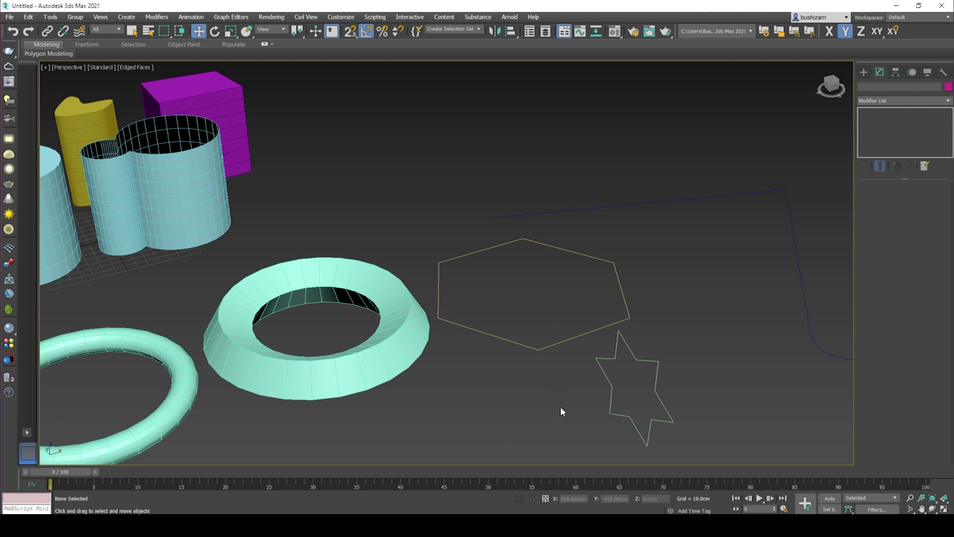
- Scale the star down uniformly to a little under half its size
{"action": "left_click", "coordinate": [639, 361]}
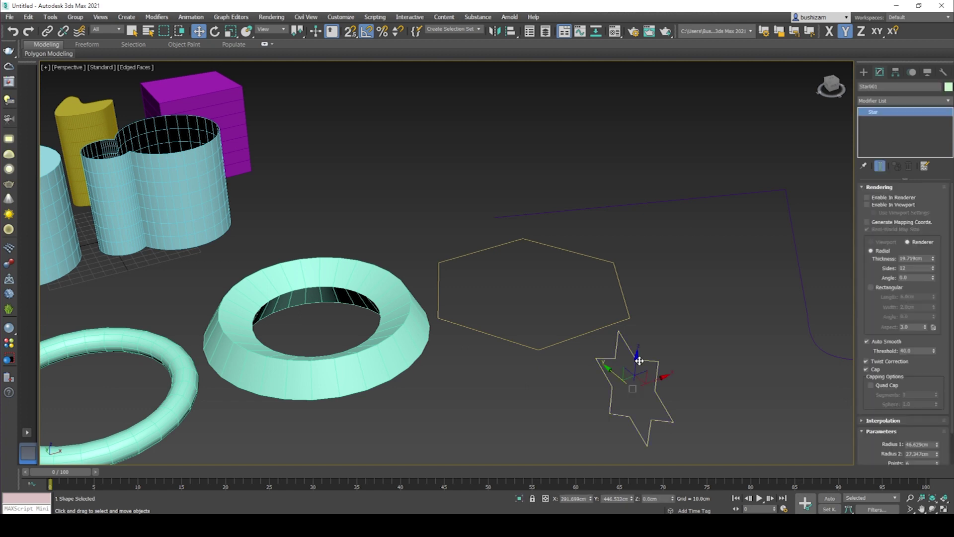
{"action": "key", "text": "r"}
{"action": "left_click_drag", "start_coordinate": [634, 377], "coordinate": [633, 433]}
{"action": "key", "text": "w"}
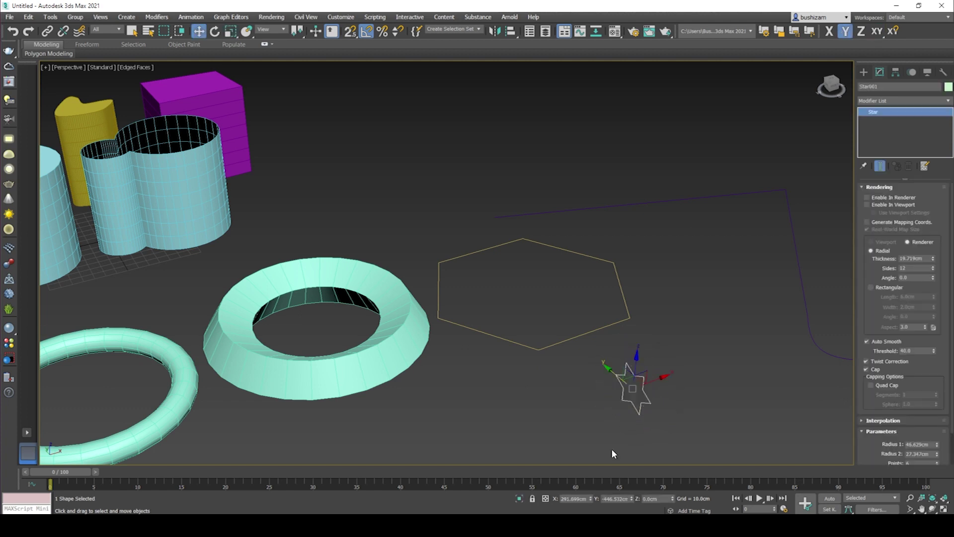
- Create a Loft compound object with the hexagon as path and the star as shape, and inspect its inner faces
{"action": "left_click", "coordinate": [598, 328]}
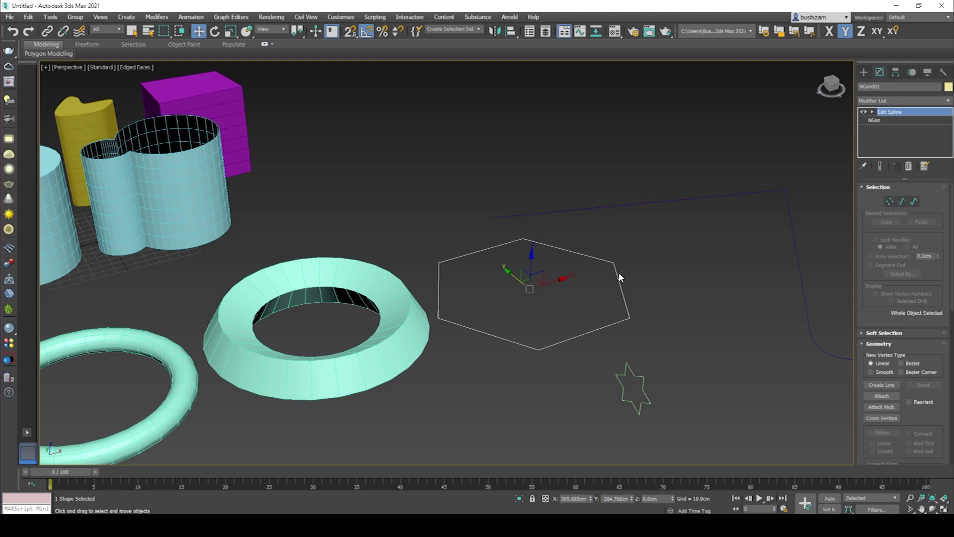
{"action": "left_click", "coordinate": [864, 72]}
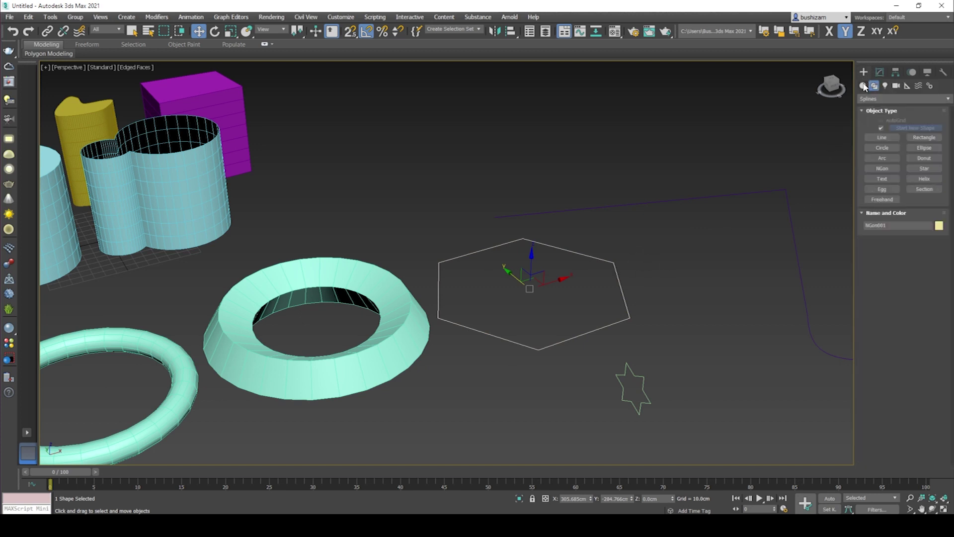
{"action": "left_click", "coordinate": [863, 86]}
{"action": "left_click", "coordinate": [870, 101]}
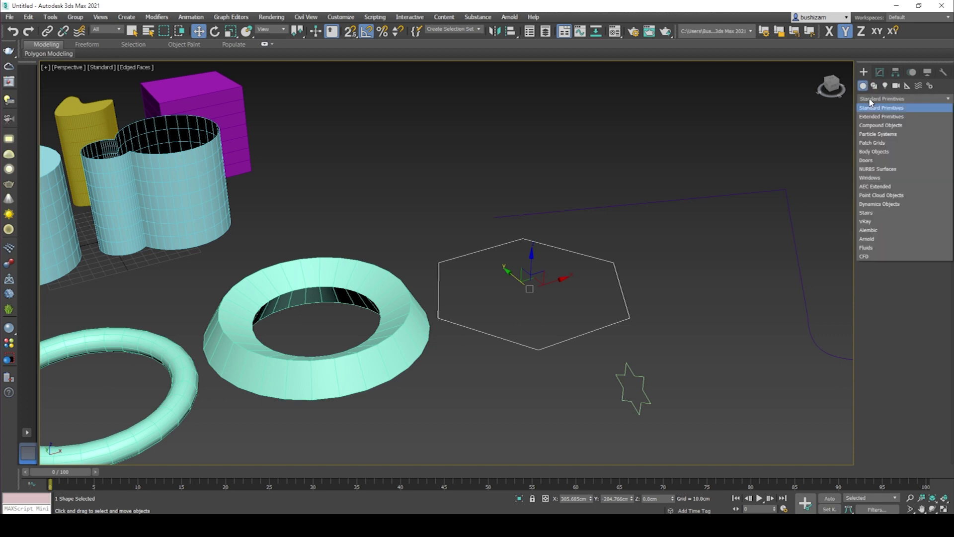
{"action": "left_click", "coordinate": [900, 125]}
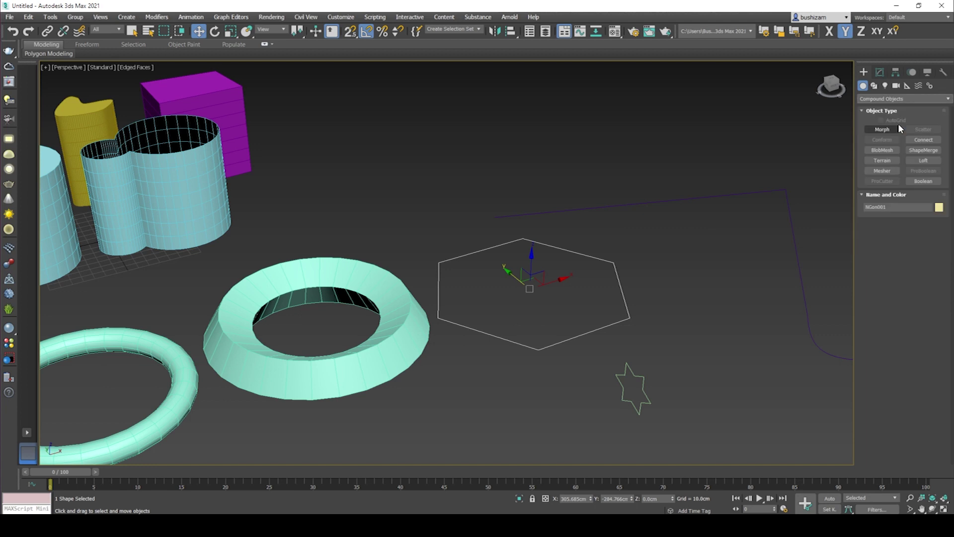
{"action": "left_click", "coordinate": [935, 160]}
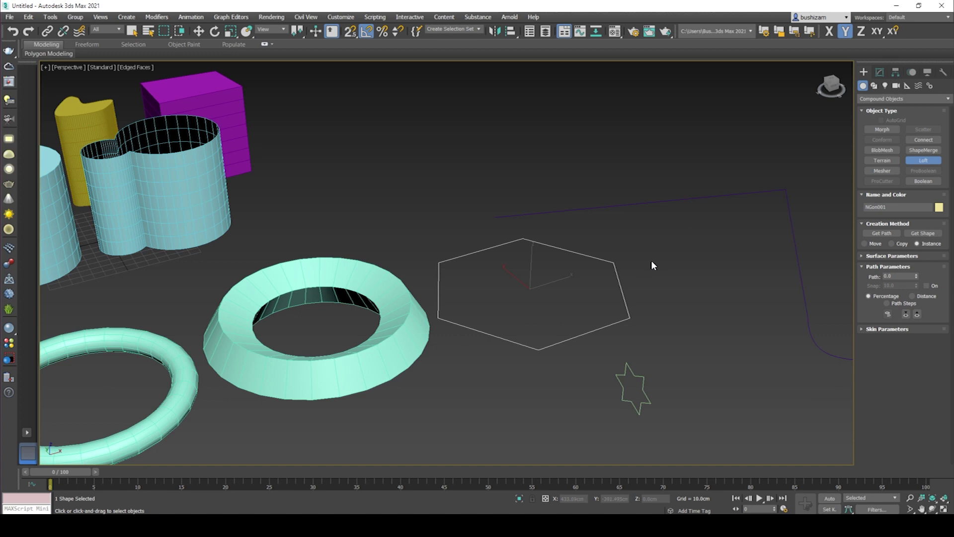
{"action": "left_click", "coordinate": [926, 234]}
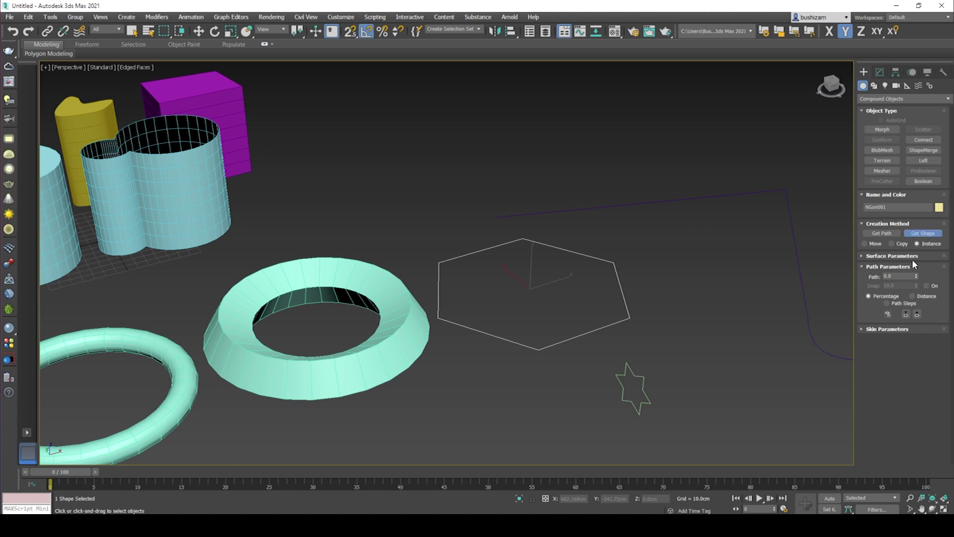
{"action": "left_click", "coordinate": [641, 376]}
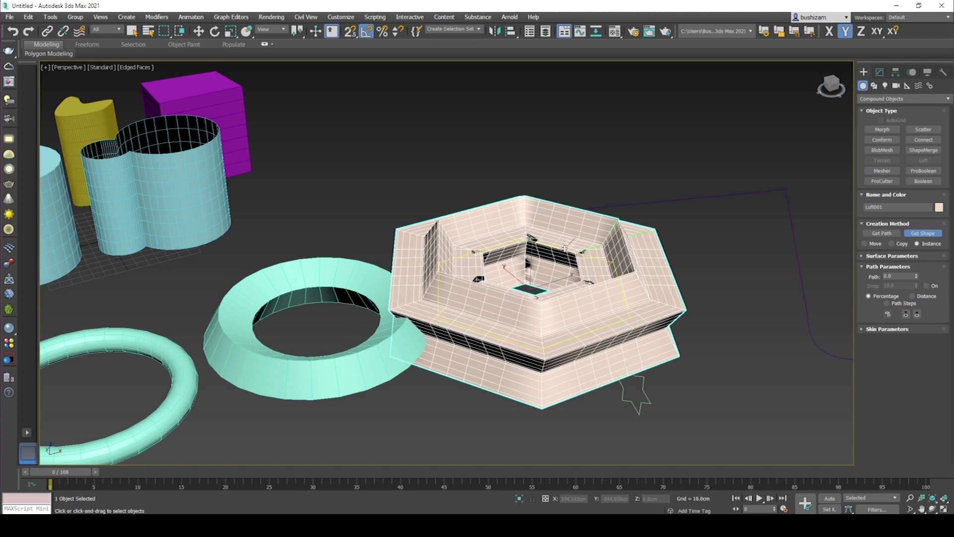
{"action": "key", "text": "w"}
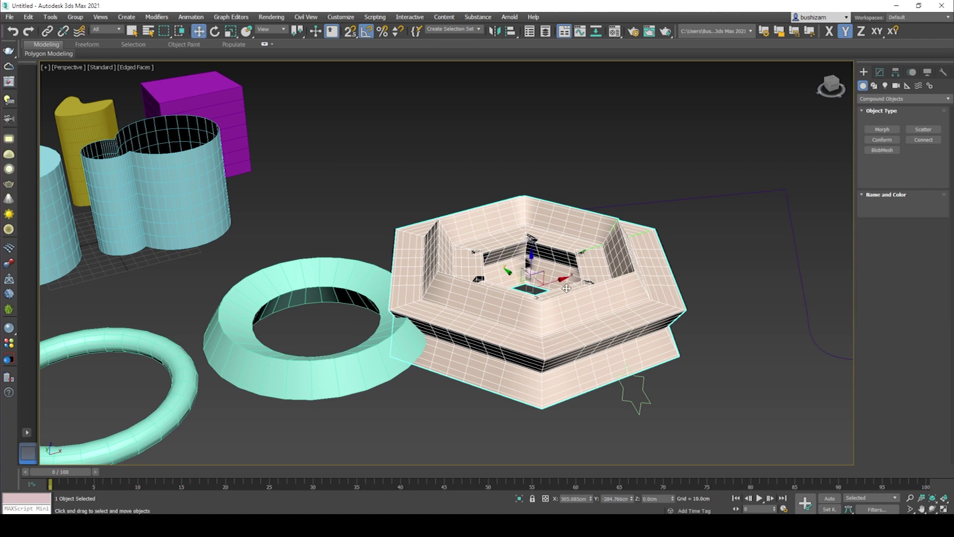
{"action": "scroll", "coordinate": [532, 246], "scroll_direction": "up", "scroll_amount": 5}
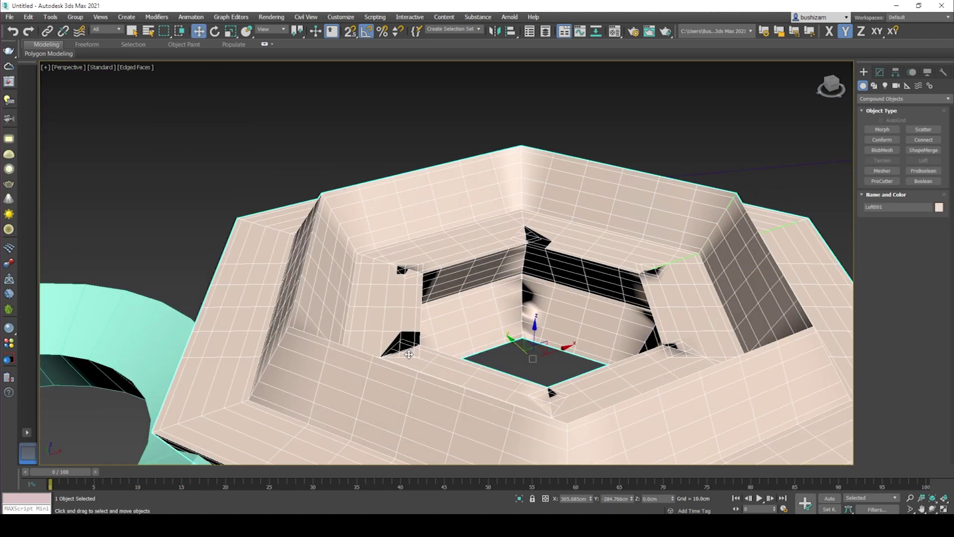
{"action": "scroll", "coordinate": [579, 260], "scroll_direction": "down", "scroll_amount": 6}
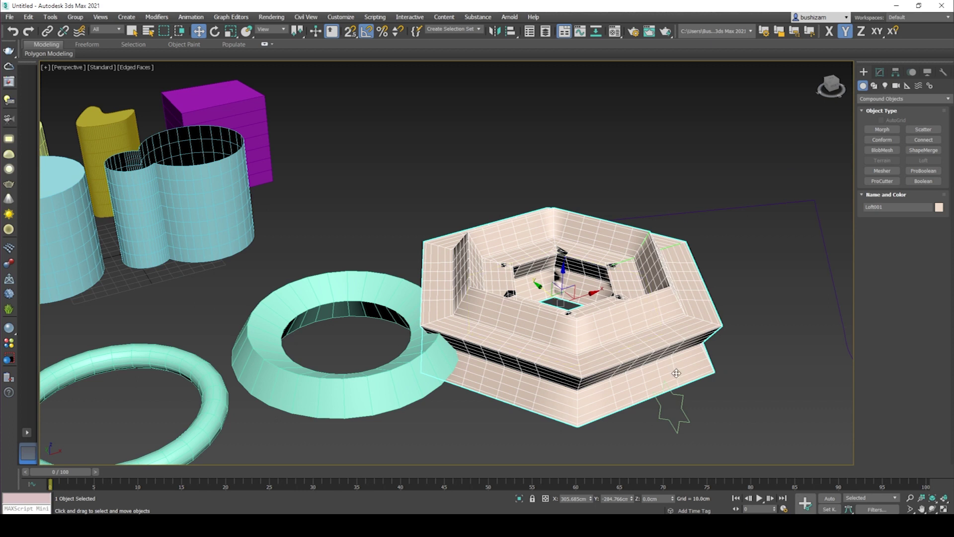
- Uniformly scale down the loft's star cross-section at Shape sub-object level to make the hexagonal frame much thinner
{"action": "left_click", "coordinate": [681, 396]}
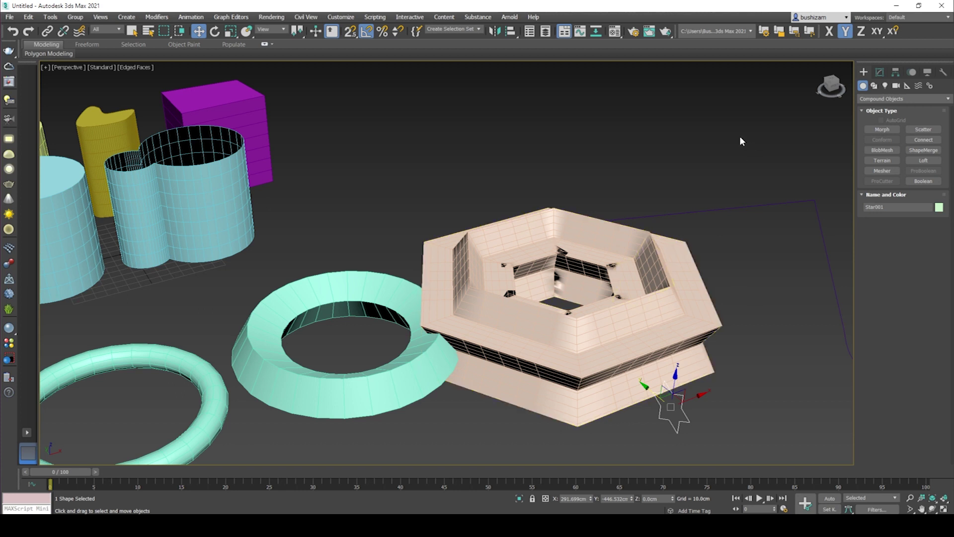
{"action": "left_click", "coordinate": [880, 72]}
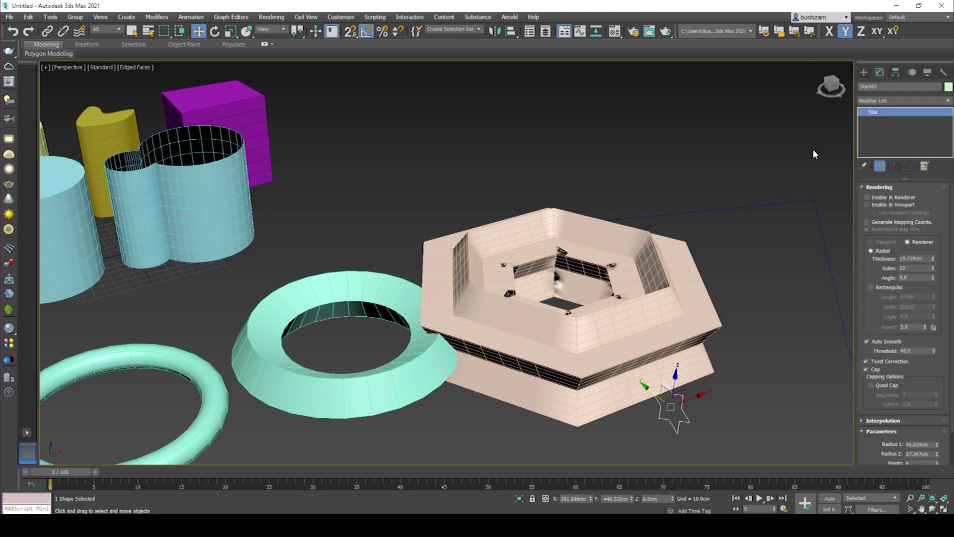
{"action": "left_click", "coordinate": [616, 240]}
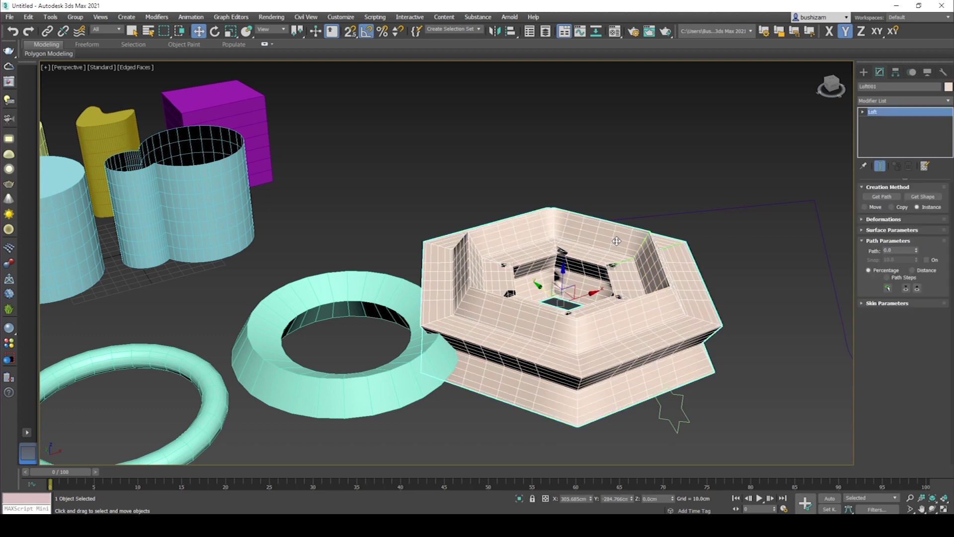
{"action": "left_click", "coordinate": [862, 112]}
{"action": "left_click", "coordinate": [880, 121]}
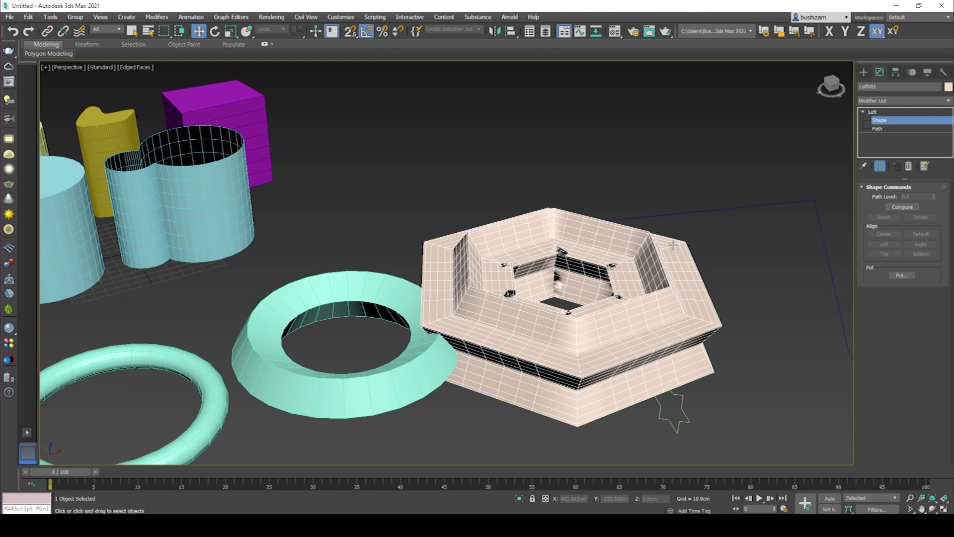
{"action": "left_click", "coordinate": [673, 255]}
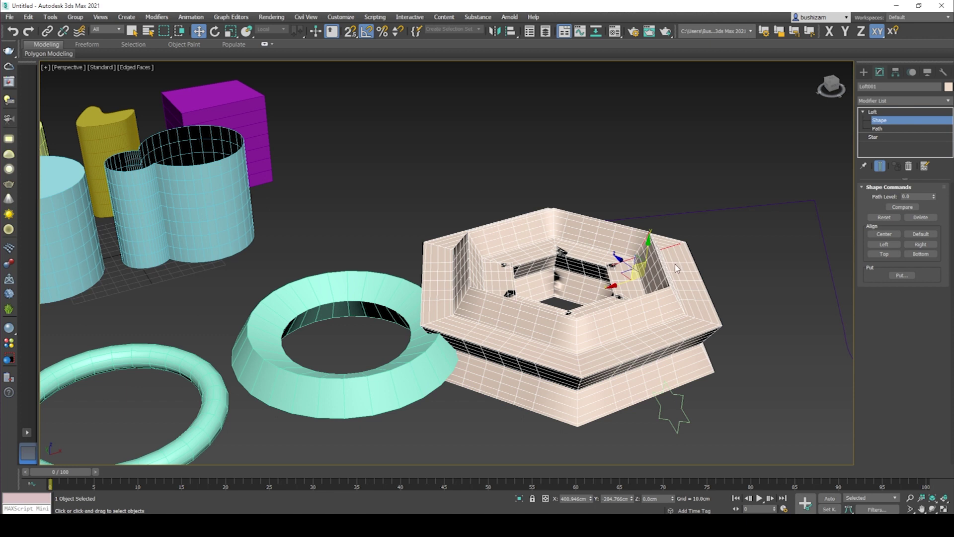
{"action": "key", "text": "r"}
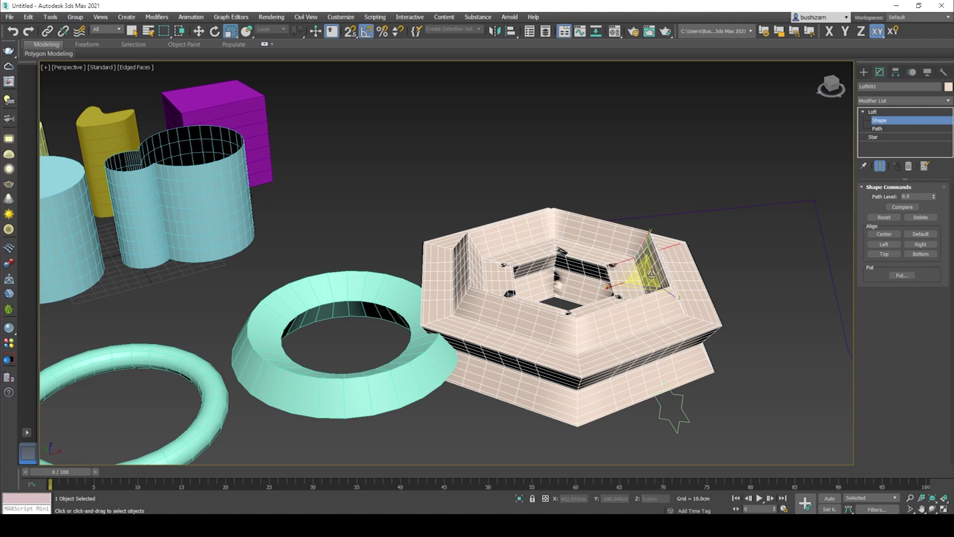
{"action": "left_click_drag", "start_coordinate": [651, 274], "coordinate": [634, 373]}
{"action": "scroll", "coordinate": [614, 278], "scroll_direction": "up", "scroll_amount": 5}
{"action": "middle_click_drag", "start_coordinate": [624, 336], "coordinate": [630, 252]}
{"action": "scroll", "coordinate": [628, 224], "scroll_direction": "down", "scroll_amount": 5}
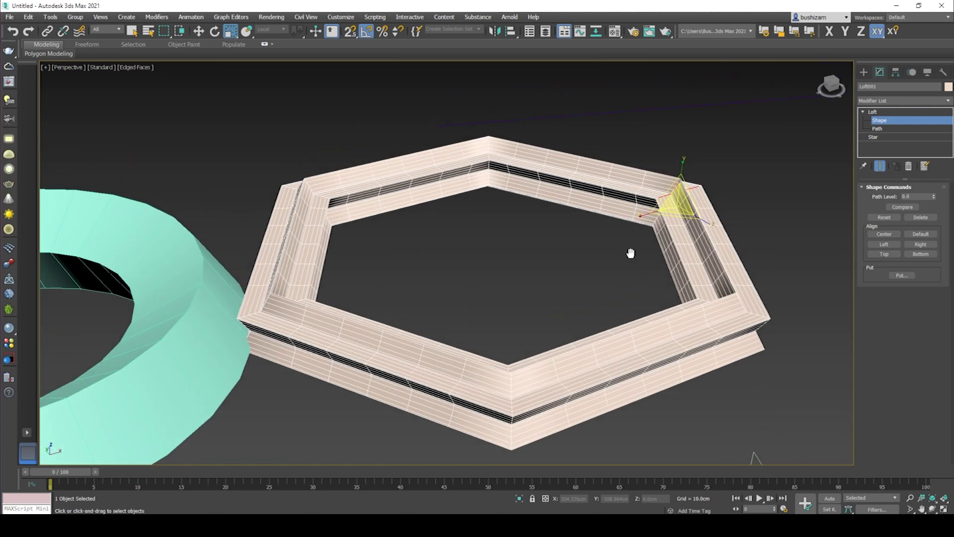
- Return to the loft's base level and set its skin's shape steps to 9
{"action": "left_click", "coordinate": [872, 112]}
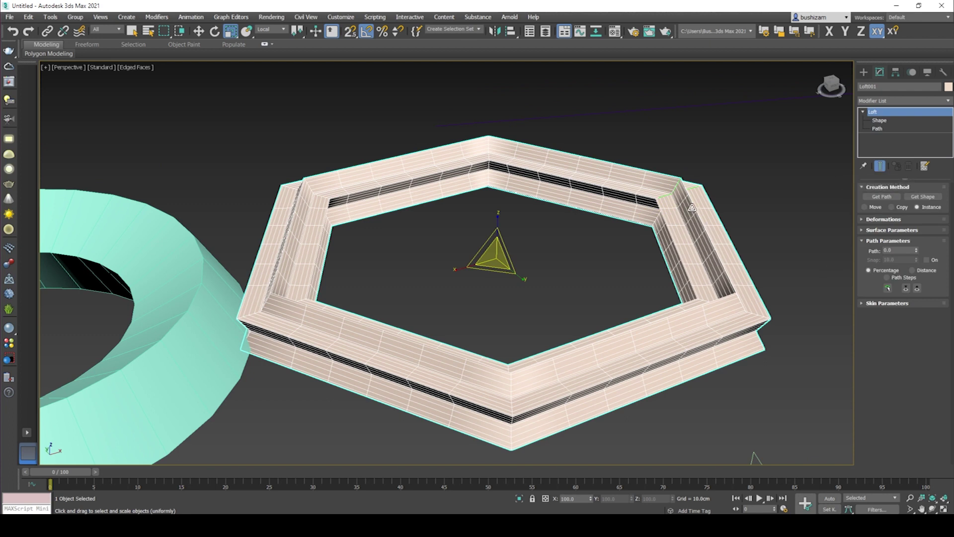
{"action": "left_click", "coordinate": [878, 120]}
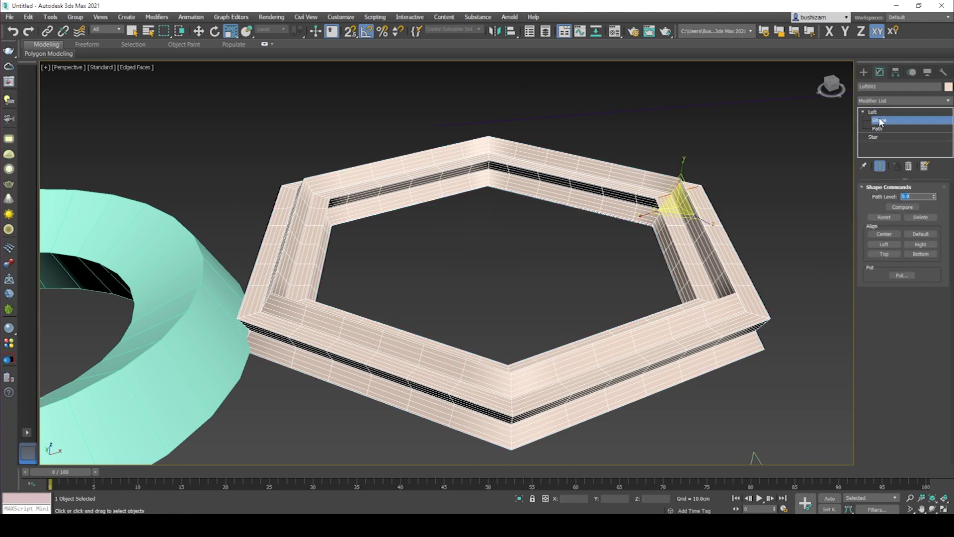
{"action": "left_click", "coordinate": [877, 113]}
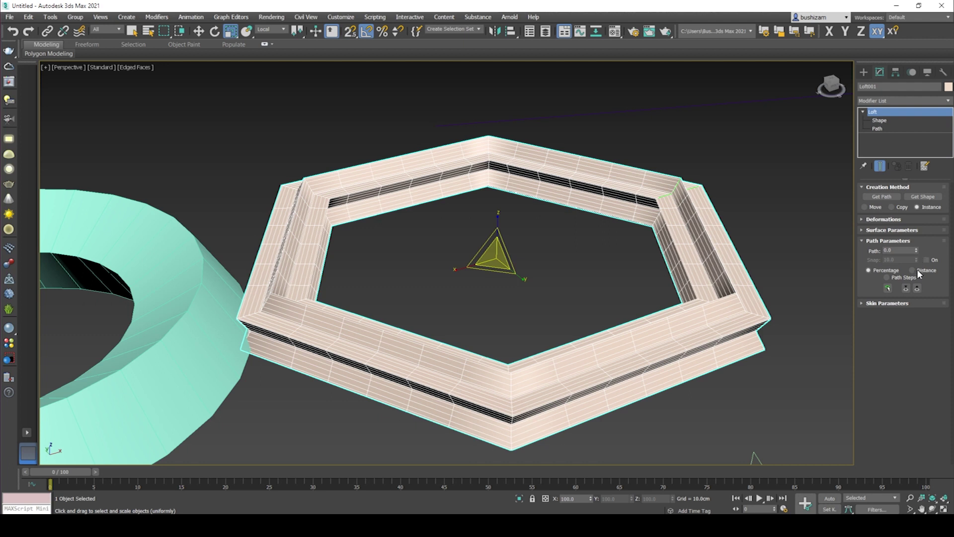
{"action": "left_click", "coordinate": [864, 303]}
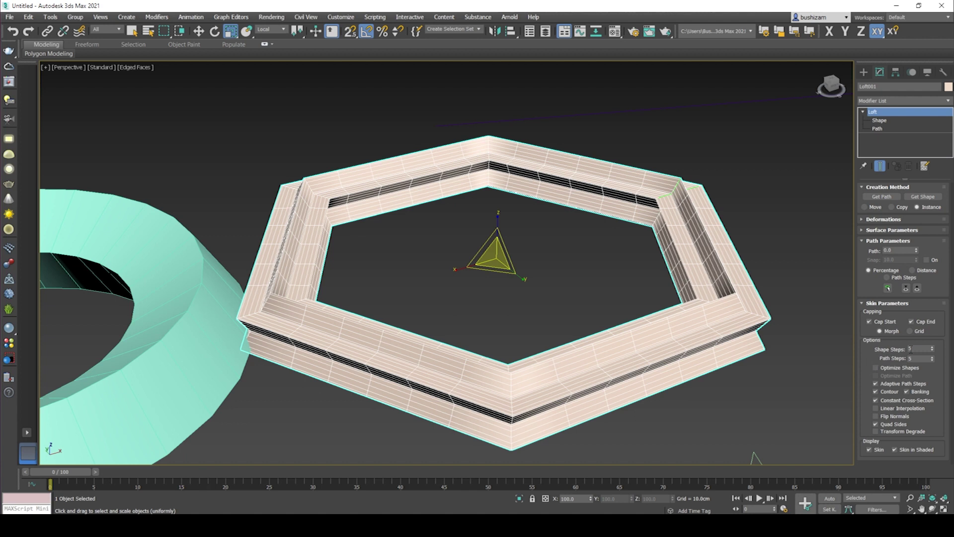
{"action": "left_click", "coordinate": [932, 347]}
{"action": "left_click", "coordinate": [931, 347]}
{"action": "left_click", "coordinate": [931, 347]}
{"action": "left_click", "coordinate": [932, 348]}
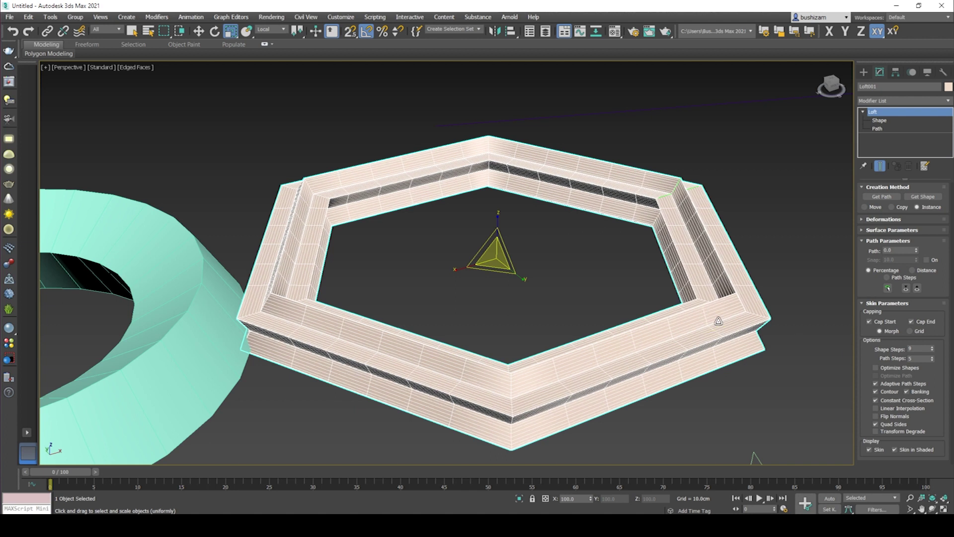
- Raise the loft's path steps to 12 and reduce them to 7
{"action": "left_click", "coordinate": [932, 356]}
{"action": "left_click", "coordinate": [932, 356]}
{"action": "left_click", "coordinate": [932, 356]}
{"action": "left_click", "coordinate": [932, 356]}
{"action": "left_click", "coordinate": [932, 356]}
{"action": "left_click", "coordinate": [932, 356]}
{"action": "left_click", "coordinate": [932, 356]}
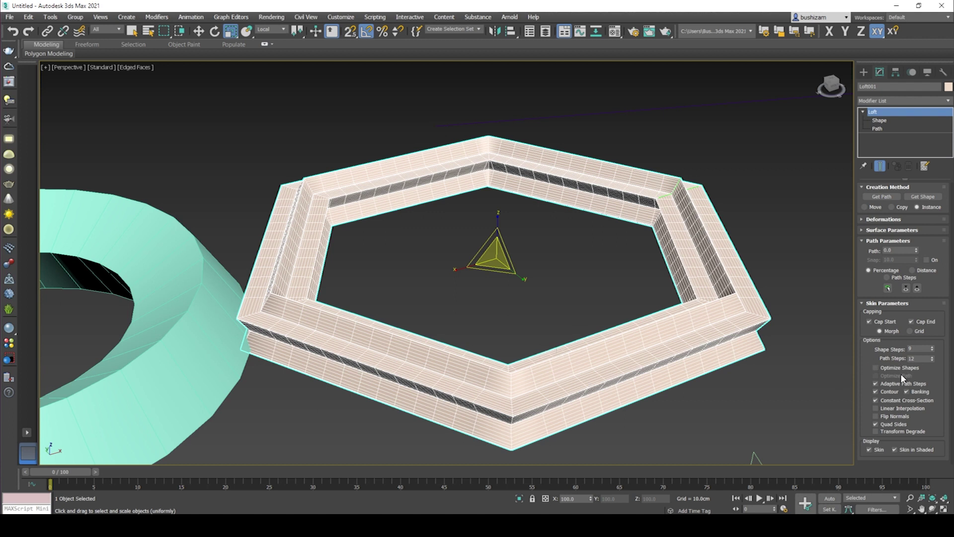
{"action": "left_click", "coordinate": [931, 359]}
{"action": "left_click", "coordinate": [932, 359]}
{"action": "left_click", "coordinate": [931, 359]}
{"action": "left_click", "coordinate": [932, 359]}
{"action": "left_click", "coordinate": [932, 359]}
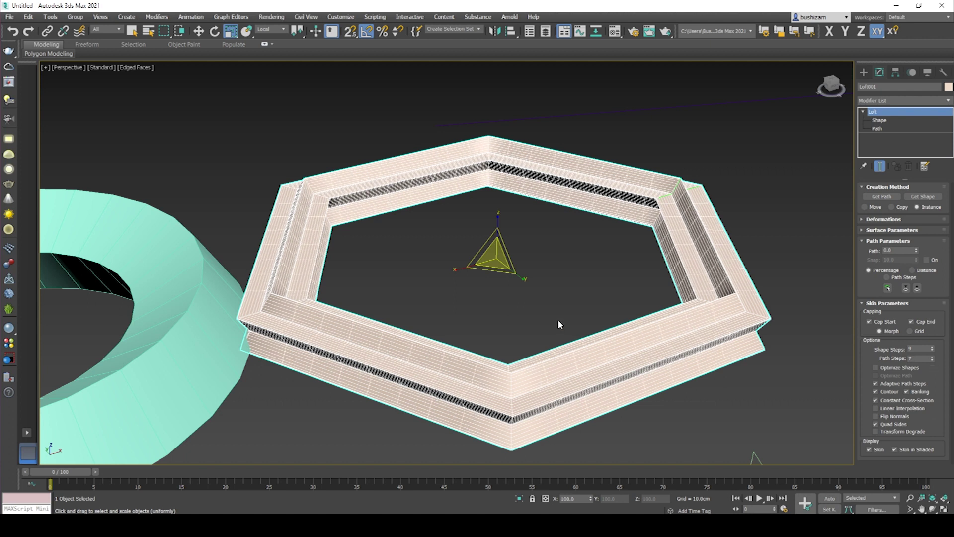
- Draw a narrow rectangle spline about 42 cm long on the grid between the hexagonal loft and the open bent line
{"action": "scroll", "coordinate": [553, 317], "scroll_direction": "down", "scroll_amount": 5}
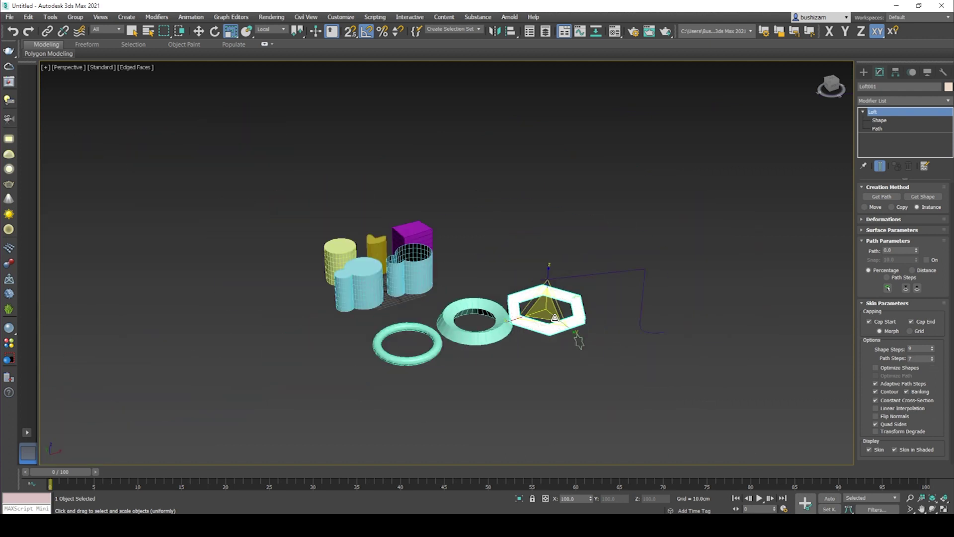
{"action": "scroll", "coordinate": [553, 317], "scroll_direction": "up", "scroll_amount": 2}
{"action": "scroll", "coordinate": [600, 326], "scroll_direction": "down", "scroll_amount": 1}
{"action": "scroll", "coordinate": [601, 326], "scroll_direction": "up", "scroll_amount": 3}
{"action": "left_click", "coordinate": [664, 284]}
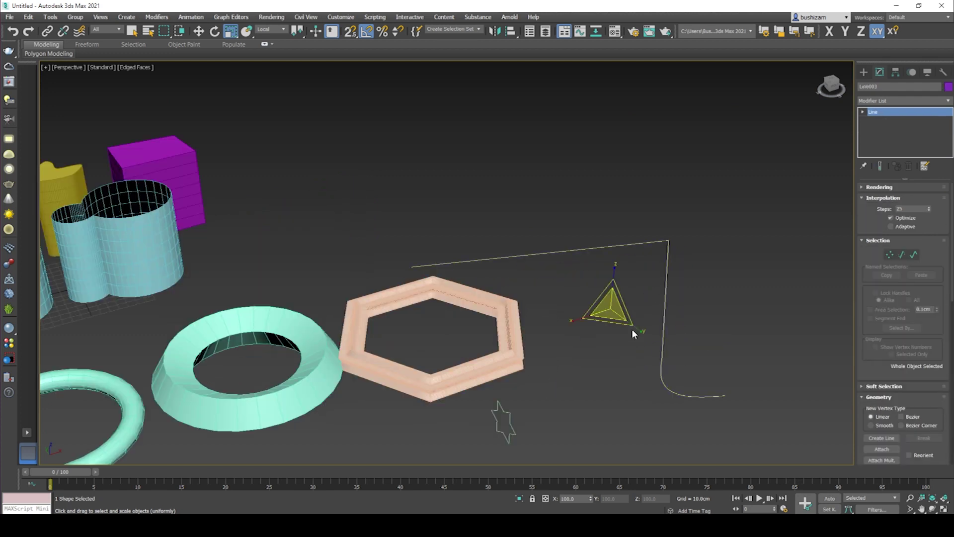
{"action": "key", "text": "w"}
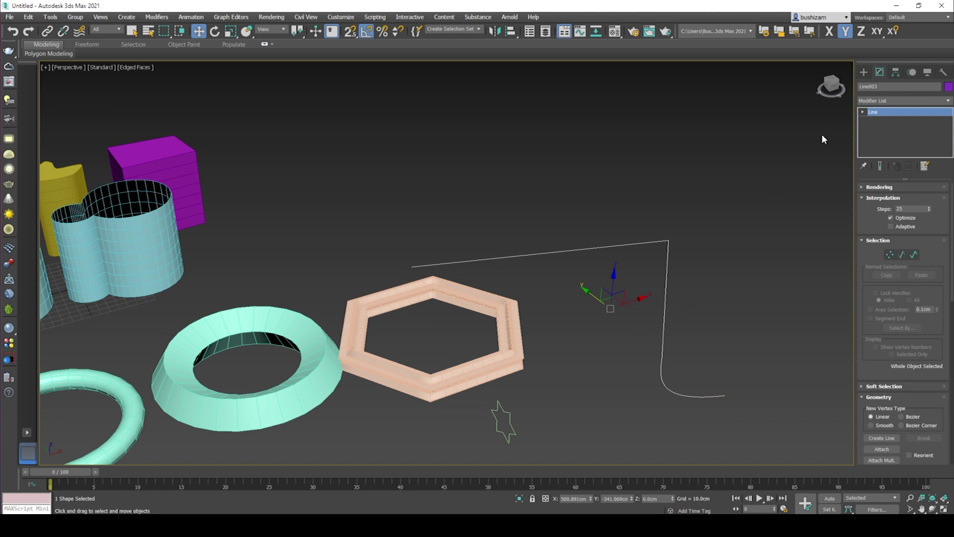
{"action": "left_click", "coordinate": [863, 73]}
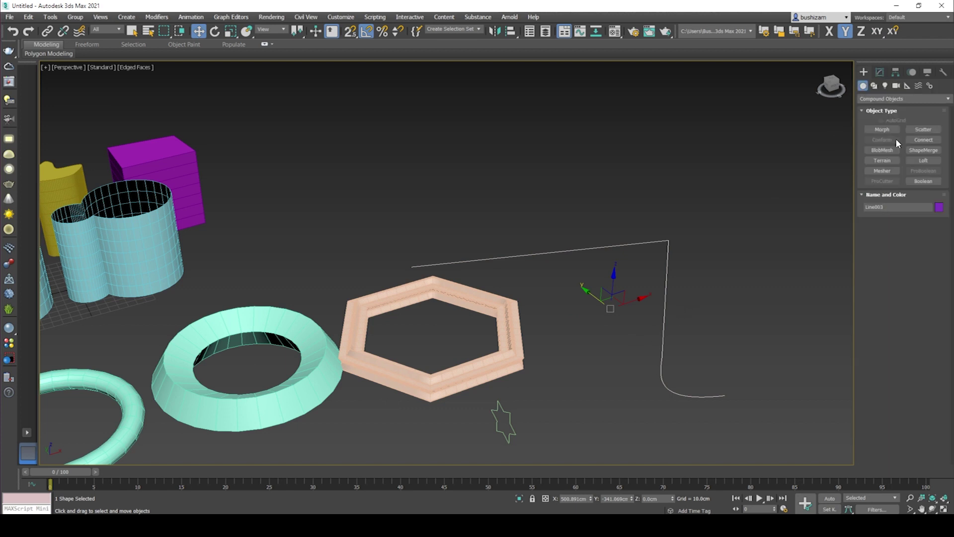
{"action": "left_click", "coordinate": [874, 86]}
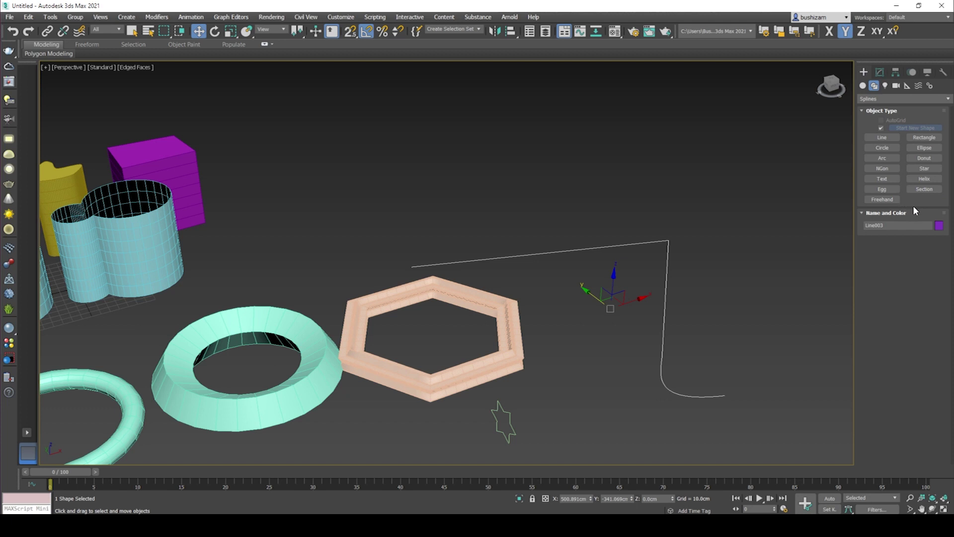
{"action": "left_click", "coordinate": [924, 137]}
{"action": "left_click_drag", "start_coordinate": [571, 353], "coordinate": [603, 371]}
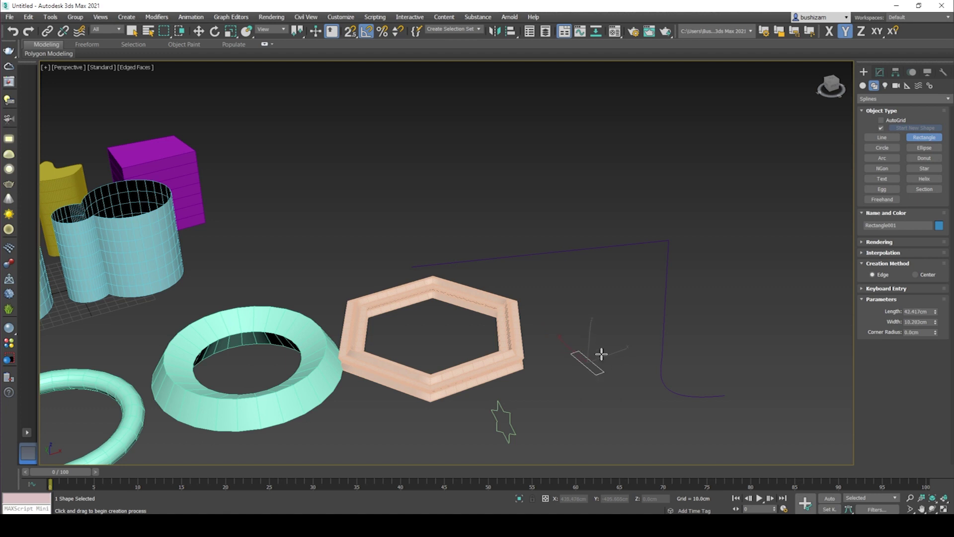
{"action": "key", "text": "w"}
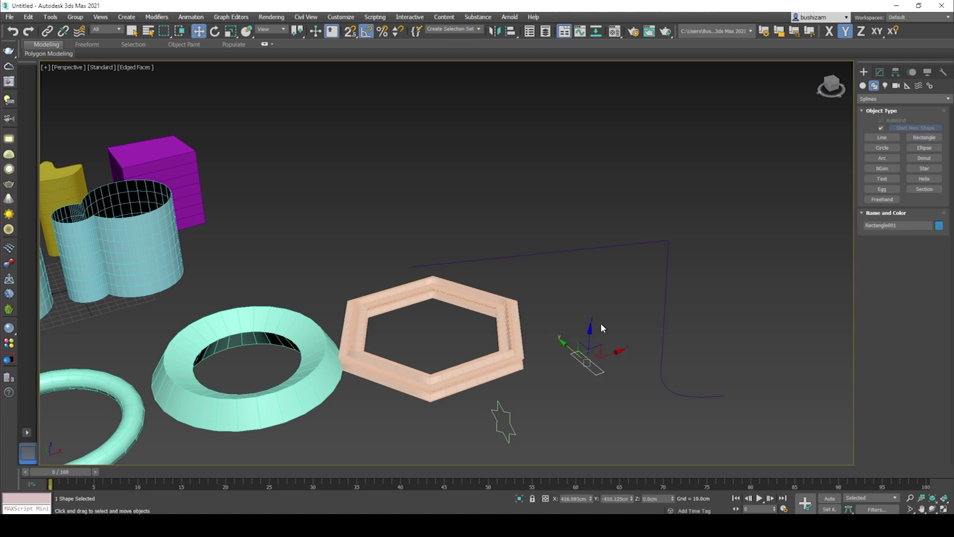
- Rotate the rectangle 90° about its Y axis so that it stands upright
{"action": "scroll", "coordinate": [616, 349], "scroll_direction": "up", "scroll_amount": 3}
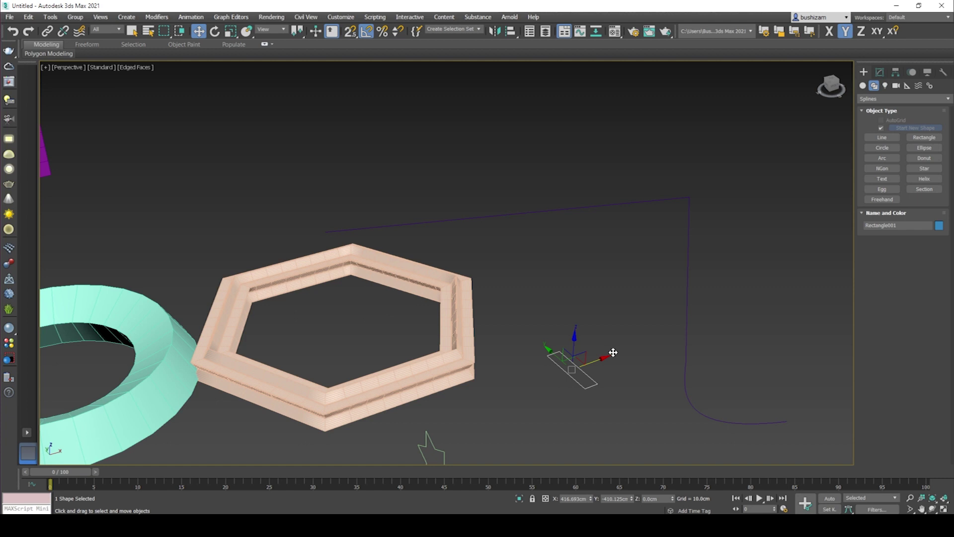
{"action": "middle_click_drag", "start_coordinate": [574, 330], "coordinate": [600, 350]}
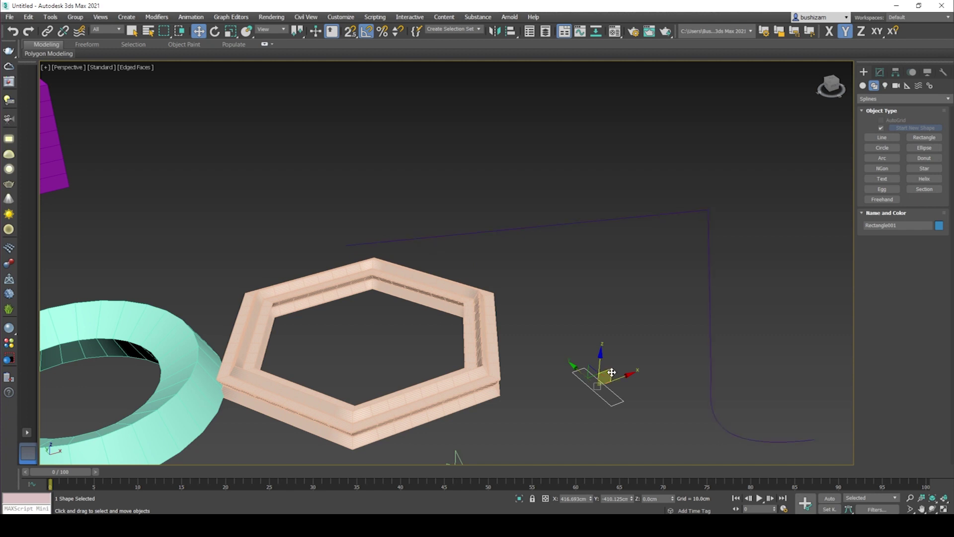
{"action": "key", "text": "e"}
{"action": "left_click_drag", "start_coordinate": [586, 365], "coordinate": [565, 396]}
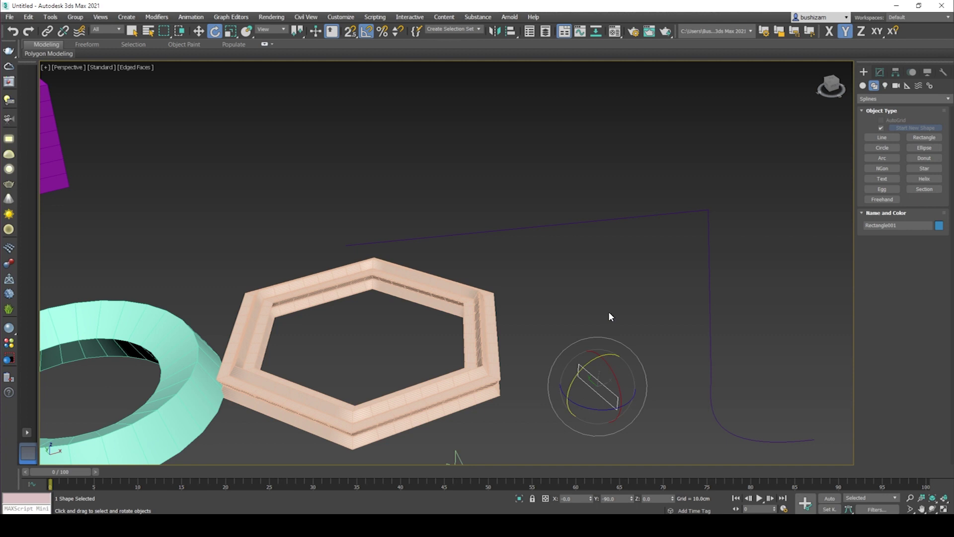
- In the Top view, move the rectangle above the hexagonal loft, next to the free end of the bent line
{"action": "key", "text": "t"}
{"action": "scroll", "coordinate": [563, 288], "scroll_direction": "down", "scroll_amount": 10}
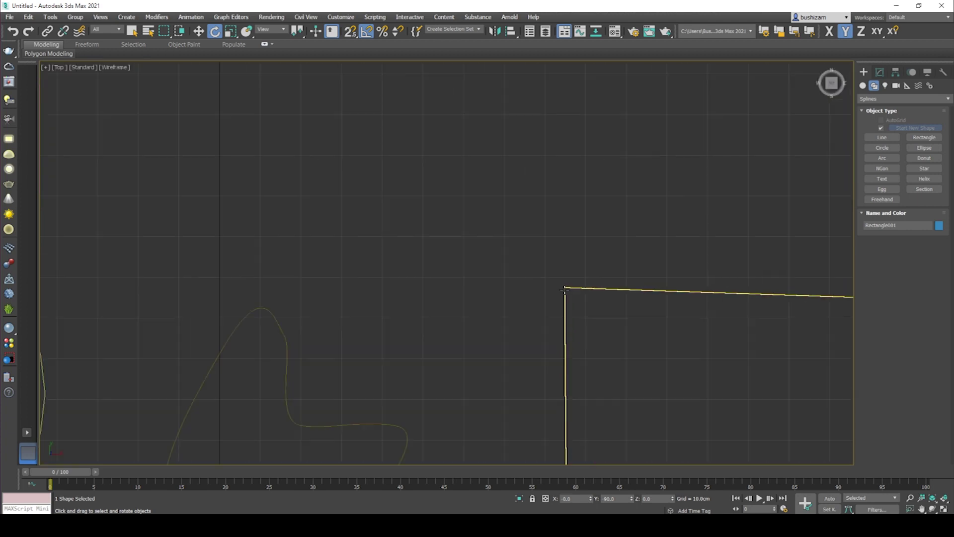
{"action": "mouse_move", "coordinate": [587, 334]}
{"action": "middle_mouse_down"}
{"action": "mouse_move", "coordinate": [595, 330]}
{"action": "mouse_move", "coordinate": [573, 248]}
{"action": "middle_mouse_up"}
{"action": "middle_click_drag", "start_coordinate": [643, 331], "coordinate": [599, 233]}
{"action": "scroll", "coordinate": [618, 302], "scroll_direction": "up", "scroll_amount": 8}
{"action": "scroll", "coordinate": [630, 280], "scroll_direction": "down", "scroll_amount": 2}
{"action": "middle_click_drag", "start_coordinate": [632, 279], "coordinate": [599, 336]}
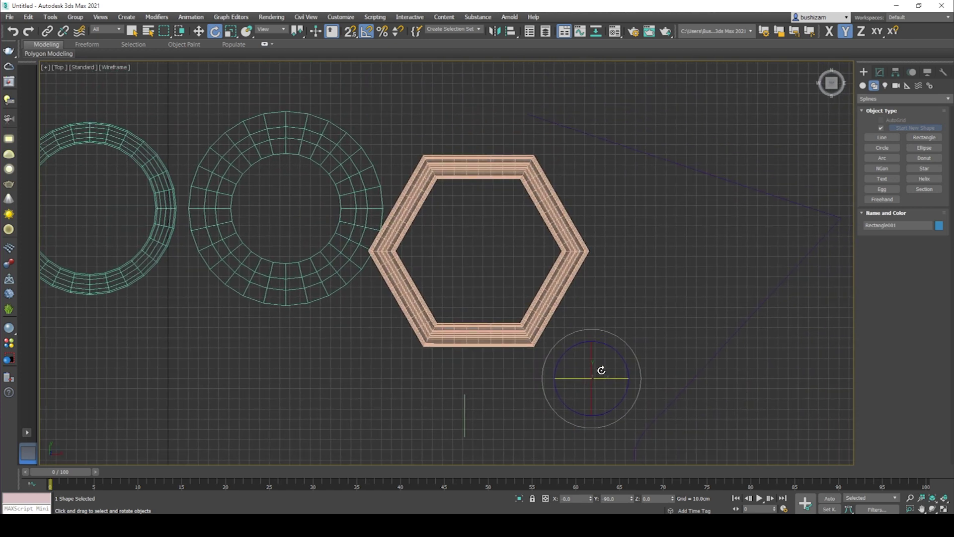
{"action": "key", "text": "w"}
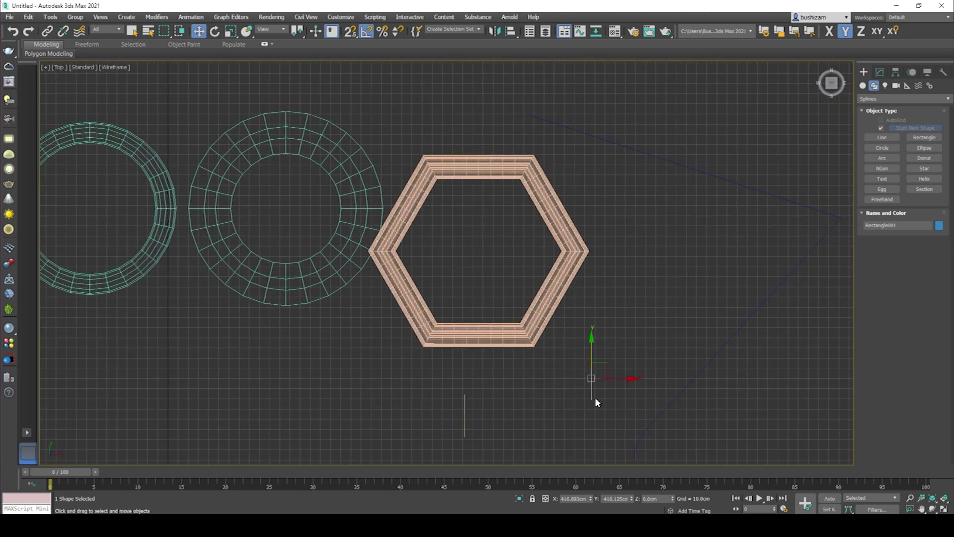
{"action": "middle_click_drag", "start_coordinate": [565, 145], "coordinate": [548, 181]}
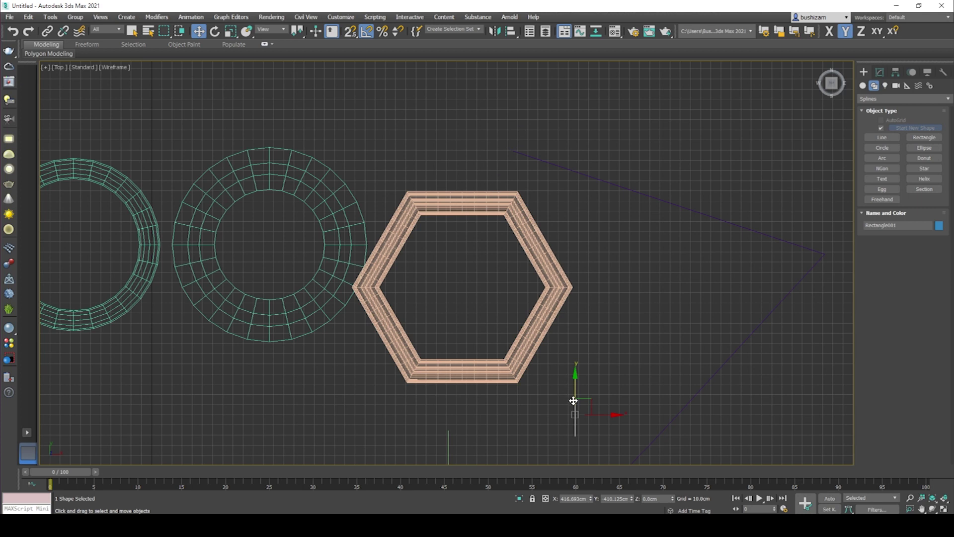
{"action": "left_click_drag", "start_coordinate": [590, 401], "coordinate": [503, 144]}
{"action": "middle_click_drag", "start_coordinate": [503, 144], "coordinate": [561, 208]}
{"action": "scroll", "coordinate": [568, 229], "scroll_direction": "up", "scroll_amount": 3}
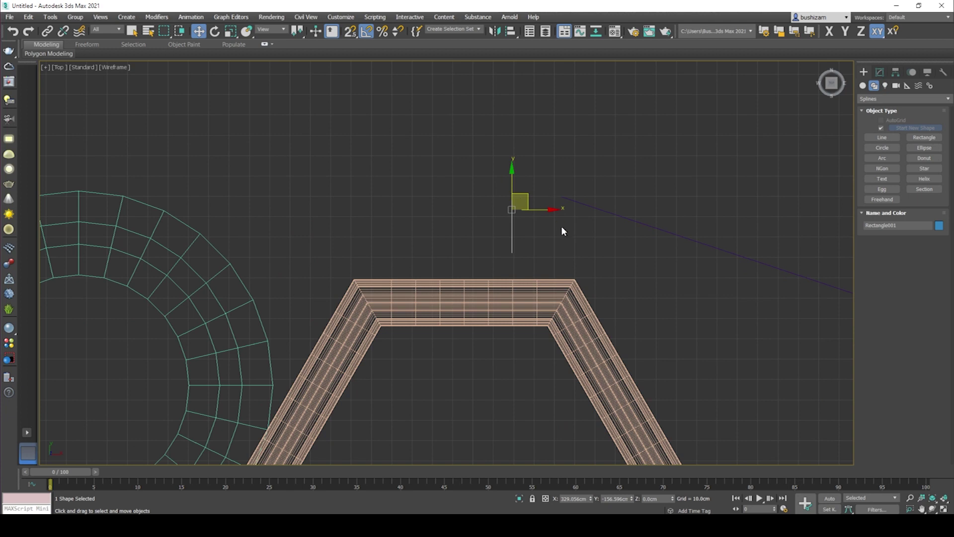
- Rotate the rectangle in plan so that it stands roughly perpendicular to the bent line's first segment
{"action": "key", "text": "e"}
{"action": "left_click_drag", "start_coordinate": [558, 205], "coordinate": [472, 160]}
{"action": "key", "text": "w"}
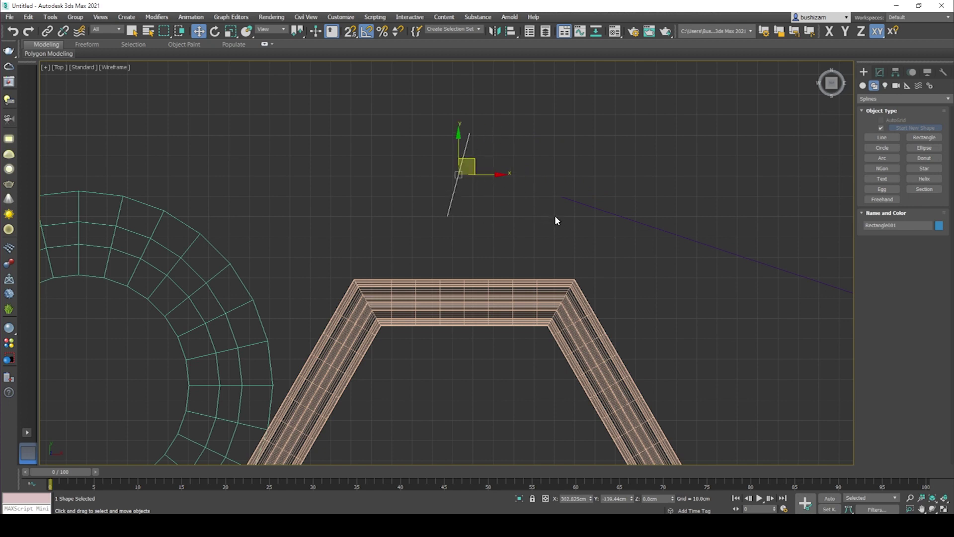
- Return to the Perspective view and move the rectangle into the open space beside the star shape
{"action": "key", "text": "p"}
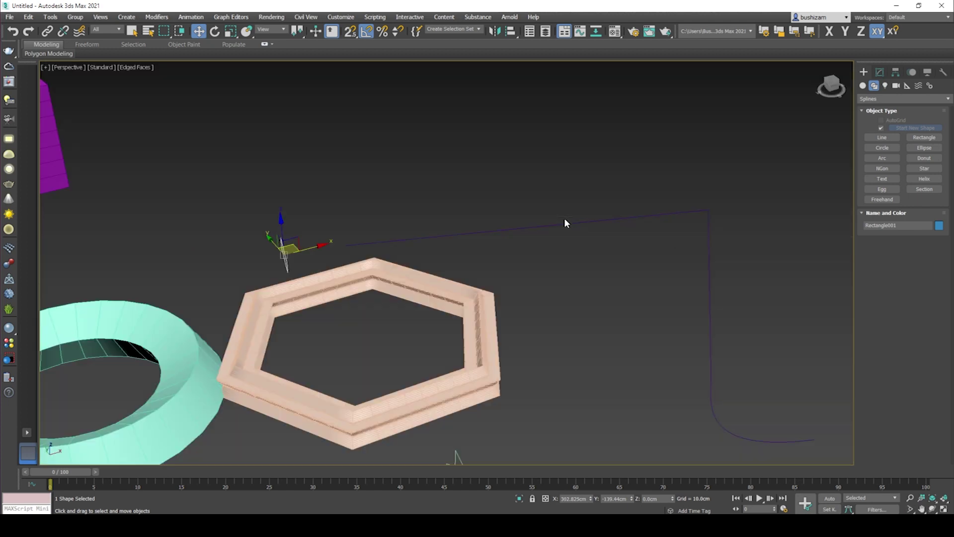
{"action": "left_click", "coordinate": [426, 198]}
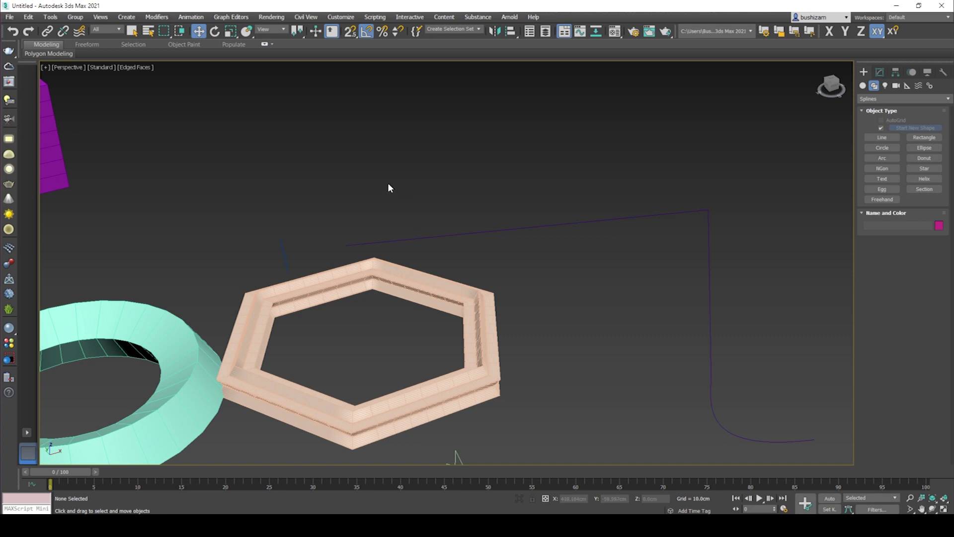
{"action": "left_click", "coordinate": [288, 251]}
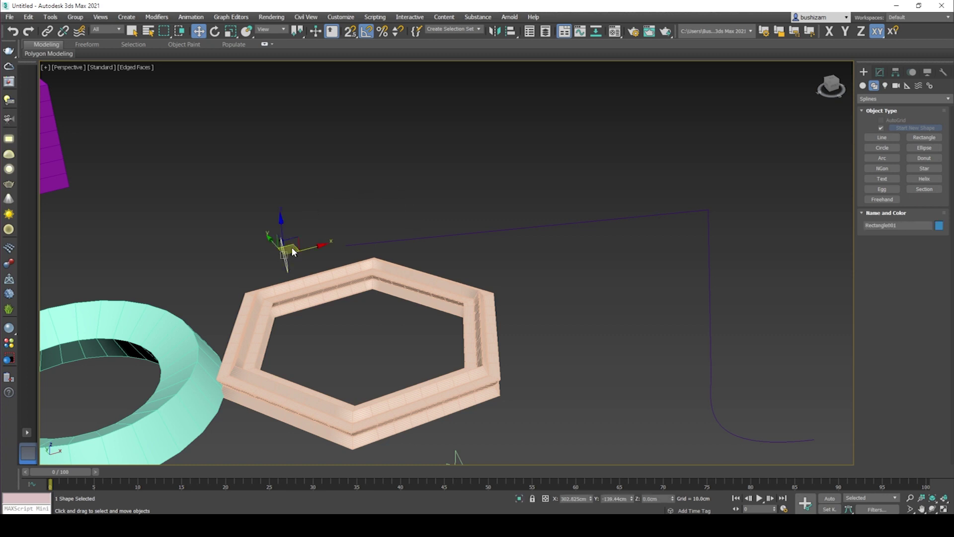
{"action": "left_click_drag", "start_coordinate": [292, 251], "coordinate": [558, 416]}
{"action": "middle_click_drag", "start_coordinate": [593, 369], "coordinate": [553, 238]}
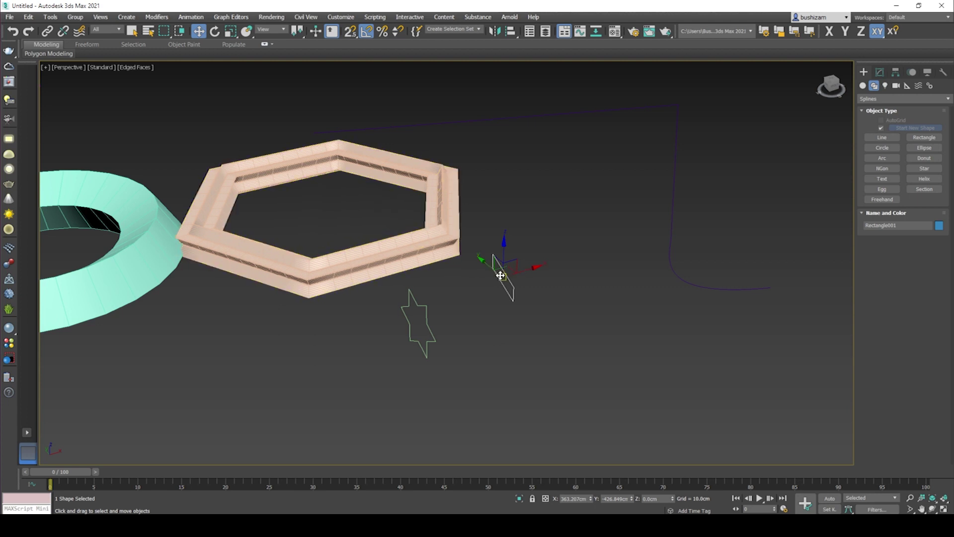
{"action": "middle_click_drag", "start_coordinate": [515, 294], "coordinate": [520, 341]}
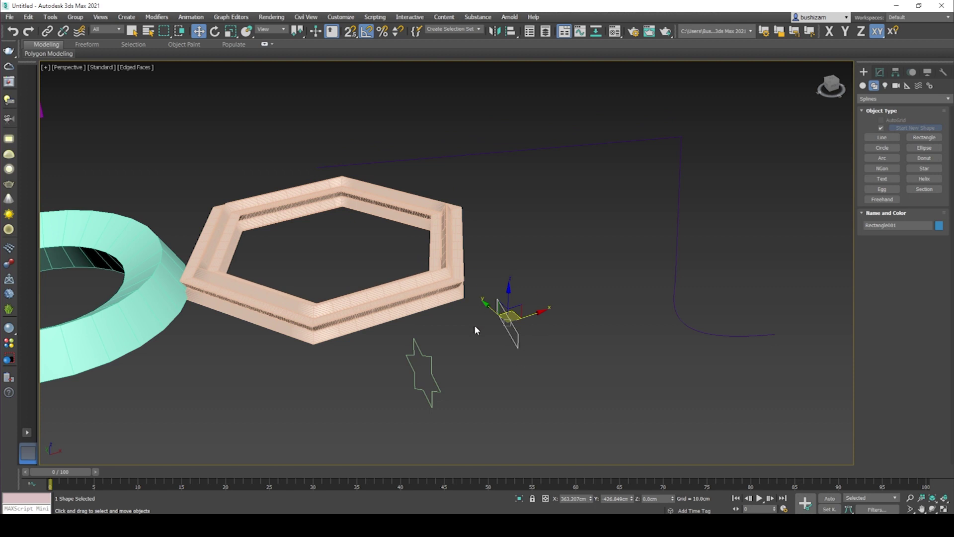
- Try a Loft that starts from the rectangle and takes the bent line as its path, and undo it
{"action": "left_click", "coordinate": [862, 85]}
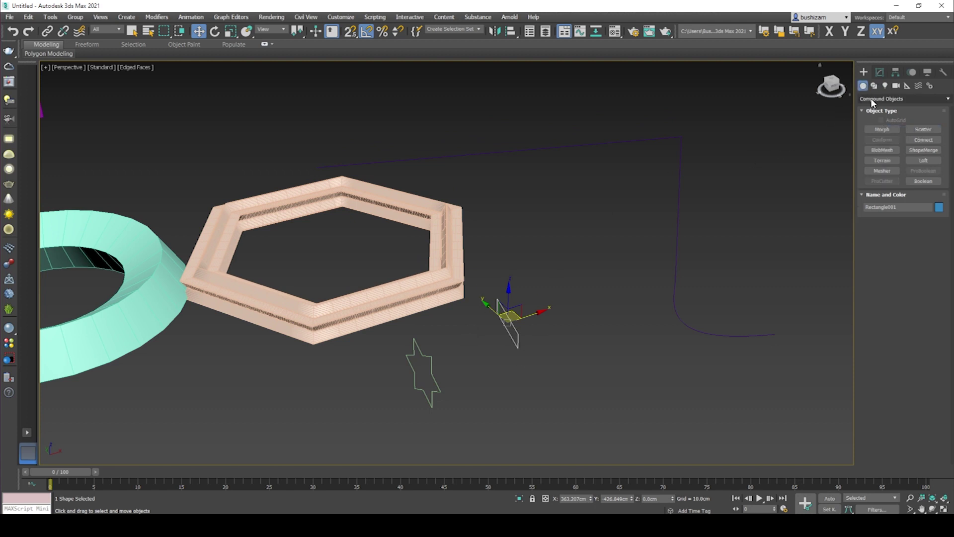
{"action": "left_click", "coordinate": [923, 160]}
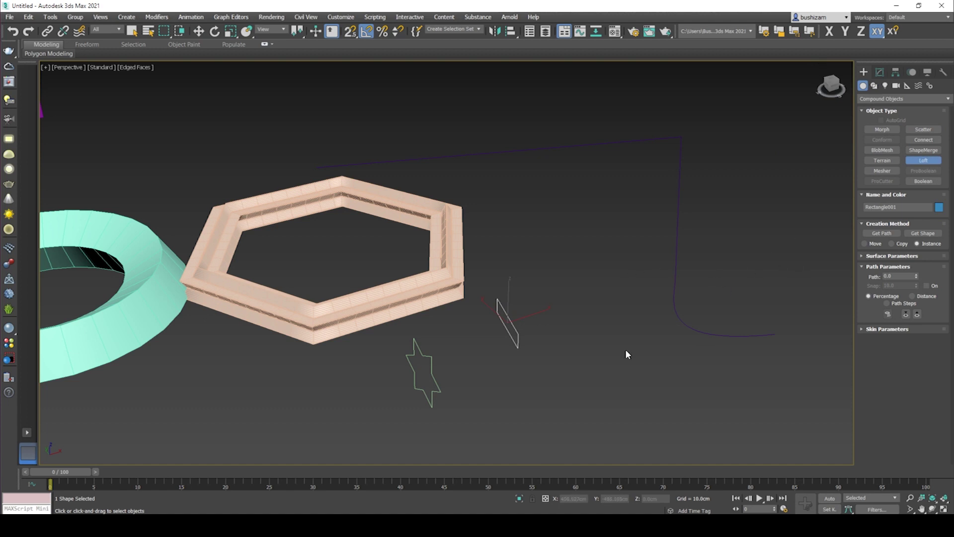
{"action": "left_click", "coordinate": [885, 235]}
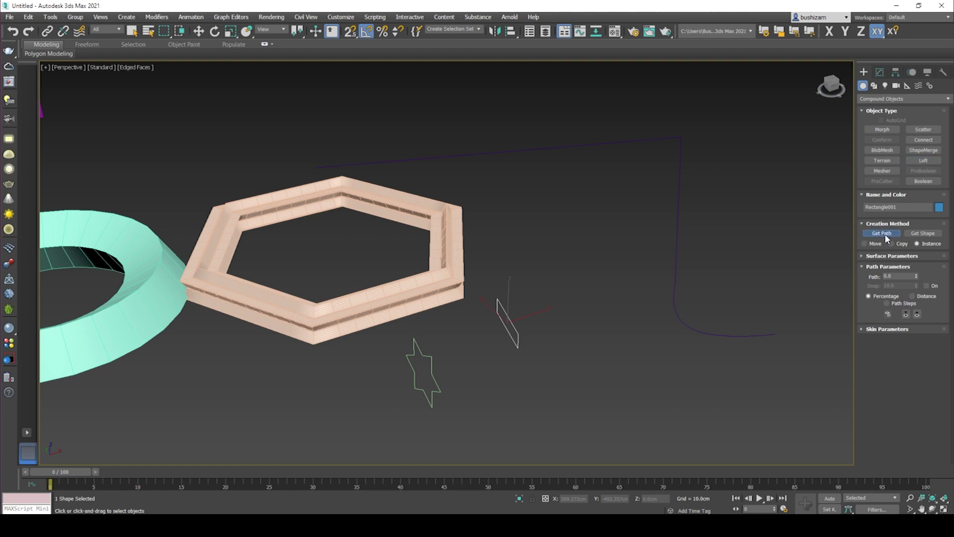
{"action": "left_click", "coordinate": [677, 257]}
{"action": "scroll", "coordinate": [647, 371], "scroll_direction": "down", "scroll_amount": 6}
{"action": "middle_click_drag", "start_coordinate": [647, 372], "coordinate": [650, 309]}
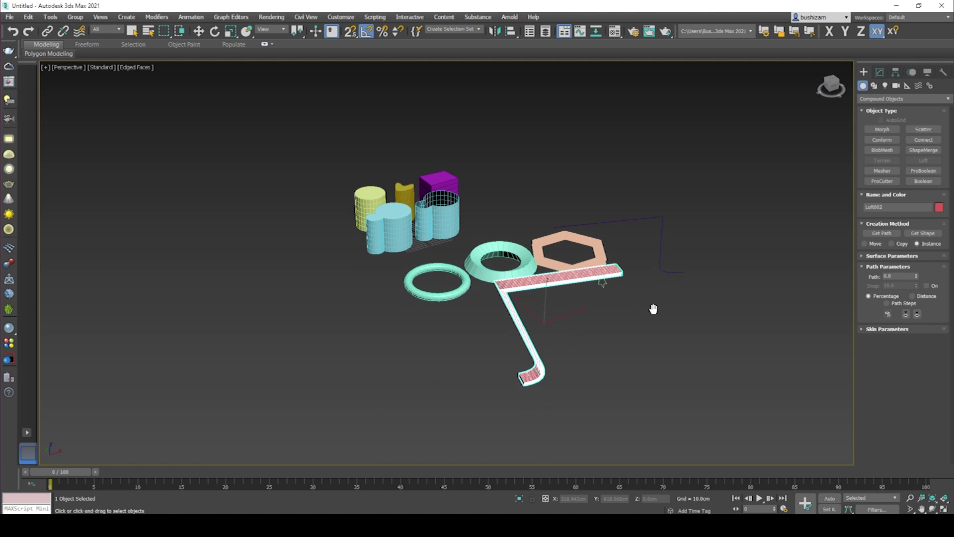
{"action": "scroll", "coordinate": [649, 324], "scroll_direction": "up", "scroll_amount": 2}
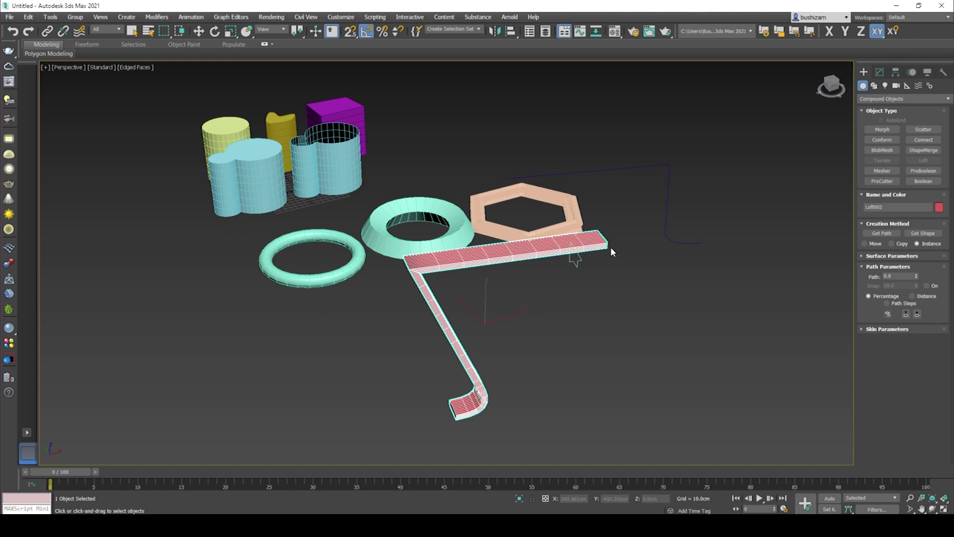
{"action": "mouse_move", "coordinate": [611, 281]}
{"action": "middle_mouse_down", "text": "alt"}
{"action": "mouse_move", "coordinate": [591, 259]}
{"action": "mouse_move", "coordinate": [543, 264]}
{"action": "mouse_move", "coordinate": [581, 297]}
{"action": "mouse_move", "coordinate": [622, 272]}
{"action": "mouse_move", "coordinate": [619, 284]}
{"action": "middle_mouse_up", "text": "alt"}
{"action": "middle_click_drag", "start_coordinate": [619, 230], "coordinate": [560, 258]}
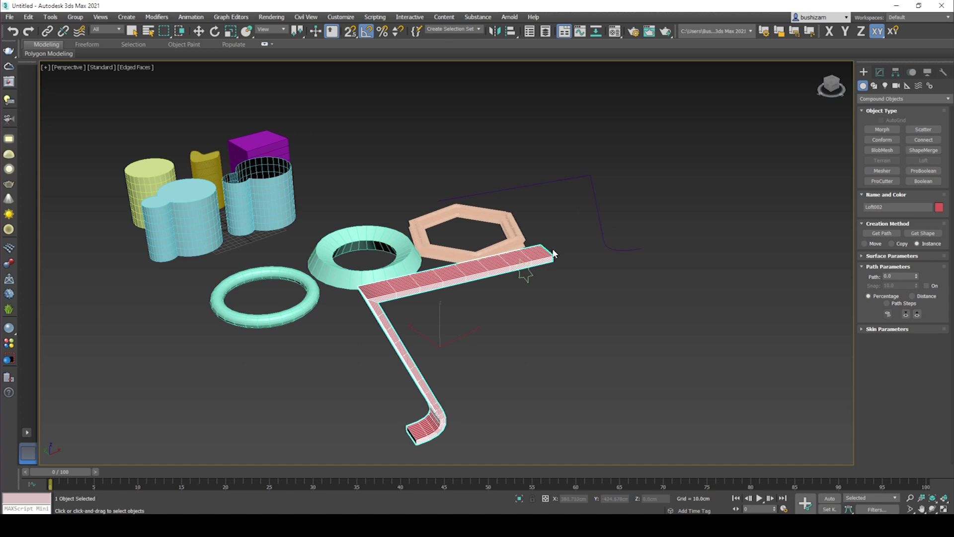
{"action": "key", "text": "ctrl+z"}
- Create a Loft compound object starting from the bent line as path, with the rectangle picked as its shape
{"action": "left_click", "coordinate": [549, 187]}
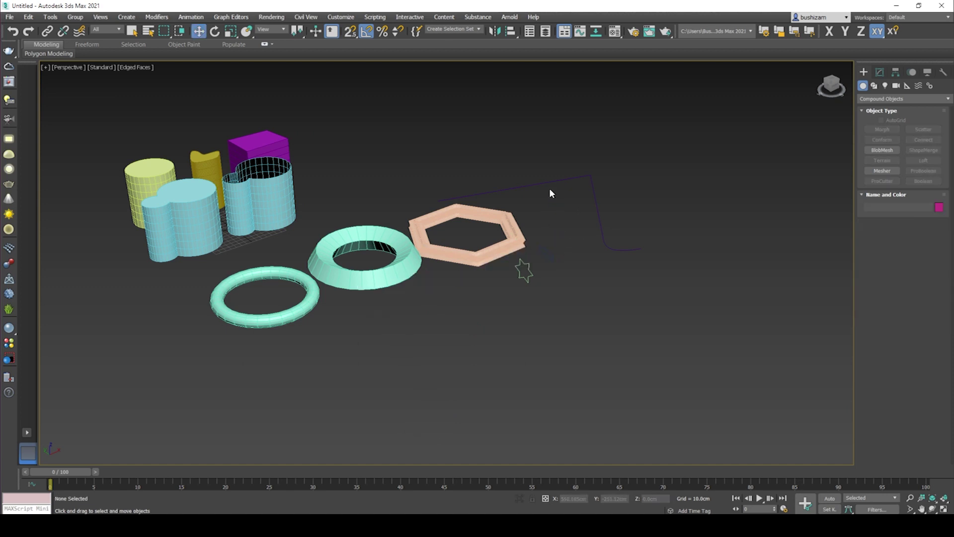
{"action": "middle_click_drag", "start_coordinate": [545, 216], "coordinate": [545, 249]}
{"action": "scroll", "coordinate": [532, 255], "scroll_direction": "up", "scroll_amount": 3}
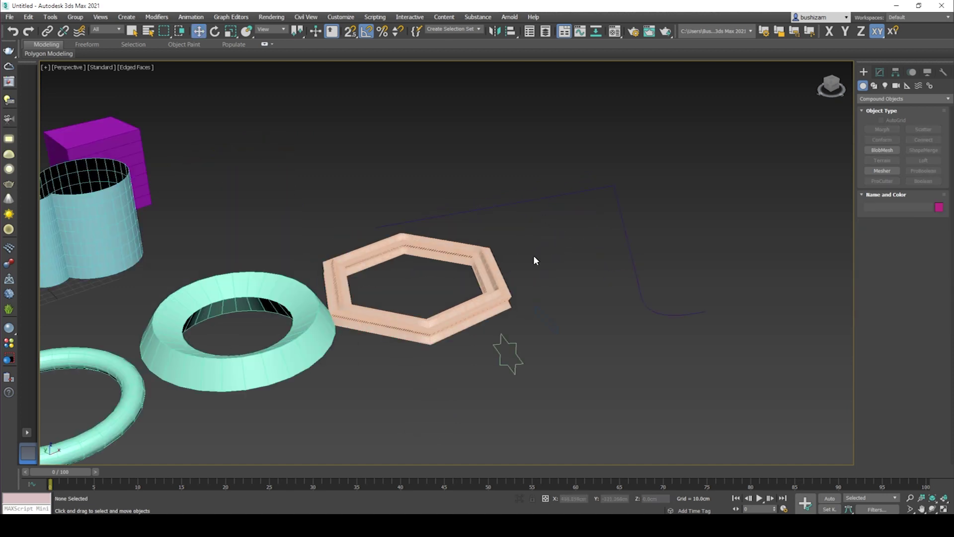
{"action": "left_click", "coordinate": [493, 211]}
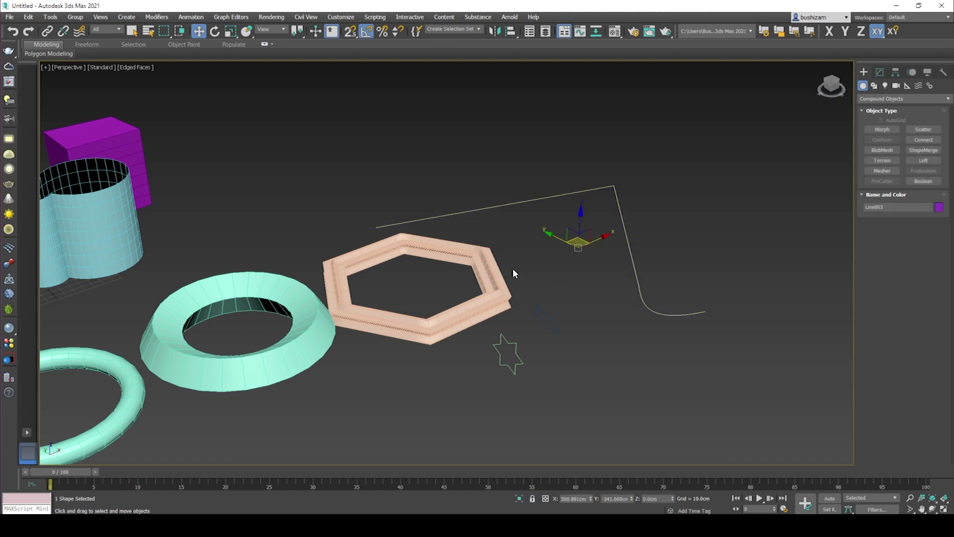
{"action": "left_click", "coordinate": [910, 161]}
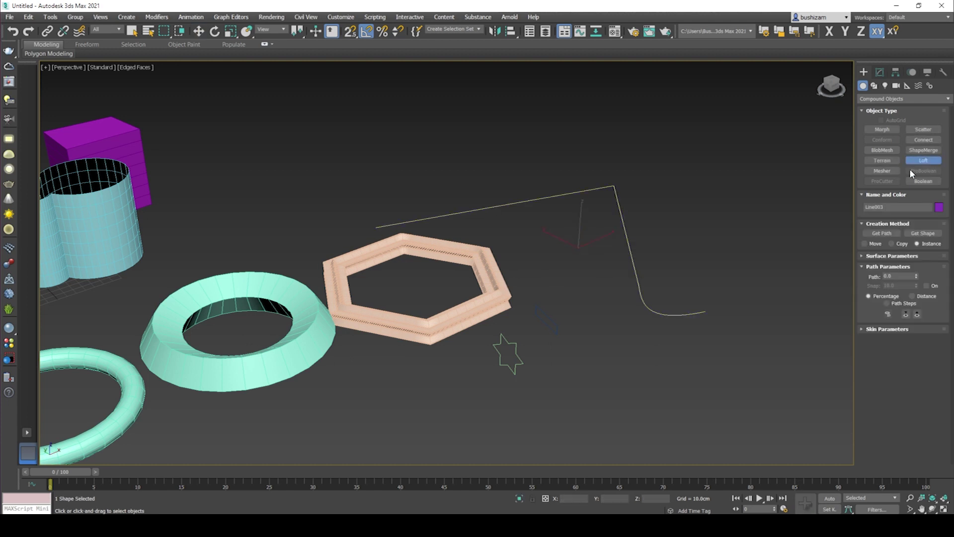
{"action": "left_click", "coordinate": [925, 234]}
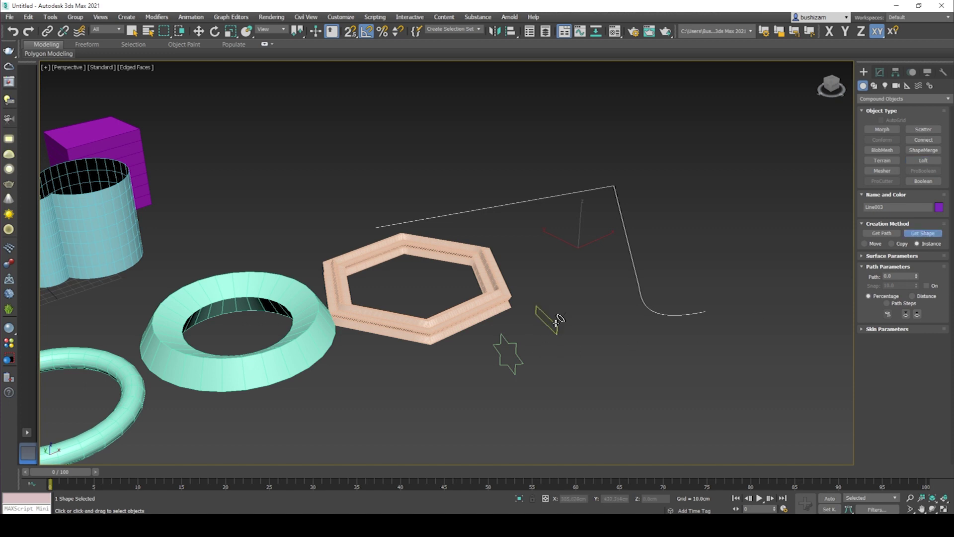
{"action": "left_click", "coordinate": [555, 323]}
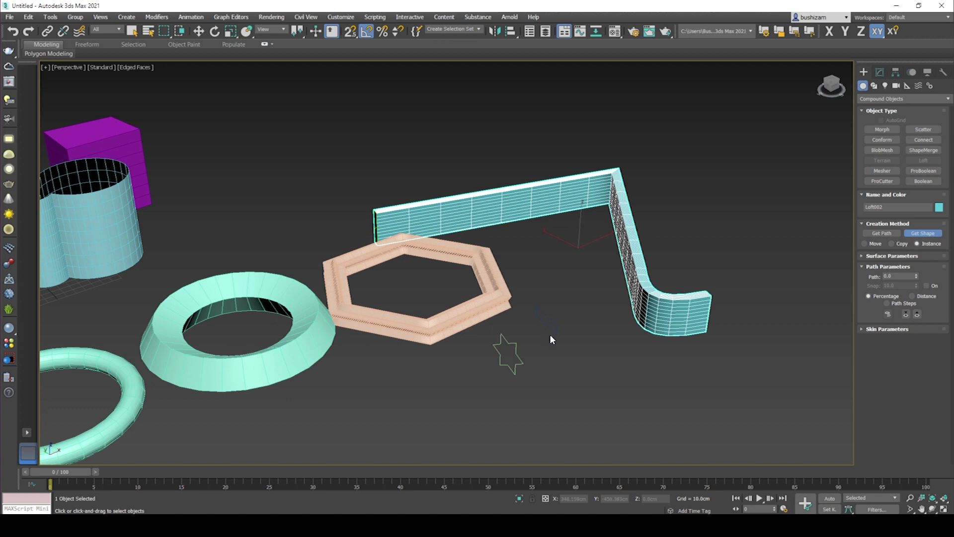
- Rotate the loft's rectangle cross-section at the Shape sub-object level so that the band's wide side lies flat, and return to the Loft level
{"action": "scroll", "coordinate": [557, 326], "scroll_direction": "up", "scroll_amount": 3}
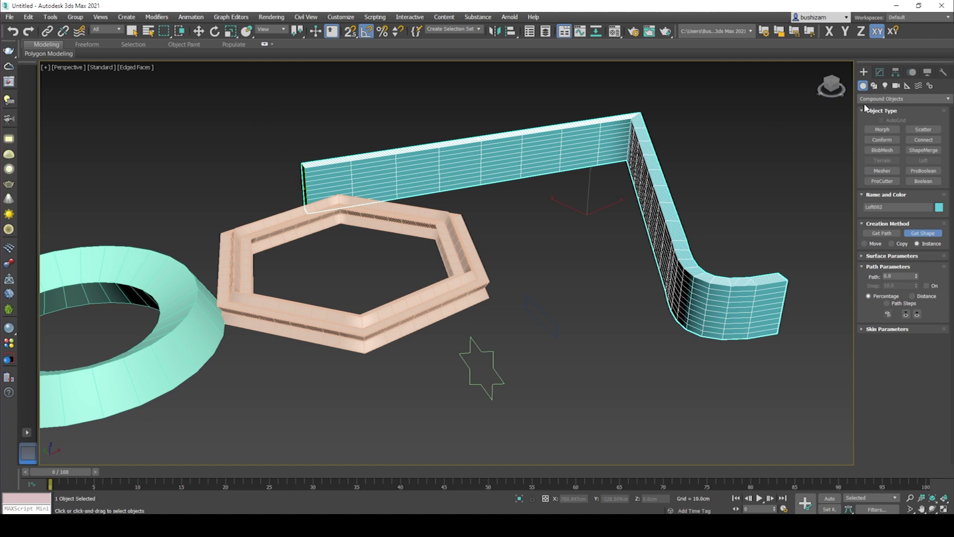
{"action": "key", "text": "w"}
{"action": "left_click", "coordinate": [880, 72]}
{"action": "left_click", "coordinate": [863, 113]}
{"action": "left_click", "coordinate": [879, 121]}
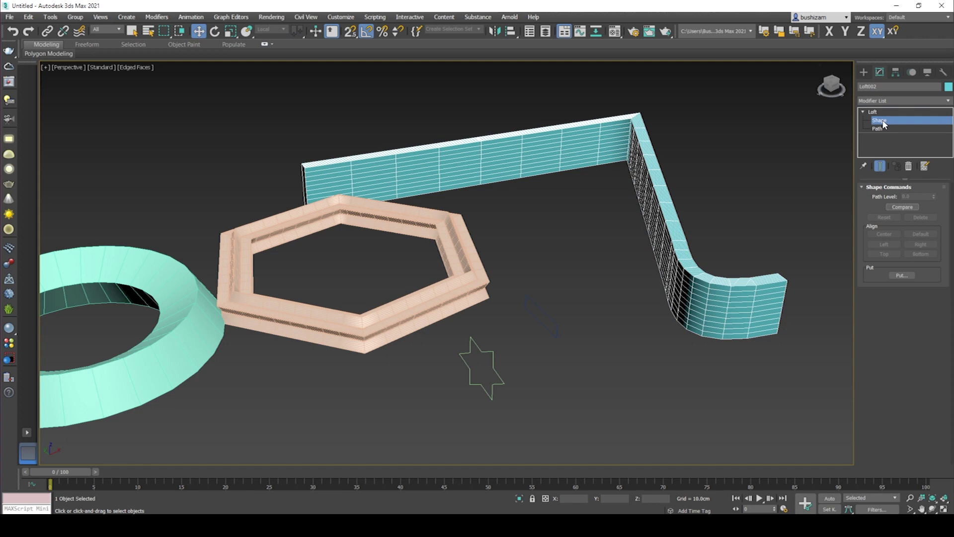
{"action": "left_click", "coordinate": [304, 175]}
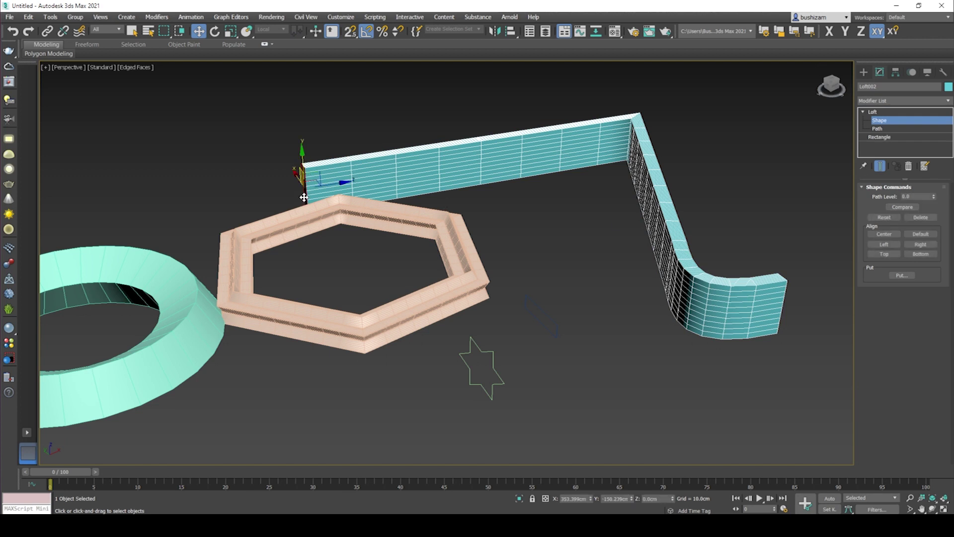
{"action": "key", "text": "e"}
{"action": "left_click_drag", "start_coordinate": [309, 169], "coordinate": [318, 202]}
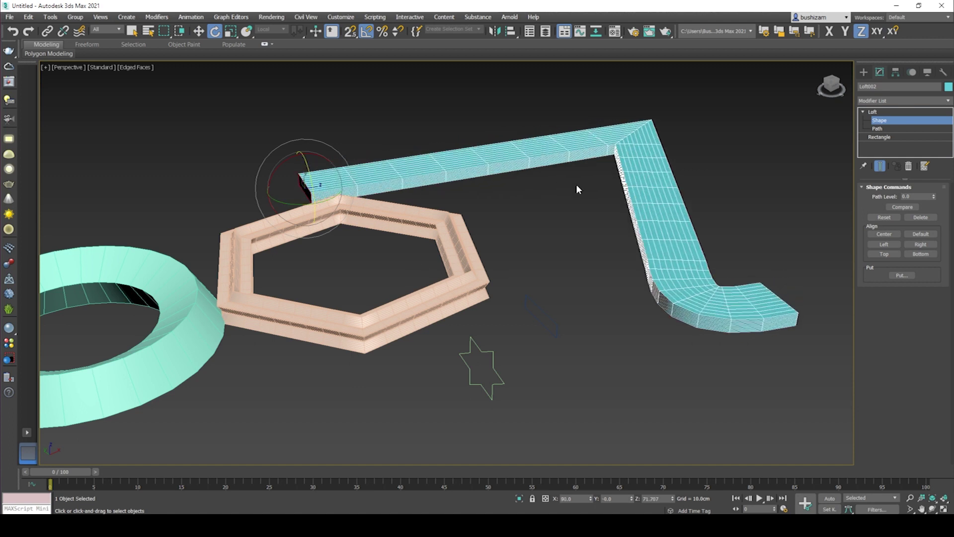
{"action": "left_click", "coordinate": [879, 122]}
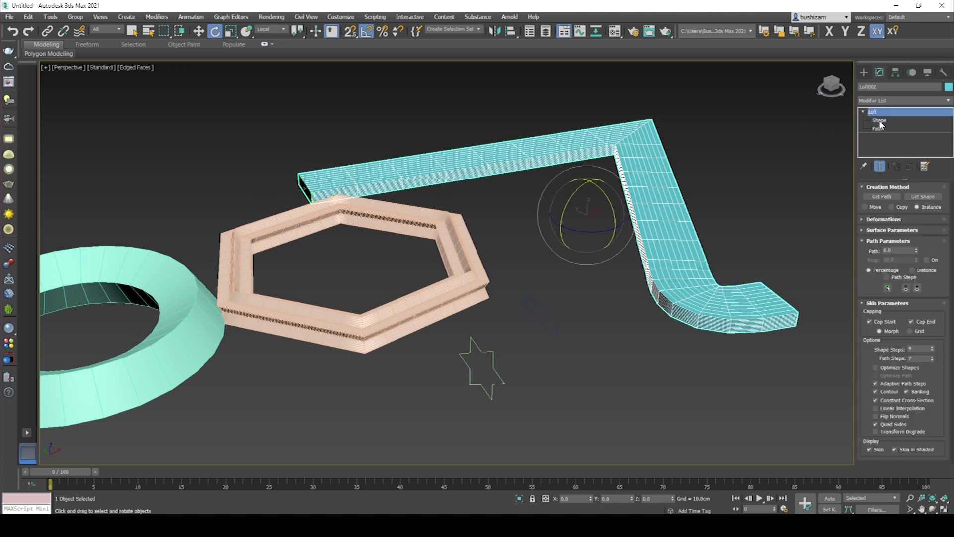
- Raise the loft's path steps to 26 in the skin parameters to smooth its rounded bend
{"action": "scroll", "coordinate": [735, 299], "scroll_direction": "down", "scroll_amount": 3}
{"action": "scroll", "coordinate": [735, 300], "scroll_direction": "up", "scroll_amount": 5}
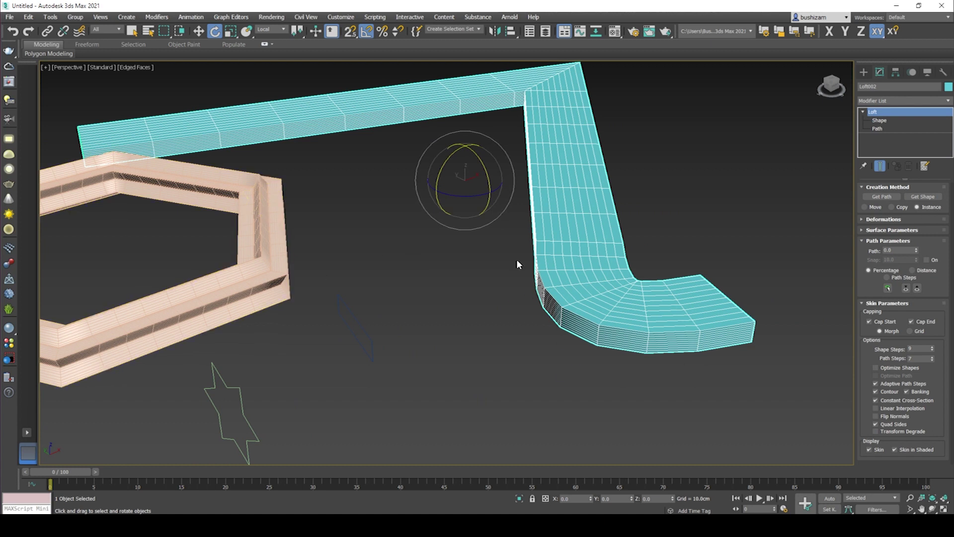
{"action": "key", "text": "w"}
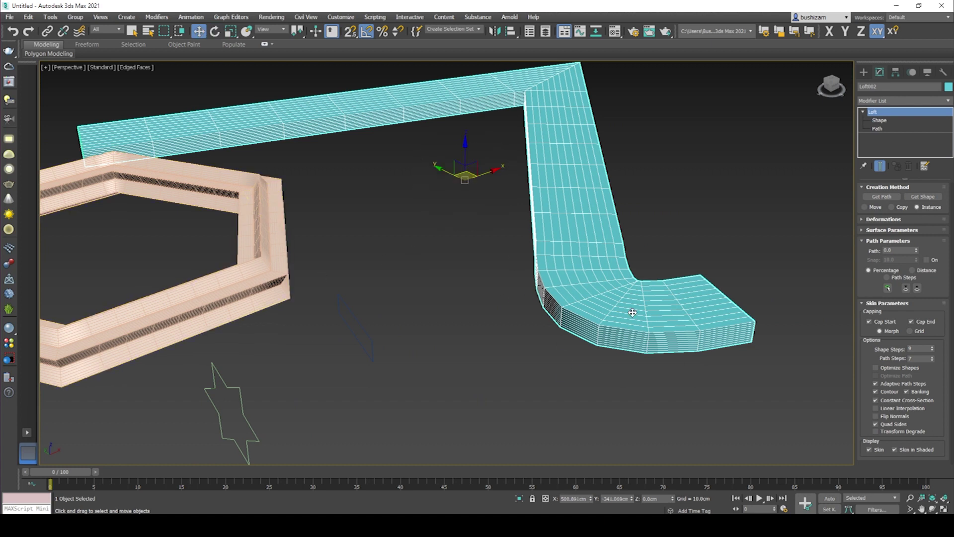
{"action": "left_click", "coordinate": [931, 356]}
{"action": "left_click", "coordinate": [931, 356]}
{"action": "left_click", "coordinate": [931, 357]}
{"action": "left_click", "coordinate": [930, 357]}
{"action": "left_click", "coordinate": [931, 357]}
{"action": "left_click", "coordinate": [931, 357]}
{"action": "left_click", "coordinate": [931, 356]}
{"action": "left_click", "coordinate": [931, 356]}
{"action": "left_click", "coordinate": [930, 357]}
{"action": "left_click", "coordinate": [930, 357]}
{"action": "left_click", "coordinate": [931, 357]}
{"action": "left_click", "coordinate": [931, 357]}
{"action": "left_click", "coordinate": [931, 357]}
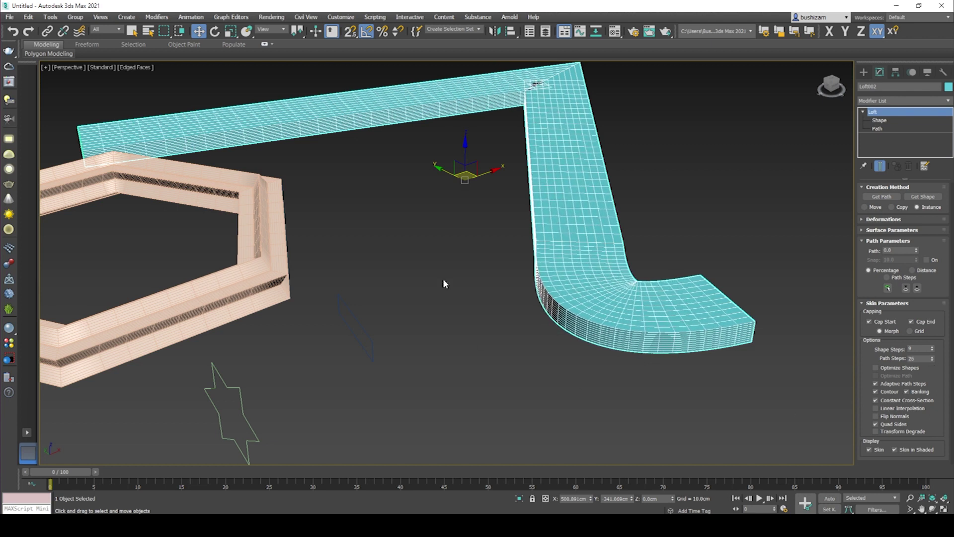
- Try 3 path steps on the loft, and set the value to 20
{"action": "left_click_drag", "start_coordinate": [922, 359], "coordinate": [908, 362]}
{"action": "type", "text": "3"}
{"action": "key", "text": "Return"}
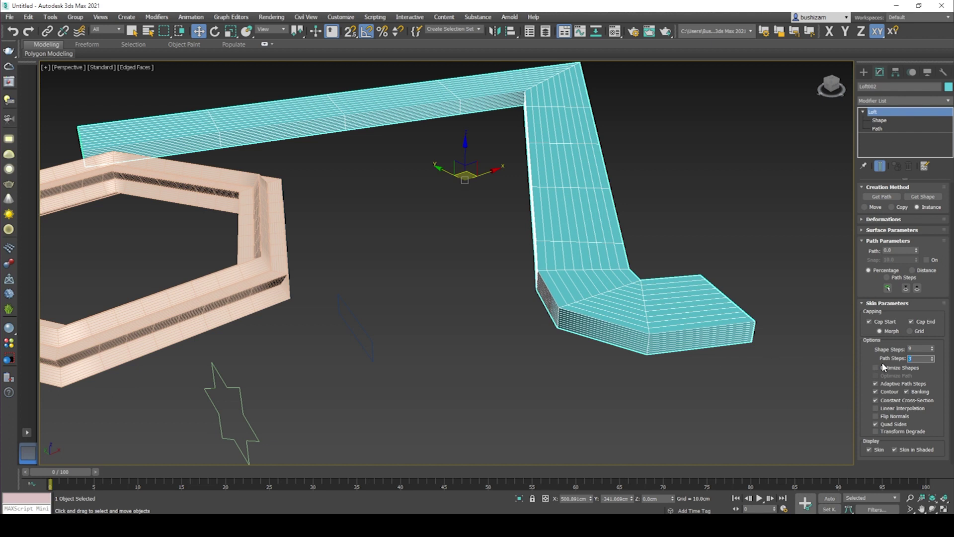
{"action": "key", "text": "Return"}
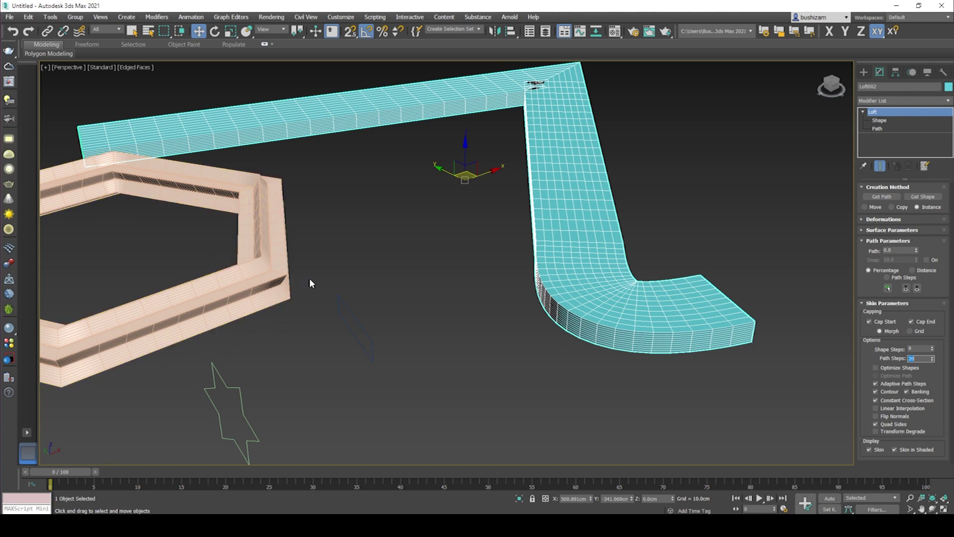
- Fillet the sharp corner vertex of the loft's path line into a wide rounded bend
{"action": "scroll", "coordinate": [309, 283], "scroll_direction": "down", "scroll_amount": 3}
{"action": "scroll", "coordinate": [309, 283], "scroll_direction": "up", "scroll_amount": 2}
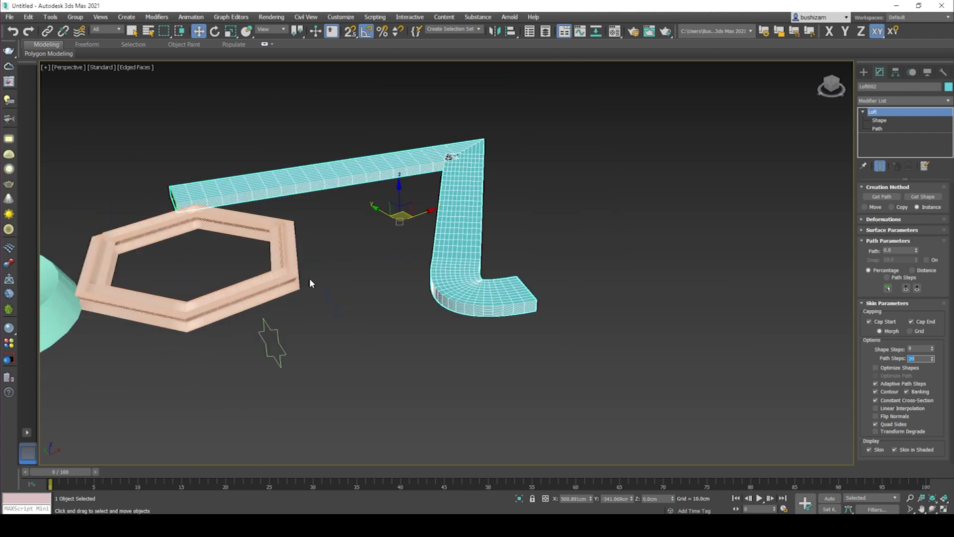
{"action": "middle_click_drag", "start_coordinate": [309, 282], "coordinate": [435, 321]}
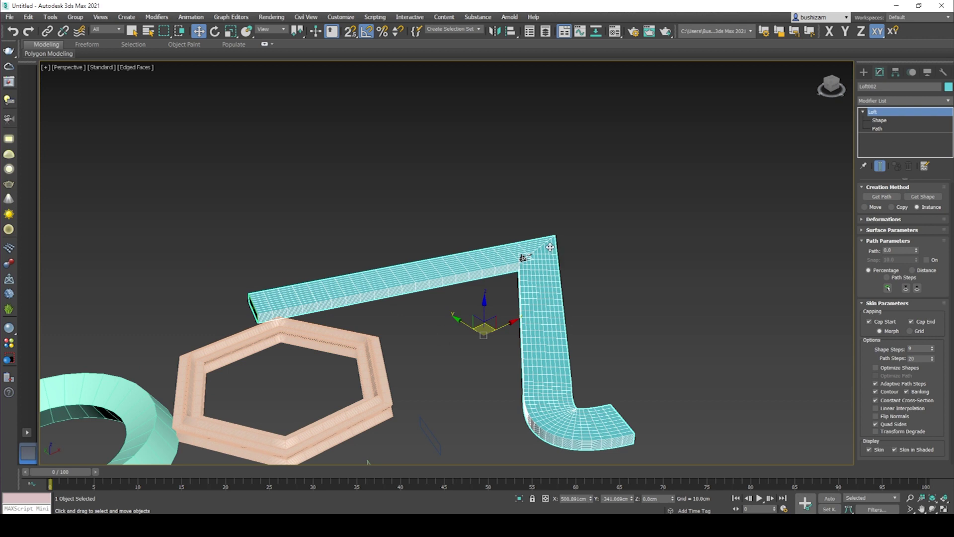
{"action": "left_click", "coordinate": [879, 129]}
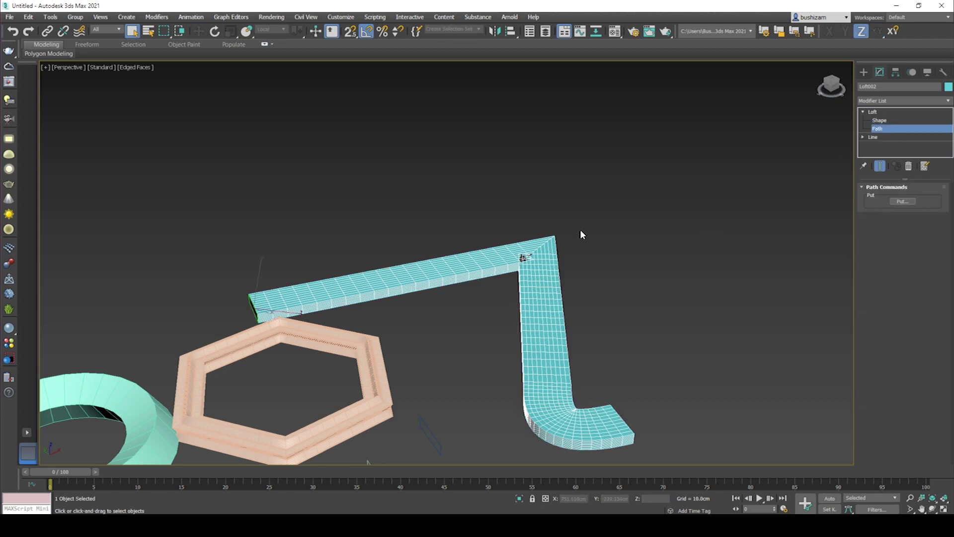
{"action": "left_click", "coordinate": [874, 138]}
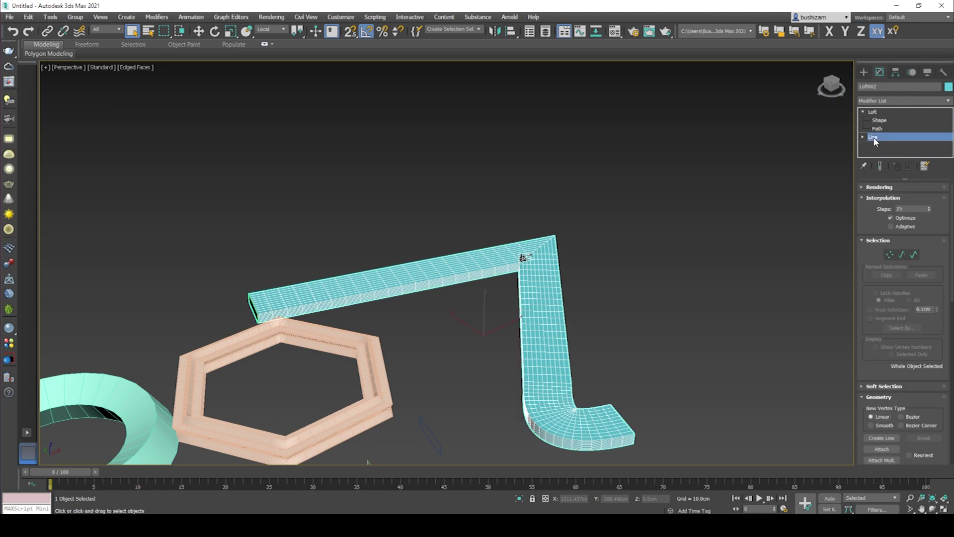
{"action": "left_click", "coordinate": [890, 256]}
{"action": "left_click_drag", "start_coordinate": [571, 223], "coordinate": [515, 277]}
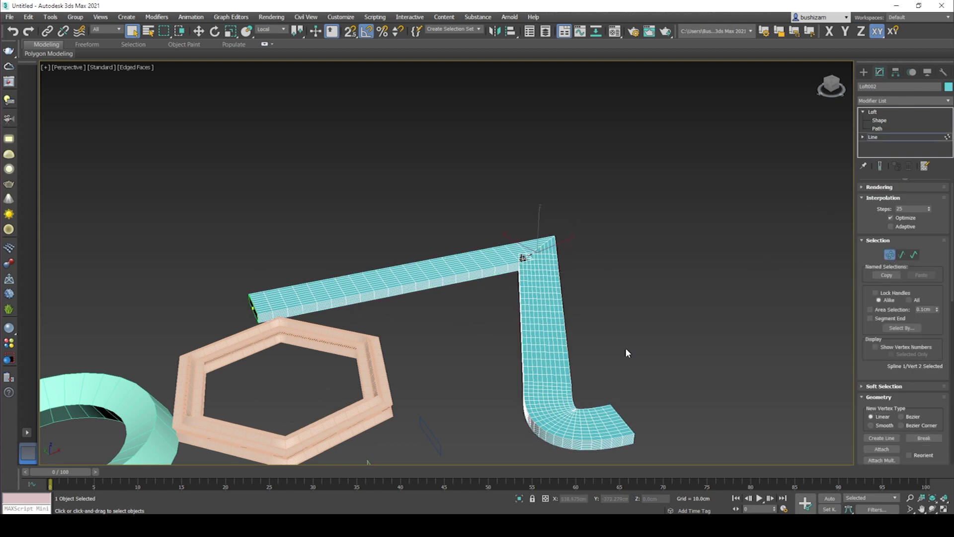
{"action": "scroll", "coordinate": [865, 358], "scroll_direction": "down", "scroll_amount": 3}
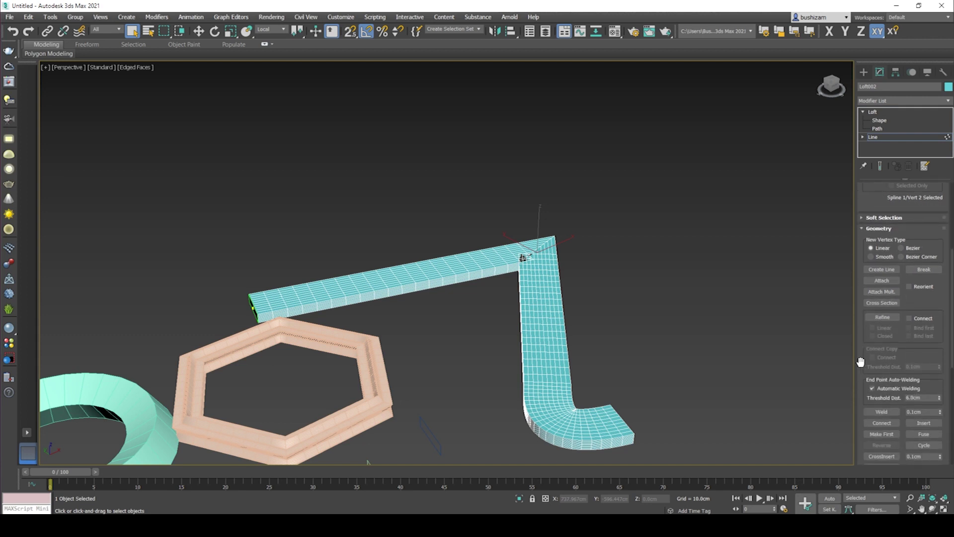
{"action": "scroll", "coordinate": [859, 361], "scroll_direction": "down", "scroll_amount": 7}
{"action": "left_click", "coordinate": [882, 302]}
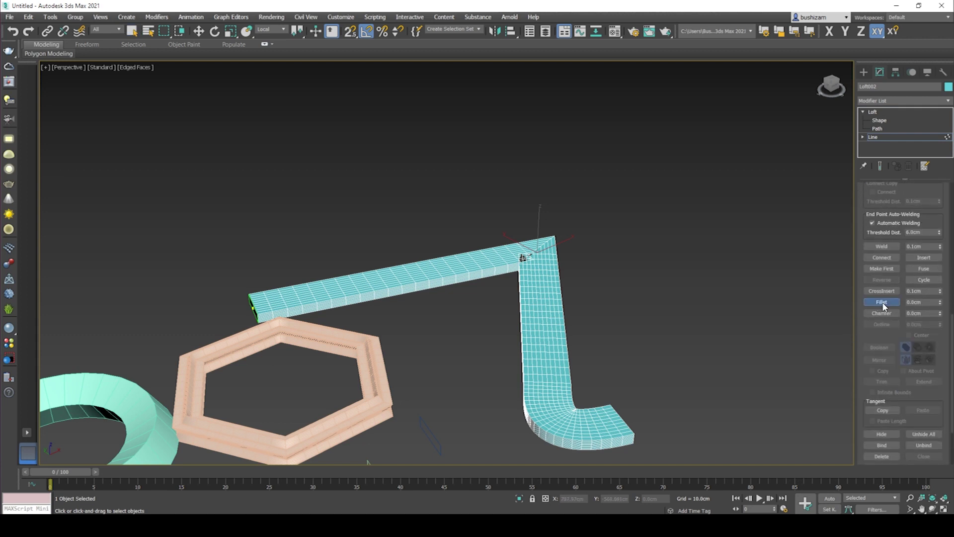
{"action": "left_click_drag", "start_coordinate": [535, 250], "coordinate": [548, 131]}
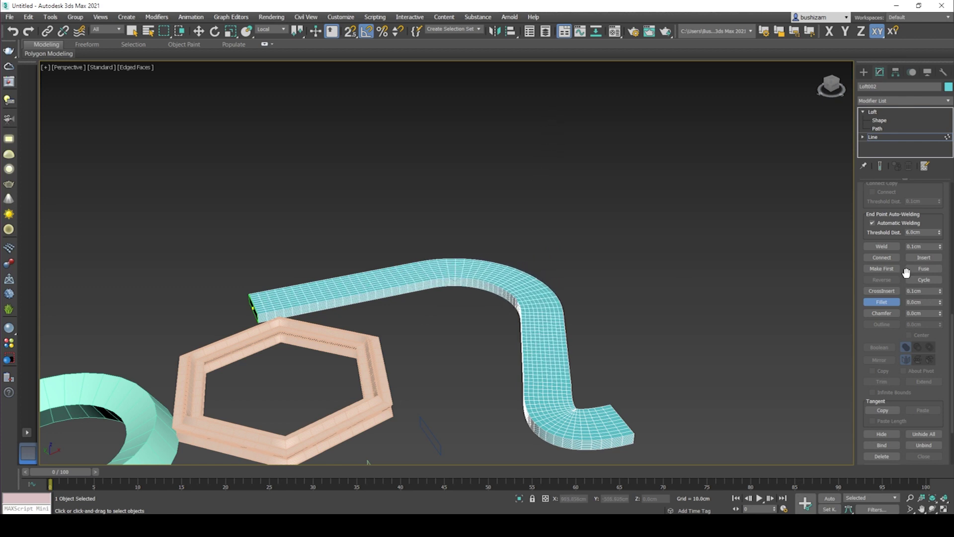
{"action": "key", "text": "w"}
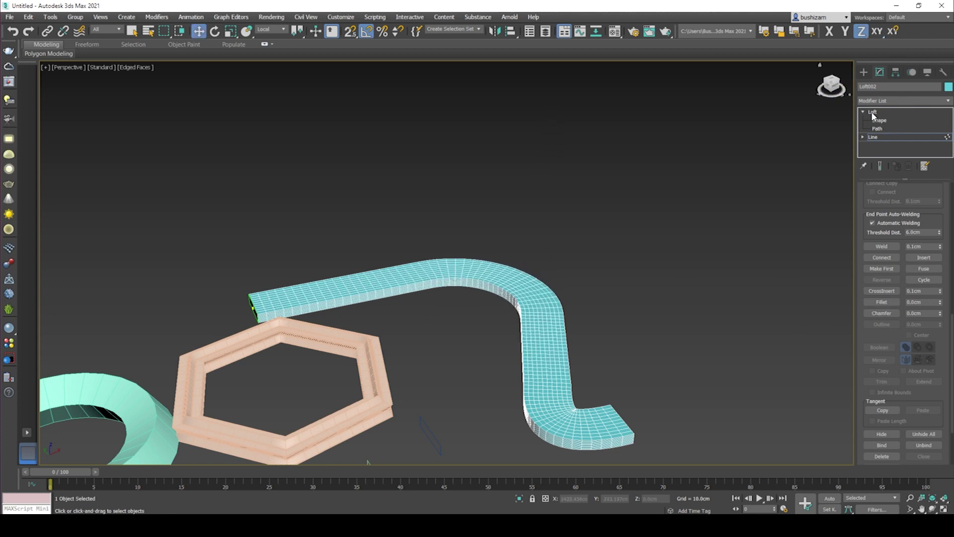
- Leave the loft's path editing and deselect the loft
{"action": "left_click", "coordinate": [877, 128]}
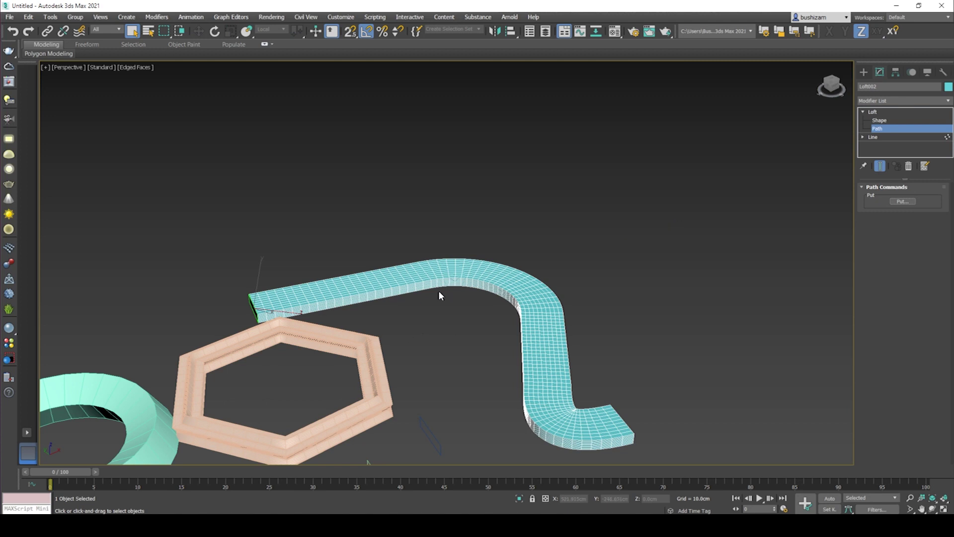
{"action": "mouse_move", "coordinate": [434, 299]}
{"action": "middle_mouse_down", "text": "alt"}
{"action": "mouse_move", "coordinate": [427, 312]}
{"action": "mouse_move", "coordinate": [391, 314]}
{"action": "mouse_move", "coordinate": [391, 295]}
{"action": "mouse_move", "coordinate": [408, 318]}
{"action": "mouse_move", "coordinate": [452, 313]}
{"action": "mouse_move", "coordinate": [460, 302]}
{"action": "mouse_move", "coordinate": [425, 303]}
{"action": "mouse_move", "coordinate": [441, 303]}
{"action": "middle_mouse_up", "text": "alt"}
{"action": "scroll", "coordinate": [446, 299], "scroll_direction": "down", "scroll_amount": 5}
{"action": "middle_click_drag", "start_coordinate": [441, 303], "coordinate": [432, 294]}
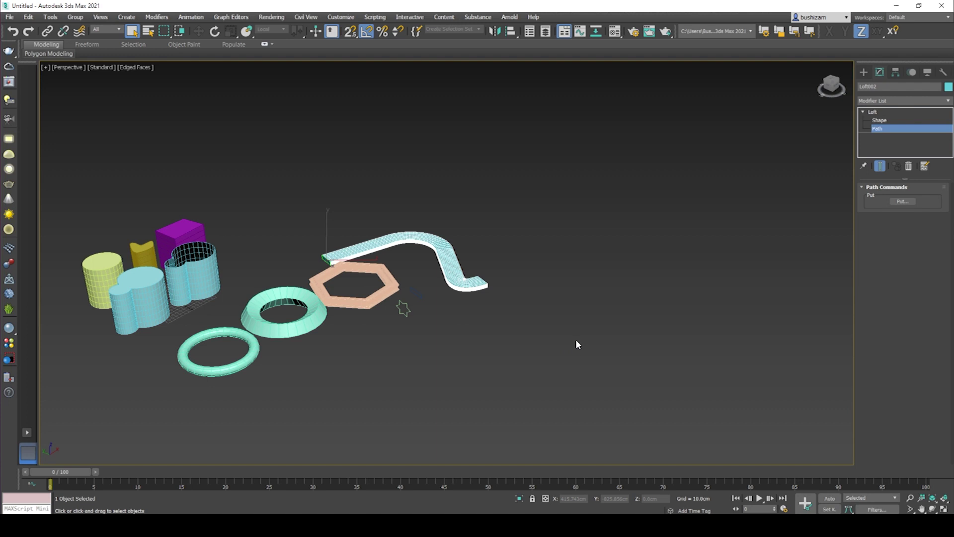
{"action": "left_click", "coordinate": [873, 112]}
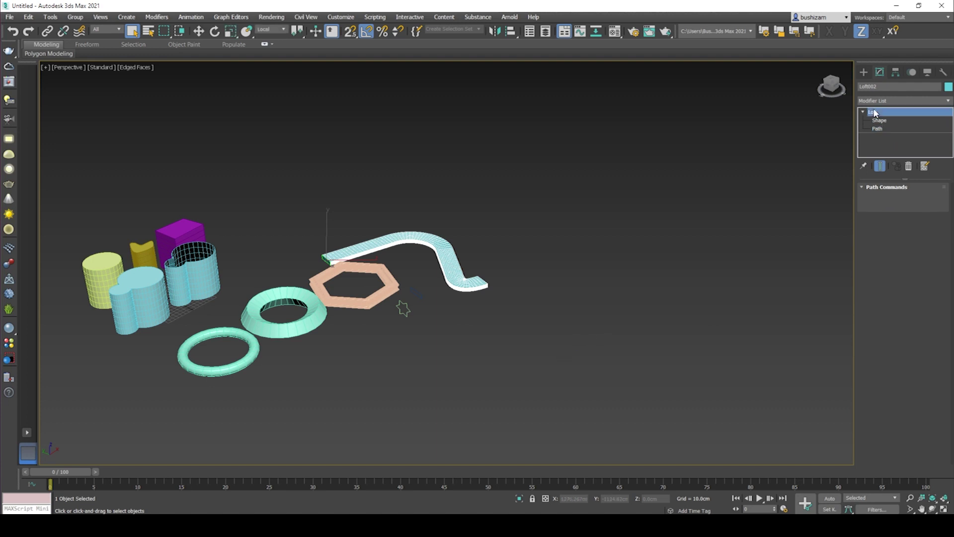
{"action": "left_click", "coordinate": [684, 231]}
- Draw a straight two-point Line spline in the empty space beside the existing objects
{"action": "left_click", "coordinate": [863, 73]}
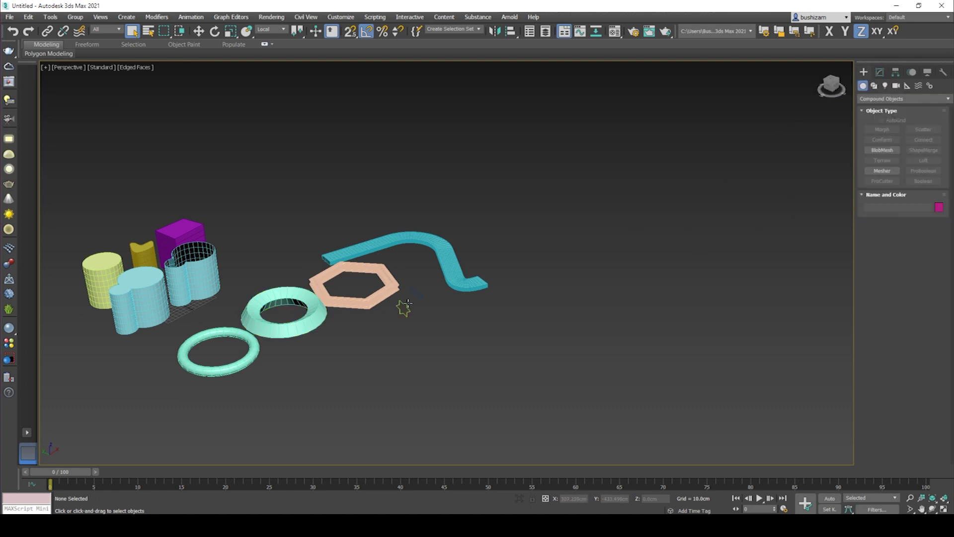
{"action": "left_click", "coordinate": [875, 85]}
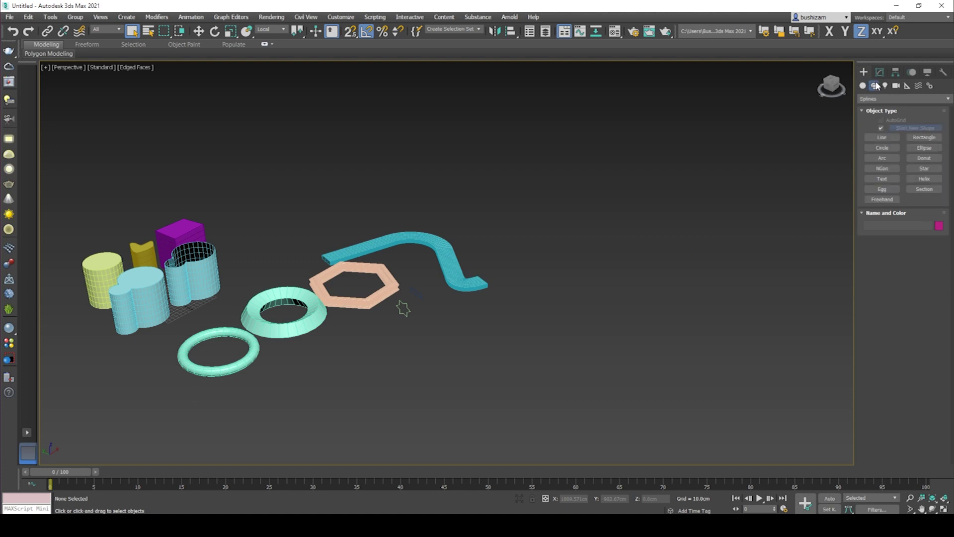
{"action": "left_click", "coordinate": [882, 138]}
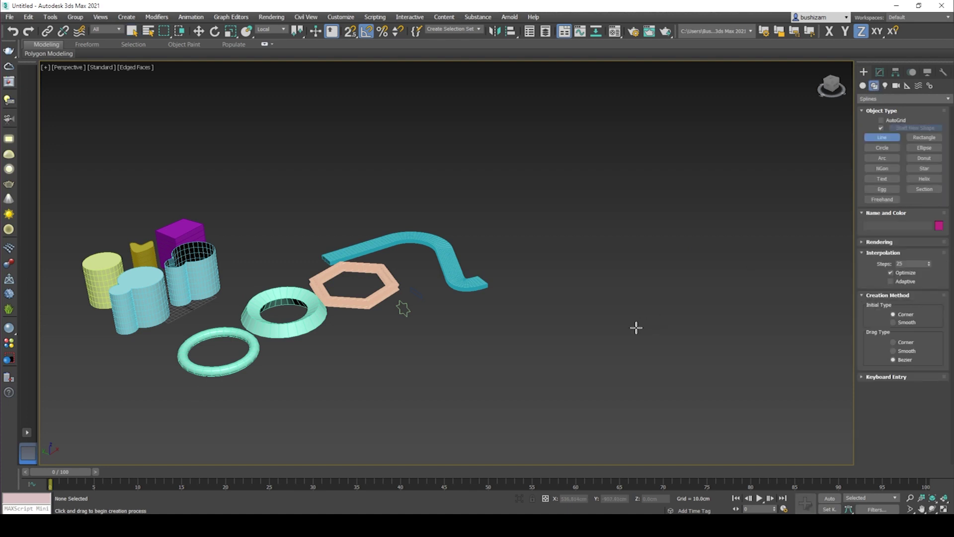
{"action": "left_click", "coordinate": [509, 384]}
{"action": "left_click", "coordinate": [732, 243]}
{"action": "right_click", "coordinate": [676, 250]}
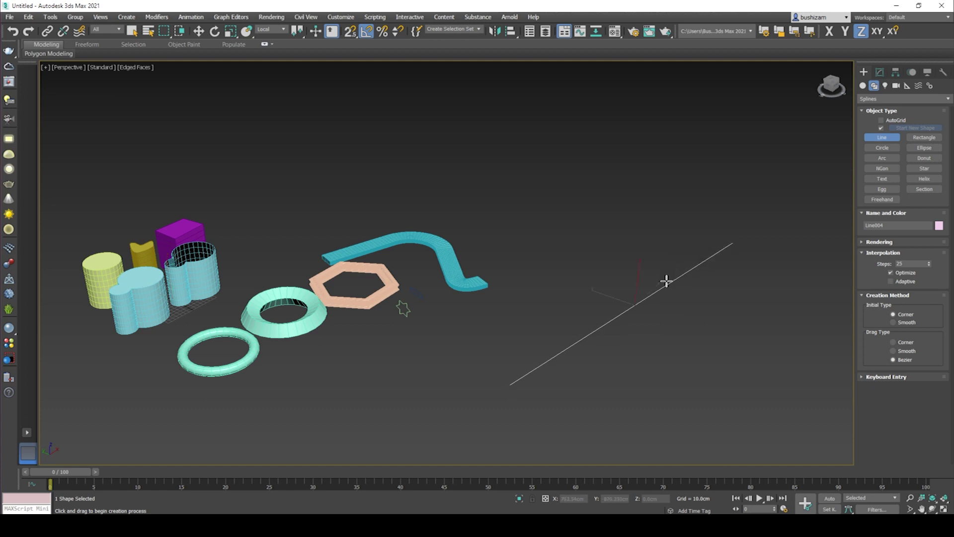
- Rotate the new straight line out of the ground plane so that it stands nearly upright
{"action": "key", "text": "e"}
{"action": "left_click_drag", "start_coordinate": [628, 284], "coordinate": [620, 325]}
{"action": "middle_click_drag", "start_coordinate": [728, 333], "coordinate": [767, 312], "text": "alt"}
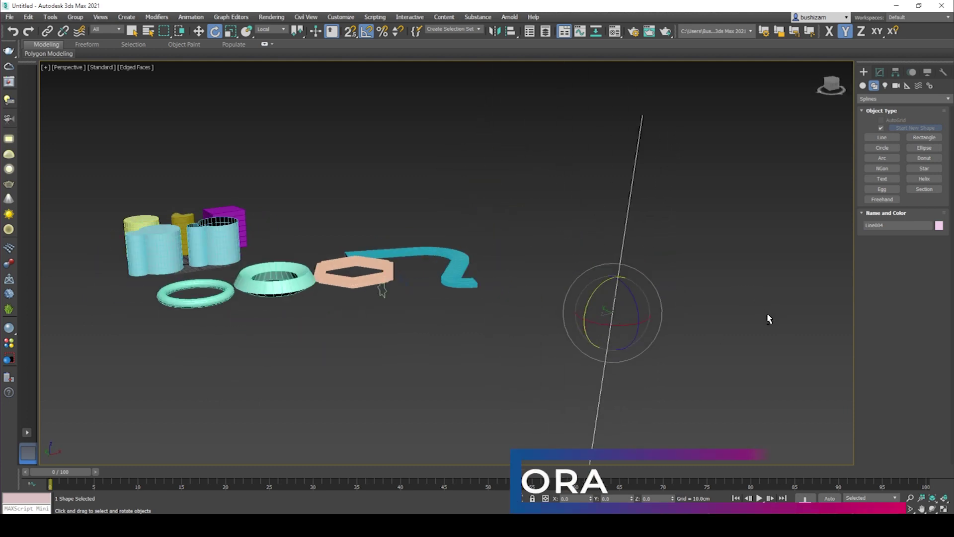
- In the Left view, turn off angle snap and rotate the line slightly until it stands vertical
{"action": "key", "text": "alt+w"}
{"action": "scroll", "coordinate": [368, 219], "scroll_direction": "down", "scroll_amount": 4}
{"action": "scroll", "coordinate": [325, 323], "scroll_direction": "down", "scroll_amount": 10}
{"action": "middle_click_drag", "start_coordinate": [395, 327], "coordinate": [337, 363]}
{"action": "scroll", "coordinate": [337, 363], "scroll_direction": "up", "scroll_amount": 2}
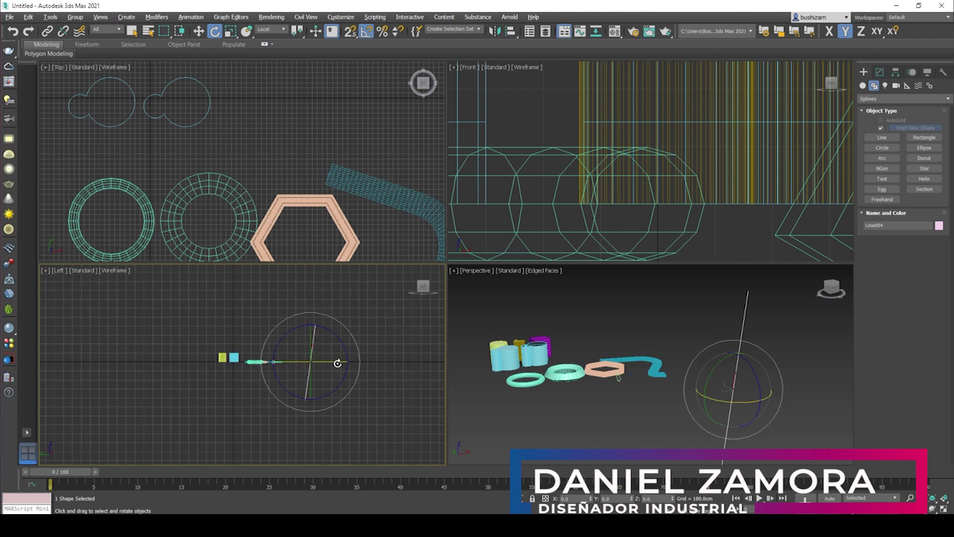
{"action": "scroll", "coordinate": [337, 364], "scroll_direction": "up", "scroll_amount": 4}
{"action": "left_click", "coordinate": [369, 34]}
{"action": "left_click_drag", "start_coordinate": [328, 340], "coordinate": [327, 338]}
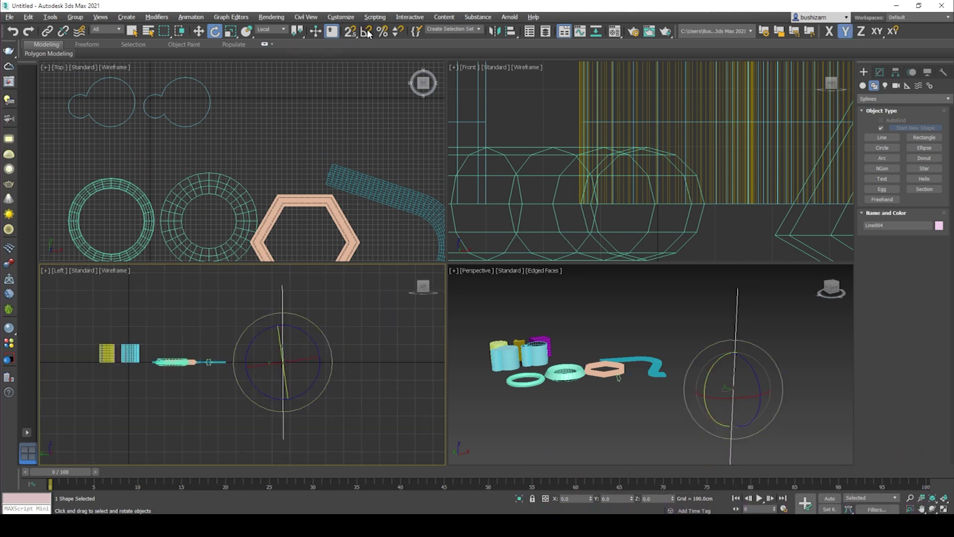
- Return to the full-size Perspective view and move the vertical line upward along Z
{"action": "right_click", "coordinate": [698, 384]}
{"action": "key", "text": "w"}
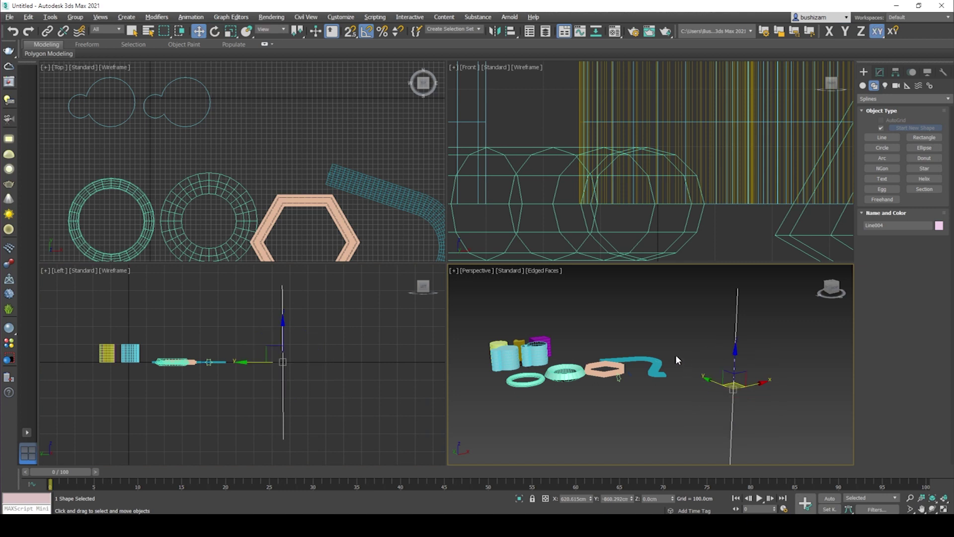
{"action": "key", "text": "alt+w"}
{"action": "scroll", "coordinate": [668, 363], "scroll_direction": "down", "scroll_amount": 3}
{"action": "middle_click_drag", "start_coordinate": [668, 364], "coordinate": [561, 377]}
{"action": "left_click_drag", "start_coordinate": [528, 312], "coordinate": [533, 210]}
{"action": "middle_click_drag", "start_coordinate": [549, 283], "coordinate": [502, 320]}
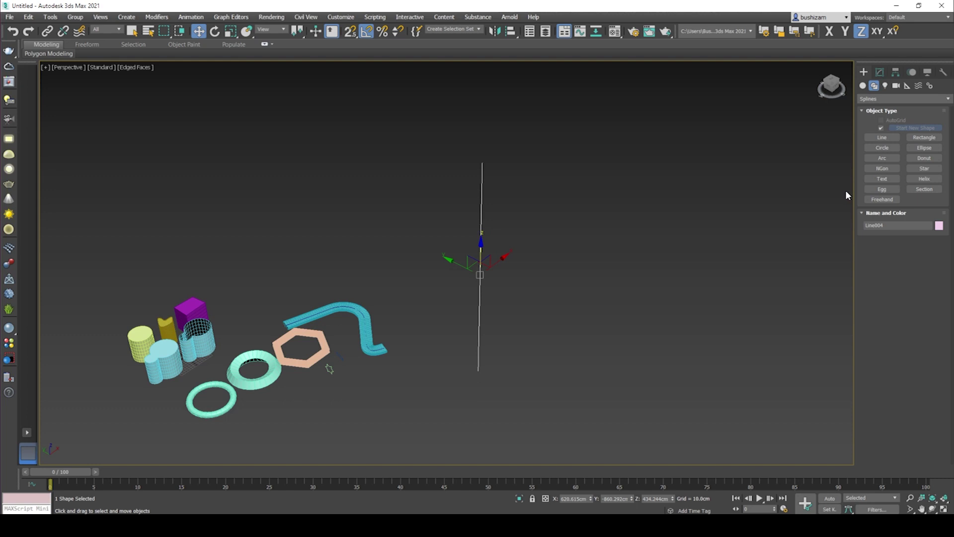
- Draw a large circle beside the vertical line and a smaller one of about 55 cm radius farther out
{"action": "left_click", "coordinate": [882, 148]}
{"action": "left_click_drag", "start_coordinate": [586, 324], "coordinate": [614, 337]}
{"action": "left_click_drag", "start_coordinate": [654, 300], "coordinate": [662, 305]}
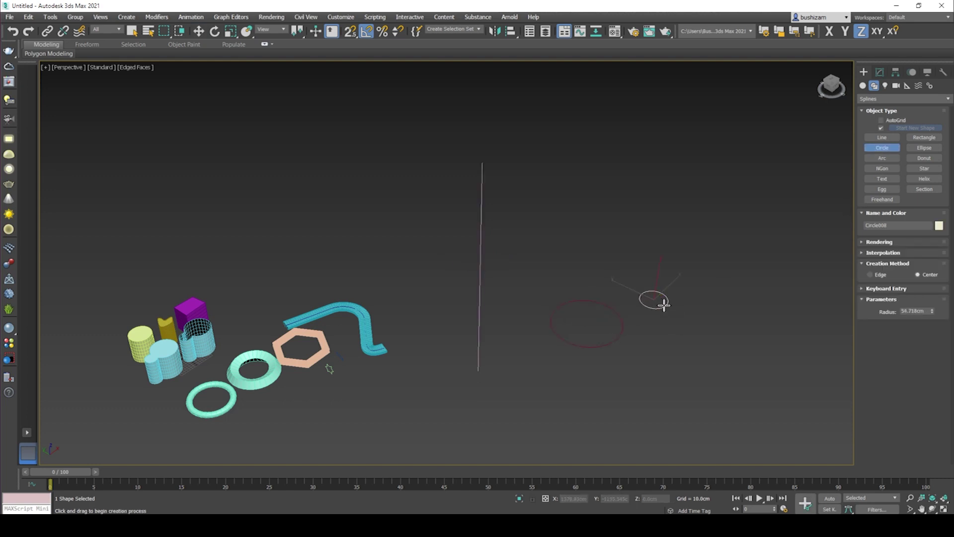
- Draw a hexagon of about 130 cm radius and a six-pointed star with radii of about 138 cm and 83 cm beside the vertical line
{"action": "left_click", "coordinate": [892, 167]}
{"action": "left_click_drag", "start_coordinate": [532, 251], "coordinate": [559, 260]}
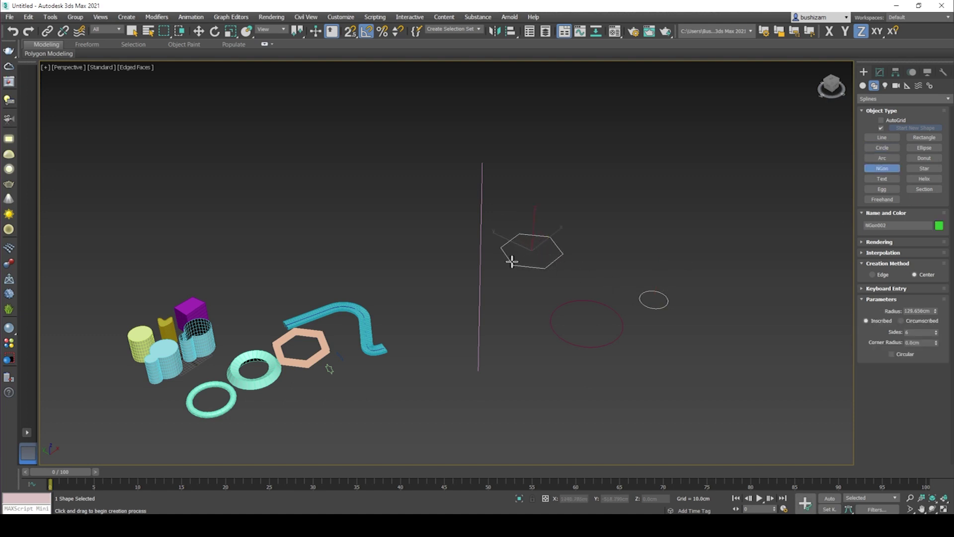
{"action": "left_click", "coordinate": [922, 168]}
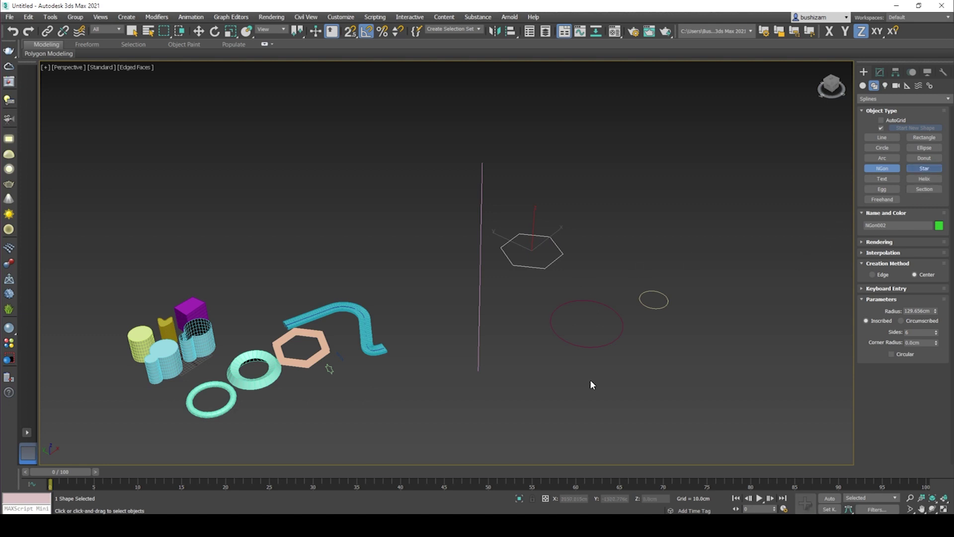
{"action": "left_click_drag", "start_coordinate": [681, 363], "coordinate": [714, 381]}
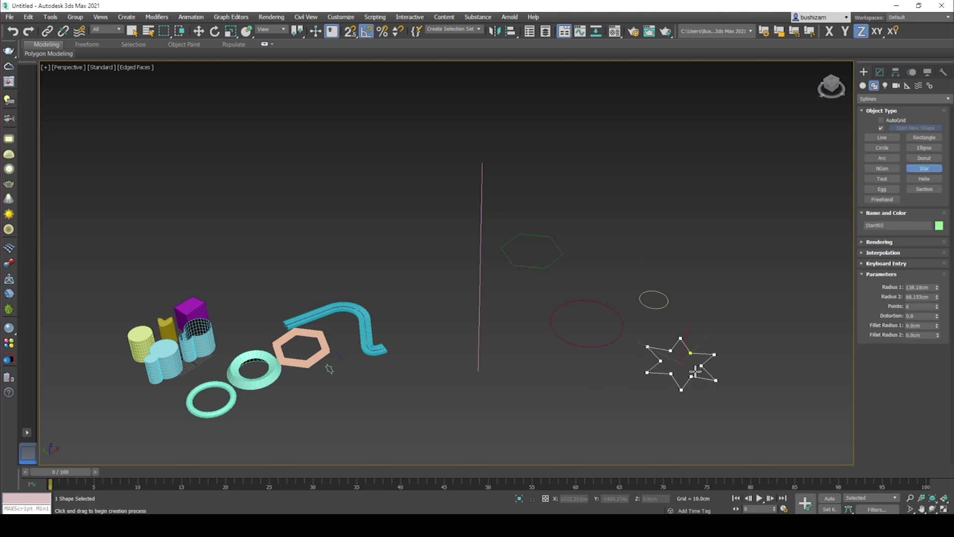
{"action": "left_click", "coordinate": [702, 371]}
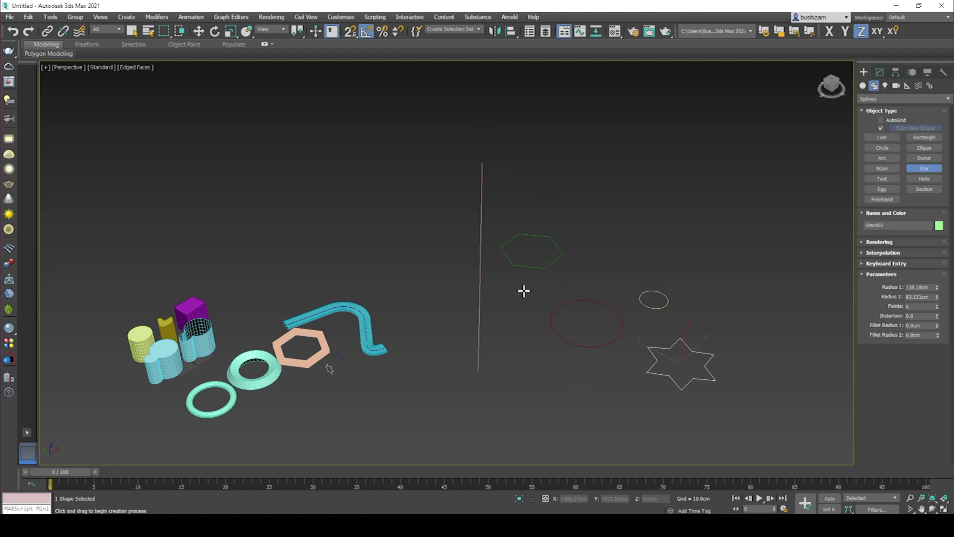
- Lengthen the vertical line by raising its upper vertex well above its original height, and finish vertex editing
{"action": "key", "text": "w"}
{"action": "left_click", "coordinate": [481, 200]}
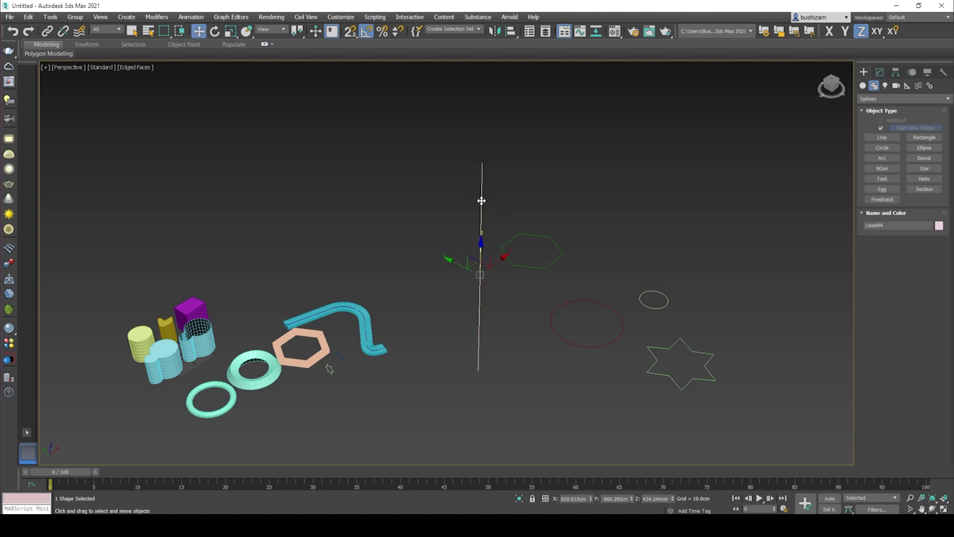
{"action": "scroll", "coordinate": [567, 305], "scroll_direction": "down", "scroll_amount": 3}
{"action": "middle_click_drag", "start_coordinate": [568, 305], "coordinate": [554, 376]}
{"action": "left_click", "coordinate": [879, 72]}
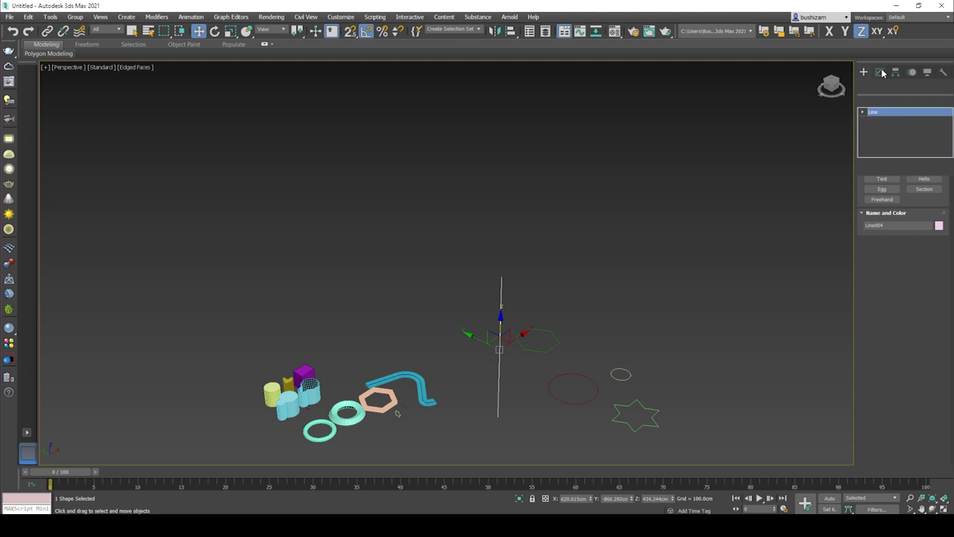
{"action": "left_click_drag", "start_coordinate": [494, 287], "coordinate": [495, 283]}
{"action": "key", "text": "F5"}
{"action": "left_click_drag", "start_coordinate": [496, 248], "coordinate": [501, 72]}
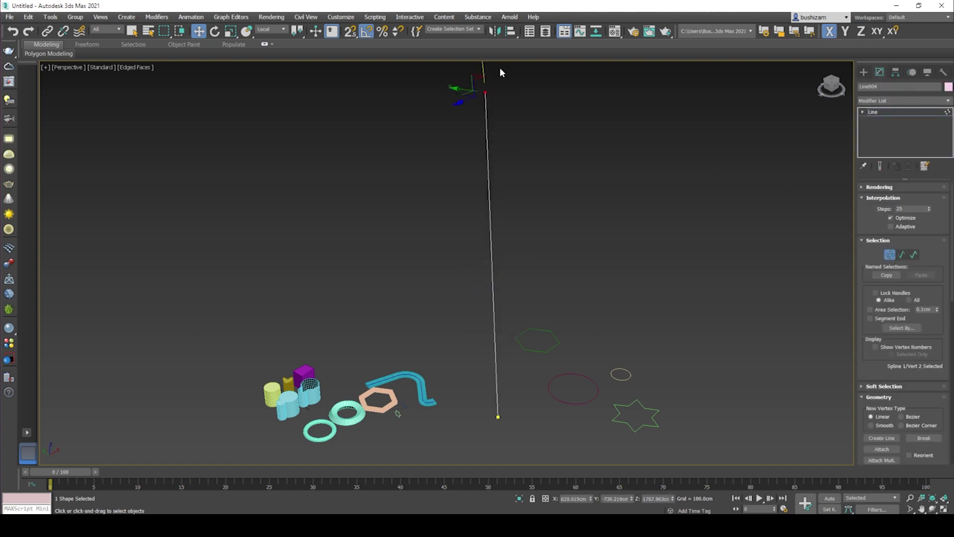
{"action": "left_click", "coordinate": [890, 257]}
{"action": "middle_click_drag", "start_coordinate": [530, 266], "coordinate": [519, 290]}
{"action": "scroll", "coordinate": [560, 279], "scroll_direction": "down", "scroll_amount": 2}
{"action": "scroll", "coordinate": [560, 279], "scroll_direction": "up", "scroll_amount": 2}
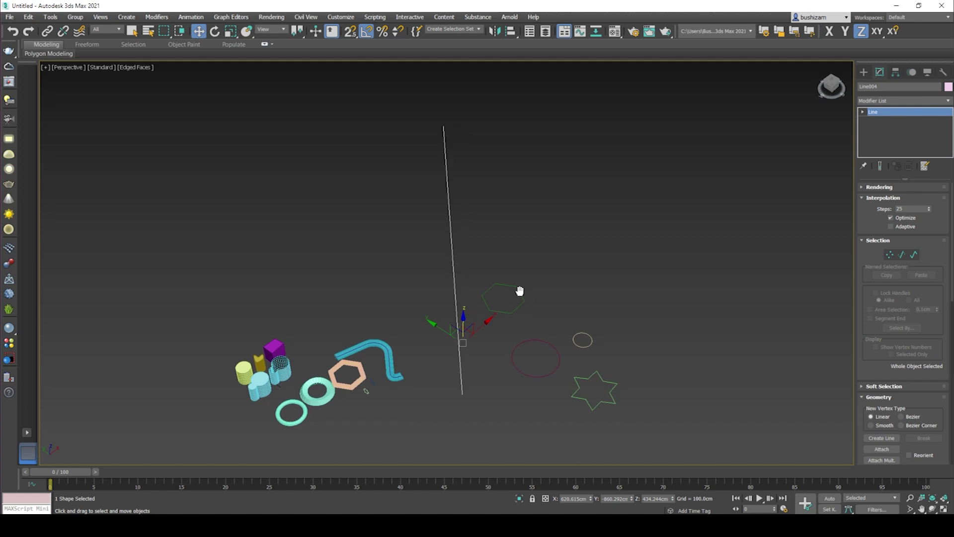
{"action": "left_click", "coordinate": [574, 272]}
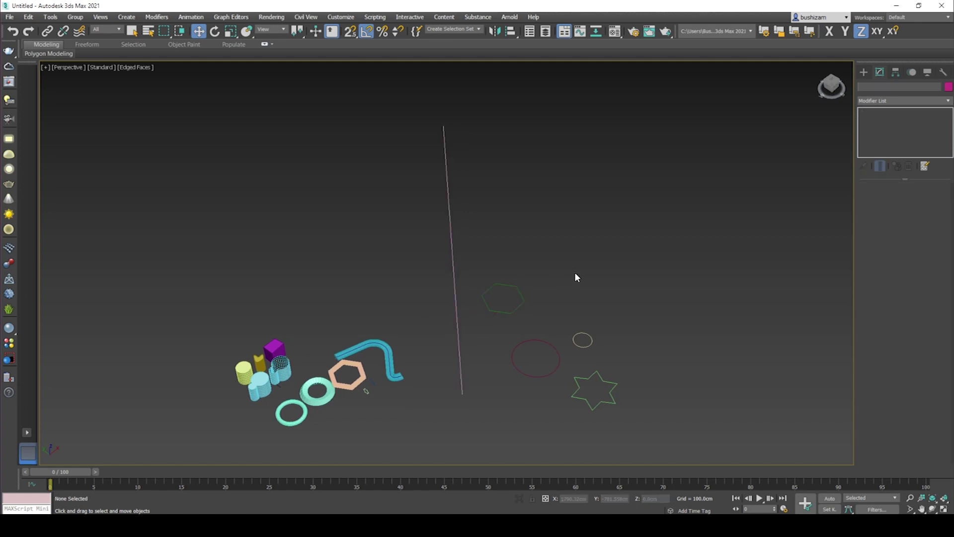
- Create a Loft along the tall line with the large circle as its cross-section at path position 0
{"action": "left_click", "coordinate": [449, 247]}
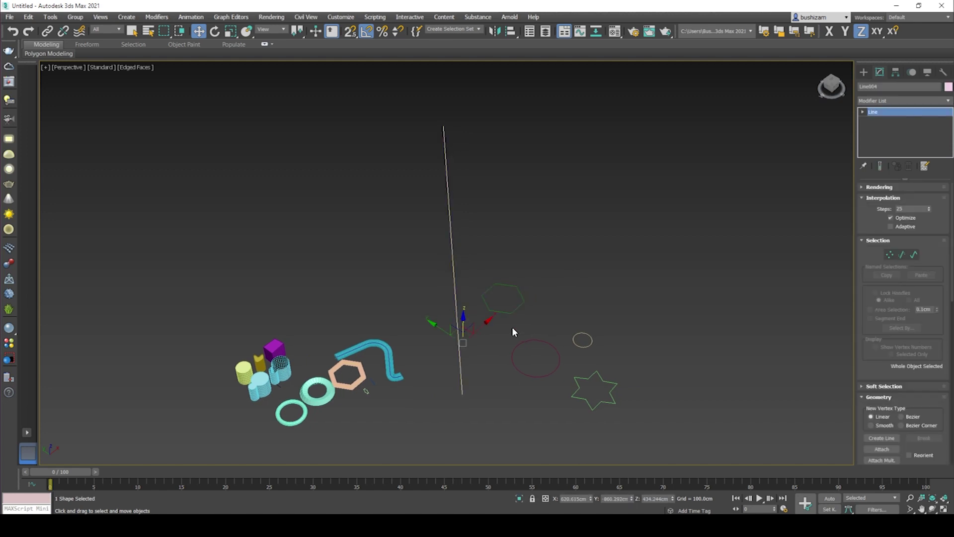
{"action": "left_click", "coordinate": [864, 72]}
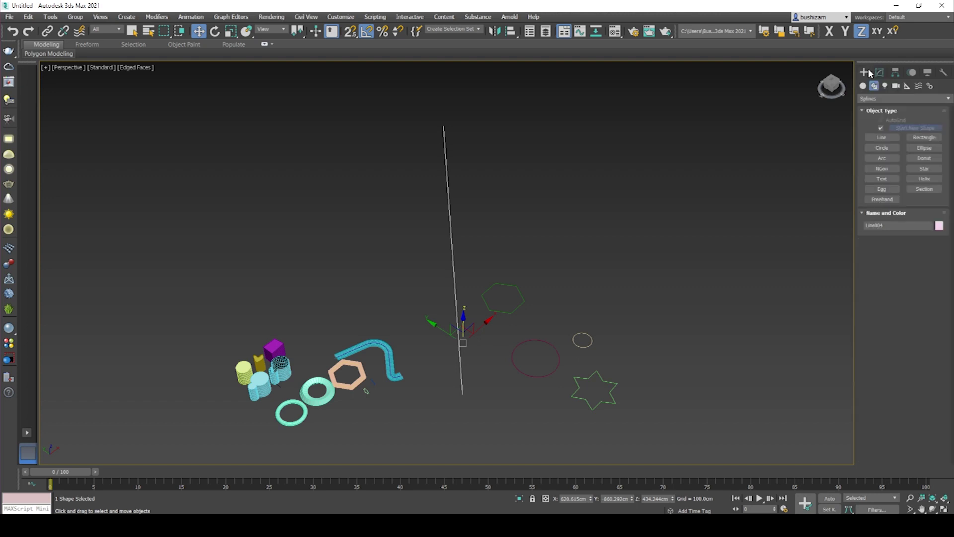
{"action": "left_click", "coordinate": [863, 85]}
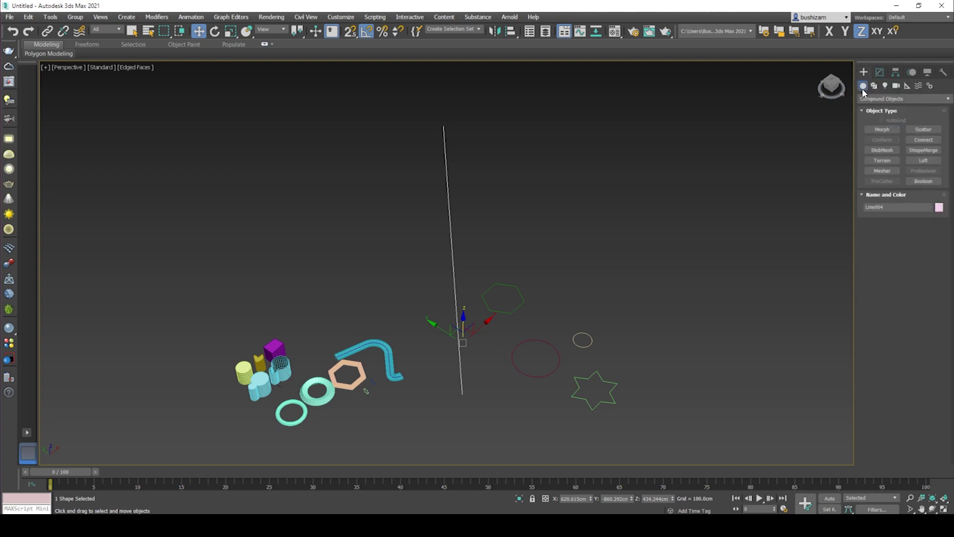
{"action": "left_click", "coordinate": [923, 160]}
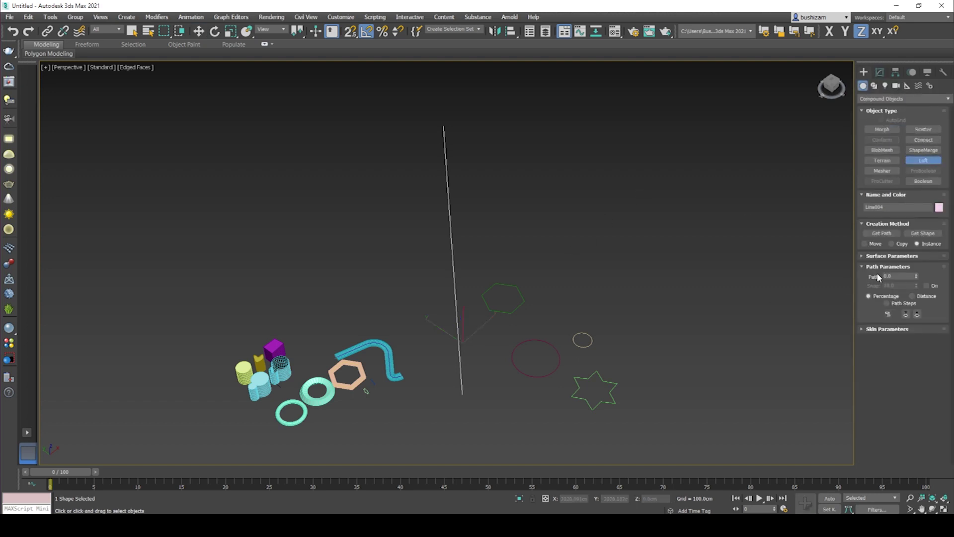
{"action": "left_click", "coordinate": [922, 233]}
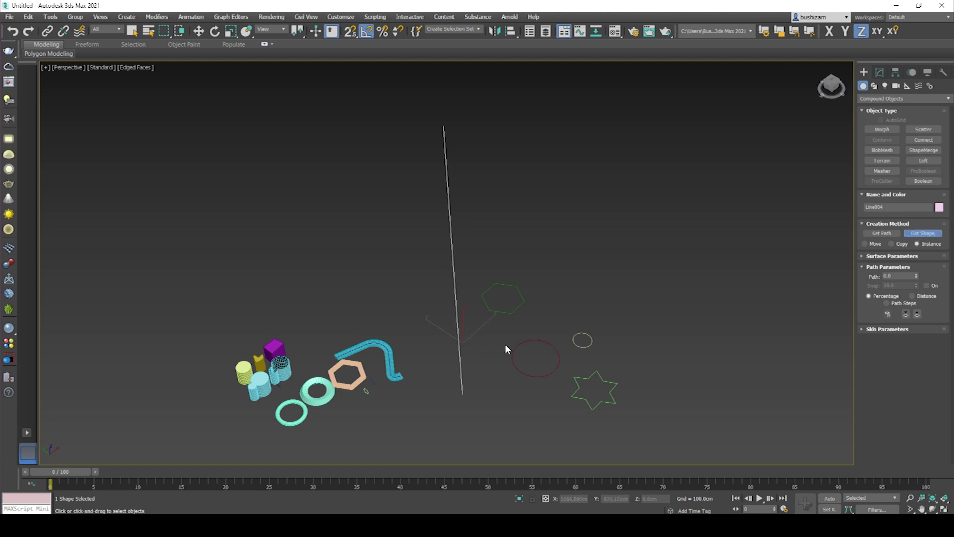
{"action": "left_click", "coordinate": [521, 338]}
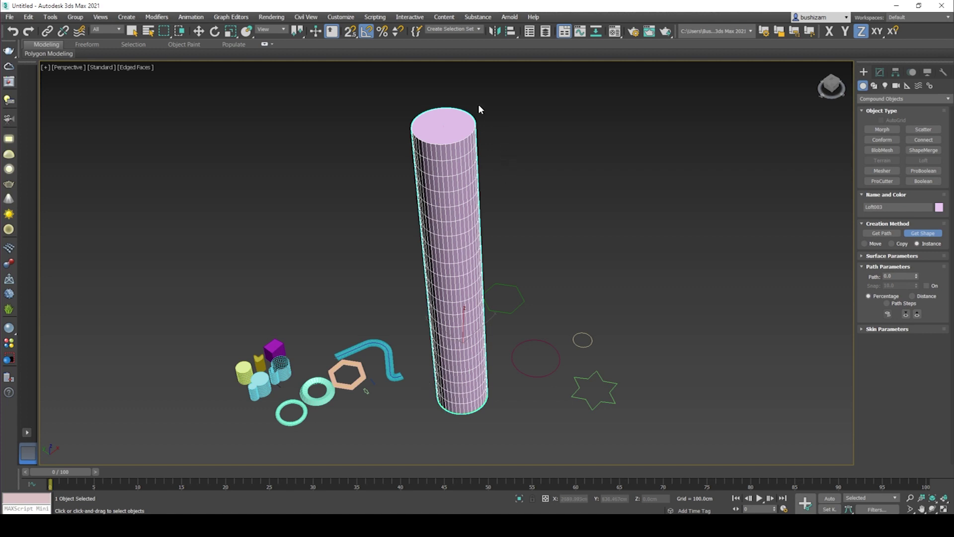
- Try the hexagon, small circle and star in turn as the loft's starting cross-section, ending with the large circle again
{"action": "mouse_move", "coordinate": [488, 193]}
{"action": "middle_mouse_down", "text": "alt"}
{"action": "mouse_move", "coordinate": [483, 200]}
{"action": "mouse_move", "coordinate": [481, 190]}
{"action": "middle_mouse_up", "text": "alt"}
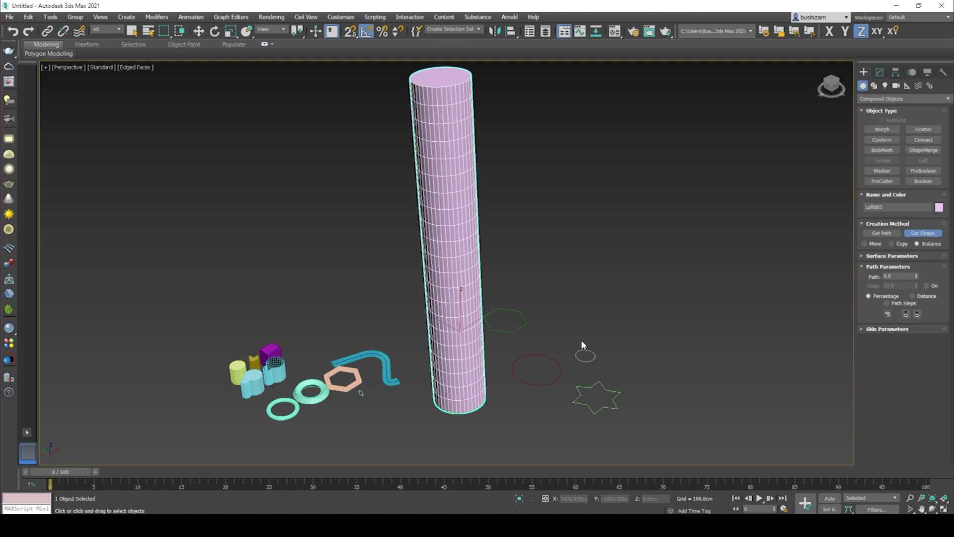
{"action": "left_click", "coordinate": [521, 326]}
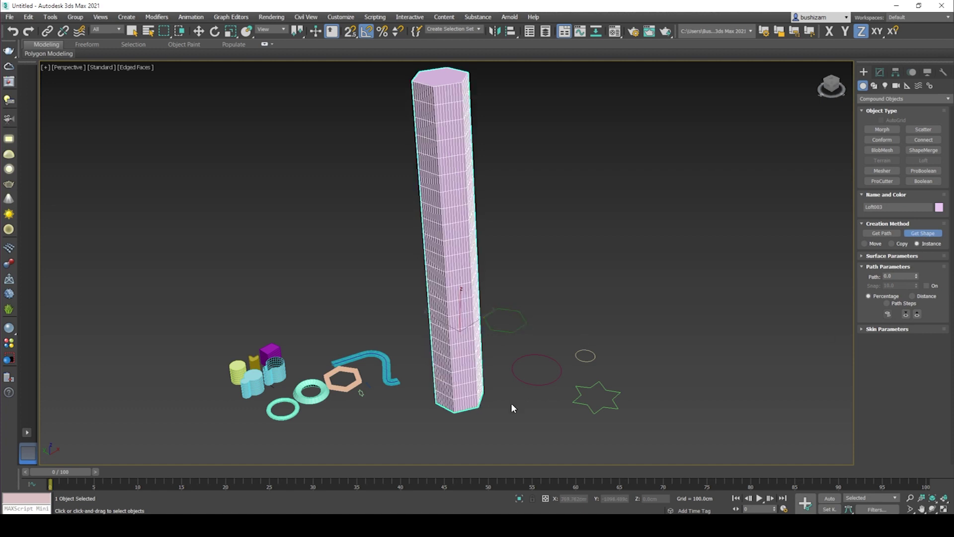
{"action": "left_click", "coordinate": [583, 359]}
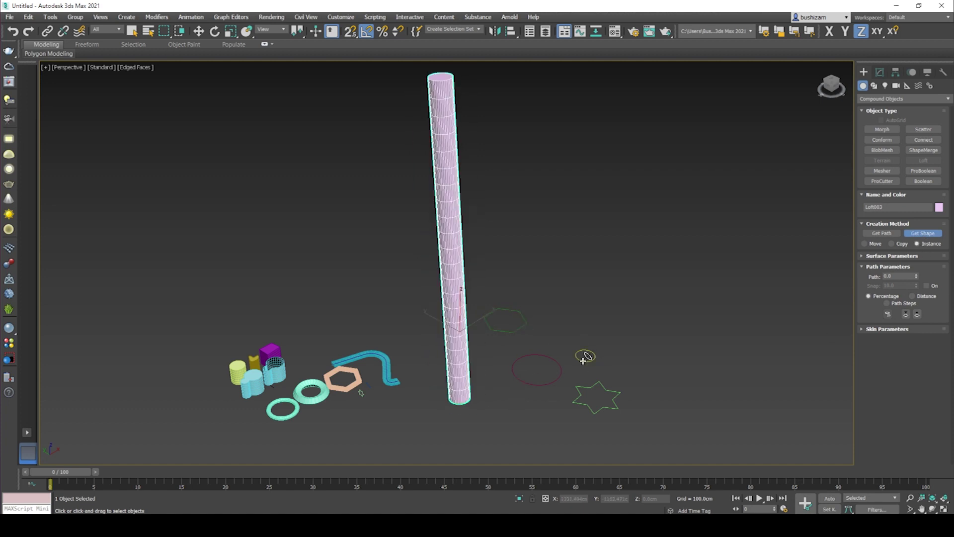
{"action": "left_click", "coordinate": [590, 385]}
{"action": "left_click", "coordinate": [522, 380]}
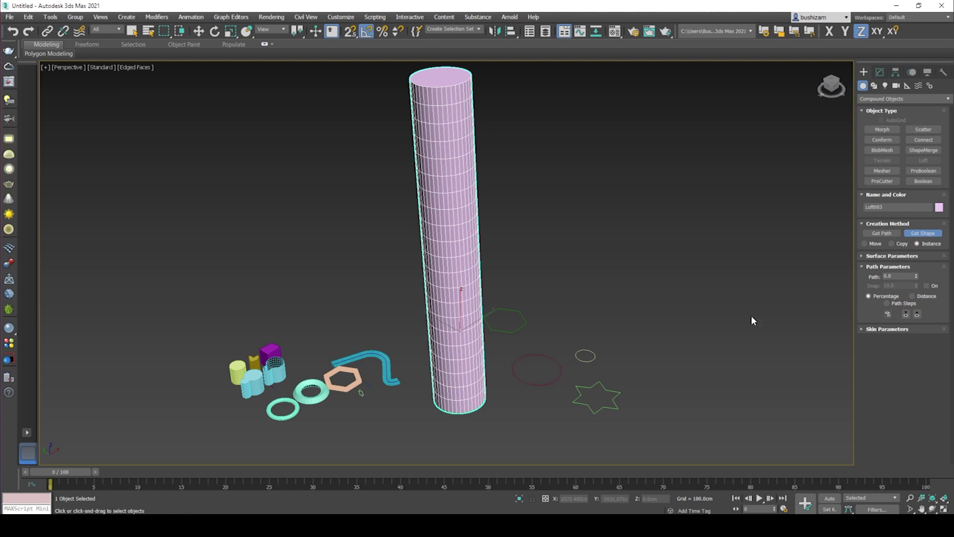
- Set the loft's path position to 30 percent and add the hexagon as the cross-section there
{"action": "left_click_drag", "start_coordinate": [895, 276], "coordinate": [879, 279]}
{"action": "type", "text": "30"}
{"action": "left_click", "coordinate": [923, 233]}
{"action": "left_click", "coordinate": [520, 324]}
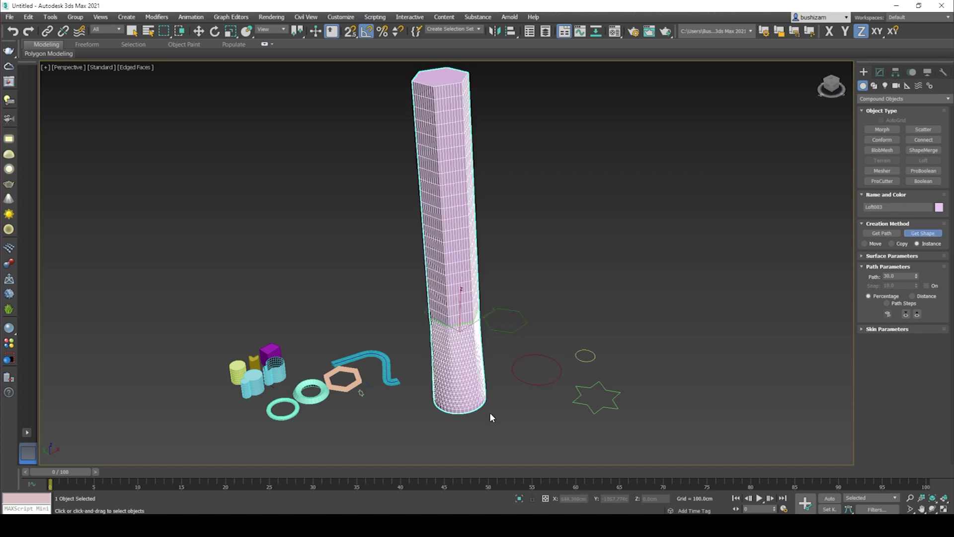
{"action": "scroll", "coordinate": [458, 365], "scroll_direction": "up", "scroll_amount": 2}
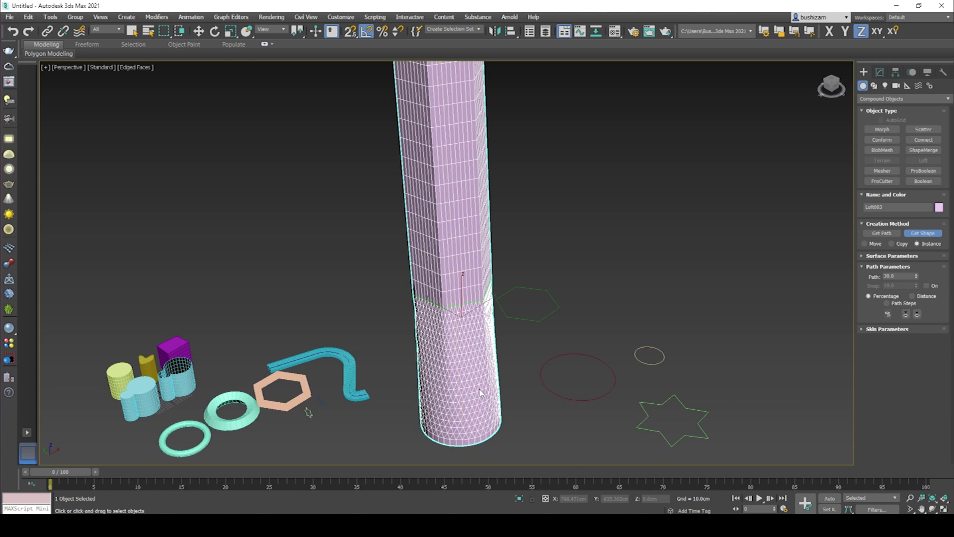
{"action": "middle_click_drag", "start_coordinate": [500, 365], "coordinate": [440, 319], "text": "alt"}
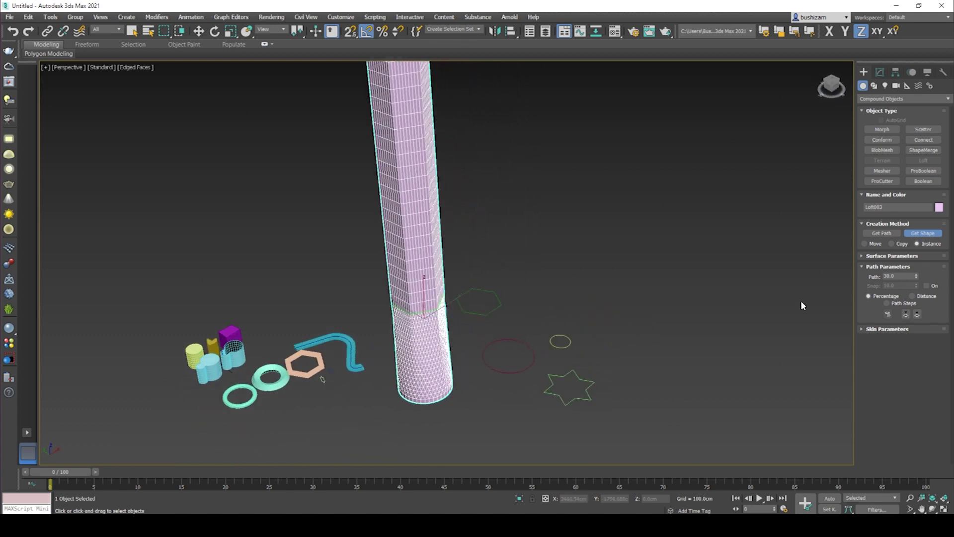
- Set the loft's path position to 60 percent and add the star as the cross-section there
{"action": "left_click_drag", "start_coordinate": [903, 276], "coordinate": [878, 278]}
{"action": "type", "text": "60"}
{"action": "key", "text": "Return"}
{"action": "left_click", "coordinate": [924, 233]}
{"action": "left_click", "coordinate": [586, 381]}
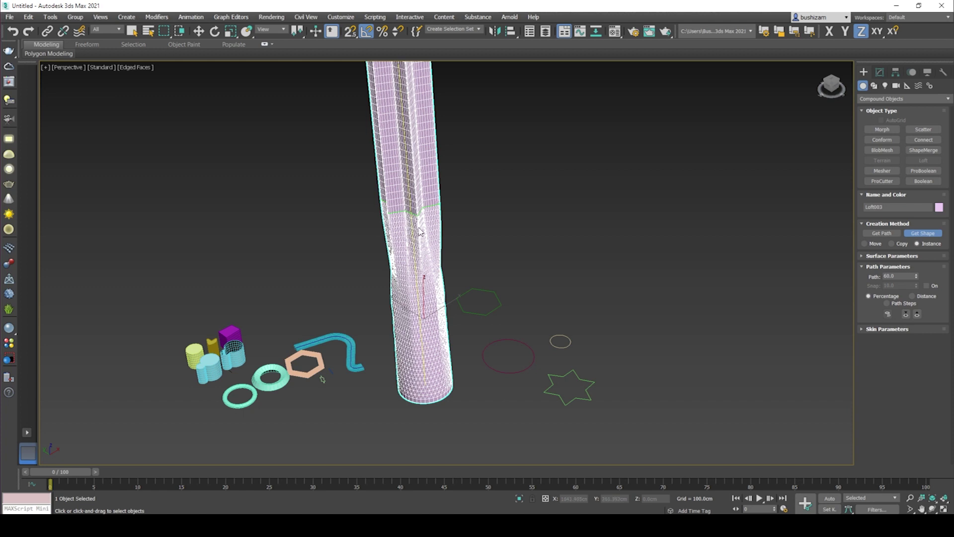
{"action": "middle_click_drag", "start_coordinate": [421, 230], "coordinate": [480, 234]}
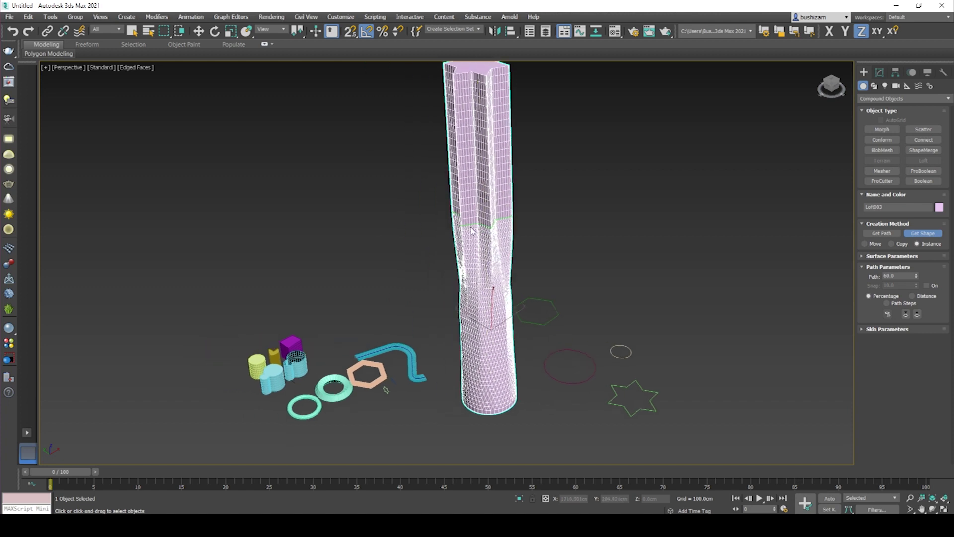
{"action": "mouse_move", "coordinate": [483, 305]}
{"action": "middle_mouse_down", "text": "alt"}
{"action": "mouse_move", "coordinate": [555, 264]}
{"action": "mouse_move", "coordinate": [483, 311]}
{"action": "middle_mouse_up", "text": "alt"}
{"action": "middle_click_drag", "start_coordinate": [480, 253], "coordinate": [430, 298], "text": "alt"}
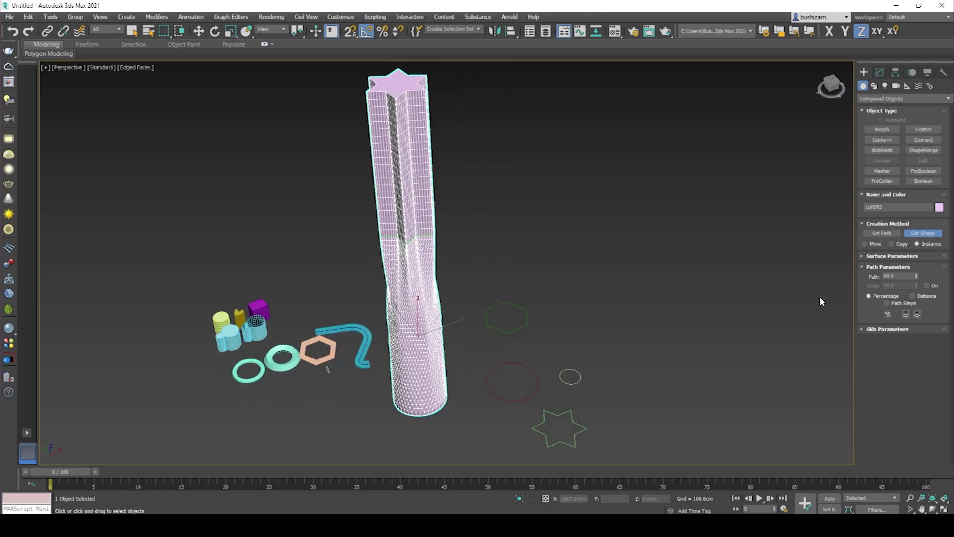
- Set the loft's path position to 100 percent, add the small circle as its end cross-section, and deselect the loft
{"action": "double_click", "coordinate": [891, 276]}
{"action": "type", "text": "100"}
{"action": "left_click", "coordinate": [922, 233]}
{"action": "left_click", "coordinate": [579, 373]}
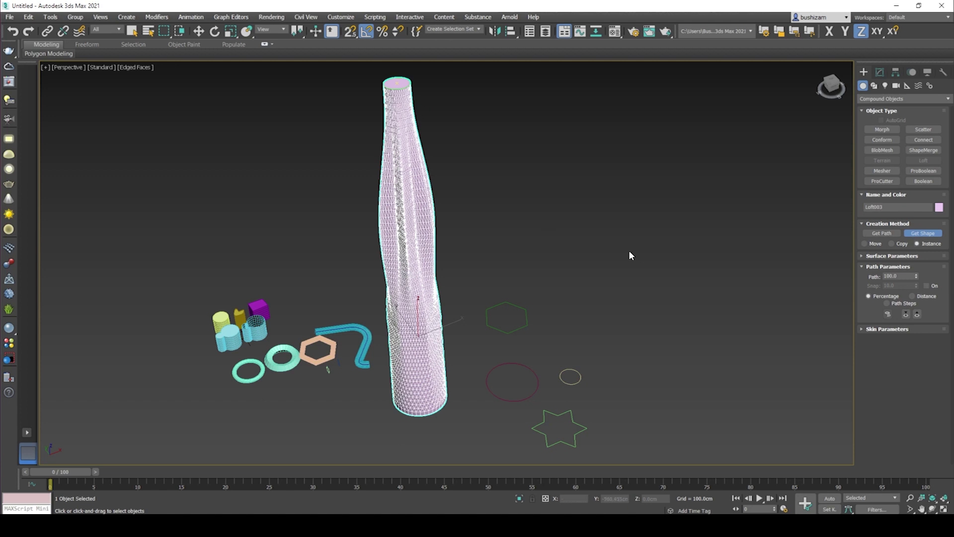
{"action": "key", "text": "w"}
{"action": "left_click", "coordinate": [578, 259]}
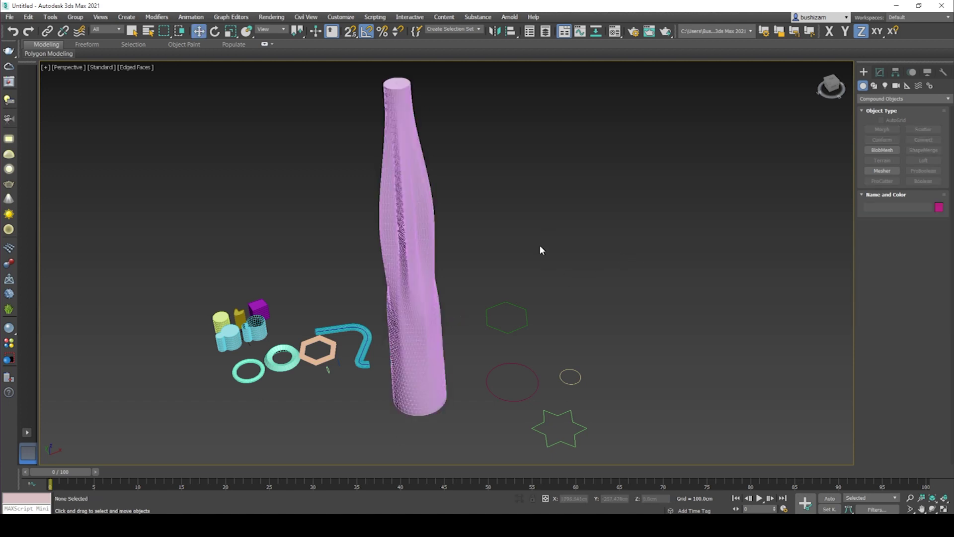
- Scale up the small source circle uniformly to test its effect on the loft, and deselect it
{"action": "middle_click_drag", "start_coordinate": [476, 251], "coordinate": [475, 274], "text": "alt"}
{"action": "middle_click_drag", "start_coordinate": [551, 338], "coordinate": [570, 343], "text": "alt"}
{"action": "left_click", "coordinate": [568, 348]}
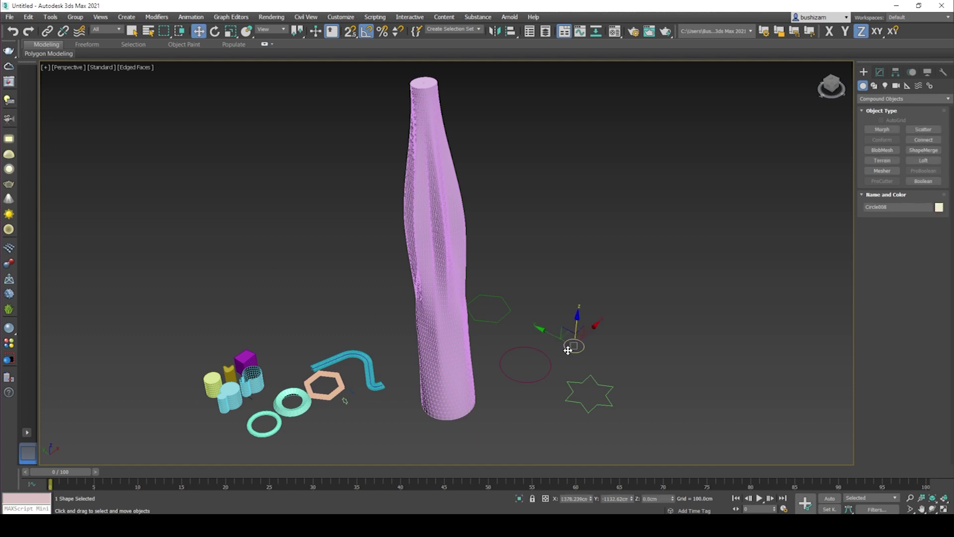
{"action": "key", "text": "r"}
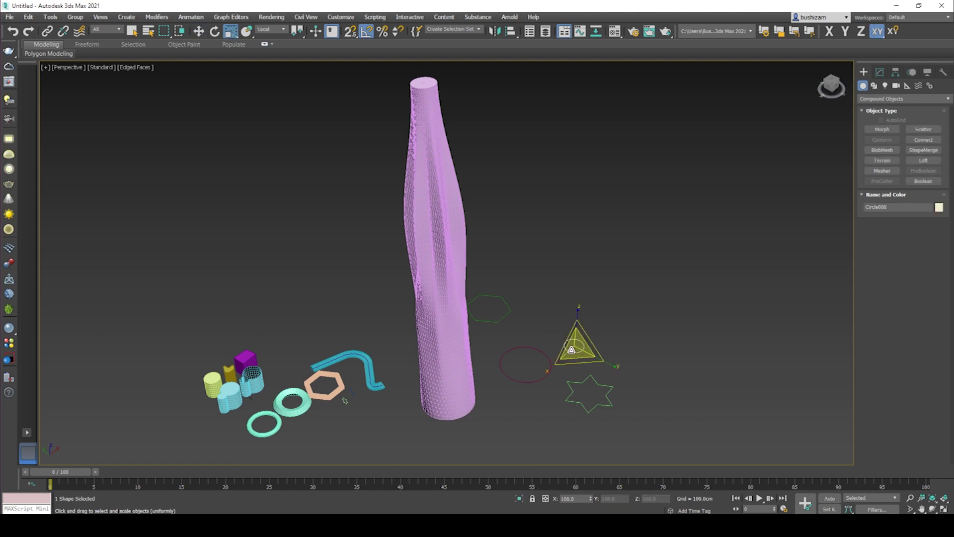
{"action": "left_click_drag", "start_coordinate": [569, 358], "coordinate": [608, 298]}
{"action": "left_click", "coordinate": [626, 297]}
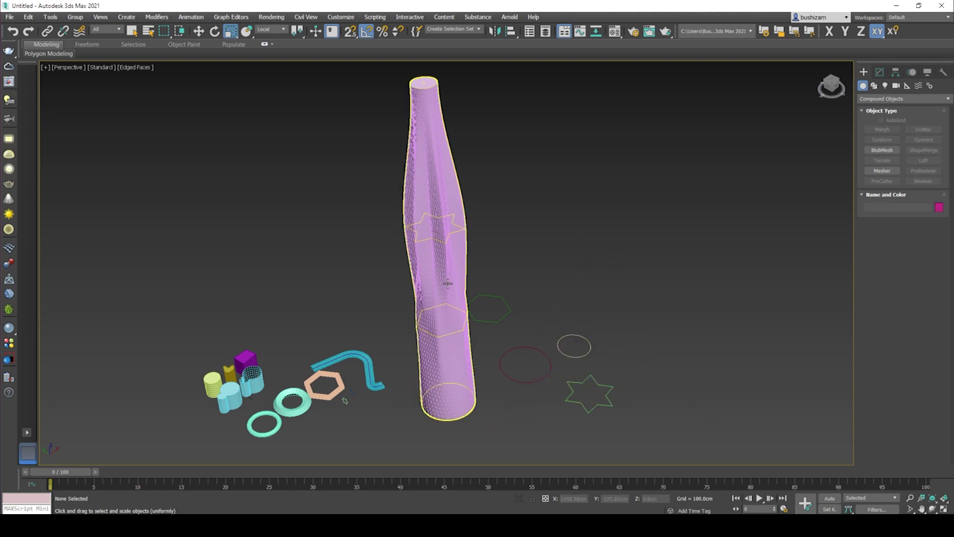
- Delete the four source shapes beside the loft: both circles, the hexagon and the star
{"action": "left_click_drag", "start_coordinate": [567, 377], "coordinate": [502, 413]}
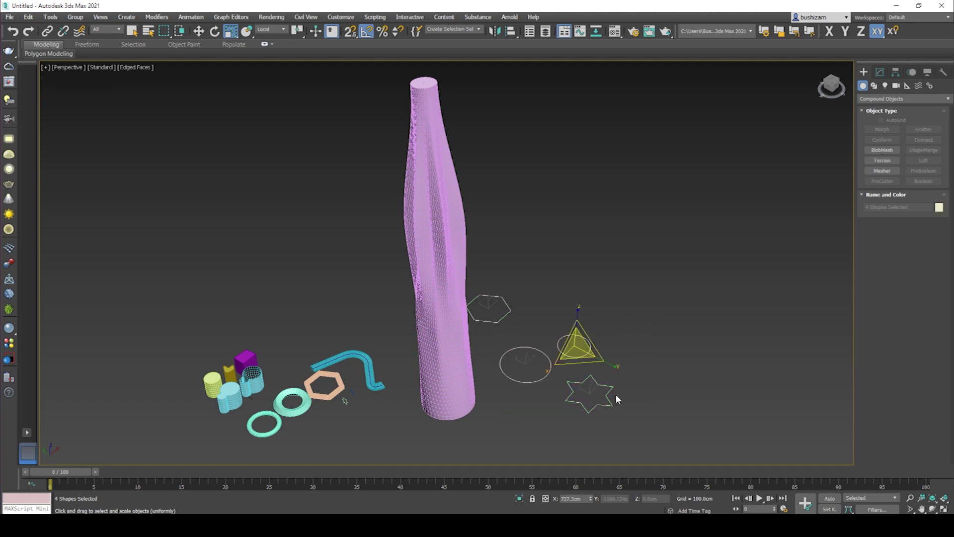
{"action": "key", "text": "w"}
{"action": "key", "text": "Delete"}
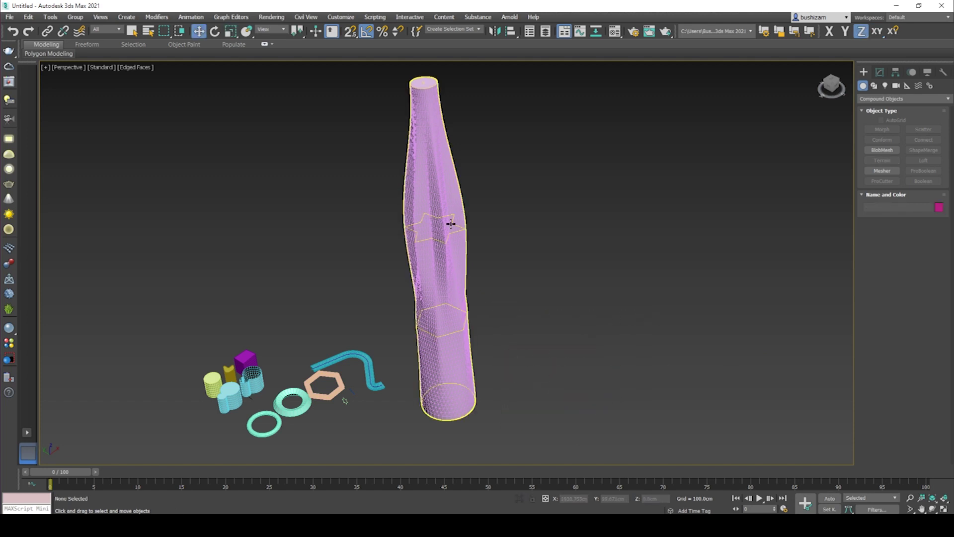
- Move the loft away from its vertical path line and delete the line left behind
{"action": "left_click", "coordinate": [441, 188]}
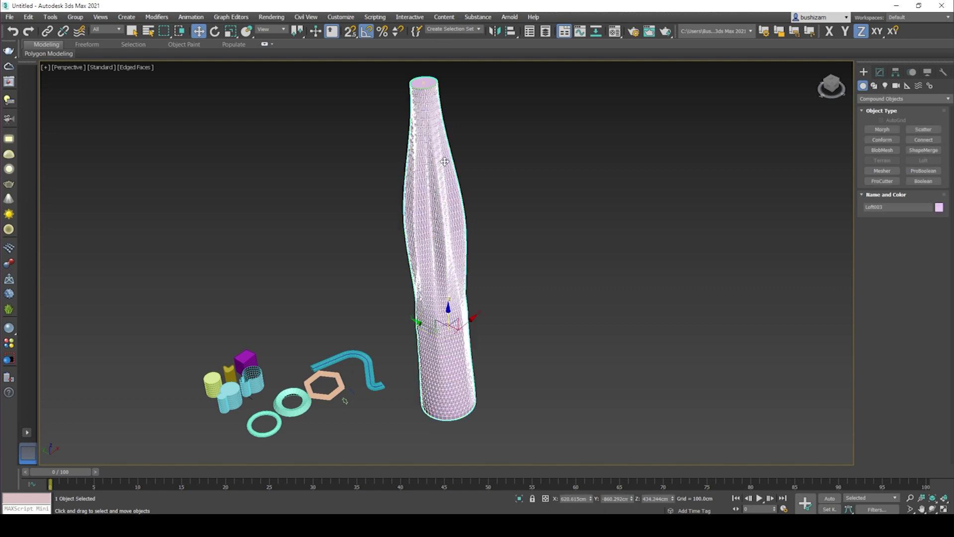
{"action": "middle_click_drag", "start_coordinate": [504, 236], "coordinate": [499, 249], "text": "alt"}
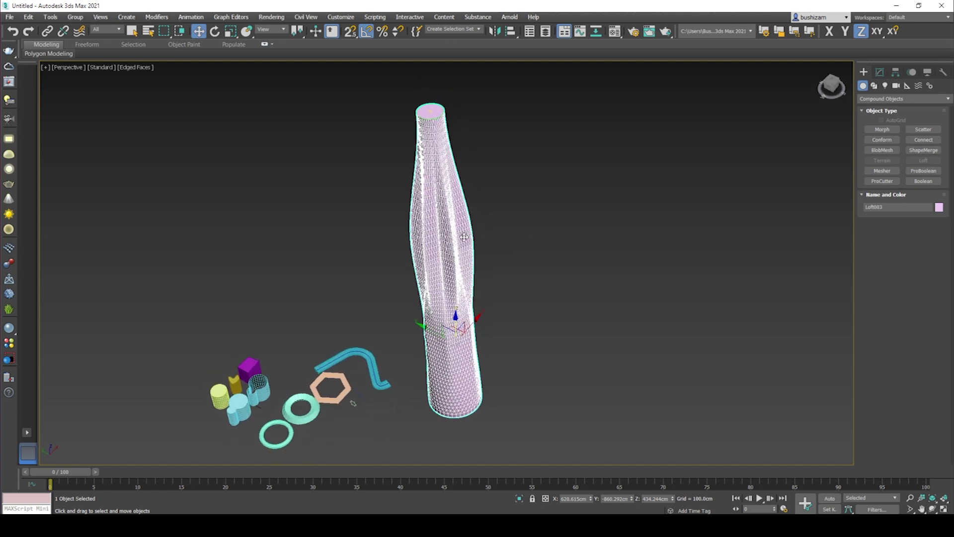
{"action": "left_click", "coordinate": [880, 72]}
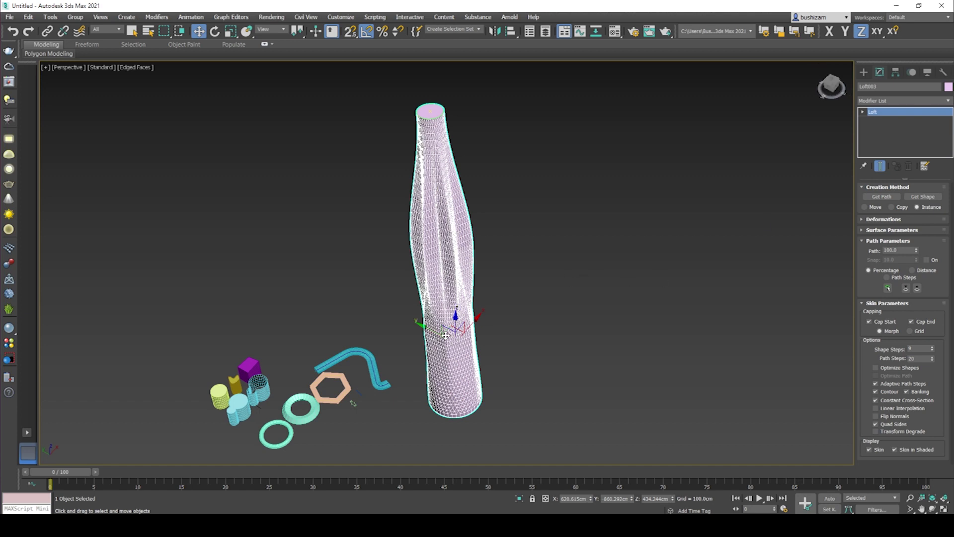
{"action": "left_click_drag", "start_coordinate": [442, 335], "coordinate": [534, 383]}
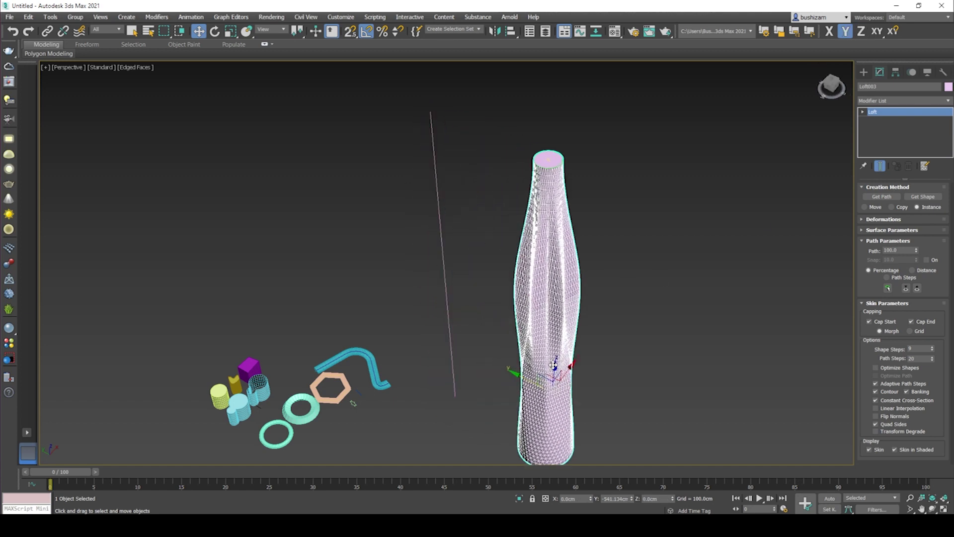
{"action": "left_click", "coordinate": [446, 283]}
{"action": "key", "text": "Delete"}
- Select the loft again and move it horizontally back toward where the path line stood
{"action": "left_click", "coordinate": [549, 333]}
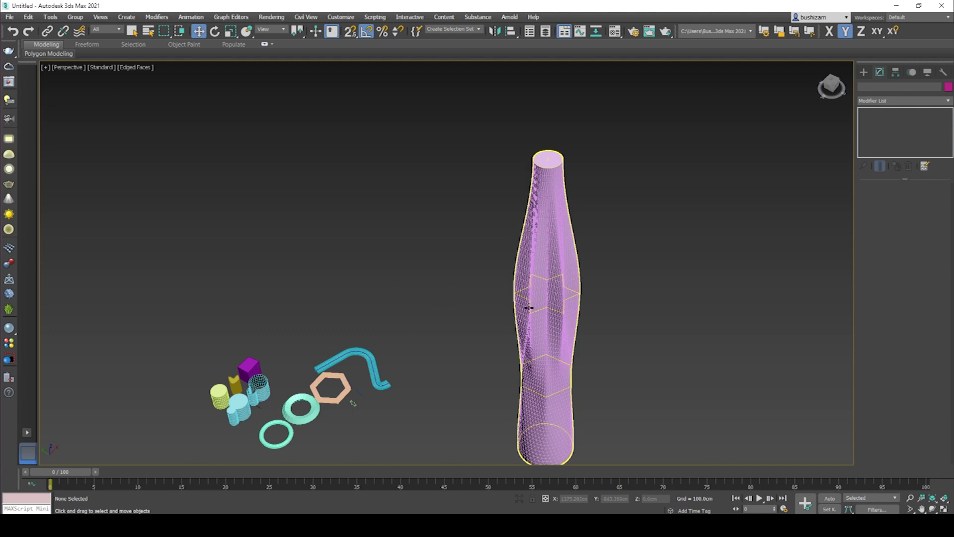
{"action": "left_click_drag", "start_coordinate": [547, 380], "coordinate": [505, 314]}
{"action": "middle_click_drag", "start_coordinate": [505, 314], "coordinate": [560, 357], "text": "alt"}
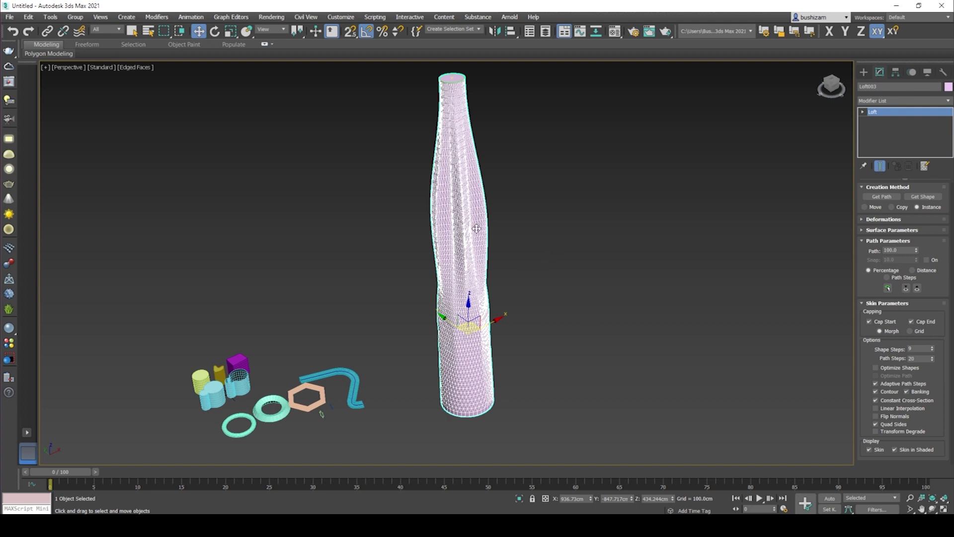
- At the loft's Shape level, select the star cross-section at 60 percent and rotate it about its Z axis
{"action": "left_click", "coordinate": [863, 112]}
{"action": "left_click", "coordinate": [879, 121]}
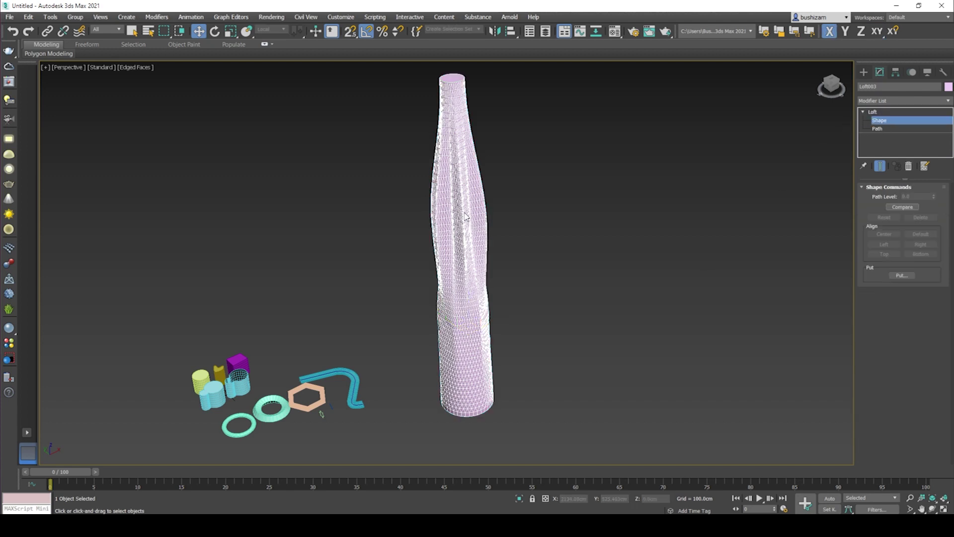
{"action": "left_click", "coordinate": [458, 233]}
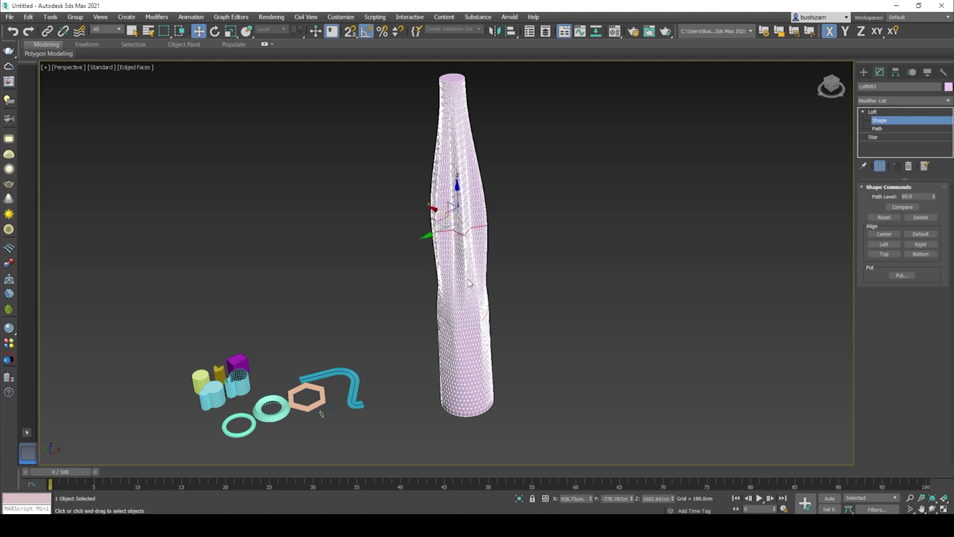
{"action": "key", "text": "e"}
{"action": "left_click_drag", "start_coordinate": [442, 240], "coordinate": [494, 249]}
{"action": "mouse_move", "coordinate": [509, 247]}
{"action": "middle_mouse_down", "text": "alt"}
{"action": "mouse_move", "coordinate": [486, 230]}
{"action": "mouse_move", "coordinate": [455, 231]}
{"action": "mouse_move", "coordinate": [438, 252]}
{"action": "mouse_move", "coordinate": [452, 271]}
{"action": "mouse_move", "coordinate": [488, 266]}
{"action": "mouse_move", "coordinate": [503, 254]}
{"action": "mouse_move", "coordinate": [494, 249]}
{"action": "mouse_move", "coordinate": [517, 243]}
{"action": "middle_mouse_up", "text": "alt"}
{"action": "scroll", "coordinate": [491, 254], "scroll_direction": "up", "scroll_amount": 3}
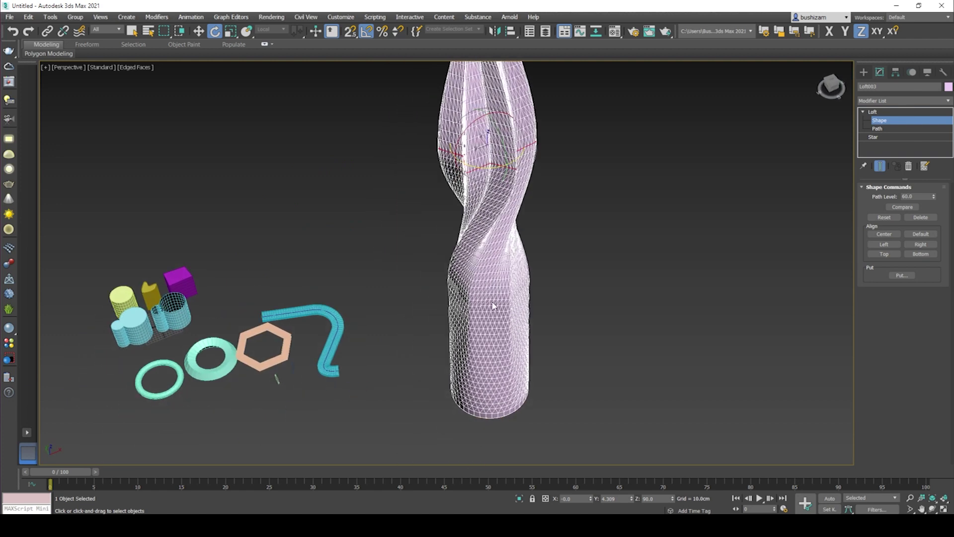
- Rotate the hexagonal cross-section about its vertical axis, and rotate the star cross-section in the opposite direction
{"action": "left_click", "coordinate": [488, 305]}
{"action": "left_click_drag", "start_coordinate": [480, 307], "coordinate": [527, 285]}
{"action": "left_click", "coordinate": [503, 165]}
{"action": "left_click_drag", "start_coordinate": [502, 166], "coordinate": [467, 169]}
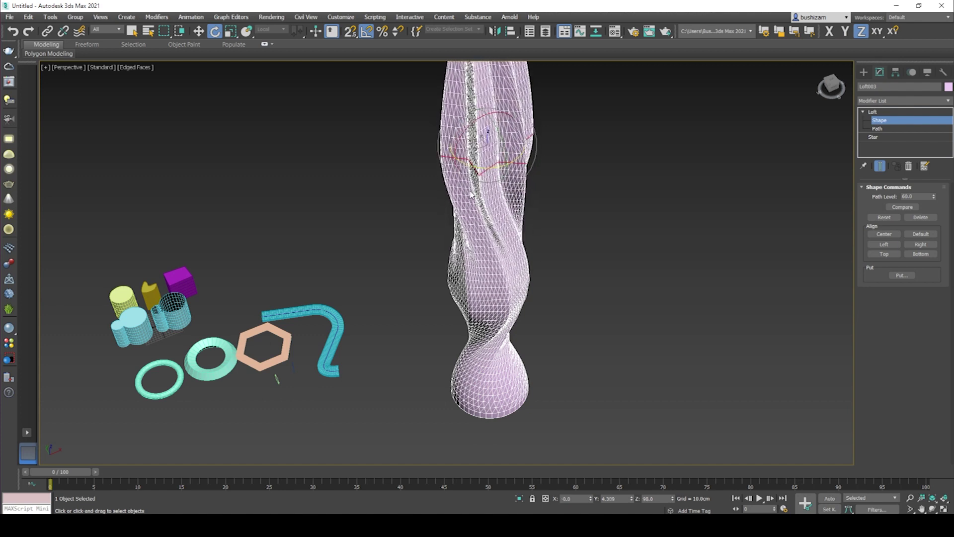
- Tilt the star cross-section of the loft about its Y axis and inspect the twisted surface up close
{"action": "middle_click_drag", "start_coordinate": [508, 254], "coordinate": [485, 249], "text": "alt"}
{"action": "scroll", "coordinate": [485, 249], "scroll_direction": "down", "scroll_amount": 5}
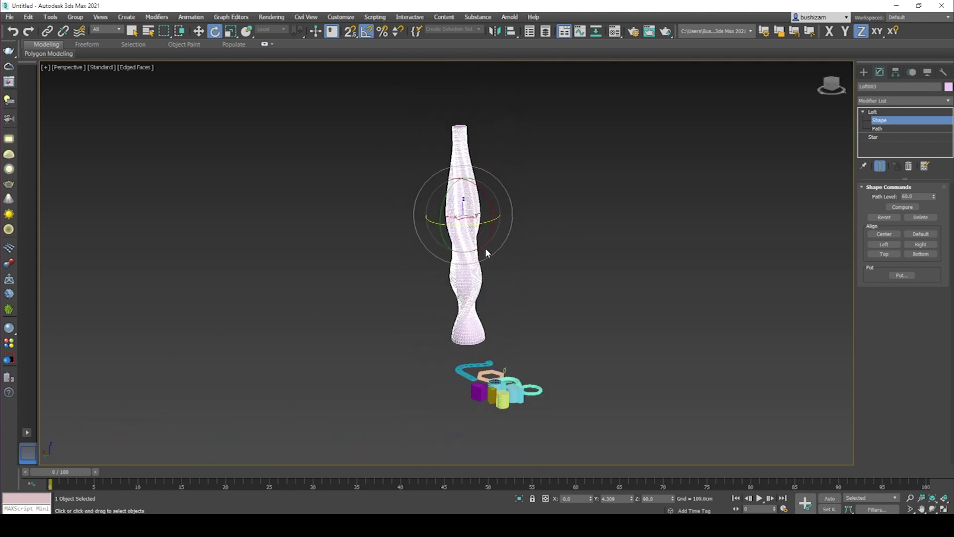
{"action": "middle_click_drag", "start_coordinate": [553, 197], "coordinate": [501, 234], "text": "alt"}
{"action": "left_click_drag", "start_coordinate": [498, 209], "coordinate": [487, 198]}
{"action": "scroll", "coordinate": [472, 243], "scroll_direction": "up", "scroll_amount": 5}
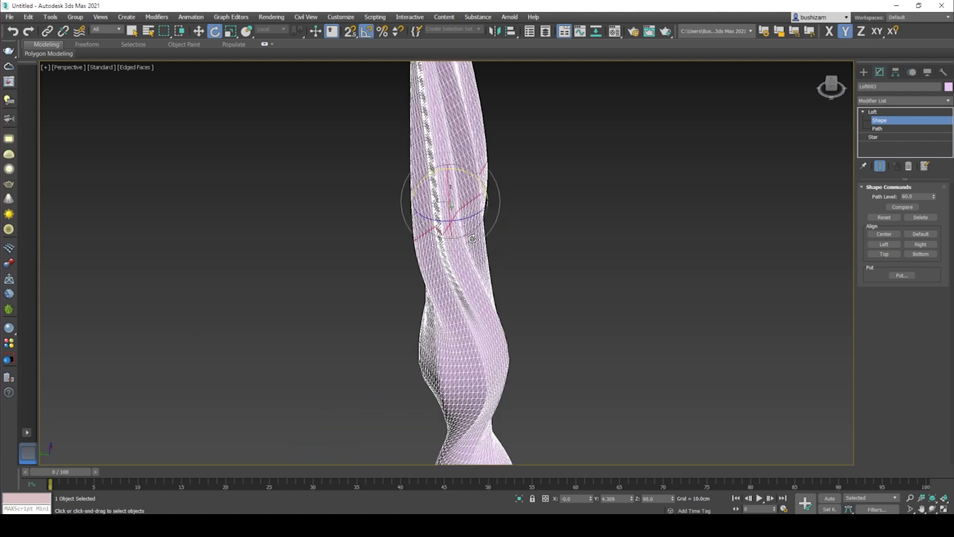
- Undo the latest loft edits until sub-object editing is left and the loft's last move is reverted
{"action": "key", "text": "ctrl+z"}
{"action": "key", "text": "ctrl+z"}
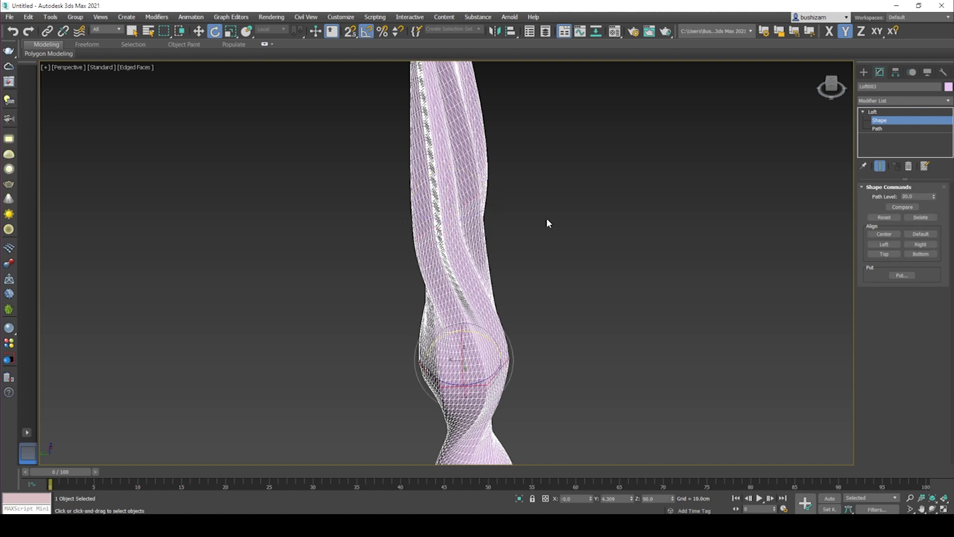
{"action": "key", "text": "ctrl+y"}
{"action": "left_click", "coordinate": [517, 229]}
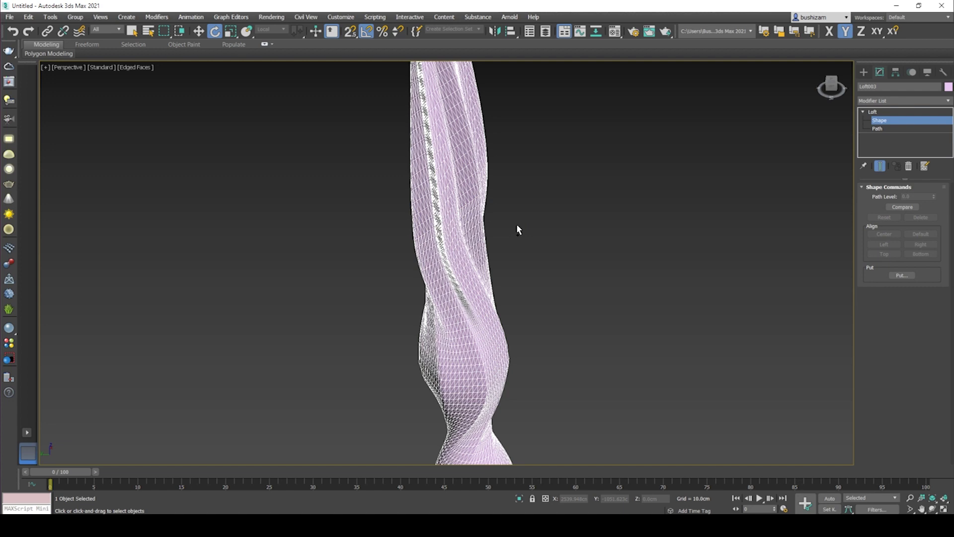
{"action": "left_click", "coordinate": [13, 32]}
{"action": "left_click", "coordinate": [12, 32]}
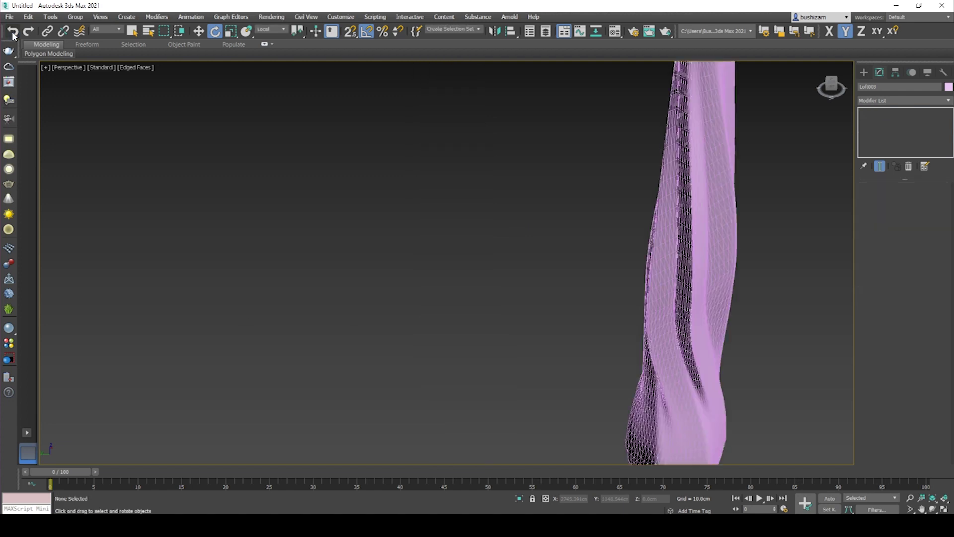
- Move the whole loft to the other side of the small sample objects, freeing space for a new model
{"action": "scroll", "coordinate": [652, 216], "scroll_direction": "down", "scroll_amount": 3}
{"action": "middle_click_drag", "start_coordinate": [673, 217], "coordinate": [525, 234]}
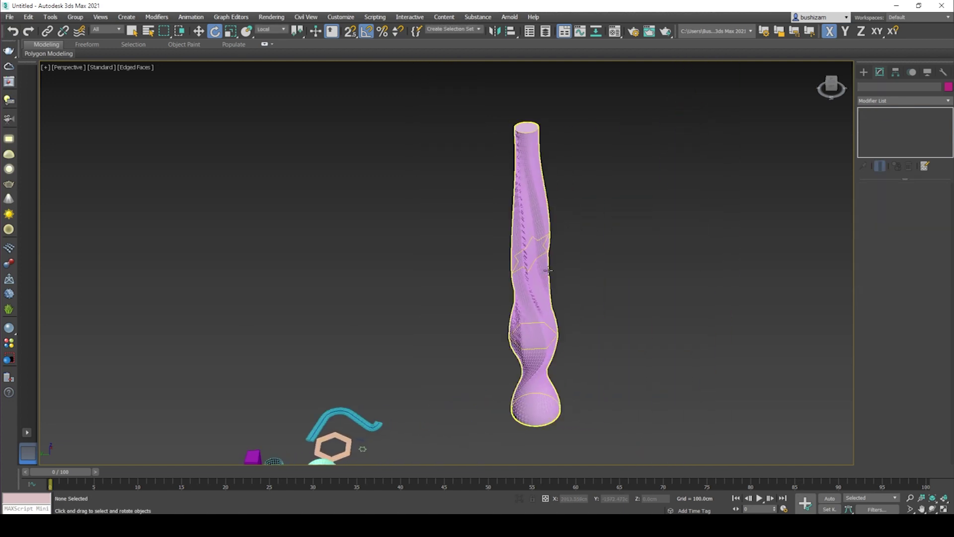
{"action": "middle_click_drag", "start_coordinate": [582, 257], "coordinate": [526, 265], "text": "alt"}
{"action": "scroll", "coordinate": [499, 270], "scroll_direction": "down", "scroll_amount": 3}
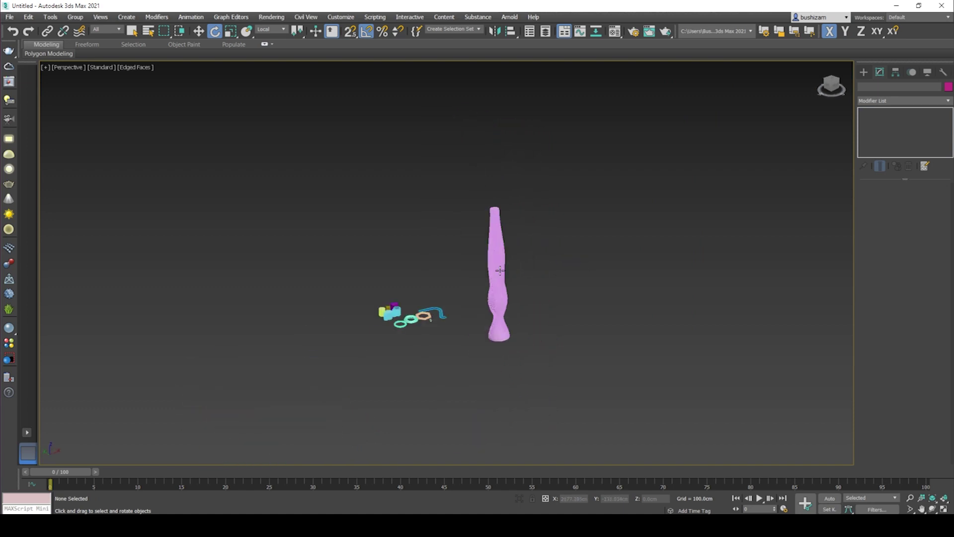
{"action": "left_click", "coordinate": [511, 271]}
{"action": "scroll", "coordinate": [514, 274], "scroll_direction": "up", "scroll_amount": 2}
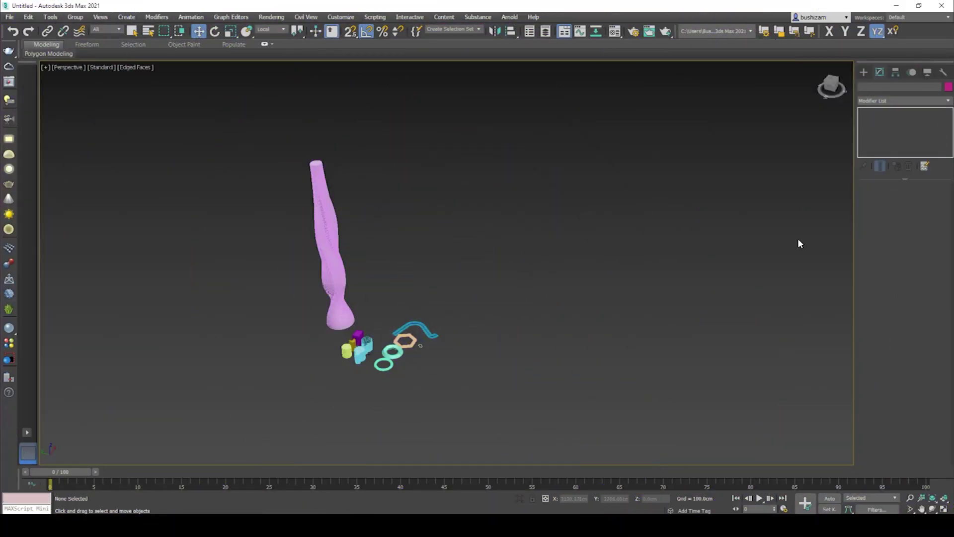
- Bring up the reference photo of the lattice tower made of sticks, study its structure, and move it out of view
{"action": "left_click_drag", "start_coordinate": [953, 105], "coordinate": [555, 84]}
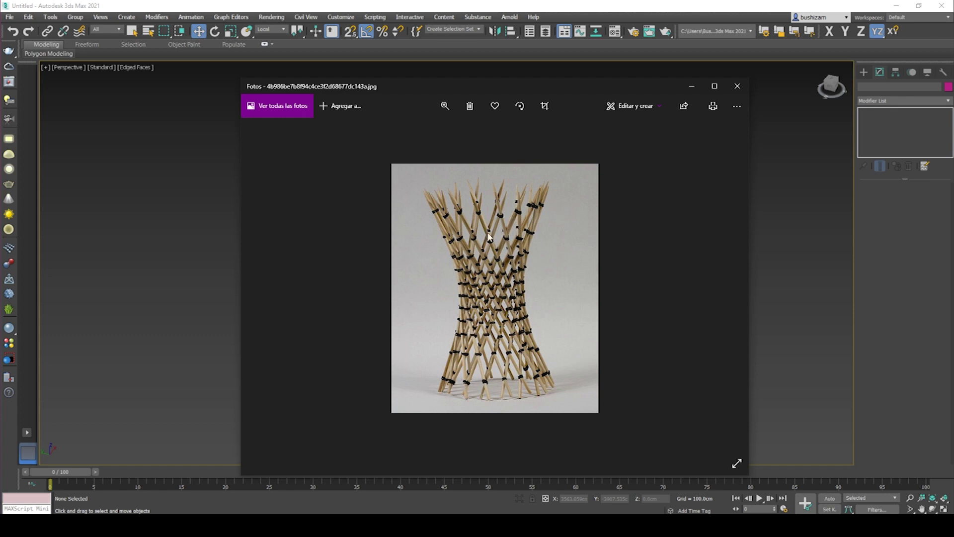
{"action": "left_click_drag", "start_coordinate": [452, 85], "coordinate": [953, 139]}
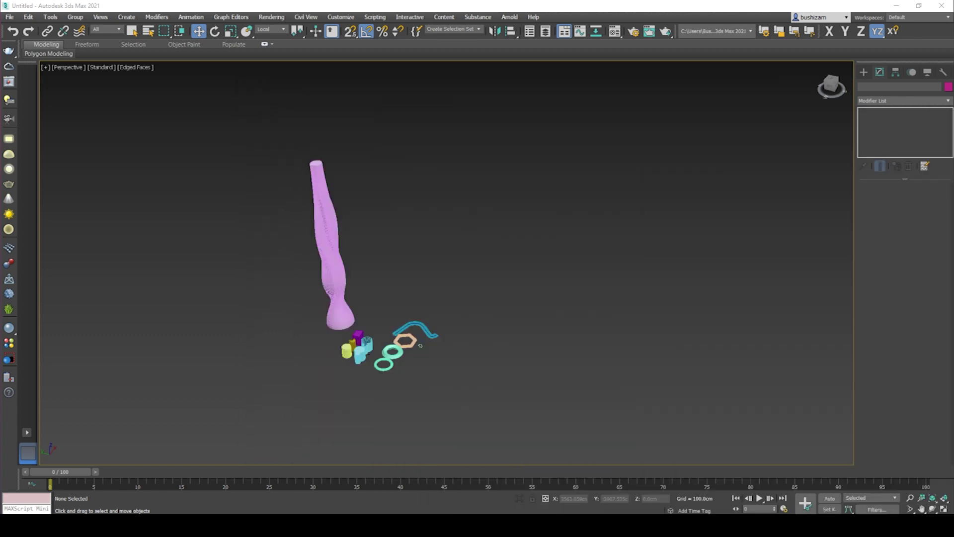
- Create a standard primitive cylinder beside the existing objects, with a radius of about 452 cm and a height of about 2128 cm
{"action": "left_click", "coordinate": [864, 72]}
{"action": "left_click", "coordinate": [877, 99]}
{"action": "left_click", "coordinate": [878, 107]}
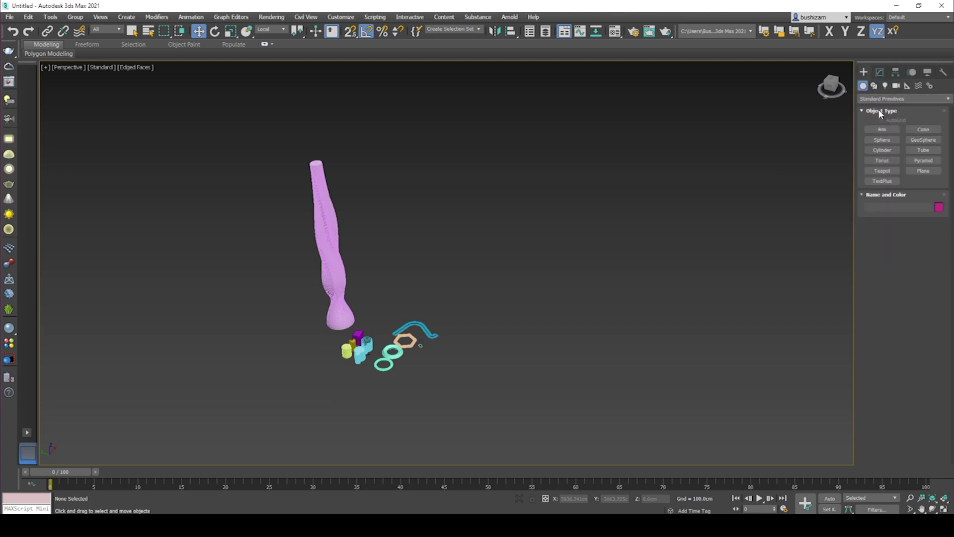
{"action": "left_click", "coordinate": [882, 150]}
{"action": "left_click_drag", "start_coordinate": [491, 311], "coordinate": [539, 313]}
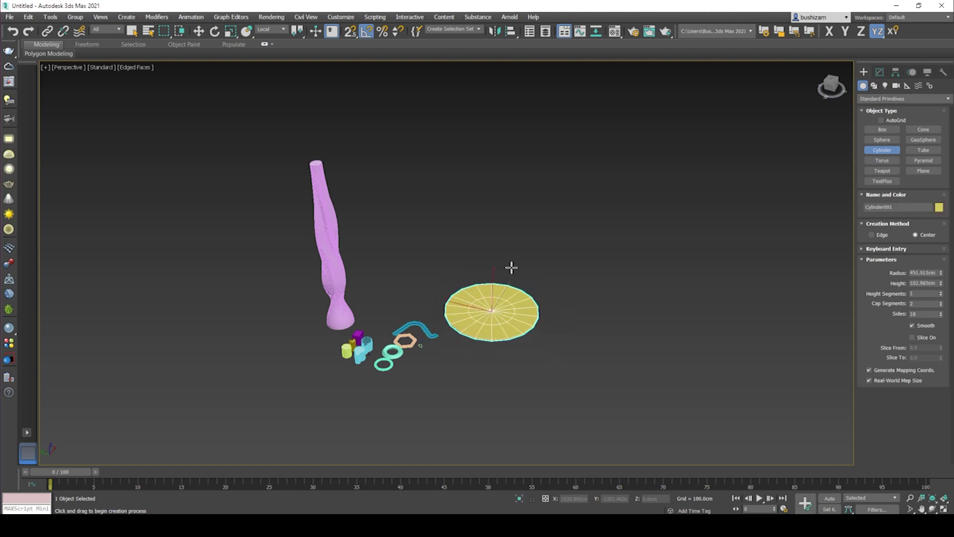
{"action": "left_click", "coordinate": [507, 94]}
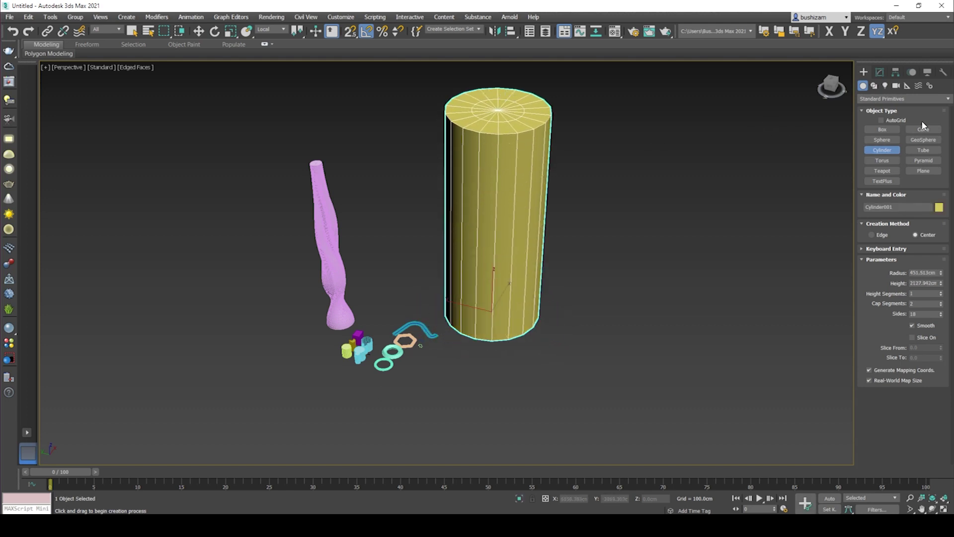
- Set the cylinder's radius to 200 cm and its height to 1000 cm
{"action": "left_click", "coordinate": [880, 73]}
{"action": "left_click", "coordinate": [921, 201]}
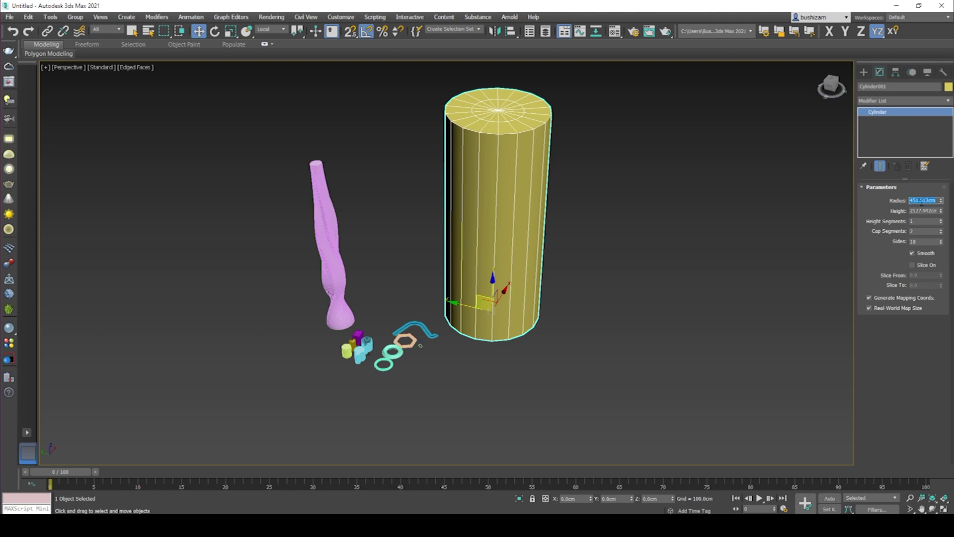
{"action": "type", "text": "200"}
{"action": "key", "text": "Tab"}
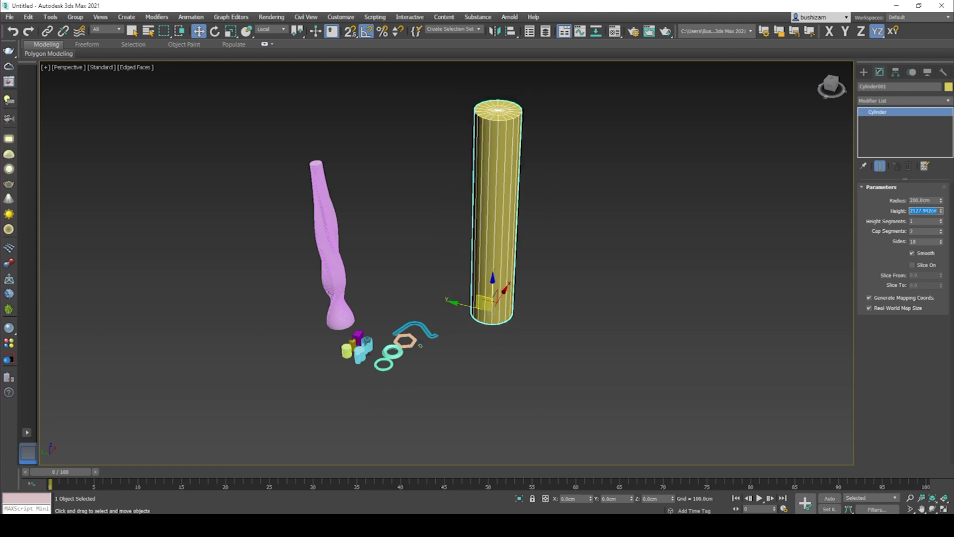
{"action": "type", "text": "1000"}
{"action": "key", "text": "Return"}
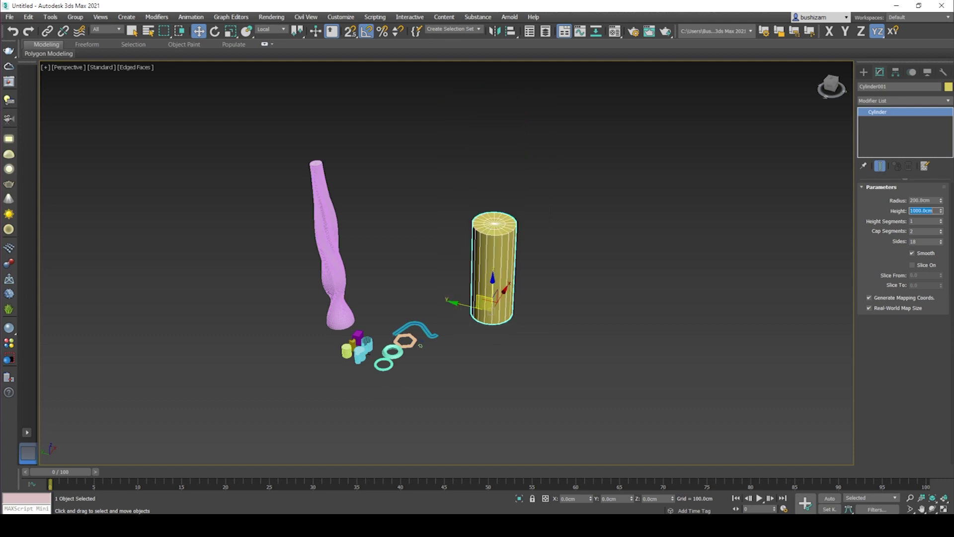
- Reduce the cylinder's cap segments to 1 and set its sides to 24
{"action": "scroll", "coordinate": [461, 258], "scroll_direction": "up", "scroll_amount": 4}
{"action": "middle_click_drag", "start_coordinate": [531, 294], "coordinate": [494, 276]}
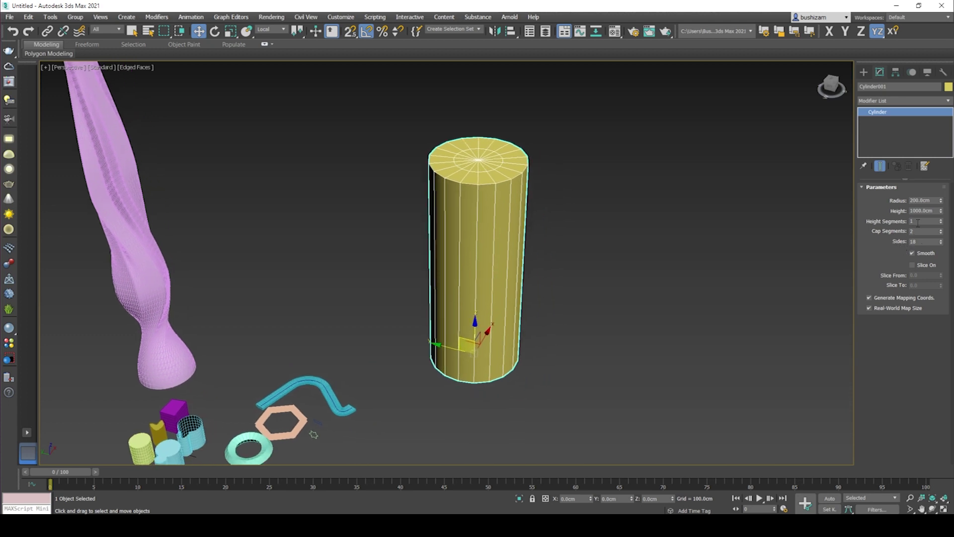
{"action": "left_click", "coordinate": [941, 233]}
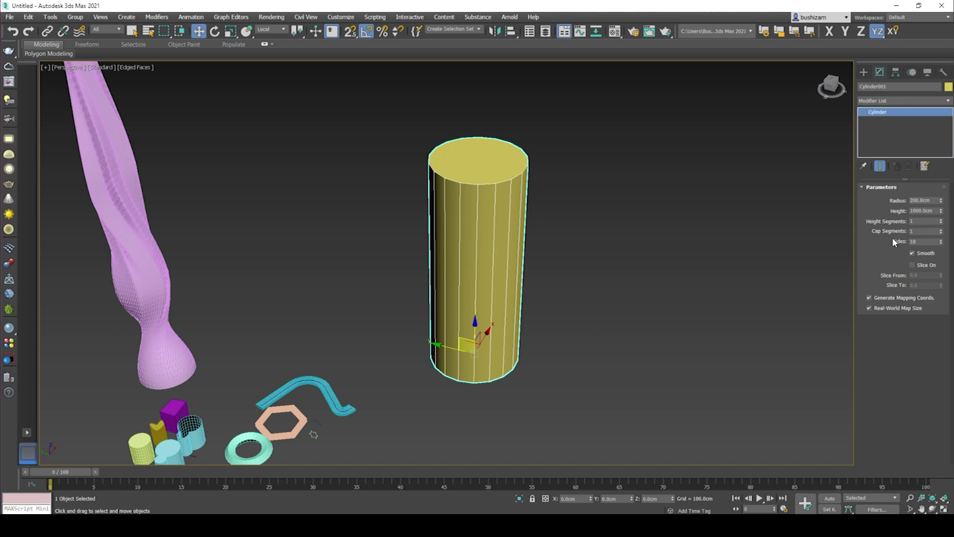
{"action": "left_click_drag", "start_coordinate": [925, 243], "coordinate": [908, 245]}
{"action": "type", "text": "24"}
{"action": "key", "text": "Return"}
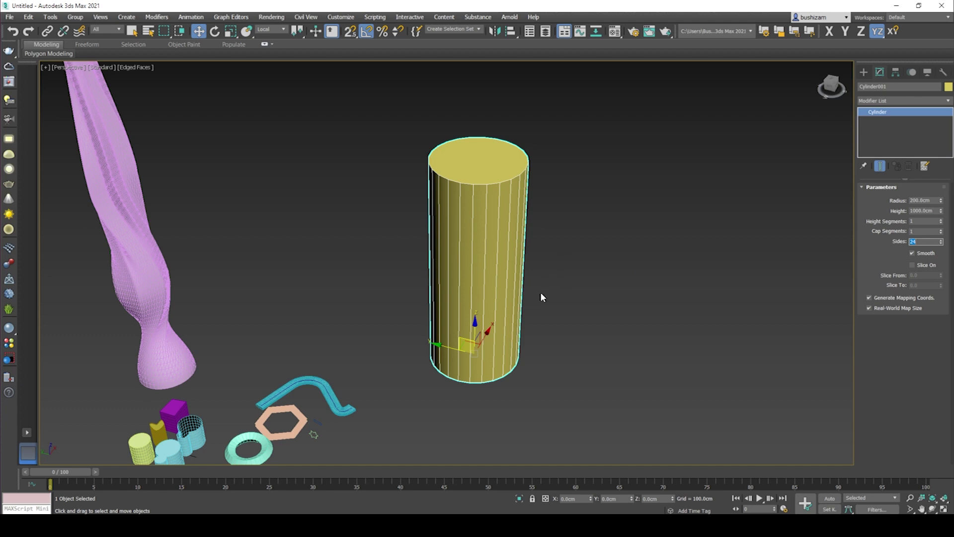
- Test higher cap segment counts on the cylinder and return the value to 1
{"action": "middle_click_drag", "start_coordinate": [556, 221], "coordinate": [565, 235]}
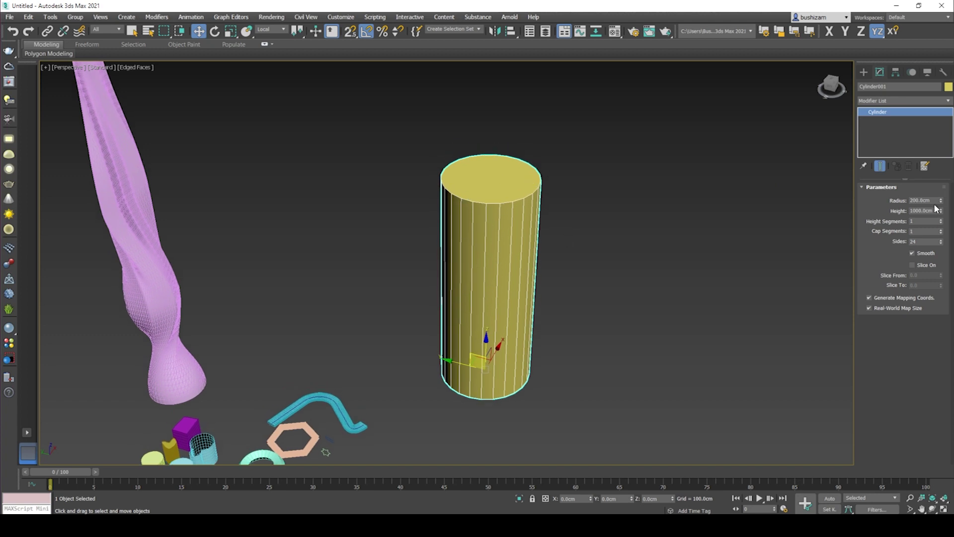
{"action": "left_click", "coordinate": [941, 229]}
{"action": "left_click", "coordinate": [941, 229]}
{"action": "left_click", "coordinate": [941, 230]}
{"action": "left_click", "coordinate": [941, 233]}
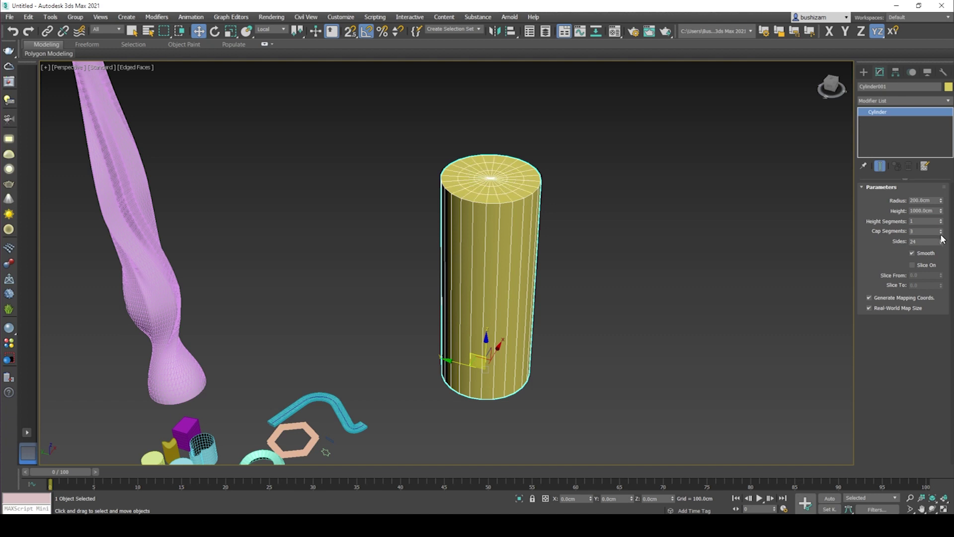
{"action": "left_click", "coordinate": [941, 233]}
{"action": "left_click", "coordinate": [941, 233]}
- Test higher height segment counts on the cylinder and return the value to 1
{"action": "left_click", "coordinate": [941, 220]}
{"action": "left_click", "coordinate": [942, 219]}
{"action": "left_click", "coordinate": [942, 220]}
{"action": "left_click", "coordinate": [942, 220]}
{"action": "left_click", "coordinate": [941, 224]}
{"action": "left_click", "coordinate": [941, 223]}
{"action": "left_click", "coordinate": [941, 223]}
{"action": "left_click", "coordinate": [941, 223]}
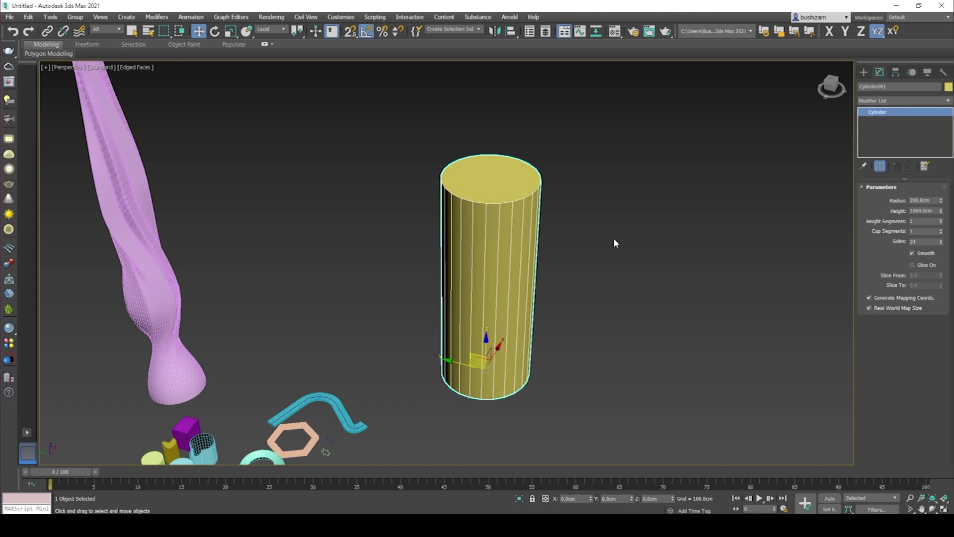
- Add a Twist modifier to the cylinder
{"action": "left_click", "coordinate": [948, 101]}
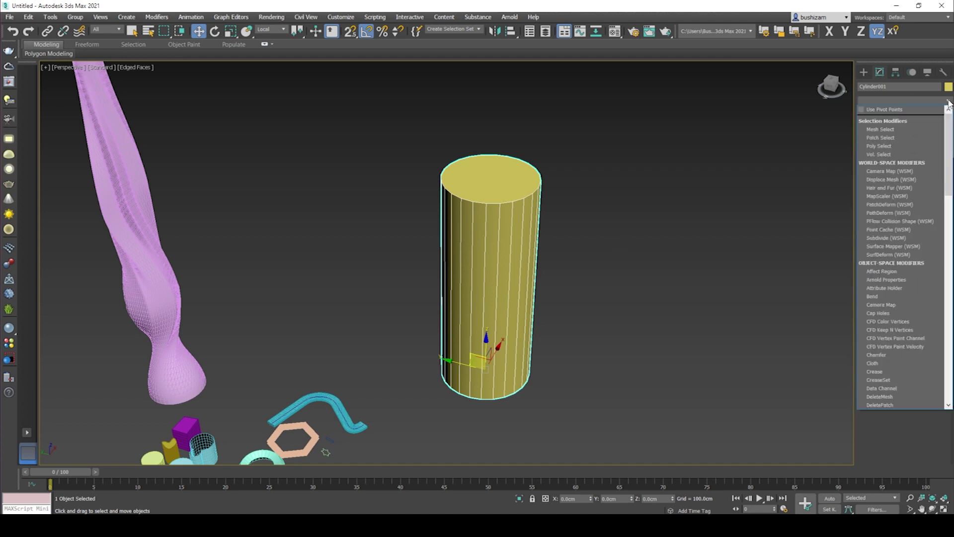
{"action": "type", "text": "tw"}
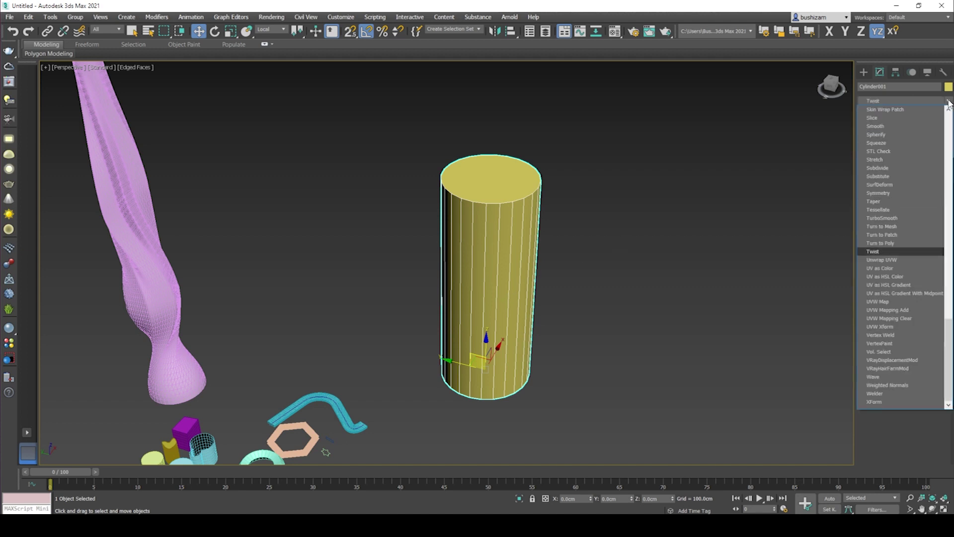
{"action": "left_click", "coordinate": [871, 251]}
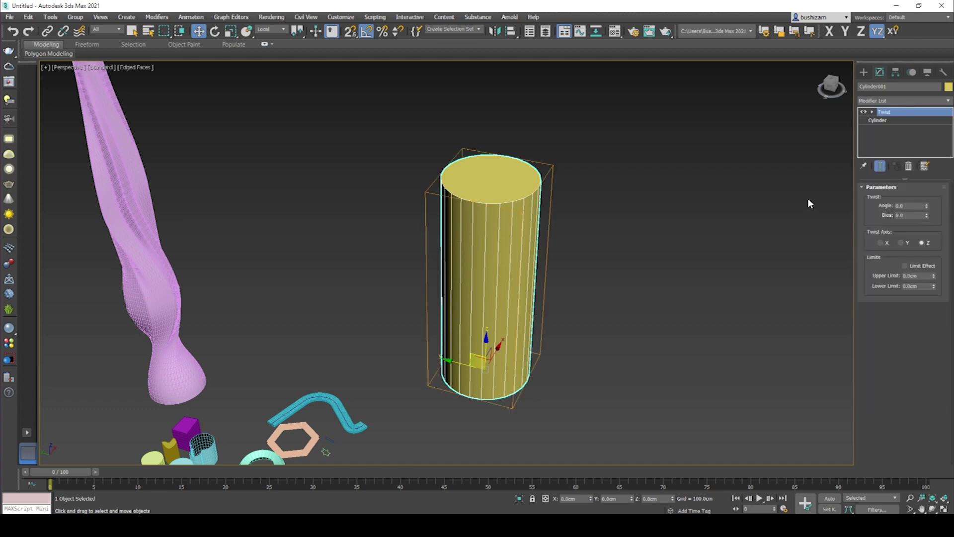
- Try a Twist angle of 180 on the cylinder and settle on an angle of 120
{"action": "left_click", "coordinate": [910, 206]}
{"action": "type", "text": "180"}
{"action": "key", "text": "Return"}
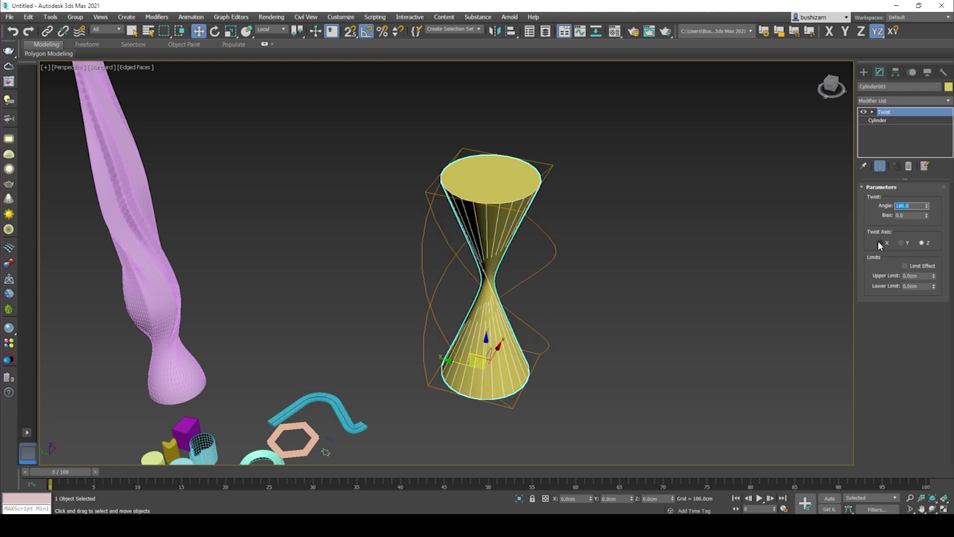
{"action": "type", "text": "120"}
{"action": "key", "text": "Return"}
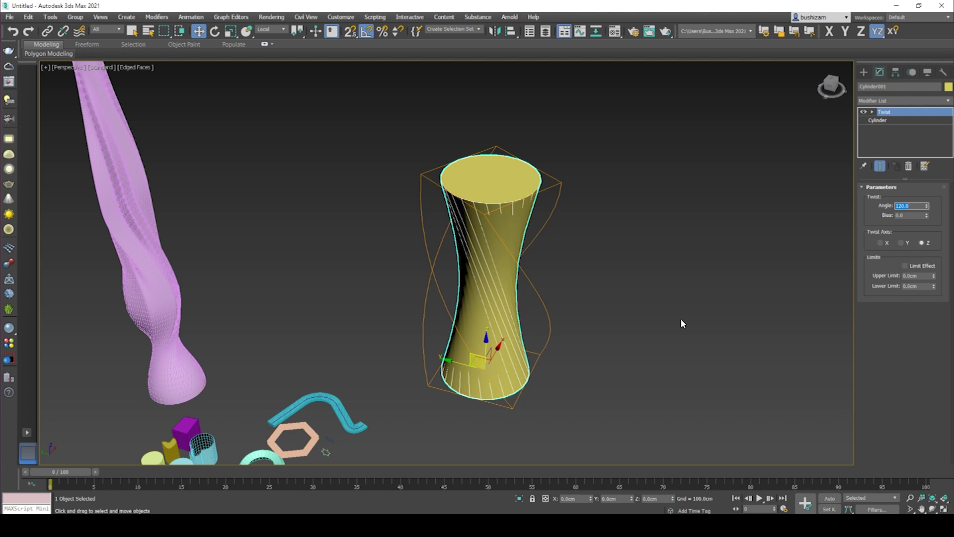
{"action": "mouse_move", "coordinate": [541, 305]}
{"action": "middle_mouse_down", "text": "alt"}
{"action": "mouse_move", "coordinate": [538, 278]}
{"action": "mouse_move", "coordinate": [510, 271]}
{"action": "mouse_move", "coordinate": [549, 293]}
{"action": "mouse_move", "coordinate": [537, 303]}
{"action": "middle_mouse_up", "text": "alt"}
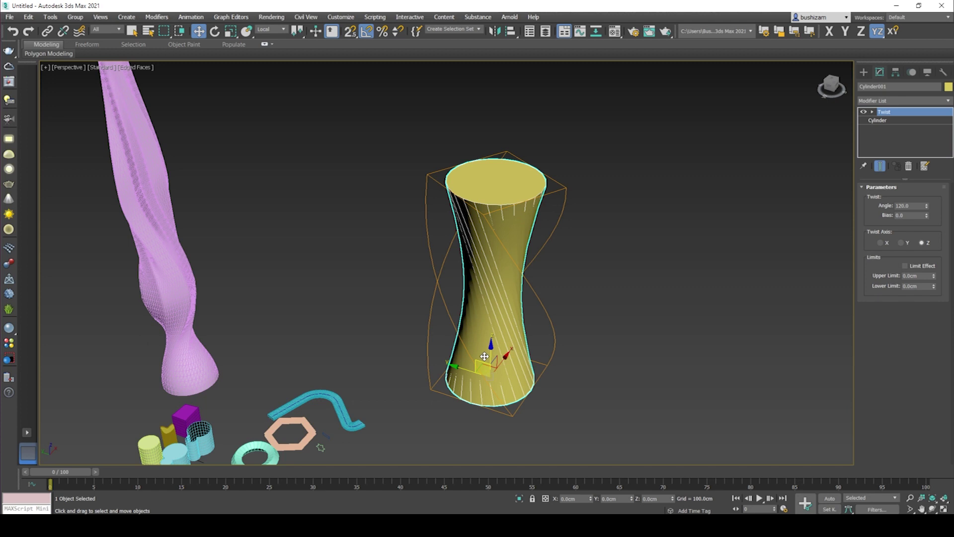
{"action": "middle_click_drag", "start_coordinate": [496, 330], "coordinate": [493, 325], "text": "alt"}
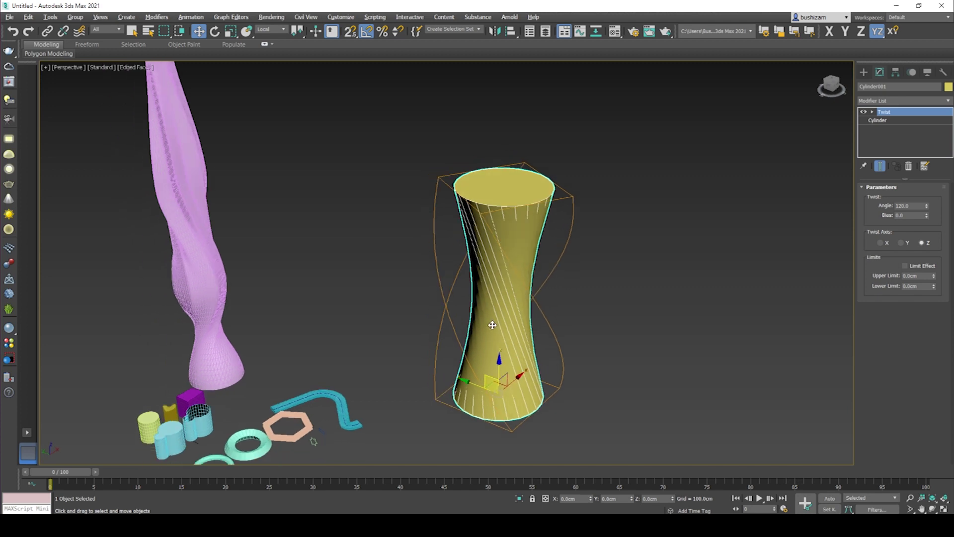
- Reselect the twisted cylinder and add a Lattice modifier on top of the Twist
{"action": "left_click", "coordinate": [597, 286]}
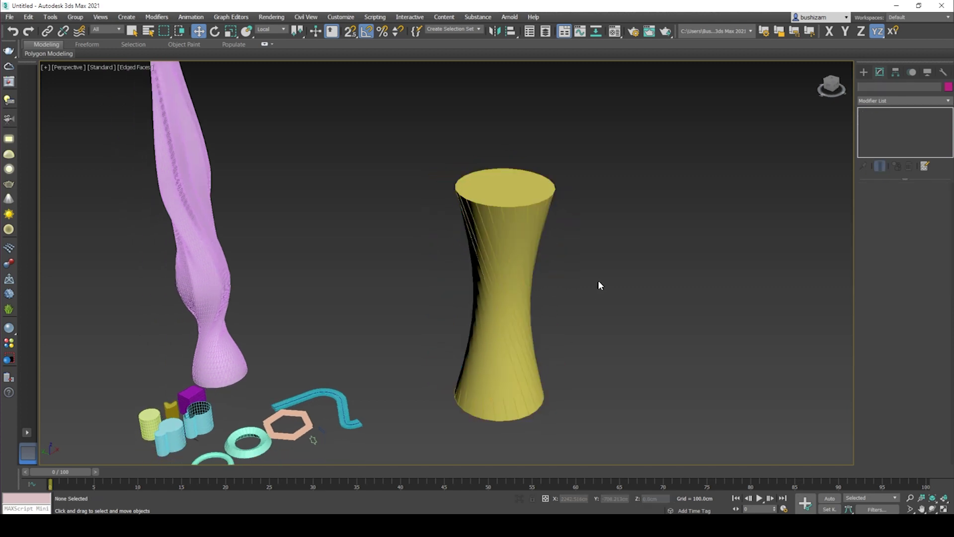
{"action": "left_click", "coordinate": [537, 280]}
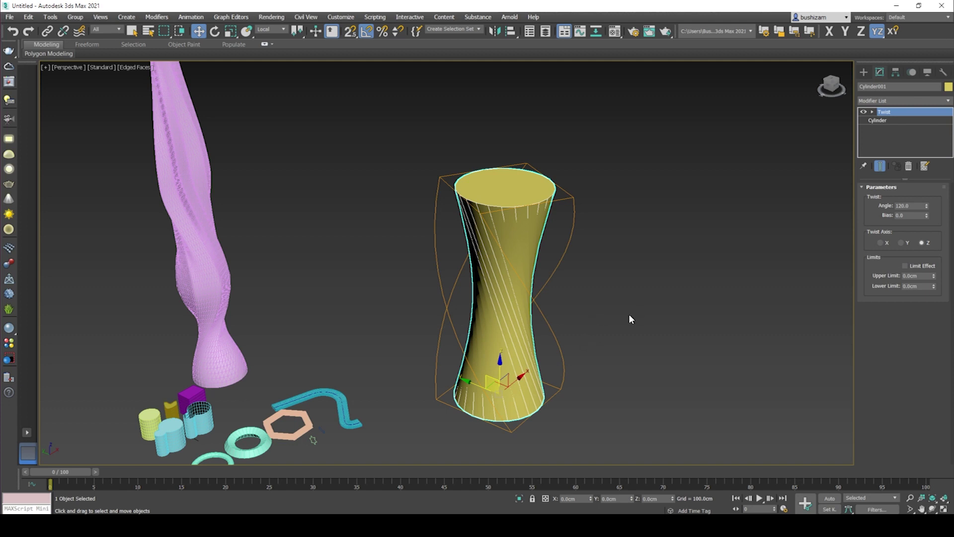
{"action": "left_click", "coordinate": [947, 102]}
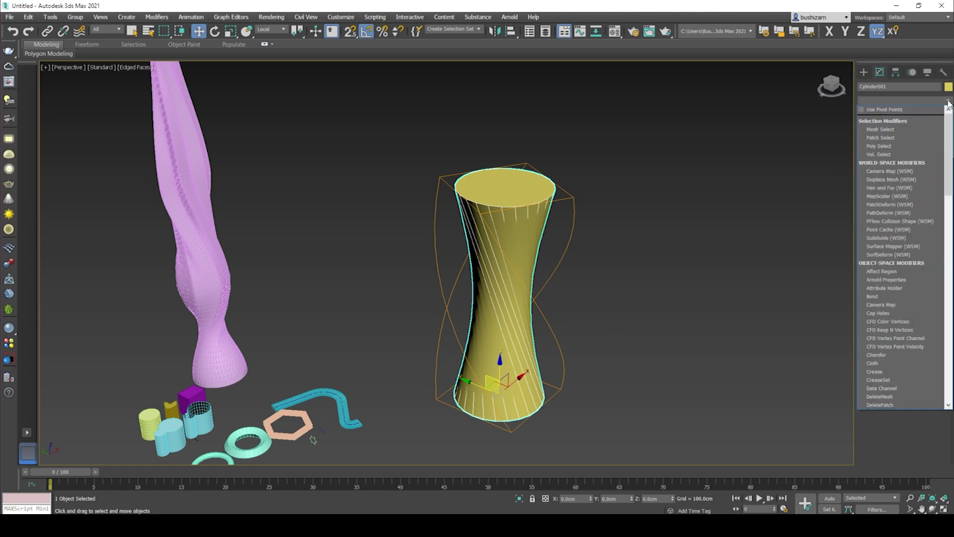
{"action": "key", "text": "l"}
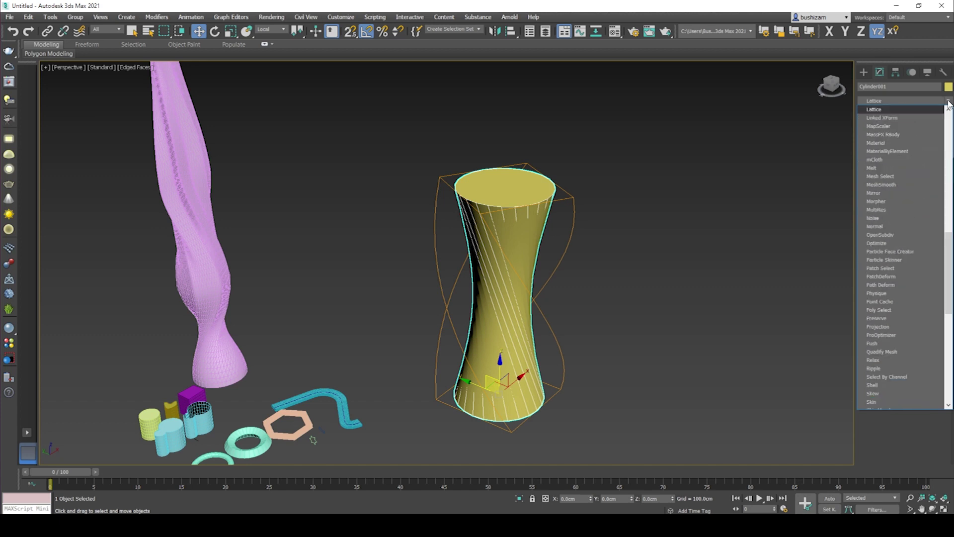
{"action": "left_click", "coordinate": [893, 109]}
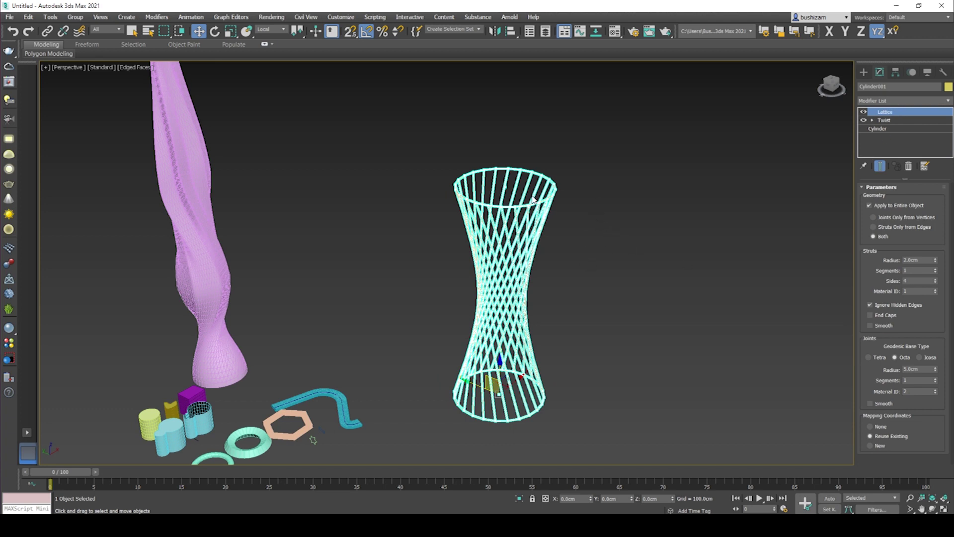
{"action": "key", "text": "z"}
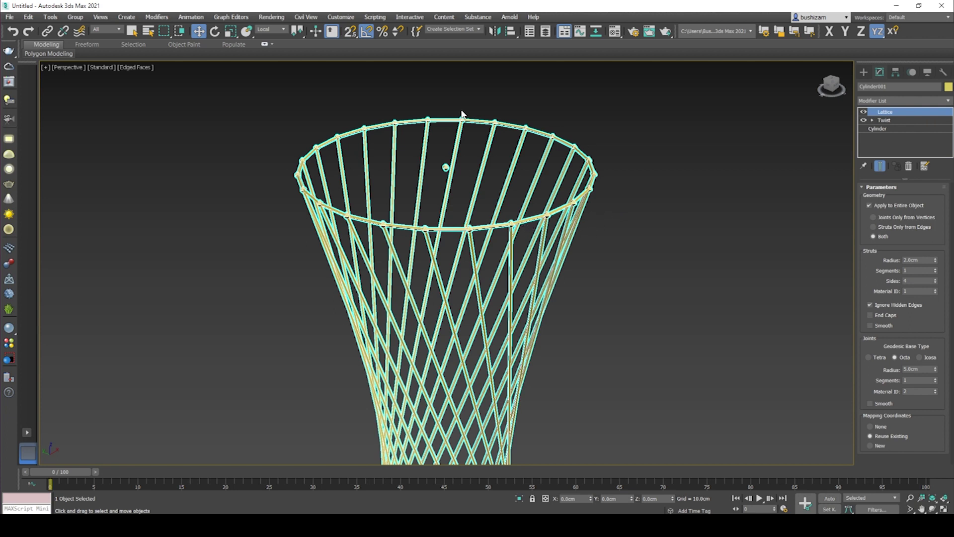
{"action": "scroll", "coordinate": [452, 183], "scroll_direction": "up", "scroll_amount": 4}
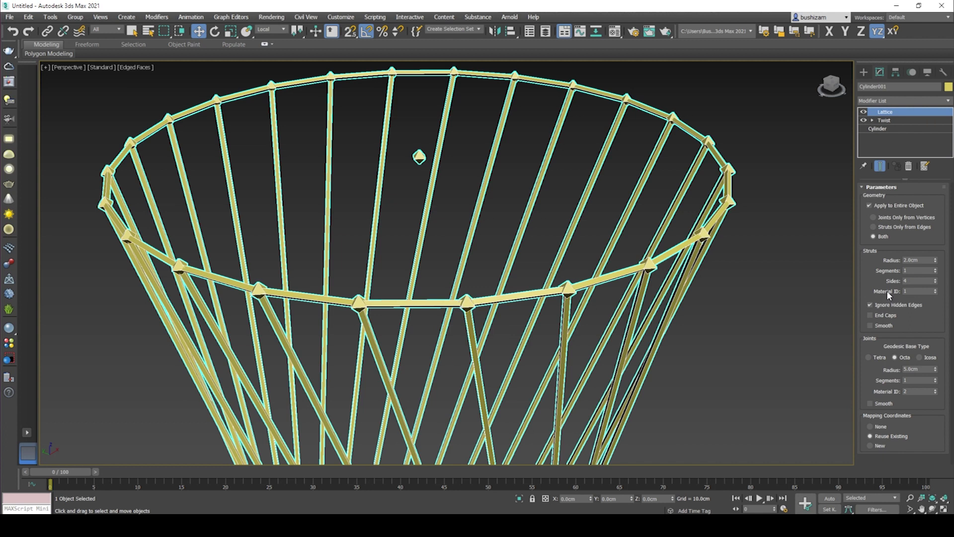
- Compare the lattice's Joints Only from Vertices and Struts Only from Edges modes and return the geometry to Both
{"action": "left_click", "coordinate": [873, 218]}
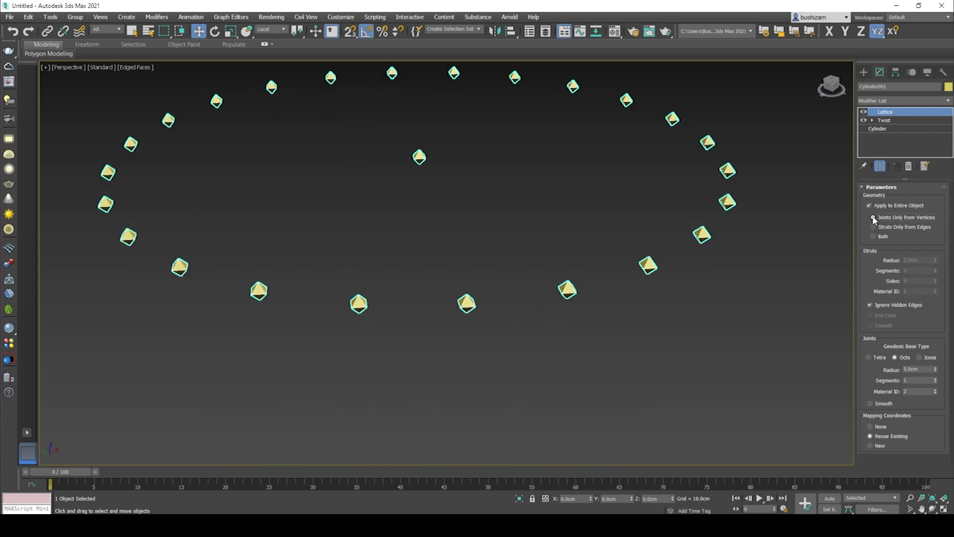
{"action": "scroll", "coordinate": [528, 354], "scroll_direction": "down", "scroll_amount": 10}
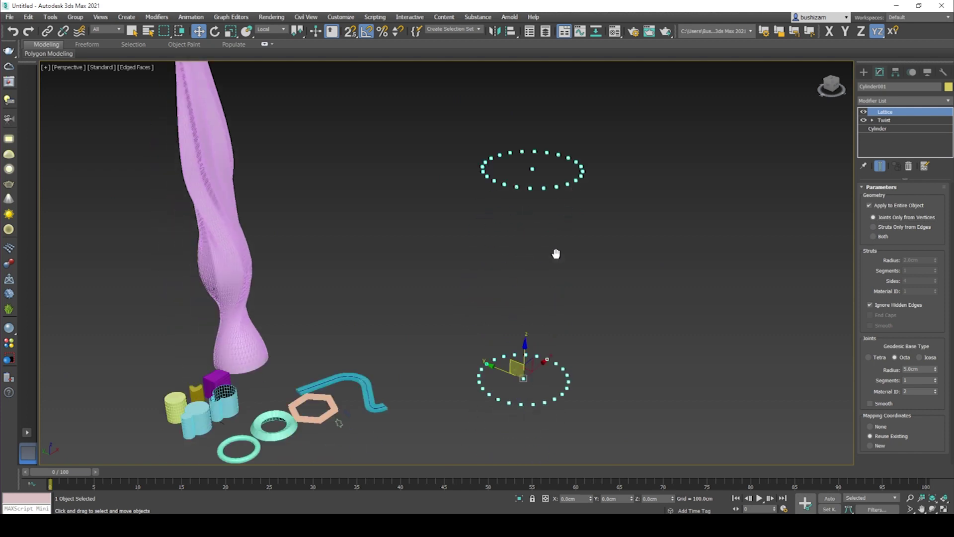
{"action": "left_click", "coordinate": [870, 226]}
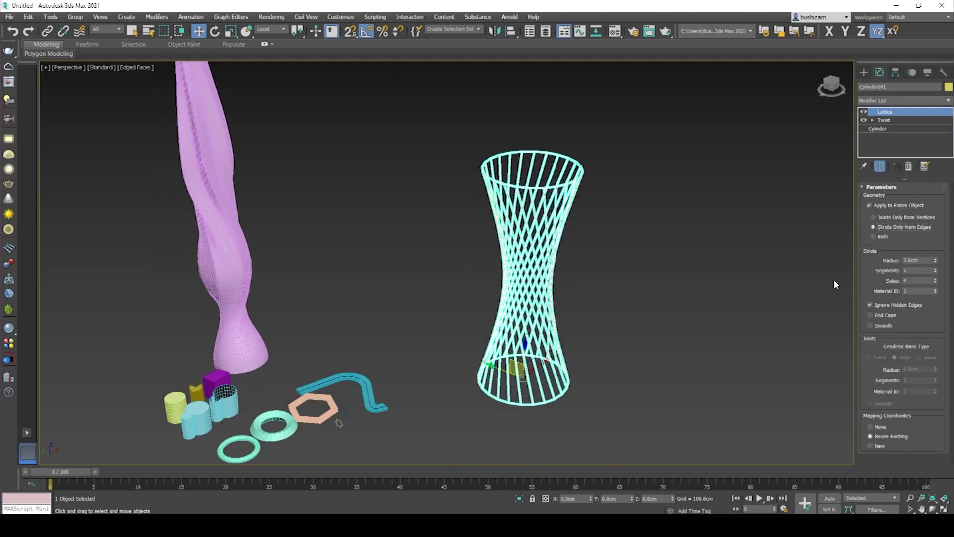
{"action": "scroll", "coordinate": [598, 153], "scroll_direction": "up", "scroll_amount": 5}
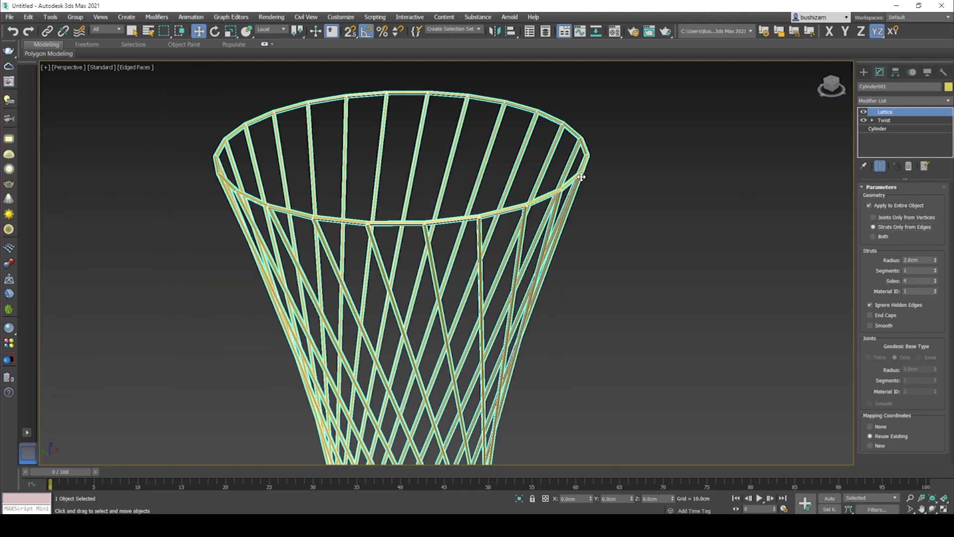
{"action": "scroll", "coordinate": [429, 229], "scroll_direction": "up", "scroll_amount": 5}
{"action": "scroll", "coordinate": [429, 229], "scroll_direction": "up", "scroll_amount": 8}
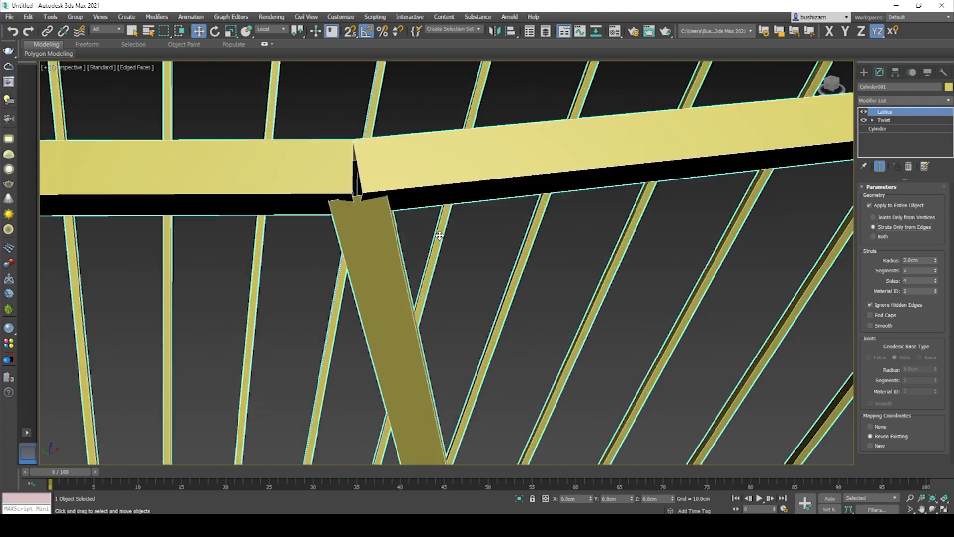
{"action": "scroll", "coordinate": [370, 189], "scroll_direction": "down", "scroll_amount": 3}
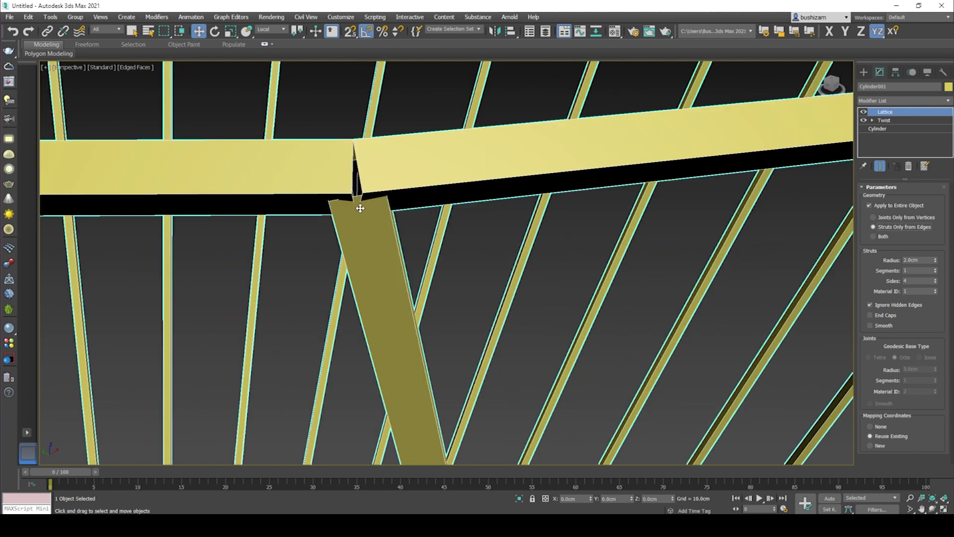
{"action": "scroll", "coordinate": [369, 188], "scroll_direction": "down", "scroll_amount": 8}
{"action": "scroll", "coordinate": [367, 187], "scroll_direction": "down", "scroll_amount": 3}
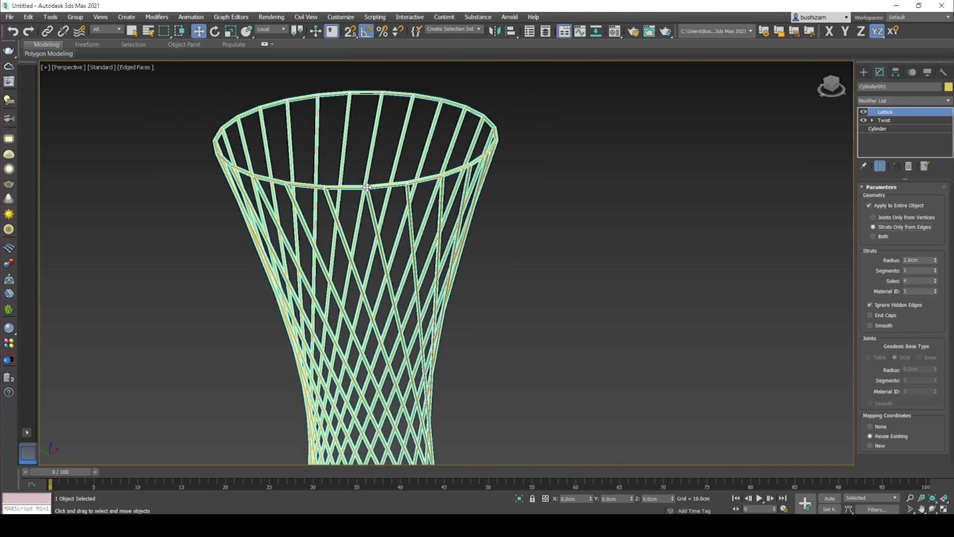
{"action": "left_click", "coordinate": [873, 236]}
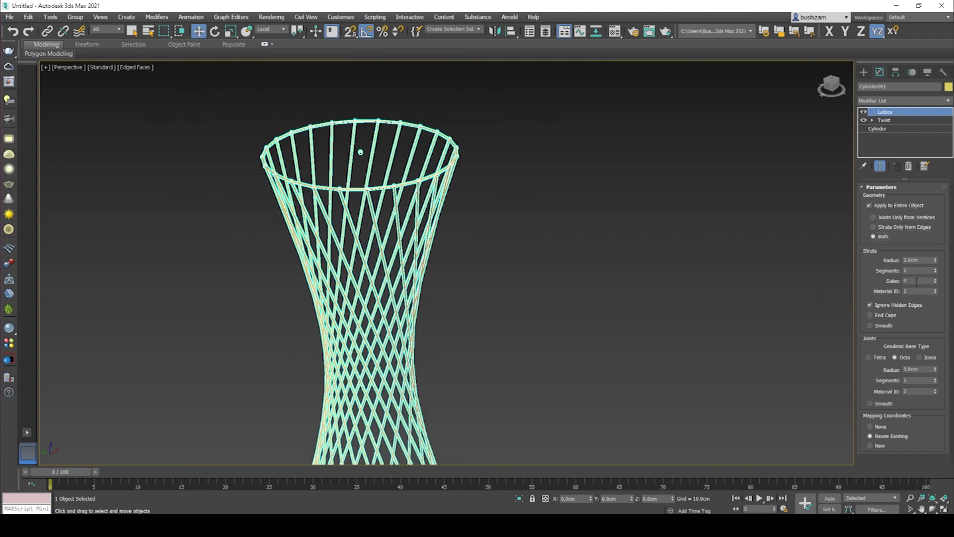
- Set the lattice struts' radius to 5 cm
{"action": "middle_click_drag", "start_coordinate": [396, 328], "coordinate": [536, 258]}
{"action": "scroll", "coordinate": [535, 259], "scroll_direction": "down", "scroll_amount": 3}
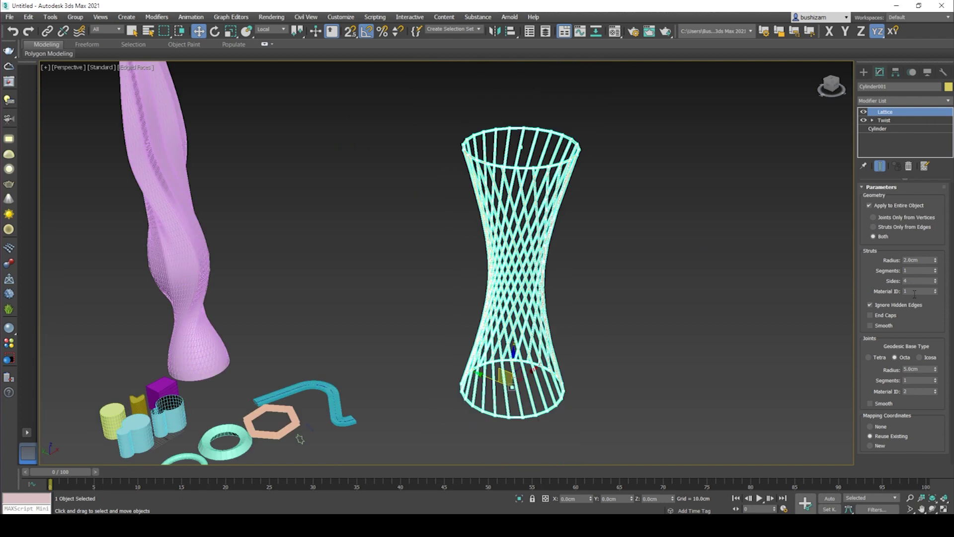
{"action": "middle_click_drag", "start_coordinate": [689, 307], "coordinate": [677, 324]}
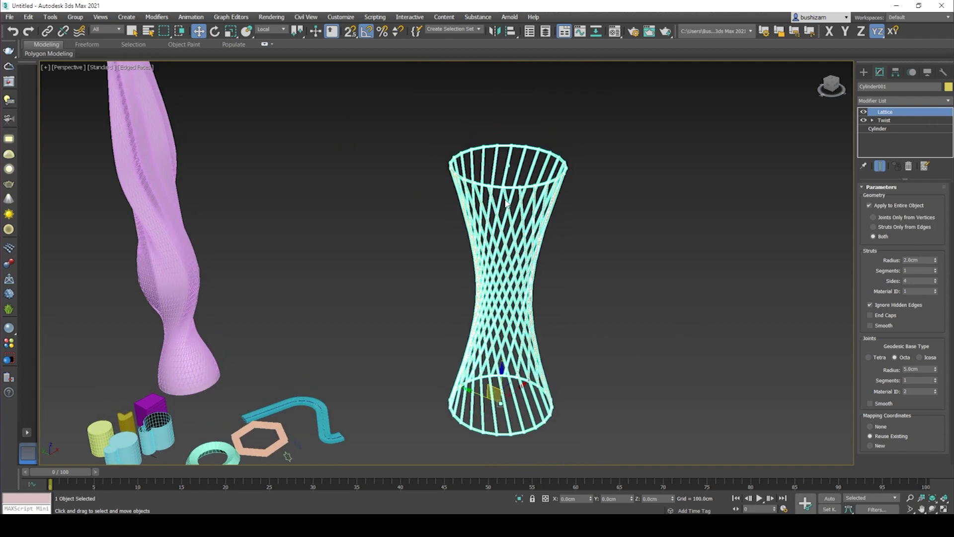
{"action": "left_click", "coordinate": [926, 259]}
{"action": "type", "text": "5"}
{"action": "key", "text": "Return"}
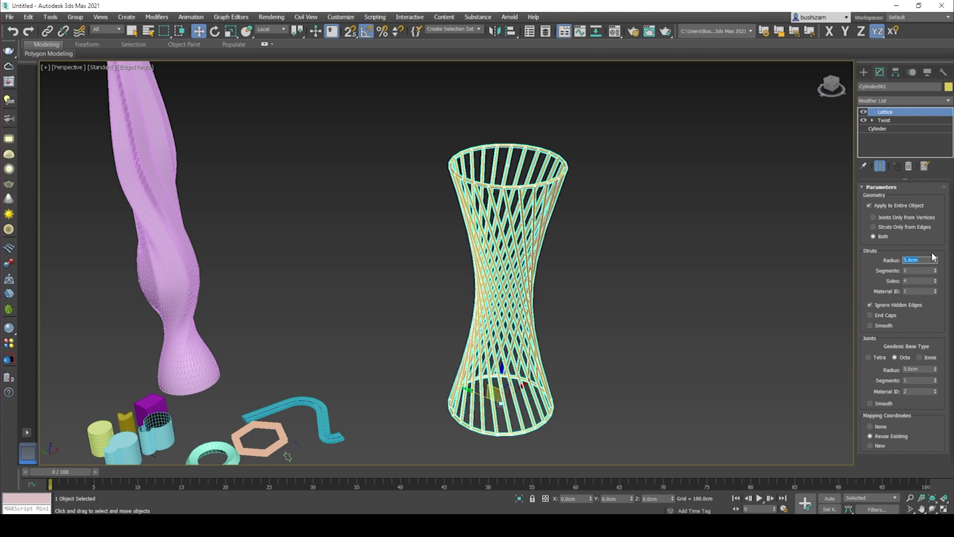
{"action": "scroll", "coordinate": [548, 187], "scroll_direction": "up", "scroll_amount": 4}
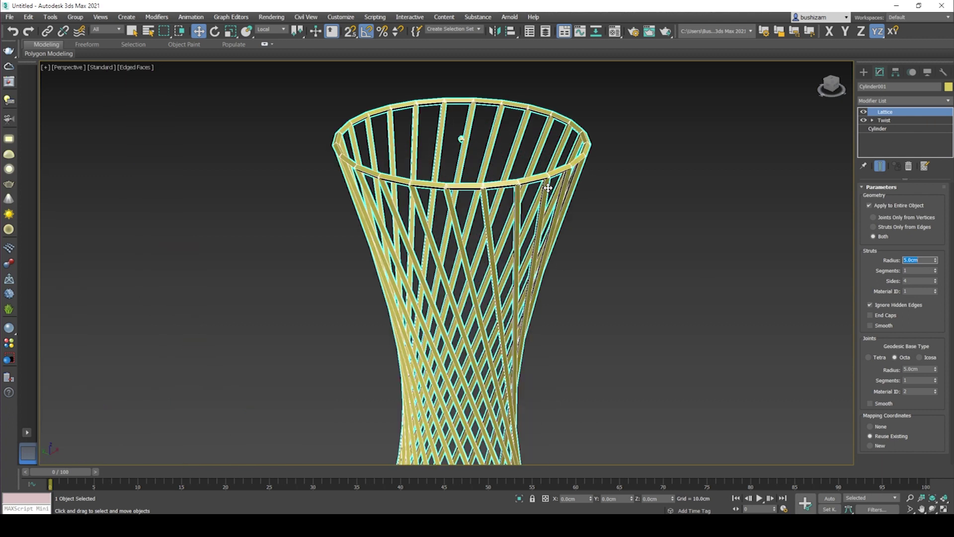
{"action": "scroll", "coordinate": [548, 187], "scroll_direction": "up", "scroll_amount": 3}
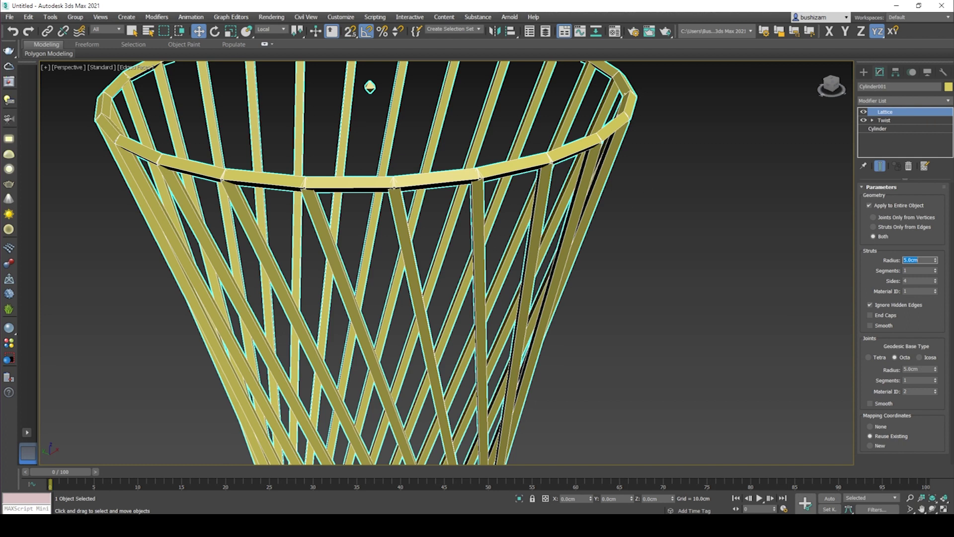
- Test 2 segments on the lattice struts and return the value to 1
{"action": "left_click", "coordinate": [934, 269]}
{"action": "scroll", "coordinate": [511, 164], "scroll_direction": "up", "scroll_amount": 3}
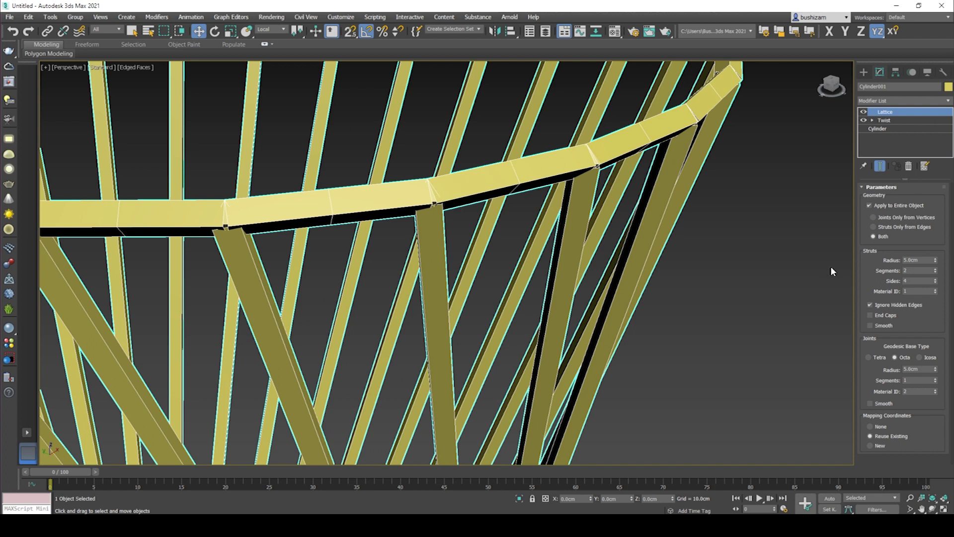
{"action": "left_click", "coordinate": [935, 272]}
{"action": "middle_click_drag", "start_coordinate": [571, 178], "coordinate": [529, 233], "text": "alt"}
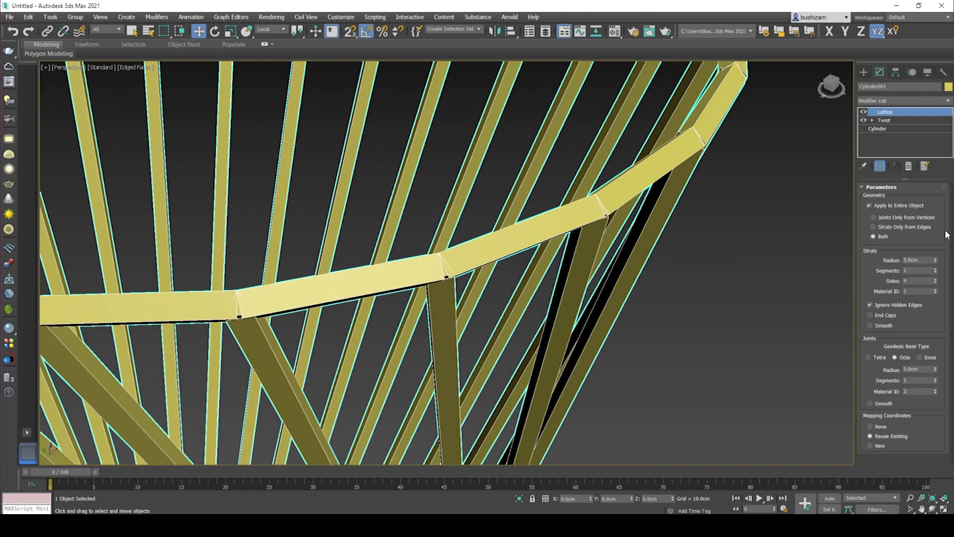
- Increase the lattice struts' sides one at a time up to 15
{"action": "left_click", "coordinate": [936, 282]}
{"action": "left_click", "coordinate": [936, 282]}
{"action": "left_click", "coordinate": [936, 282]}
{"action": "left_click", "coordinate": [936, 282]}
{"action": "left_click", "coordinate": [936, 282]}
{"action": "left_click", "coordinate": [936, 282]}
{"action": "left_click", "coordinate": [936, 283]}
{"action": "left_click", "coordinate": [936, 282]}
{"action": "left_click", "coordinate": [936, 282]}
{"action": "left_click", "coordinate": [936, 282]}
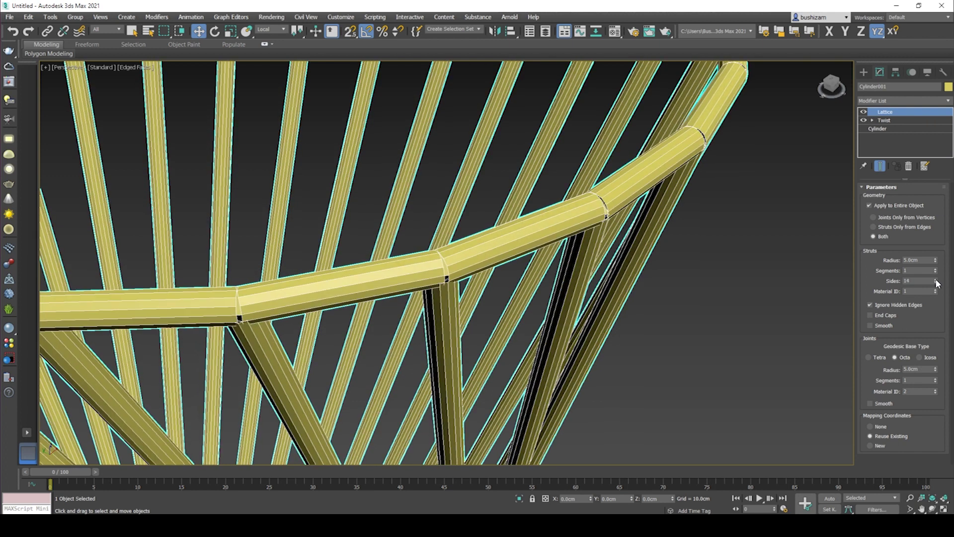
{"action": "left_click", "coordinate": [936, 282]}
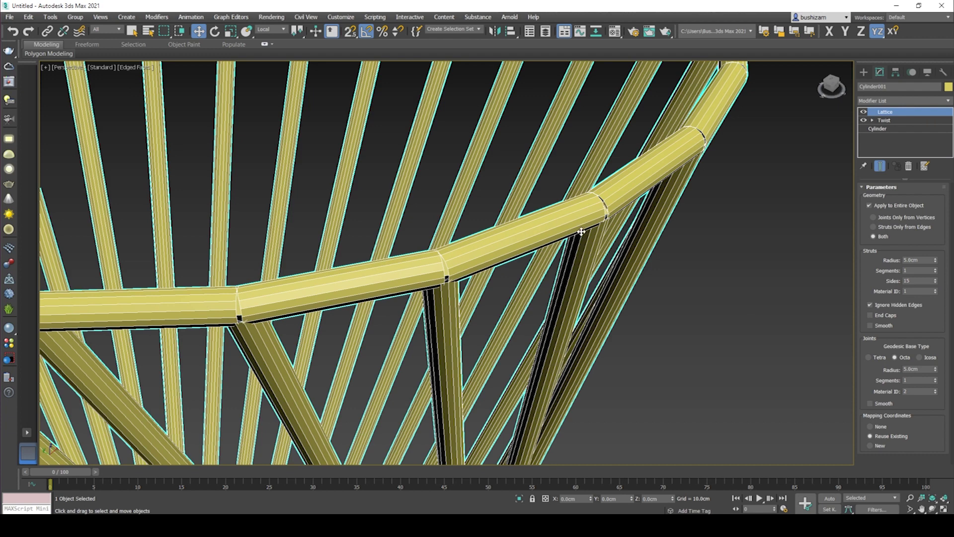
{"action": "scroll", "coordinate": [578, 218], "scroll_direction": "down", "scroll_amount": 4}
{"action": "scroll", "coordinate": [576, 220], "scroll_direction": "up", "scroll_amount": 2}
{"action": "mouse_move", "coordinate": [566, 229]}
{"action": "middle_mouse_down", "text": "alt"}
{"action": "mouse_move", "coordinate": [557, 238]}
{"action": "mouse_move", "coordinate": [576, 223]}
{"action": "mouse_move", "coordinate": [576, 236]}
{"action": "middle_mouse_up", "text": "alt"}
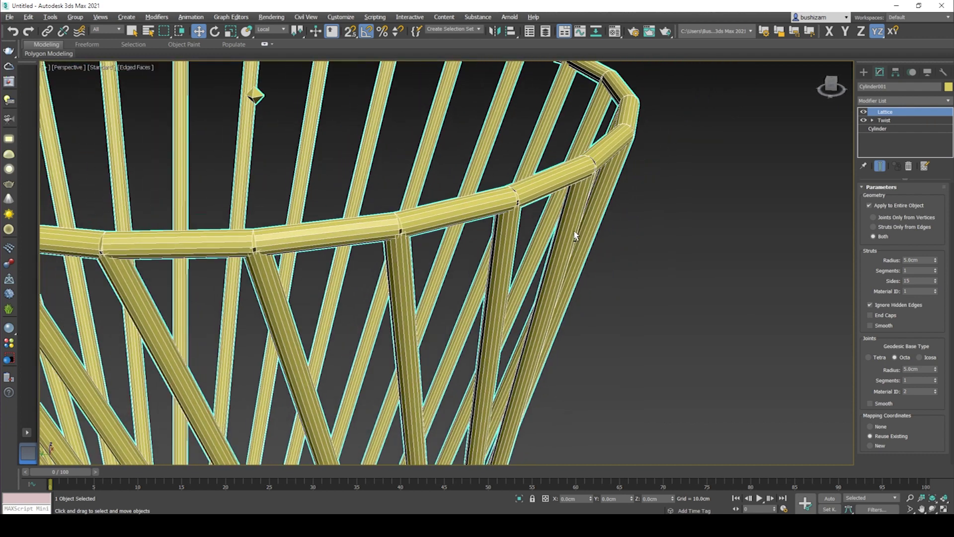
- Set the lattice struts' sides to 20 and inspect the upper rim up close
{"action": "double_click", "coordinate": [916, 281]}
{"action": "type", "text": "20"}
{"action": "key", "text": "Return"}
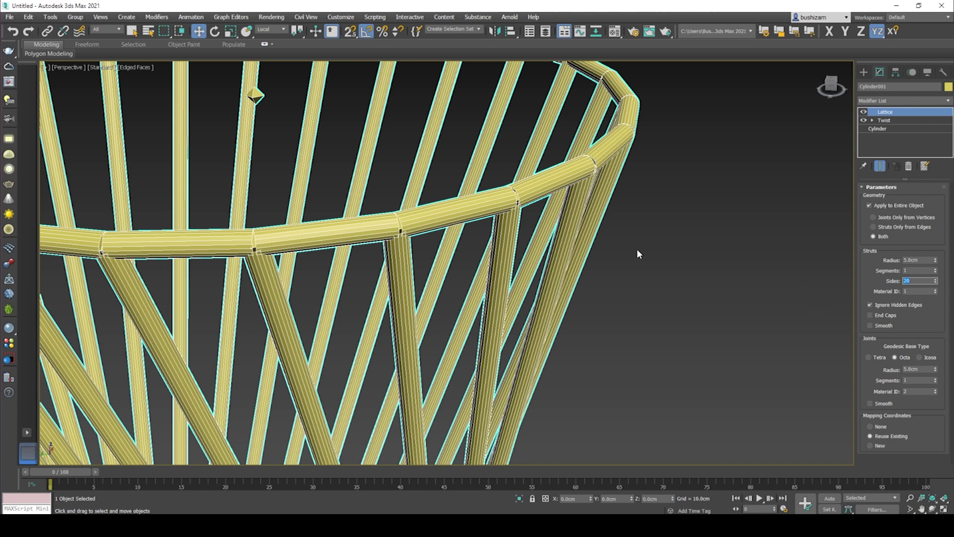
{"action": "scroll", "coordinate": [637, 255], "scroll_direction": "down", "scroll_amount": 5}
{"action": "scroll", "coordinate": [636, 256], "scroll_direction": "up", "scroll_amount": 8}
{"action": "scroll", "coordinate": [636, 257], "scroll_direction": "down", "scroll_amount": 3}
{"action": "scroll", "coordinate": [636, 258], "scroll_direction": "down", "scroll_amount": 4}
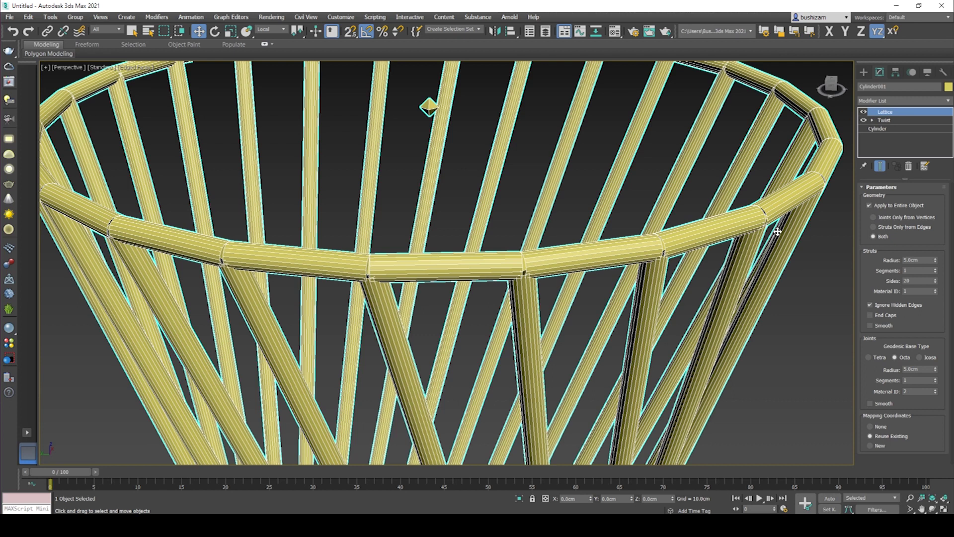
{"action": "middle_click_drag", "start_coordinate": [775, 278], "coordinate": [756, 299]}
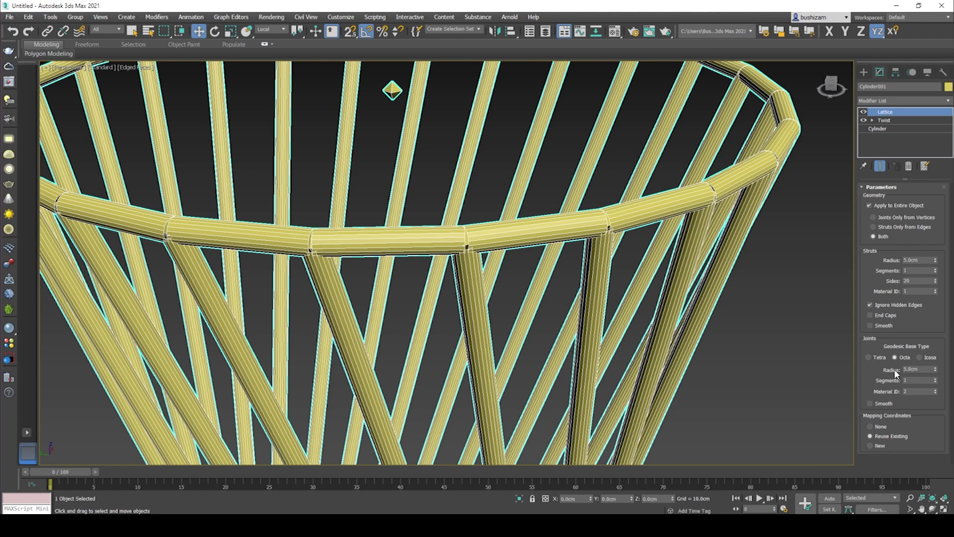
- Test a 10 cm radius on the lattice joints and return it to 5 cm
{"action": "double_click", "coordinate": [916, 368]}
{"action": "type", "text": "10"}
{"action": "key", "text": "Return"}
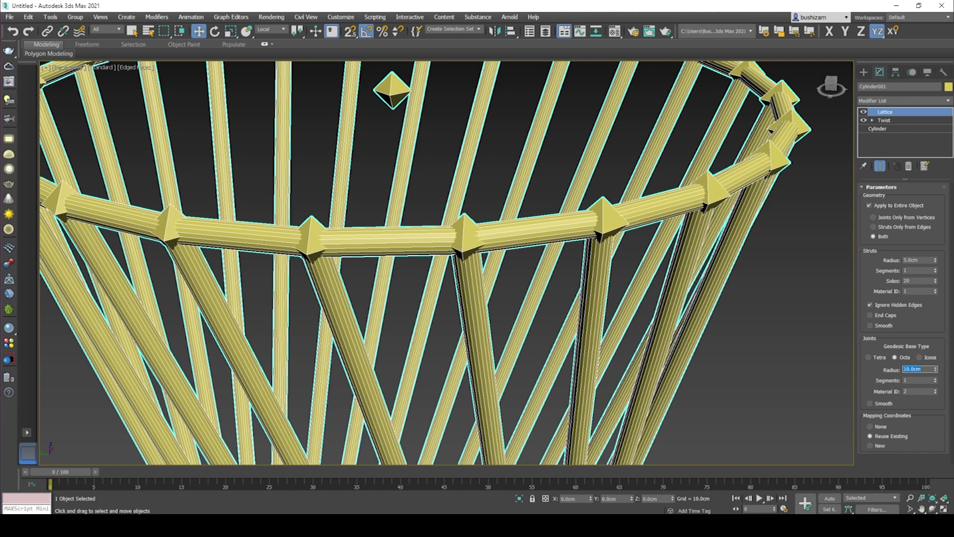
{"action": "type", "text": "5"}
{"action": "key", "text": "Return"}
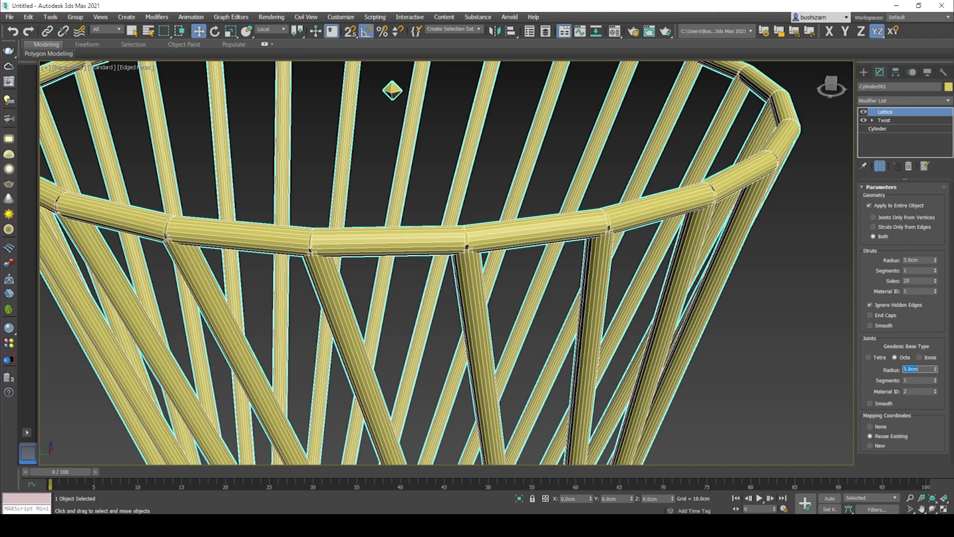
- Try the Icosa and Octa base types for the lattice joints and switch them to Tetra
{"action": "left_click", "coordinate": [920, 358]}
{"action": "left_click", "coordinate": [892, 357]}
{"action": "left_click", "coordinate": [869, 357]}
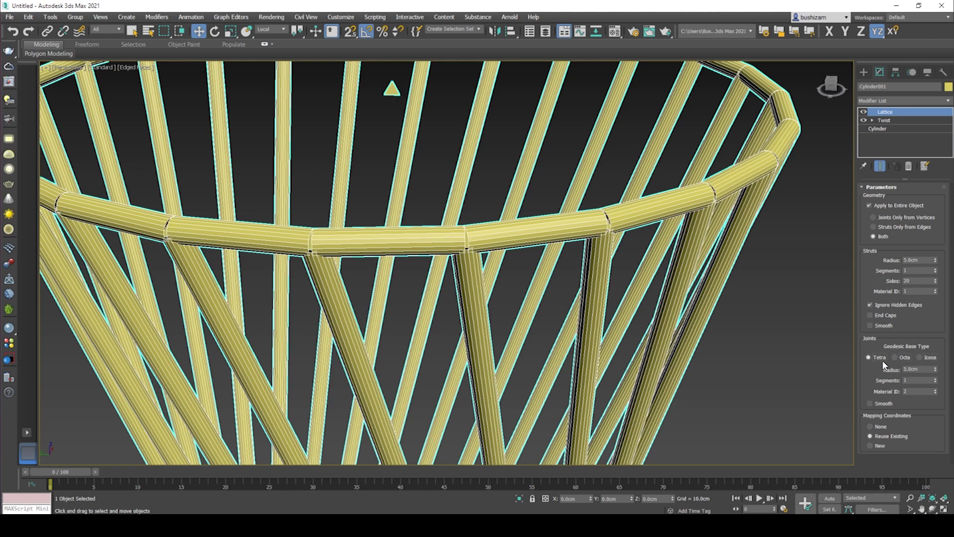
- Set the lattice joints' geodesic base type to Octa with 4 segments and check a rim joint up close
{"action": "left_click", "coordinate": [894, 357]}
{"action": "left_click", "coordinate": [918, 358]}
{"action": "left_click", "coordinate": [894, 357]}
{"action": "left_click", "coordinate": [935, 379]}
{"action": "left_click", "coordinate": [936, 379]}
{"action": "left_click", "coordinate": [935, 379]}
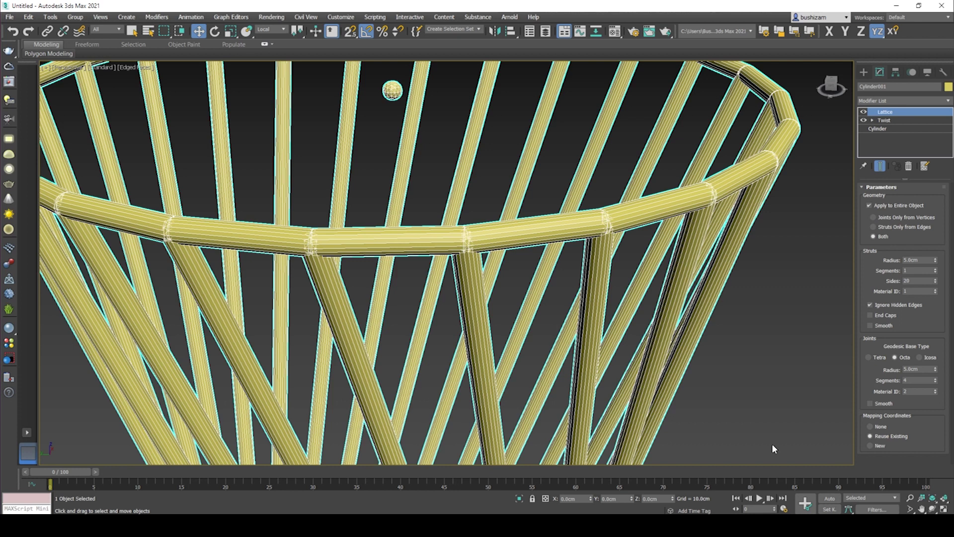
{"action": "scroll", "coordinate": [465, 247], "scroll_direction": "up", "scroll_amount": 5}
{"action": "scroll", "coordinate": [464, 246], "scroll_direction": "up", "scroll_amount": 2}
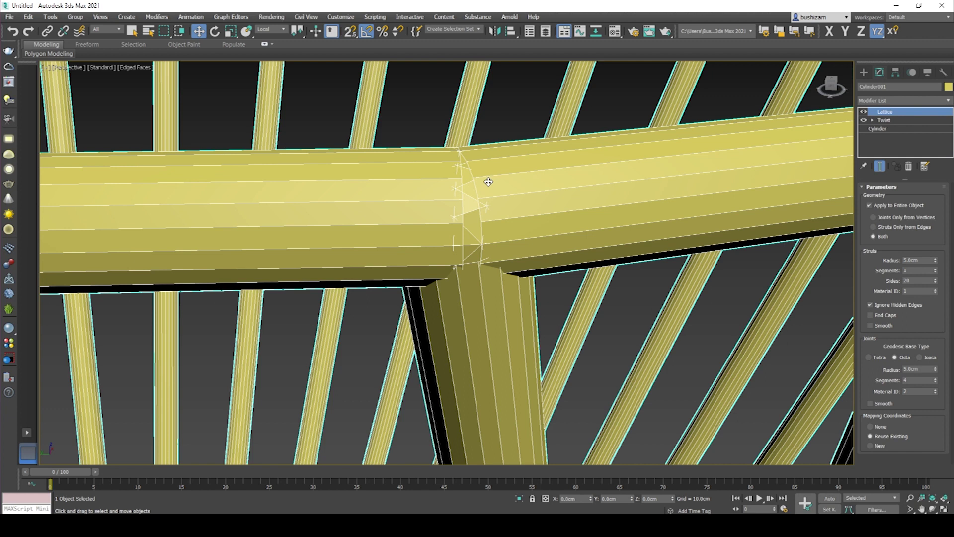
{"action": "scroll", "coordinate": [486, 186], "scroll_direction": "down", "scroll_amount": 5}
{"action": "scroll", "coordinate": [485, 186], "scroll_direction": "down", "scroll_amount": 3}
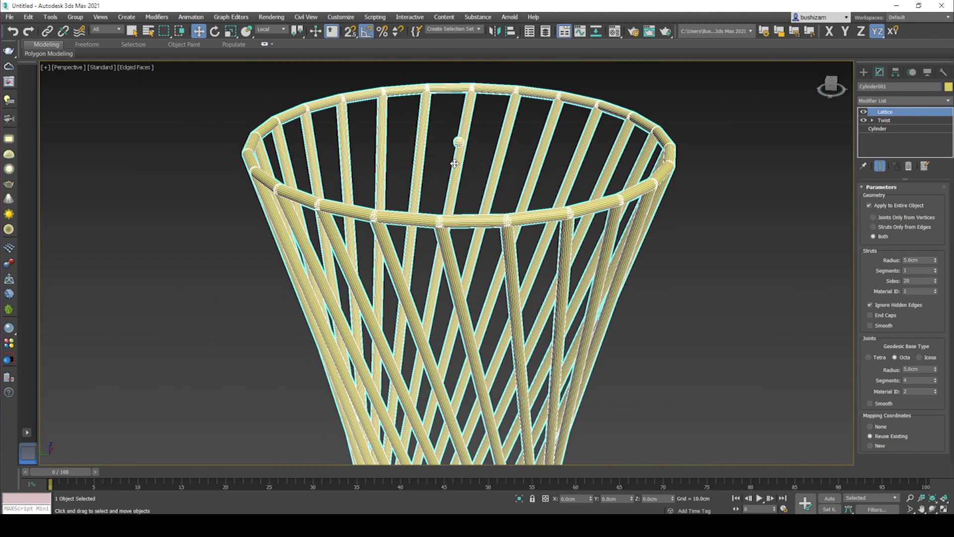
- Deselect the lattice tower, examine its overall shape, and compare it with the reference photo of the wooden stick structure
{"action": "left_click", "coordinate": [738, 330]}
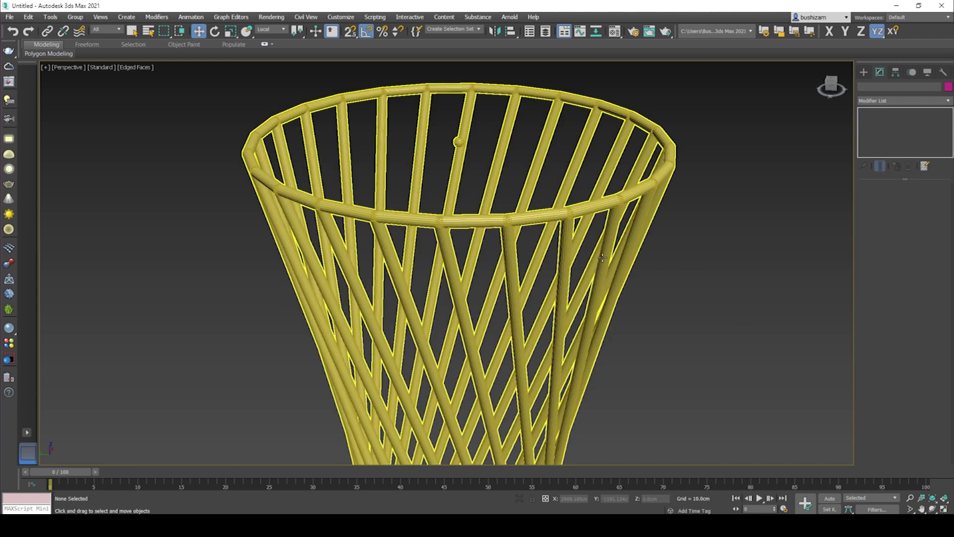
{"action": "scroll", "coordinate": [597, 253], "scroll_direction": "down", "scroll_amount": 5}
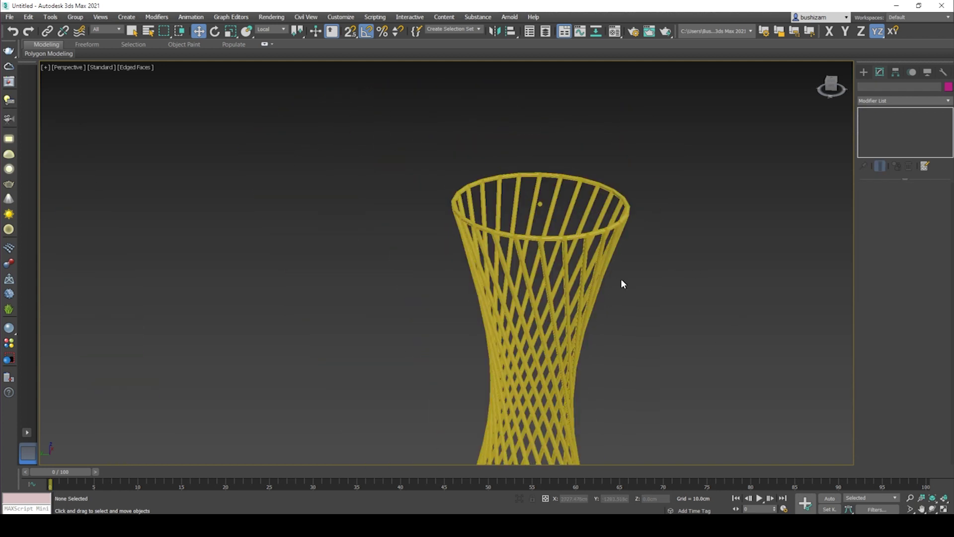
{"action": "middle_click_drag", "start_coordinate": [620, 295], "coordinate": [631, 201]}
{"action": "scroll", "coordinate": [609, 268], "scroll_direction": "up", "scroll_amount": 2}
{"action": "scroll", "coordinate": [610, 268], "scroll_direction": "down", "scroll_amount": 6}
{"action": "middle_click_drag", "start_coordinate": [611, 287], "coordinate": [589, 294], "text": "alt"}
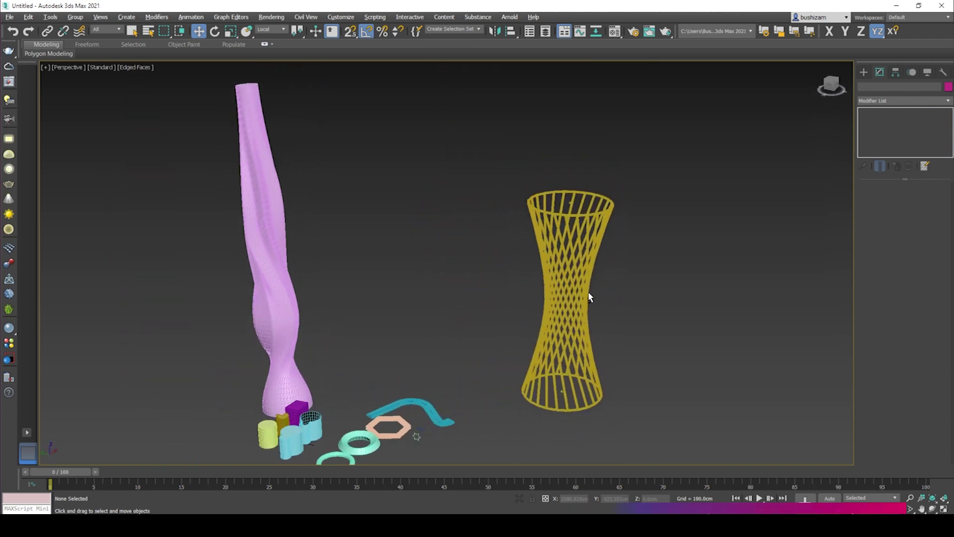
{"action": "left_click_drag", "start_coordinate": [953, 124], "coordinate": [627, 91]}
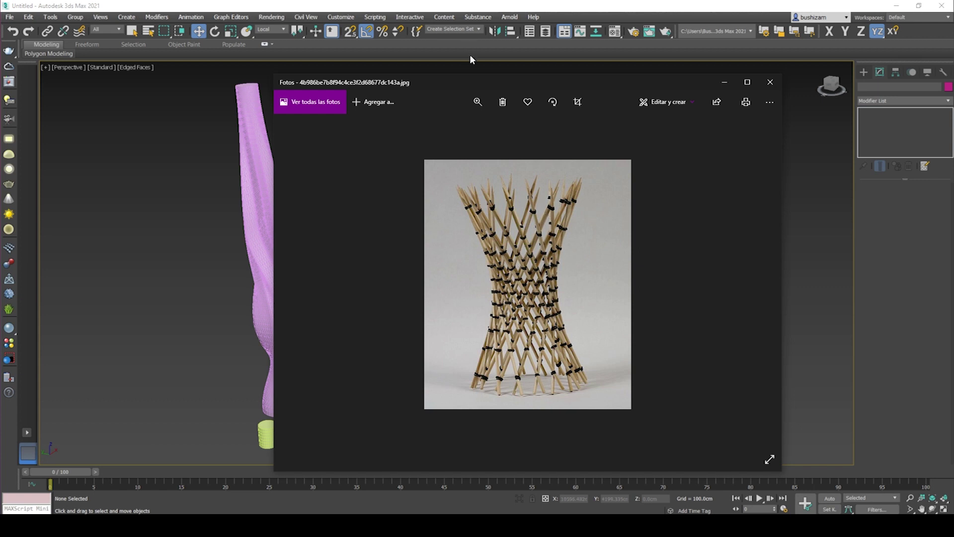
{"action": "left_click_drag", "start_coordinate": [480, 85], "coordinate": [953, 87]}
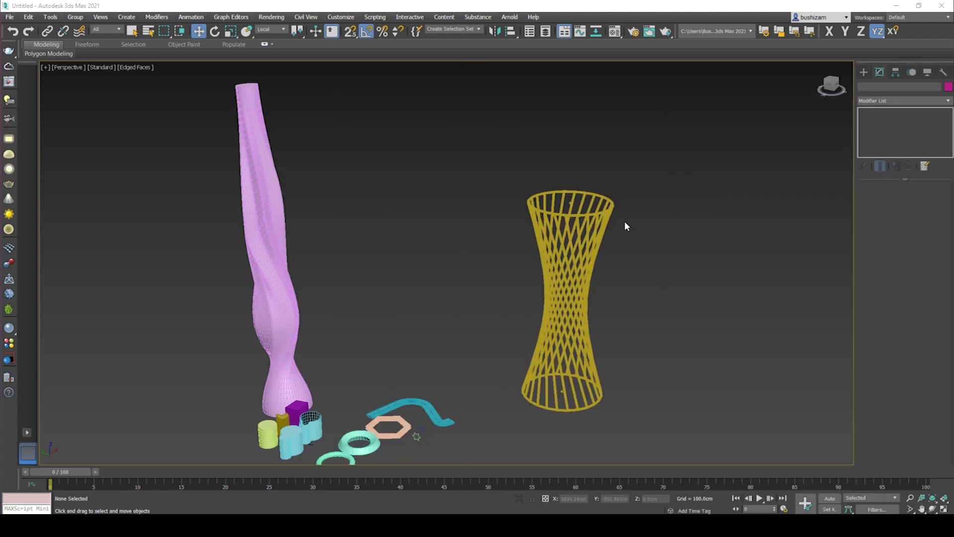
- Clone the lattice tower in place as an independent copy and set the copy's Twist angle to -120
{"action": "left_click", "coordinate": [592, 236]}
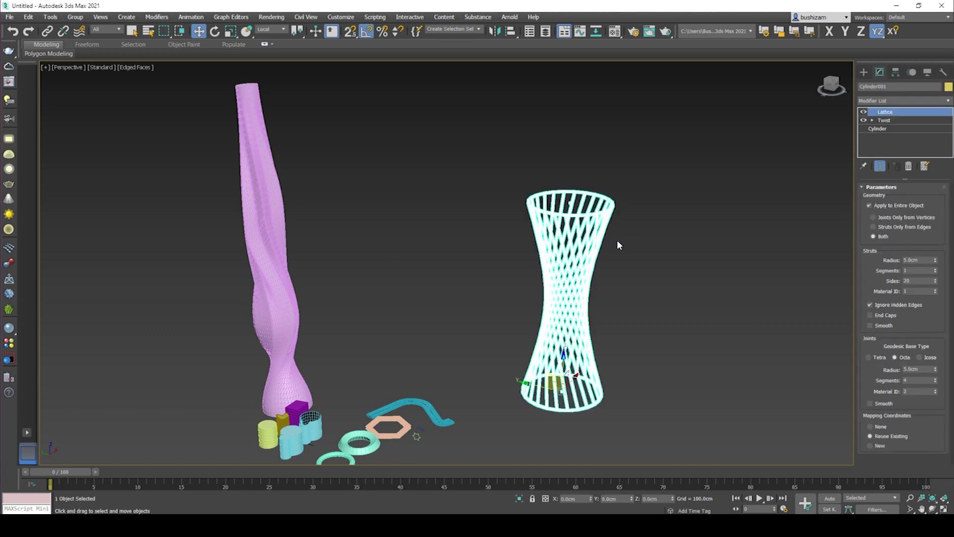
{"action": "key", "text": "ctrl+v"}
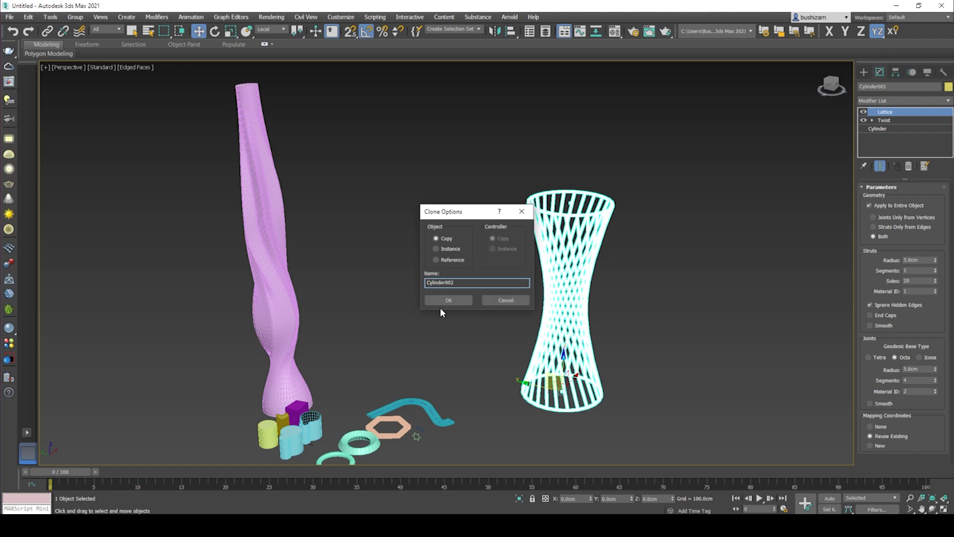
{"action": "left_click", "coordinate": [446, 301]}
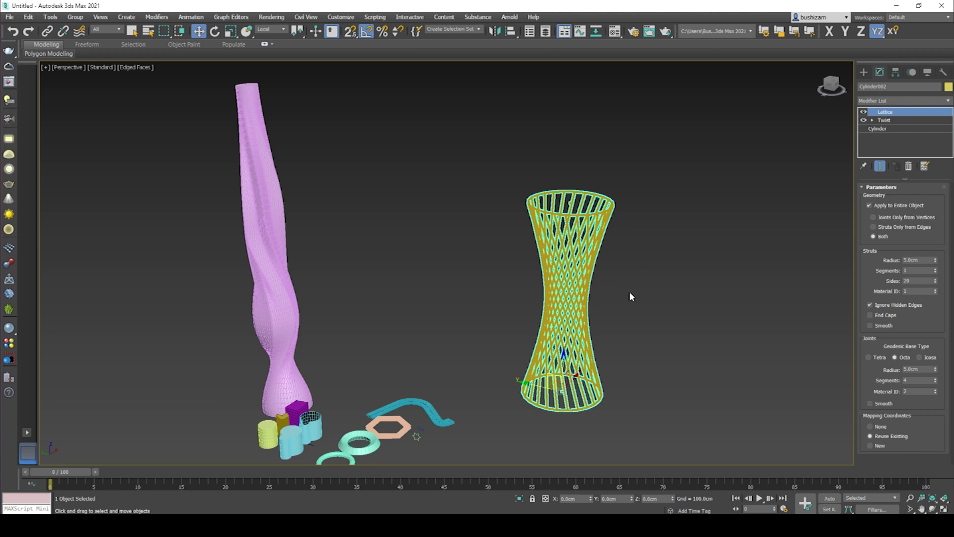
{"action": "left_click", "coordinate": [890, 119]}
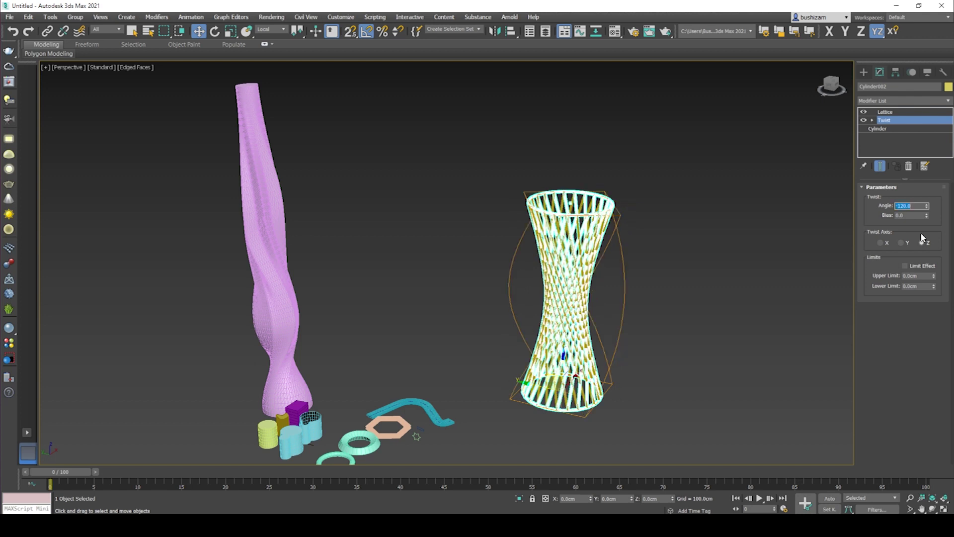
{"action": "left_click", "coordinate": [714, 256]}
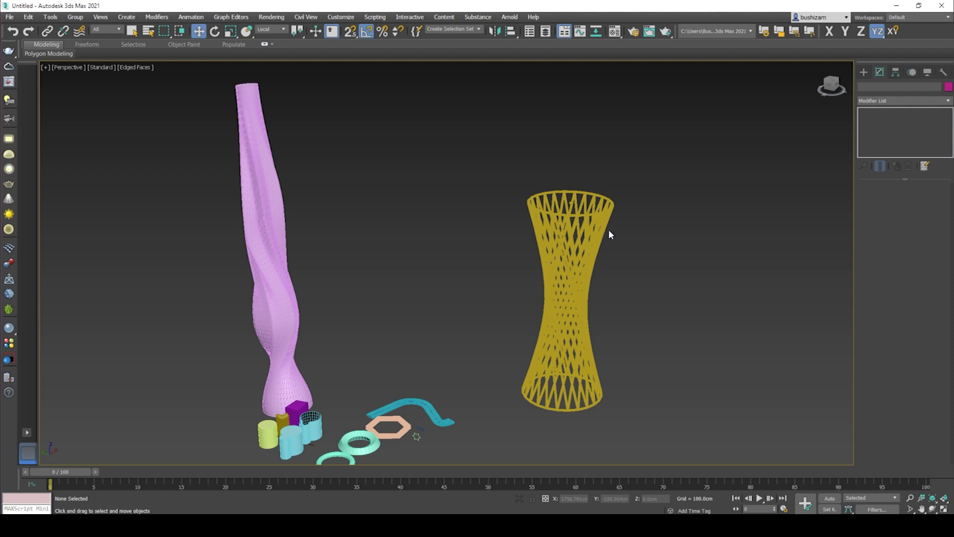
- Turn off edged faces and examine the crossed struts of the double lattice tower from near and far
{"action": "scroll", "coordinate": [607, 231], "scroll_direction": "up", "scroll_amount": 5}
{"action": "scroll", "coordinate": [604, 243], "scroll_direction": "down", "scroll_amount": 4}
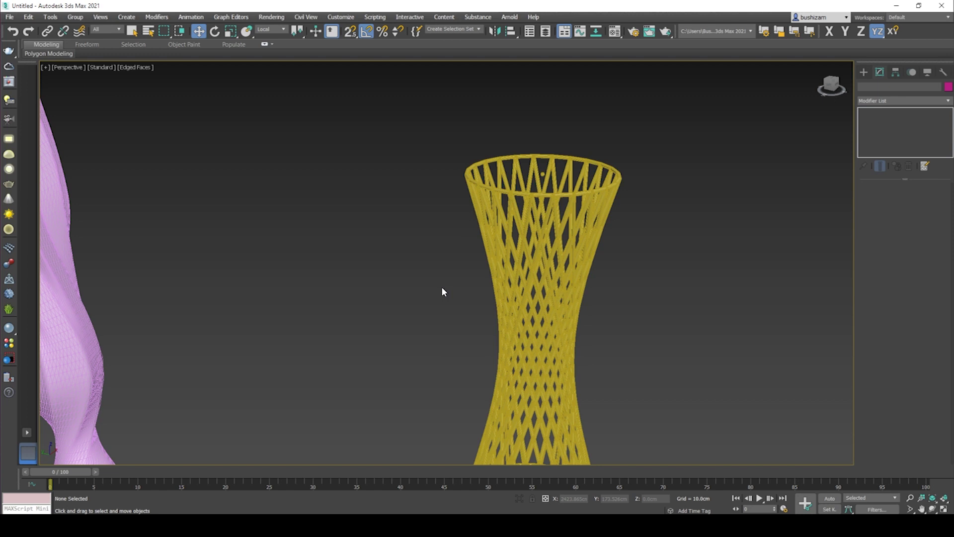
{"action": "key", "text": "F4"}
{"action": "scroll", "coordinate": [525, 350], "scroll_direction": "down", "scroll_amount": 3}
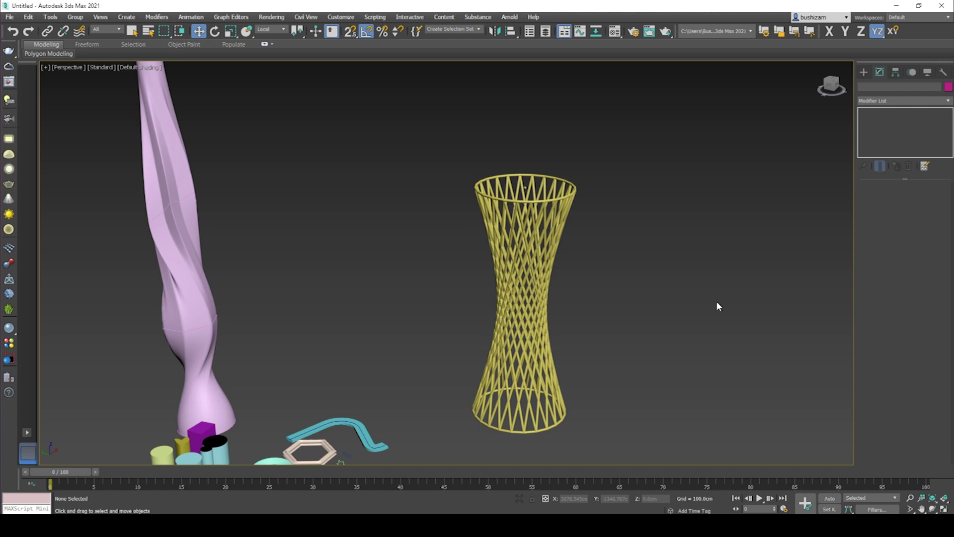
{"action": "mouse_move", "coordinate": [696, 320]}
{"action": "middle_mouse_down", "text": "alt"}
{"action": "mouse_move", "coordinate": [709, 308]}
{"action": "mouse_move", "coordinate": [700, 316]}
{"action": "middle_mouse_up", "text": "alt"}
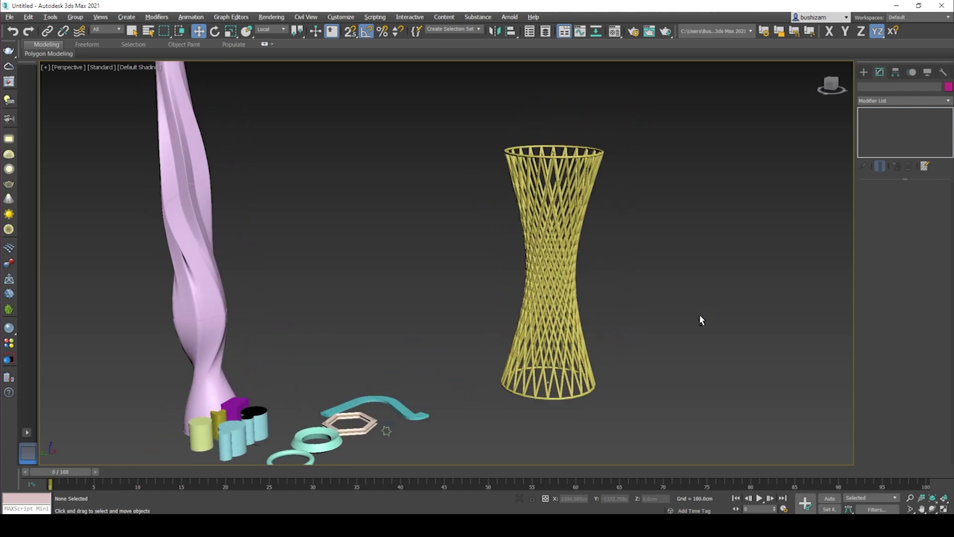
{"action": "scroll", "coordinate": [594, 305], "scroll_direction": "up", "scroll_amount": 4}
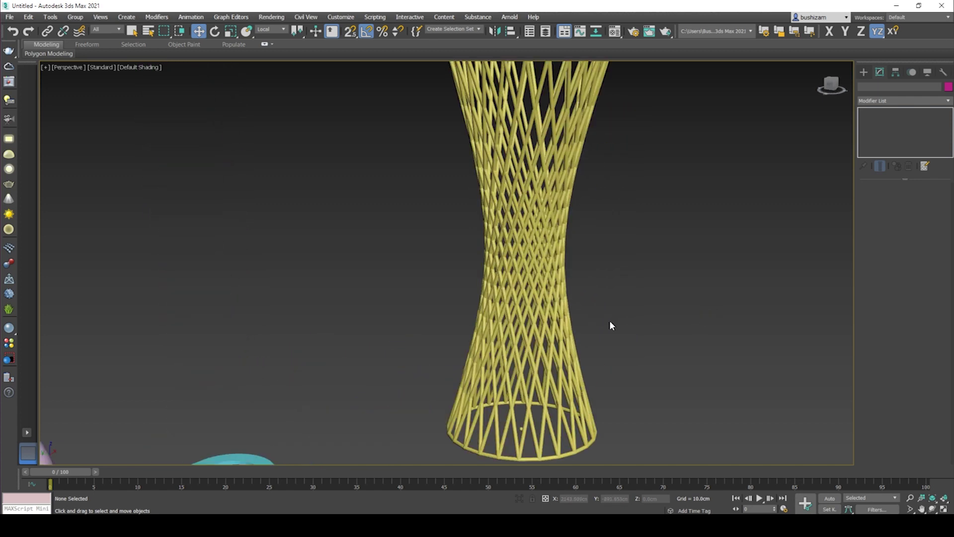
{"action": "scroll", "coordinate": [586, 326], "scroll_direction": "up", "scroll_amount": 1}
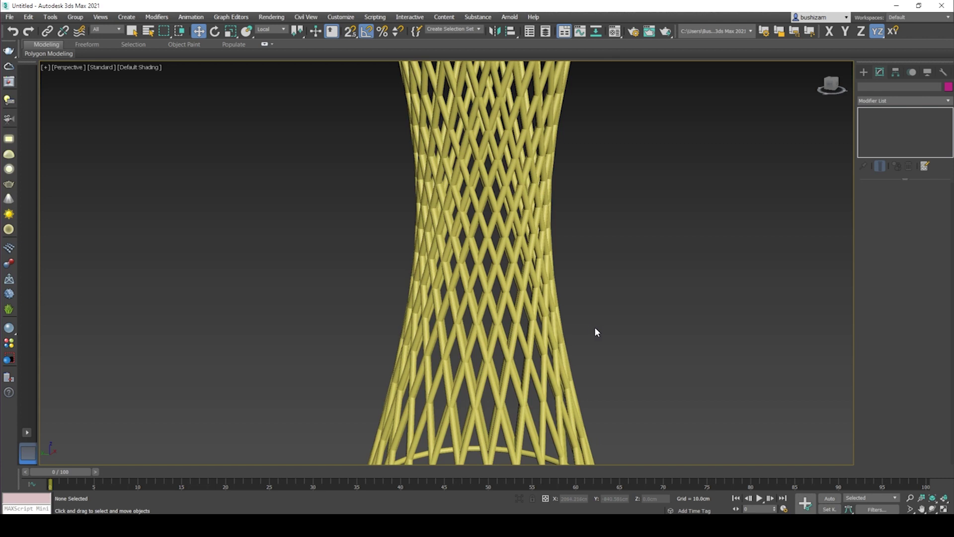
{"action": "scroll", "coordinate": [595, 326], "scroll_direction": "down", "scroll_amount": 5}
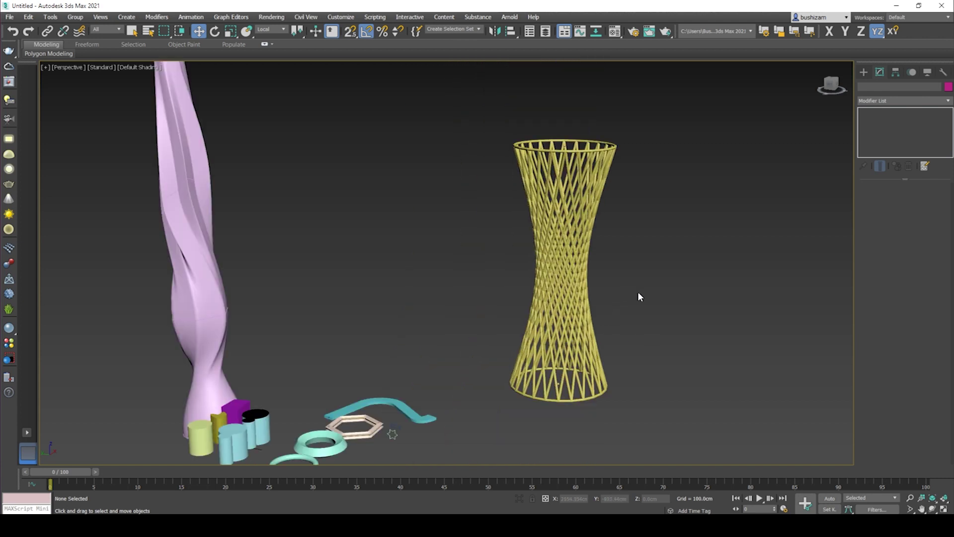
{"action": "mouse_move", "coordinate": [637, 284]}
{"action": "middle_mouse_down", "text": "alt"}
{"action": "mouse_move", "coordinate": [617, 303]}
{"action": "mouse_move", "coordinate": [628, 312]}
{"action": "mouse_move", "coordinate": [645, 290]}
{"action": "mouse_move", "coordinate": [636, 276]}
{"action": "mouse_move", "coordinate": [620, 287]}
{"action": "mouse_move", "coordinate": [638, 291]}
{"action": "mouse_move", "coordinate": [620, 287]}
{"action": "mouse_move", "coordinate": [644, 291]}
{"action": "mouse_move", "coordinate": [618, 290]}
{"action": "mouse_move", "coordinate": [635, 292]}
{"action": "middle_mouse_up", "text": "alt"}
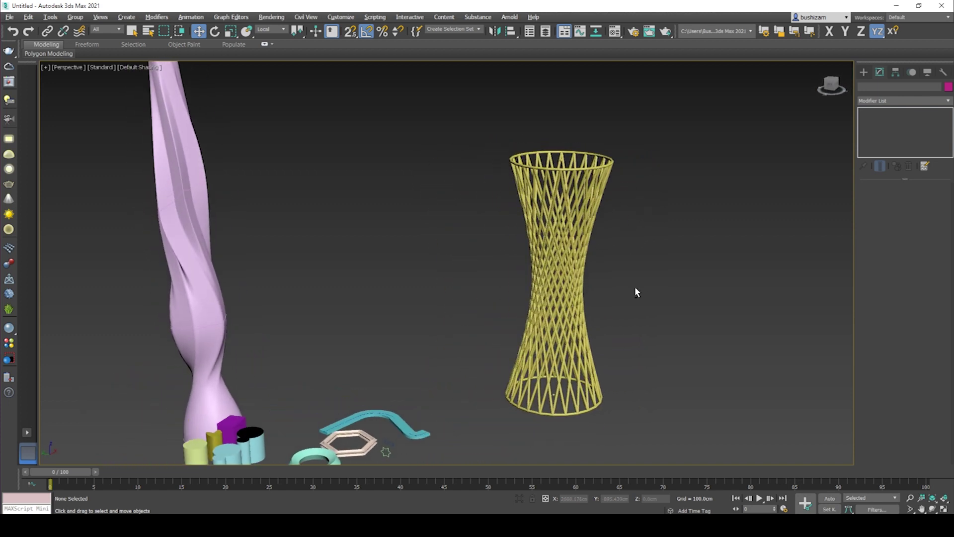
{"action": "scroll", "coordinate": [635, 292], "scroll_direction": "down", "scroll_amount": 3}
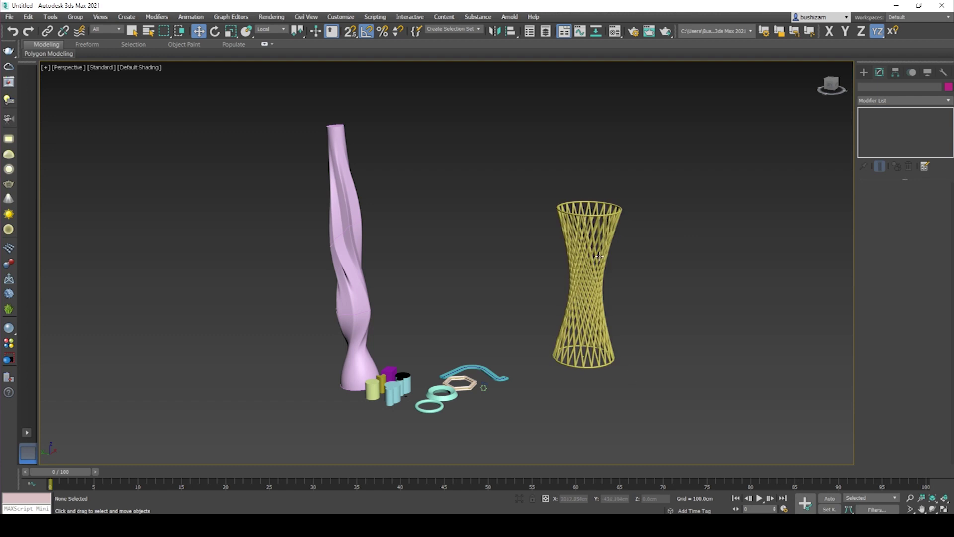
{"action": "middle_click_drag", "start_coordinate": [632, 299], "coordinate": [509, 315]}
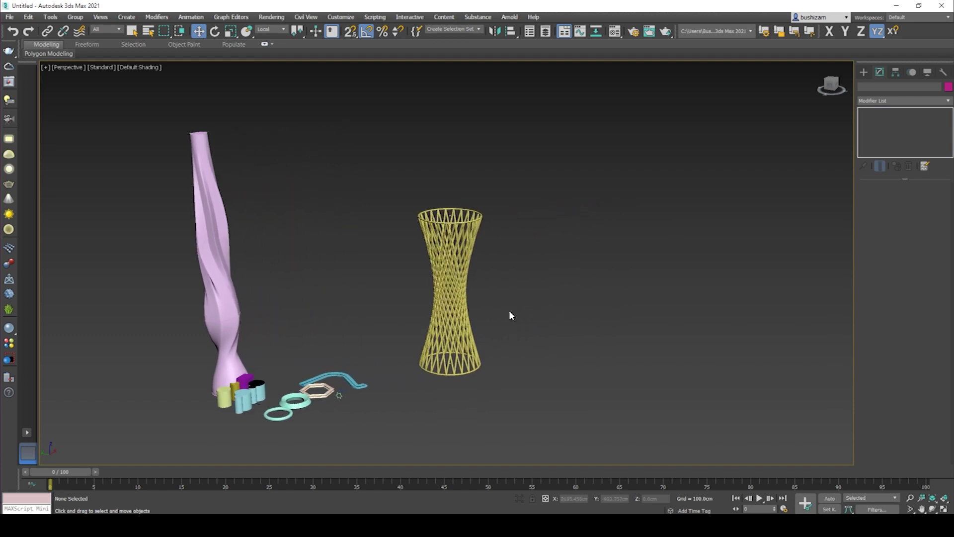
- Create a tall cylinder beside the lattice tower, about 250 cm in radius and about 1650 cm high
{"action": "left_click", "coordinate": [863, 72]}
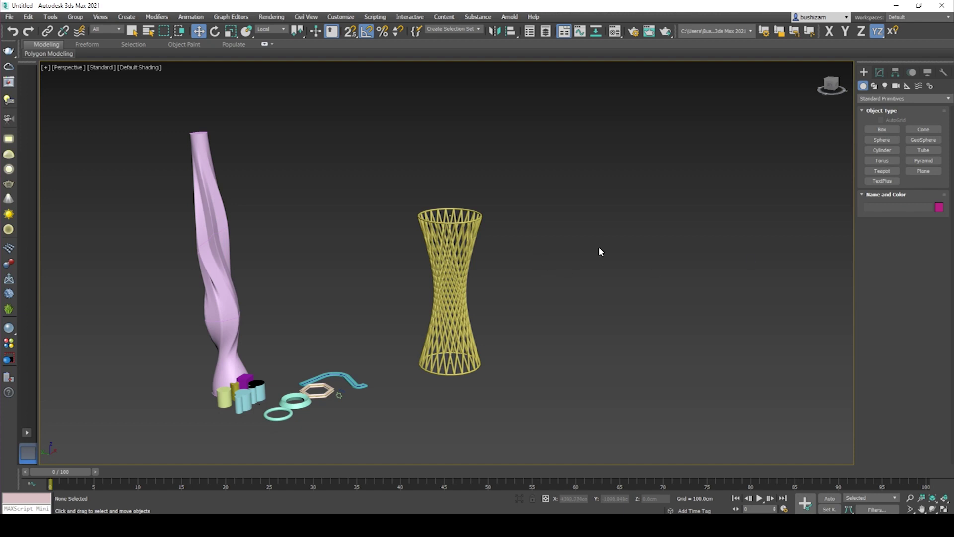
{"action": "left_click", "coordinate": [889, 150]}
{"action": "left_click_drag", "start_coordinate": [591, 333], "coordinate": [607, 344]}
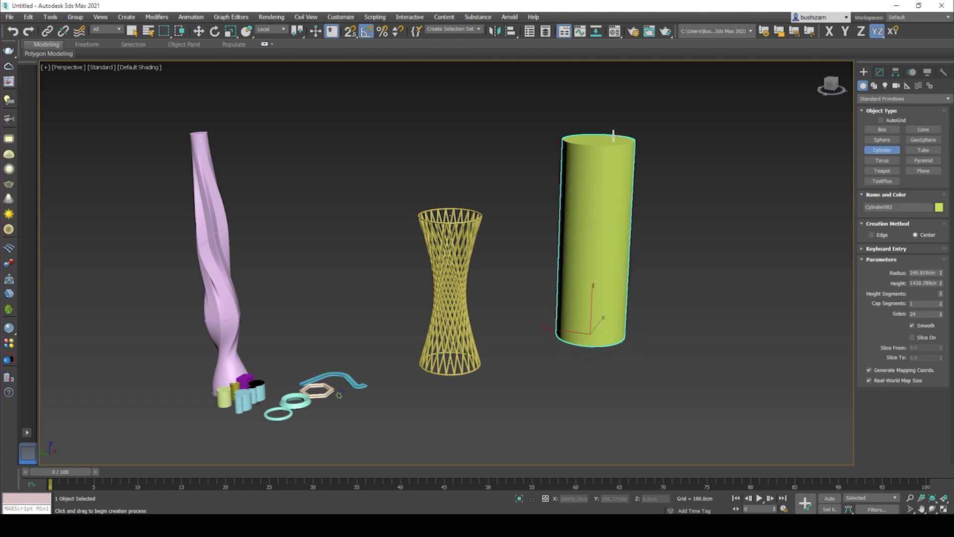
{"action": "middle_click_drag", "start_coordinate": [612, 212], "coordinate": [604, 258]}
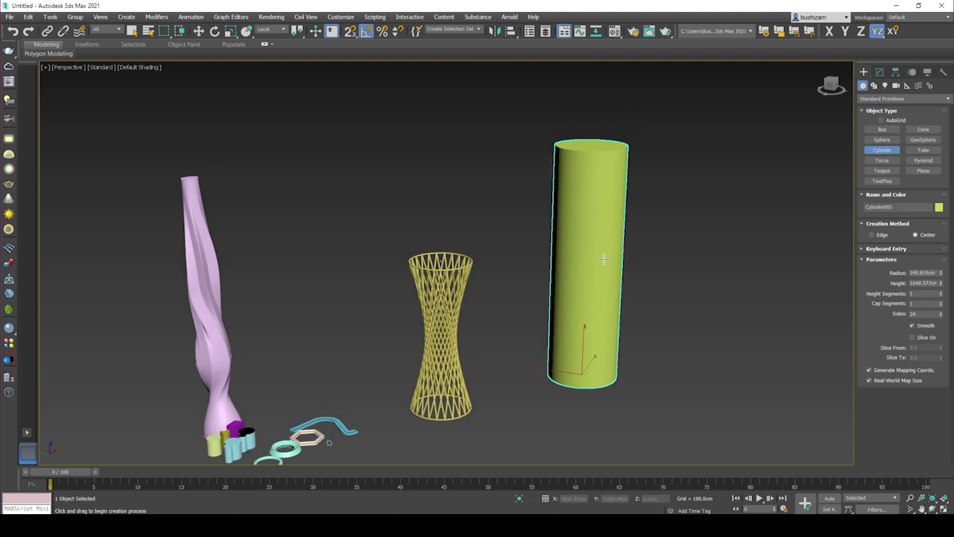
- Clone the tall cylinder along its Y axis as one independent copy standing right next to the original
{"action": "key", "text": "w"}
{"action": "mouse_move", "coordinate": [552, 371]}
{"action": "left_mouse_down"}
{"action": "mouse_move", "coordinate": [610, 372]}
{"action": "mouse_move", "coordinate": [554, 365]}
{"action": "mouse_move", "coordinate": [619, 385]}
{"action": "left_mouse_up"}
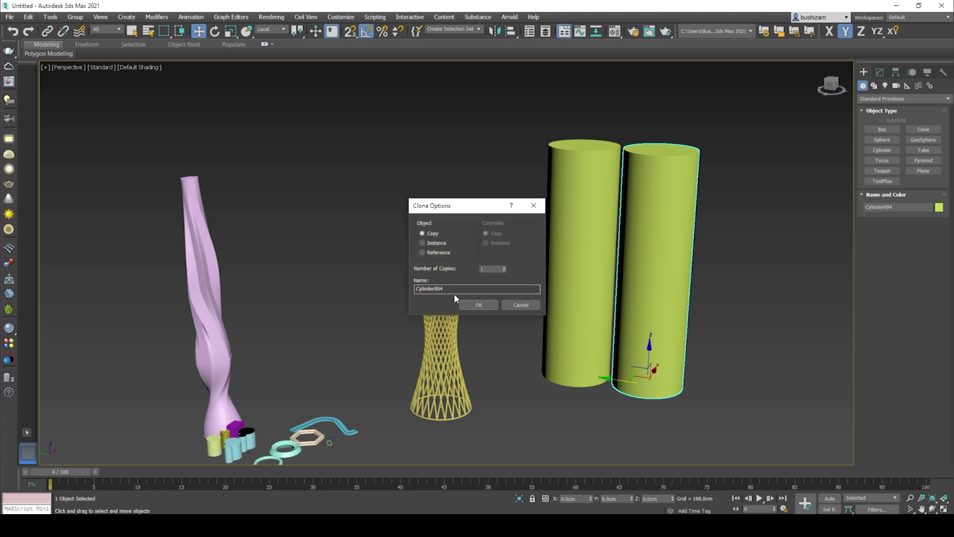
{"action": "left_click", "coordinate": [470, 303]}
{"action": "mouse_move", "coordinate": [582, 316]}
{"action": "middle_mouse_down", "text": "alt"}
{"action": "mouse_move", "coordinate": [575, 332]}
{"action": "mouse_move", "coordinate": [581, 320]}
{"action": "middle_mouse_up", "text": "alt"}
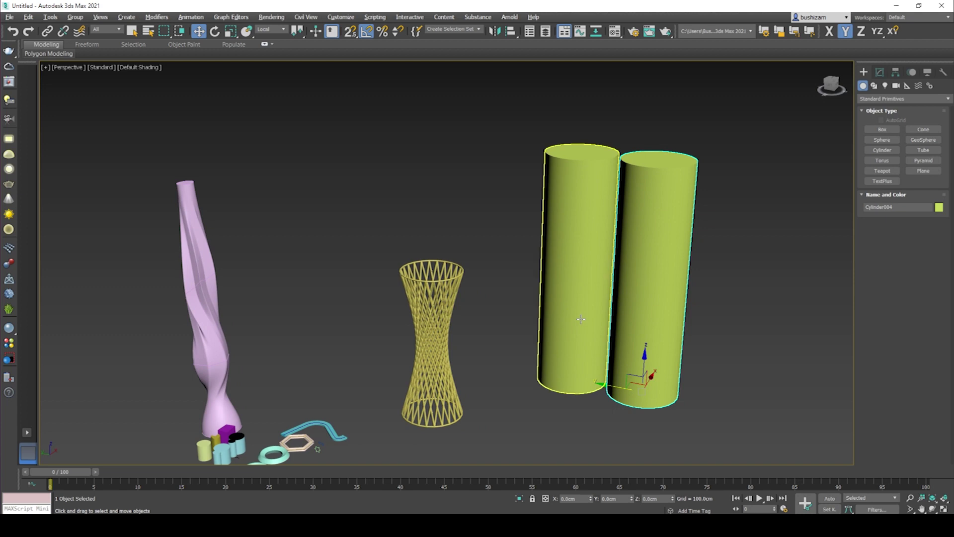
{"action": "left_click", "coordinate": [708, 179]}
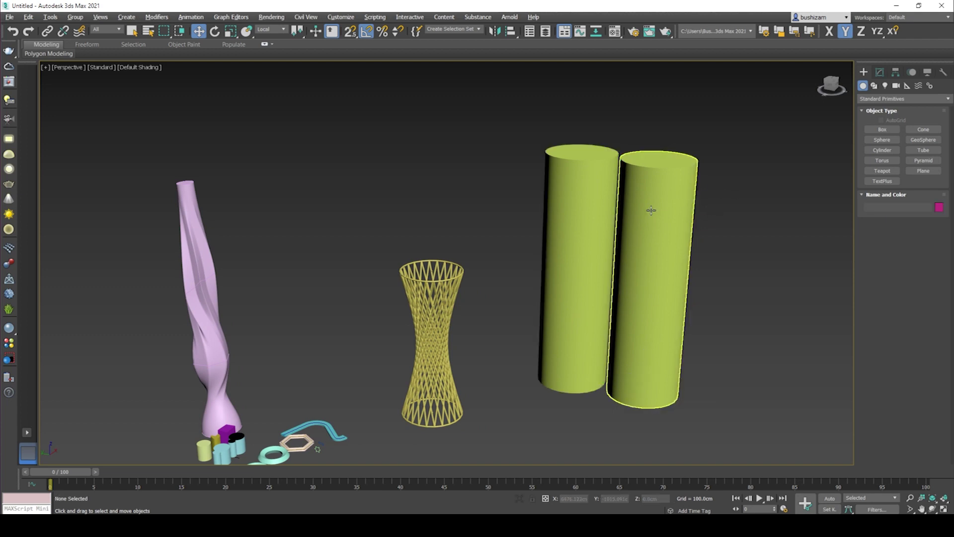
- Turn edged faces back on, select both tall cylinders, and apply one shared Twist modifier with an angle of 136.5 about Z
{"action": "key", "text": "F4"}
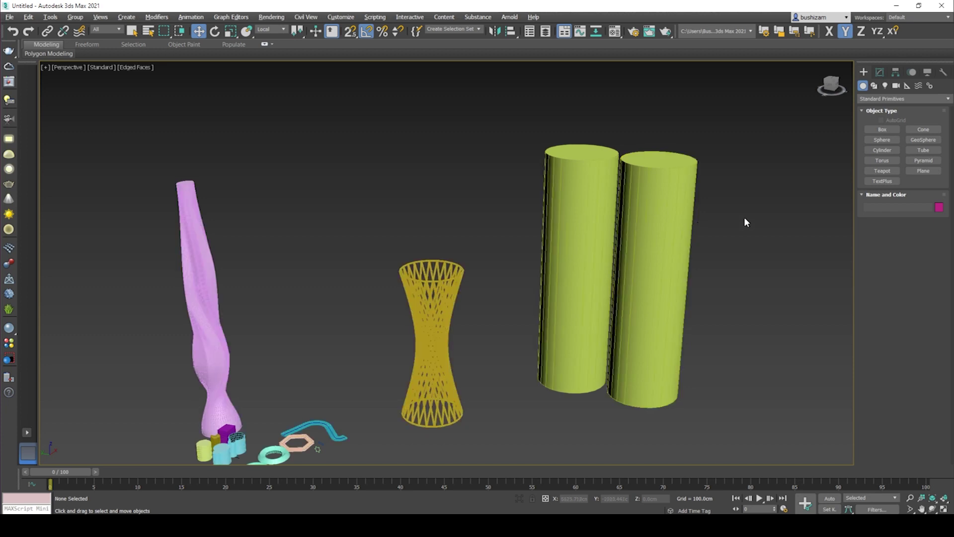
{"action": "left_click_drag", "start_coordinate": [714, 153], "coordinate": [535, 215]}
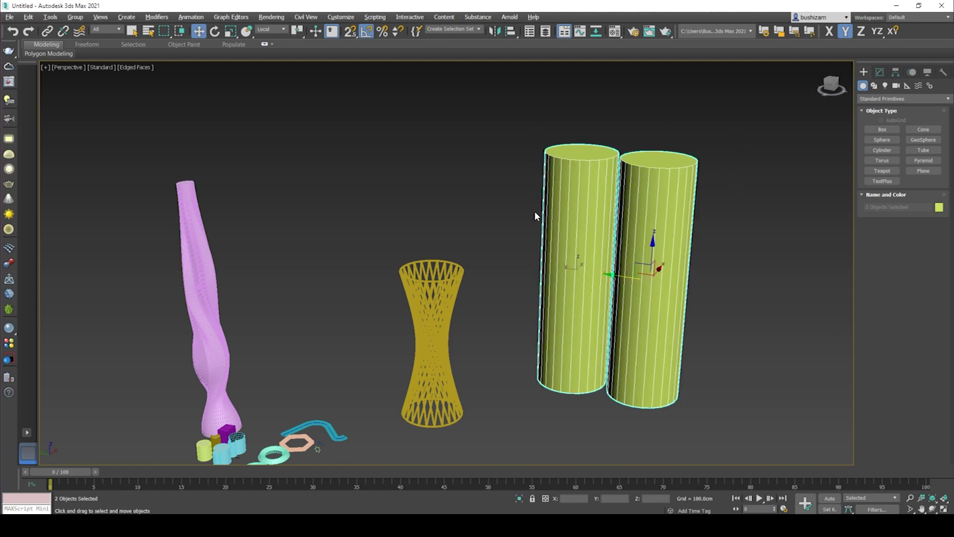
{"action": "left_click", "coordinate": [879, 74]}
{"action": "left_click", "coordinate": [896, 98]}
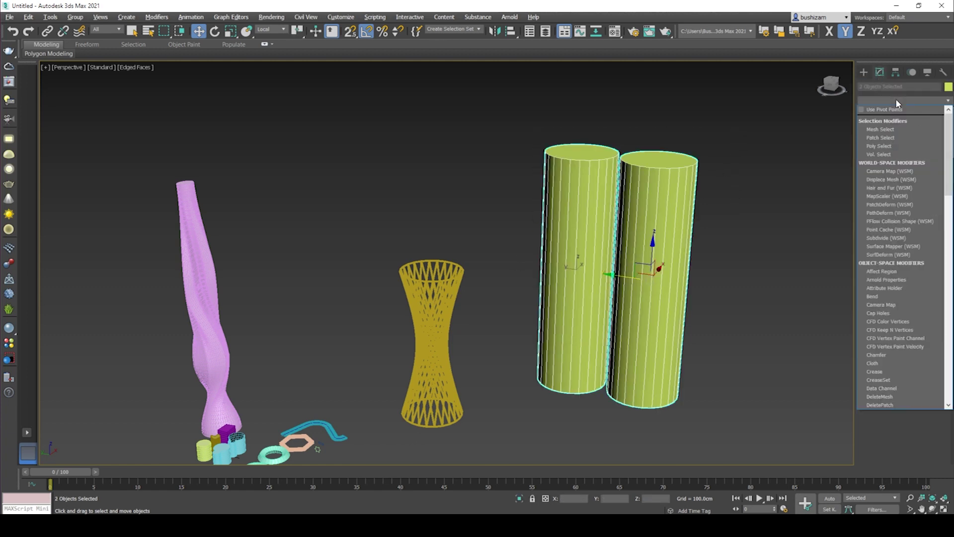
{"action": "type", "text": "tw"}
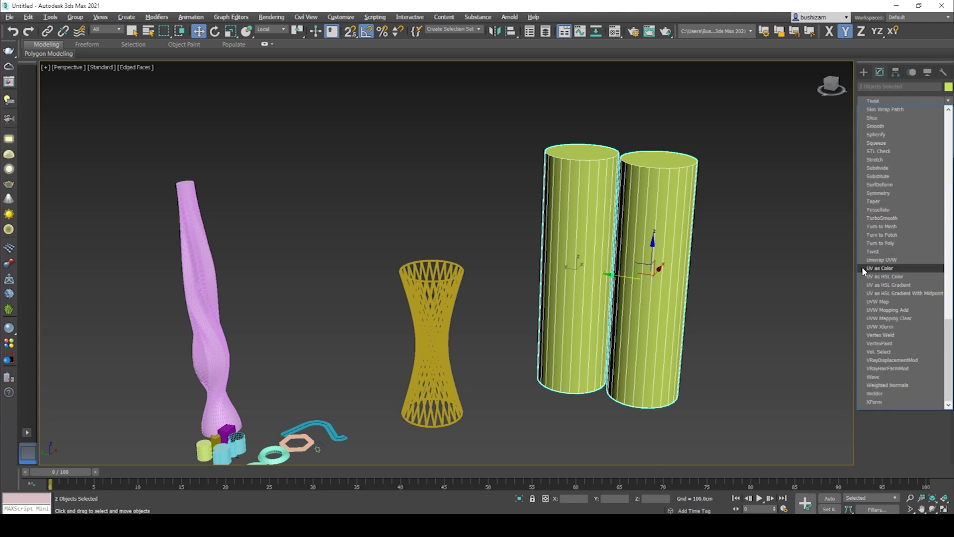
{"action": "left_click", "coordinate": [873, 252]}
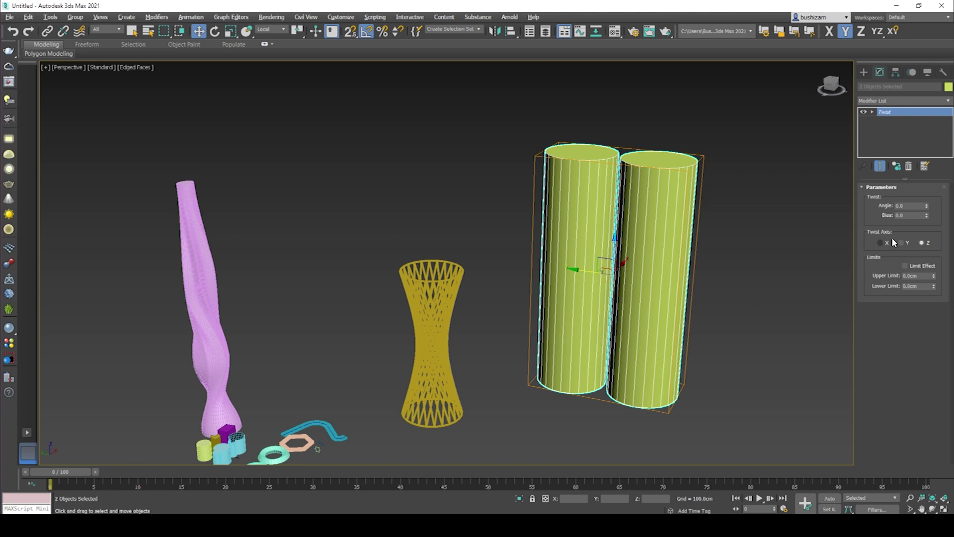
{"action": "left_click_drag", "start_coordinate": [926, 203], "coordinate": [919, 173]}
{"action": "middle_click_drag", "start_coordinate": [793, 247], "coordinate": [660, 290], "text": "alt"}
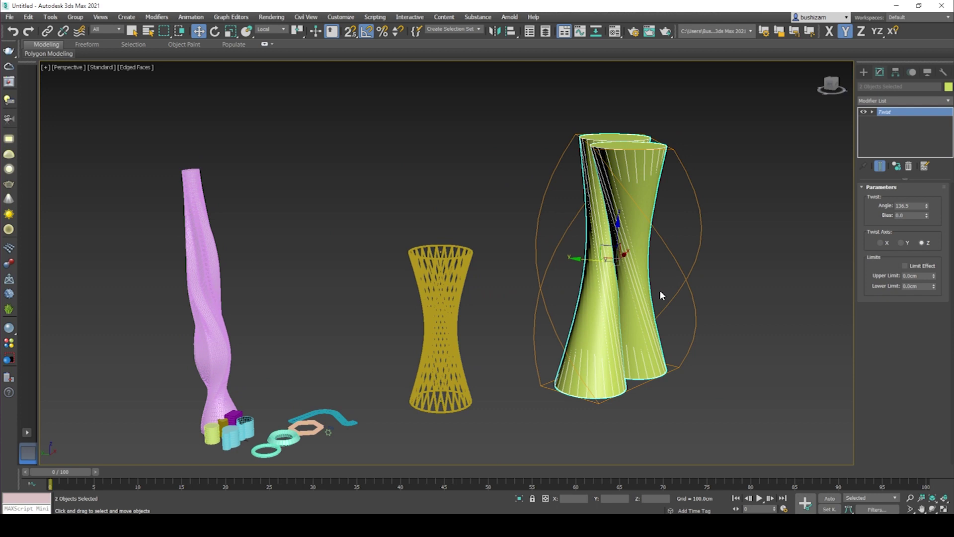
- Select only the front twisted cylinder and raise its base height segments to about a dozen below the Twist modifier
{"action": "left_click", "coordinate": [714, 189]}
{"action": "left_click", "coordinate": [624, 203]}
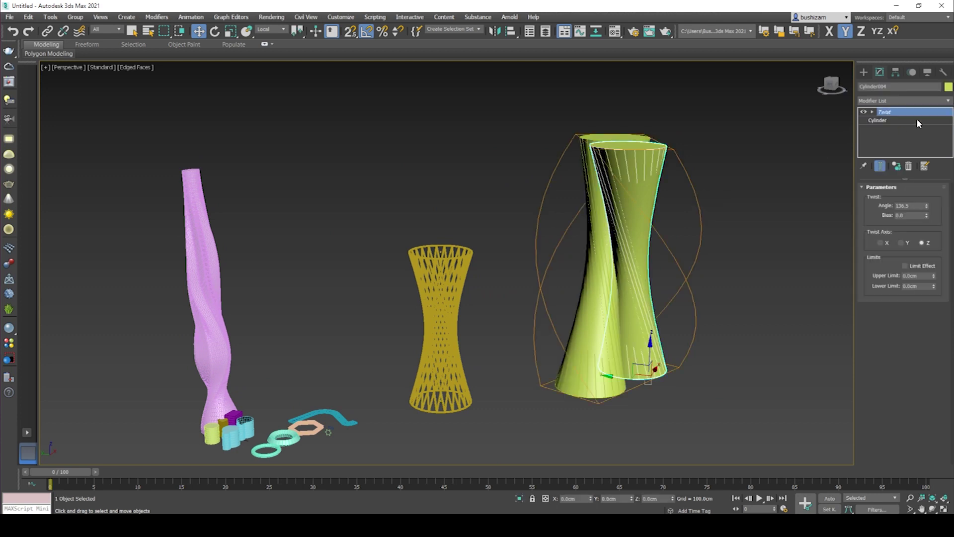
{"action": "left_click", "coordinate": [878, 121]}
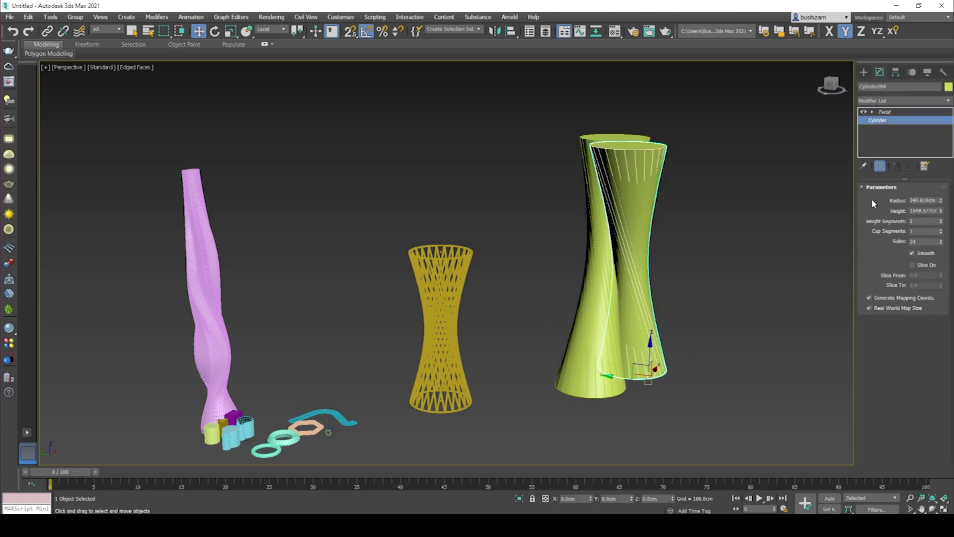
{"action": "left_click", "coordinate": [941, 220]}
{"action": "left_click", "coordinate": [941, 220]}
{"action": "left_click", "coordinate": [941, 220]}
{"action": "left_click", "coordinate": [941, 220]}
{"action": "left_click", "coordinate": [941, 220]}
{"action": "left_click", "coordinate": [941, 220]}
{"action": "left_click", "coordinate": [941, 220]}
{"action": "left_click", "coordinate": [940, 220]}
{"action": "left_click", "coordinate": [941, 219]}
{"action": "left_click", "coordinate": [941, 219]}
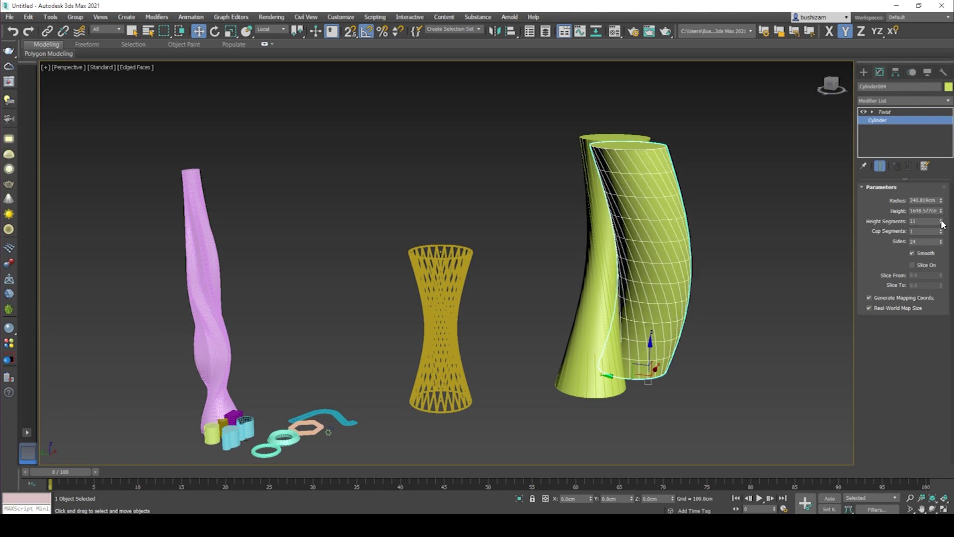
- Raise the back twisted cylinder's base height segments to about a dozen, matching the front one
{"action": "left_click", "coordinate": [599, 219]}
{"action": "left_click", "coordinate": [877, 120]}
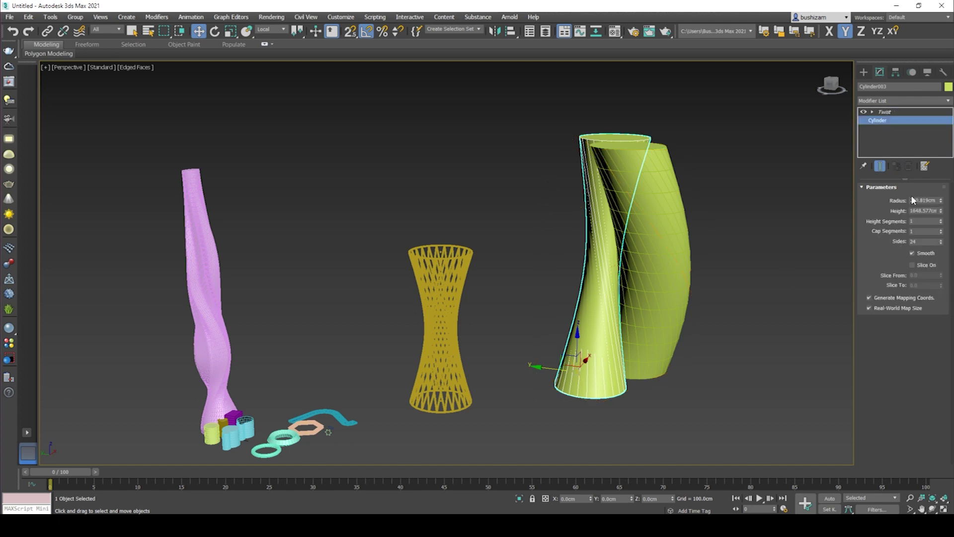
{"action": "left_click", "coordinate": [941, 219]}
{"action": "left_click", "coordinate": [941, 220]}
{"action": "left_click", "coordinate": [941, 220]}
{"action": "left_click", "coordinate": [942, 219]}
{"action": "left_click", "coordinate": [941, 220]}
{"action": "left_click", "coordinate": [941, 220]}
{"action": "left_click", "coordinate": [941, 219]}
{"action": "left_click", "coordinate": [940, 220]}
{"action": "left_click", "coordinate": [941, 219]}
{"action": "left_click", "coordinate": [941, 220]}
{"action": "left_click", "coordinate": [941, 219]}
- Increase the shared Twist angle of the two cylinders to 141 and orbit around them to check the twisted shape
{"action": "left_click", "coordinate": [720, 259]}
{"action": "left_click", "coordinate": [680, 239]}
{"action": "middle_click_drag", "start_coordinate": [694, 201], "coordinate": [805, 206], "text": "alt"}
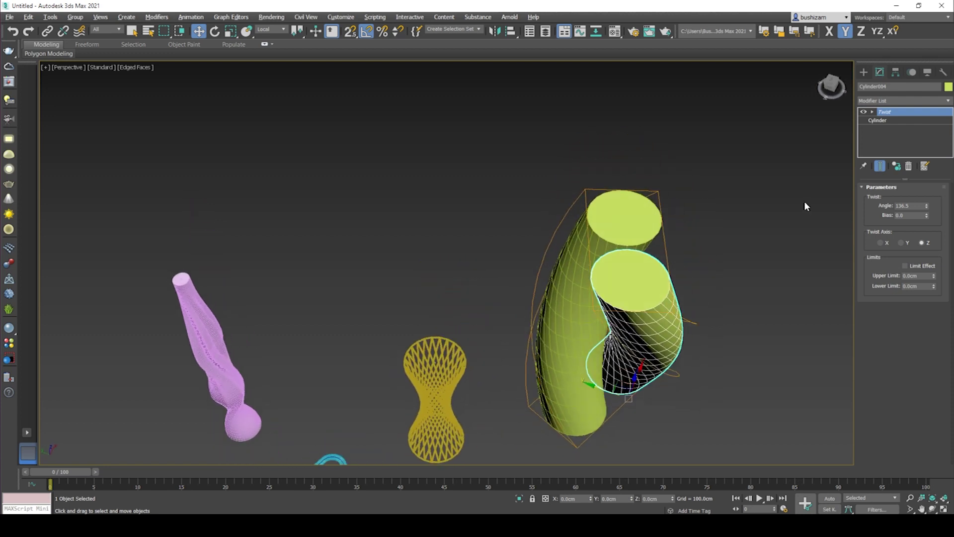
{"action": "mouse_move", "coordinate": [925, 208]}
{"action": "left_mouse_down"}
{"action": "mouse_move", "coordinate": [929, 138]}
{"action": "mouse_move", "coordinate": [926, 204]}
{"action": "left_mouse_up"}
{"action": "middle_click_drag", "start_coordinate": [720, 263], "coordinate": [725, 195], "text": "alt"}
{"action": "left_click", "coordinate": [725, 195]}
{"action": "left_click", "coordinate": [647, 211]}
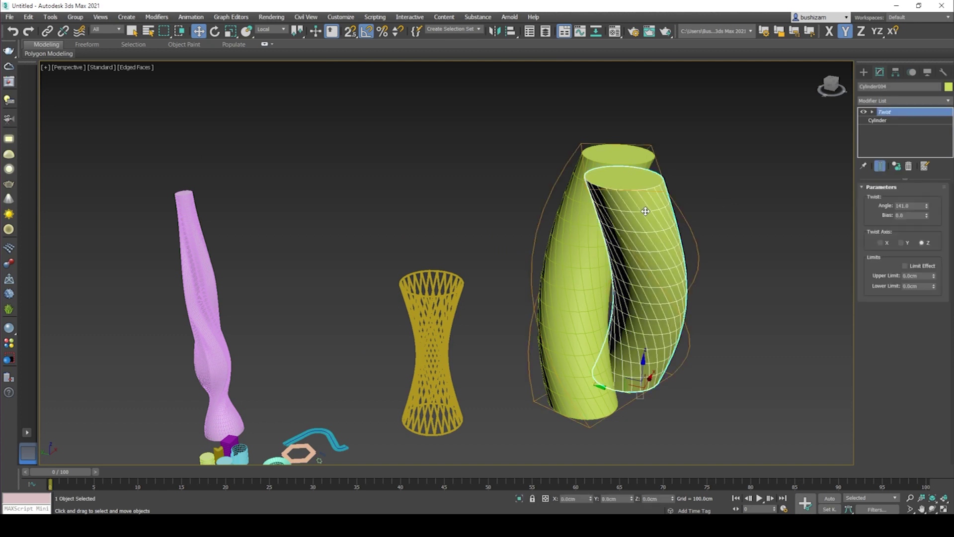
- Select both twisted cylinders and clone them in place as independent copies
{"action": "left_click", "coordinate": [654, 137]}
{"action": "left_click", "coordinate": [620, 160]}
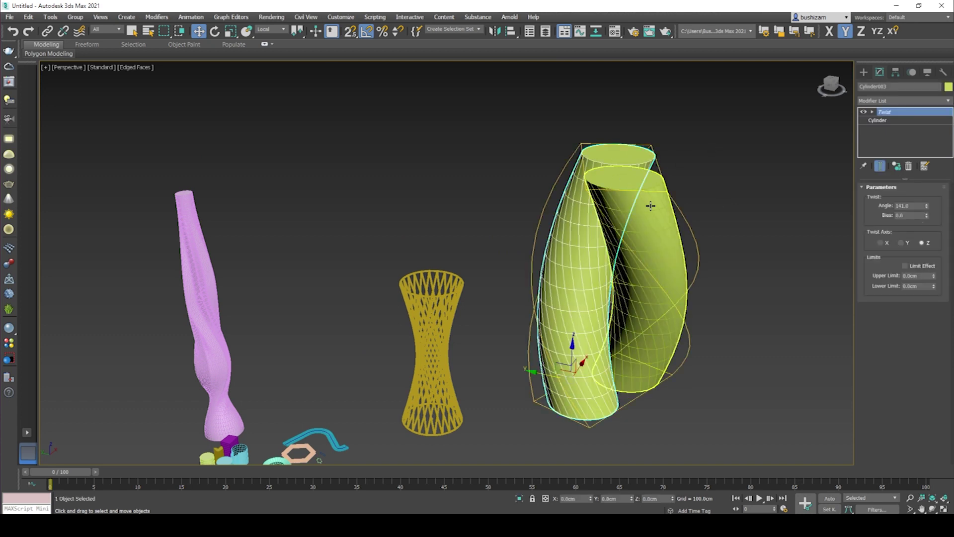
{"action": "left_click", "coordinate": [648, 204]}
{"action": "left_click", "coordinate": [625, 155], "text": "ctrl"}
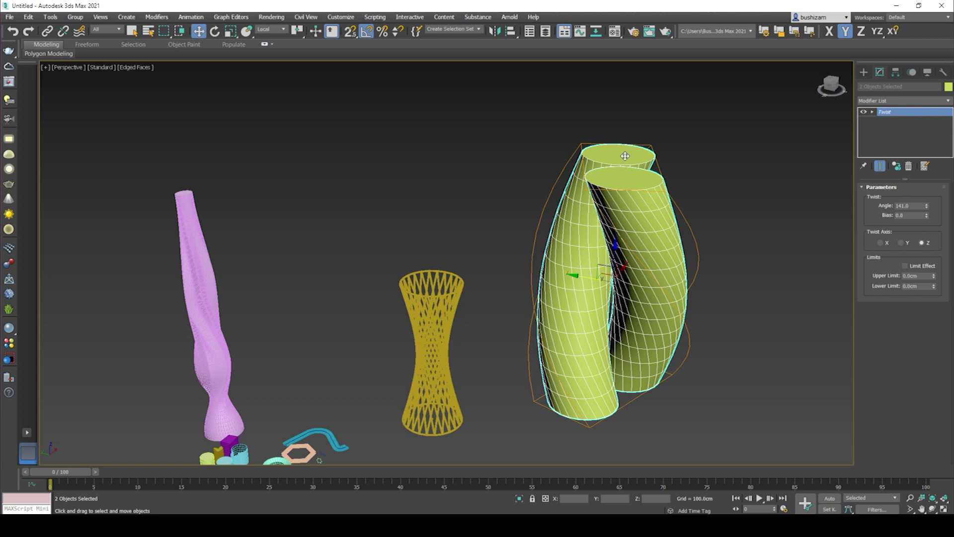
{"action": "key", "text": "ctrl+v"}
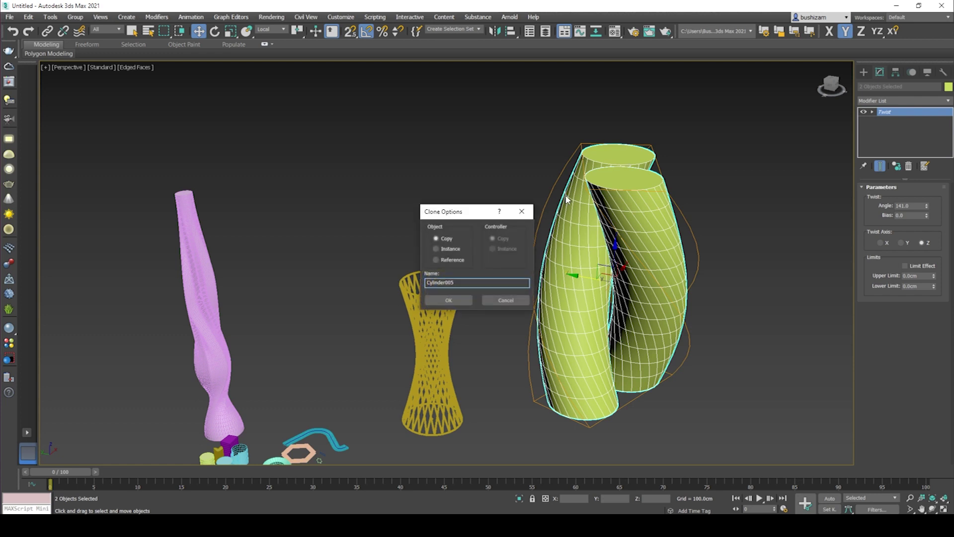
{"action": "left_click", "coordinate": [455, 300]}
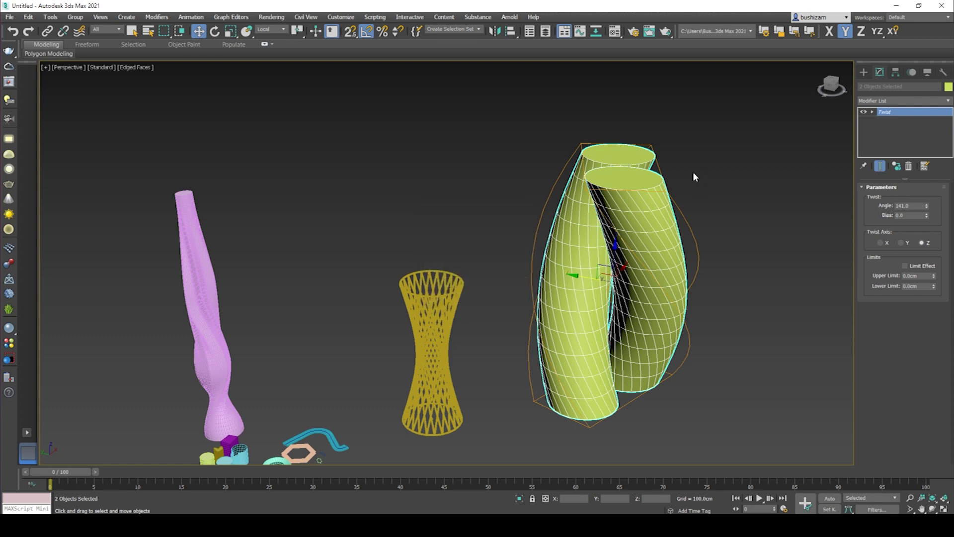
- Change the object colour of the two cloned cylinders to dark blue
{"action": "left_click", "coordinate": [948, 87]}
{"action": "left_click", "coordinate": [567, 165]}
{"action": "left_click", "coordinate": [577, 222]}
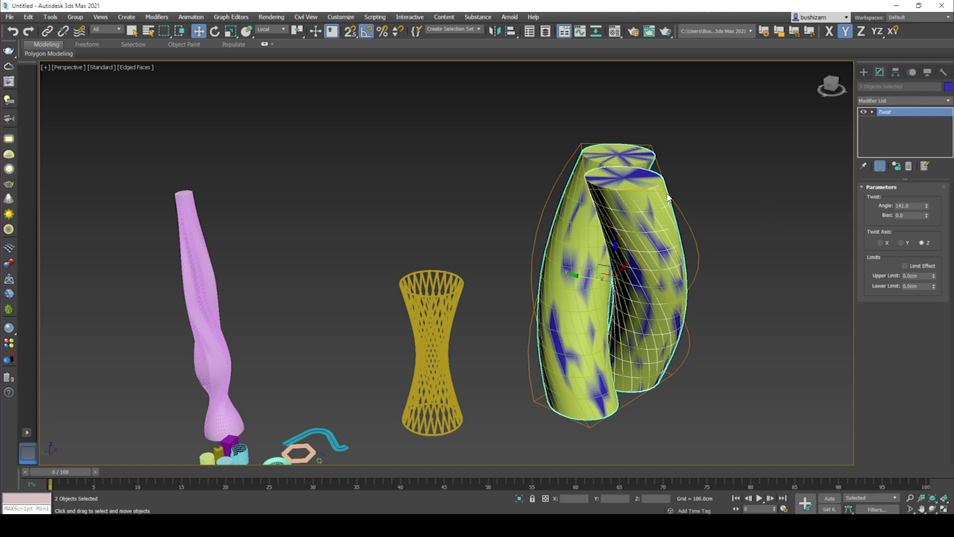
- Apply one shared Lattice modifier to the two dark blue cylinder copies on top of their Twist
{"action": "left_click", "coordinate": [889, 101]}
{"action": "key", "text": "l"}
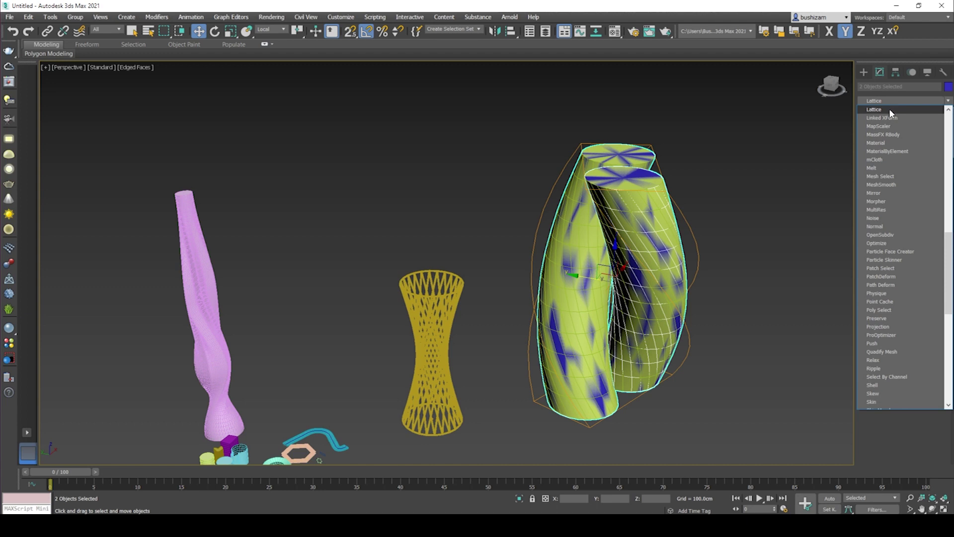
{"action": "left_click", "coordinate": [889, 109]}
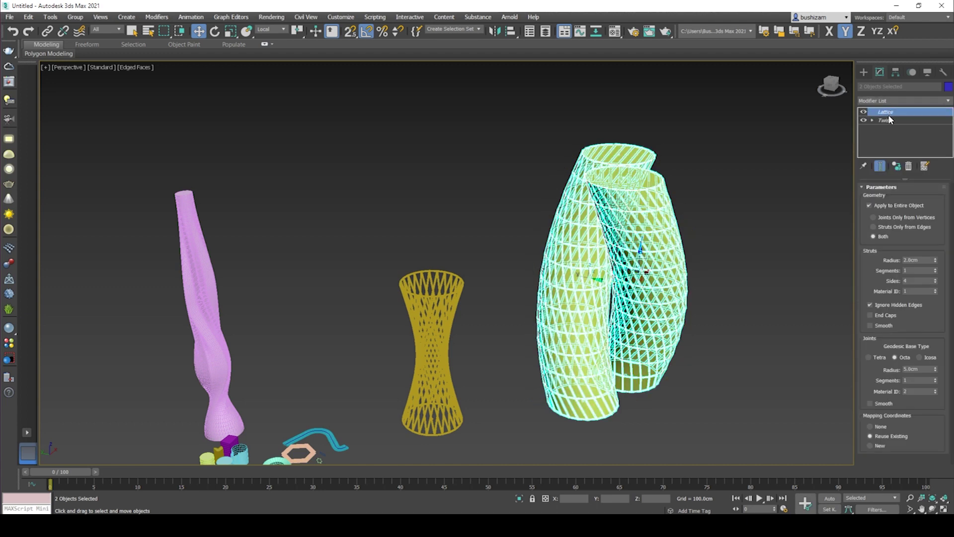
{"action": "key", "text": "ctrl+z"}
{"action": "left_click", "coordinate": [765, 207]}
{"action": "left_click", "coordinate": [643, 236]}
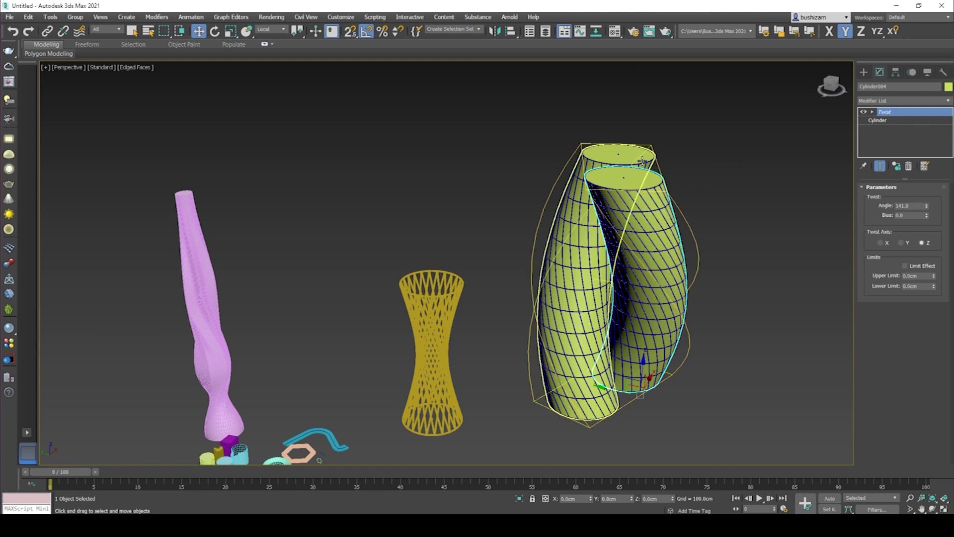
{"action": "left_click", "coordinate": [626, 157], "text": "ctrl"}
{"action": "left_click", "coordinate": [641, 186]}
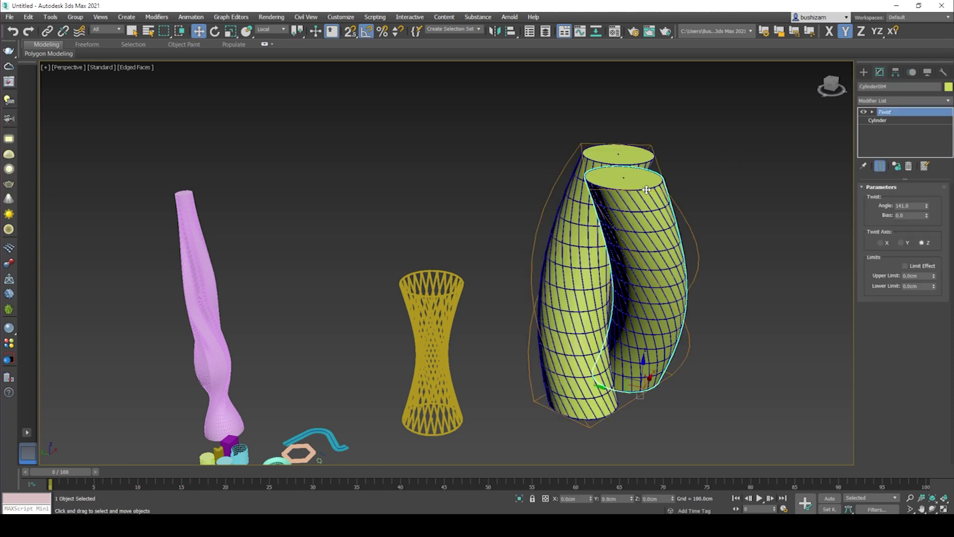
{"action": "left_click", "coordinate": [691, 187]}
{"action": "left_click", "coordinate": [632, 155]}
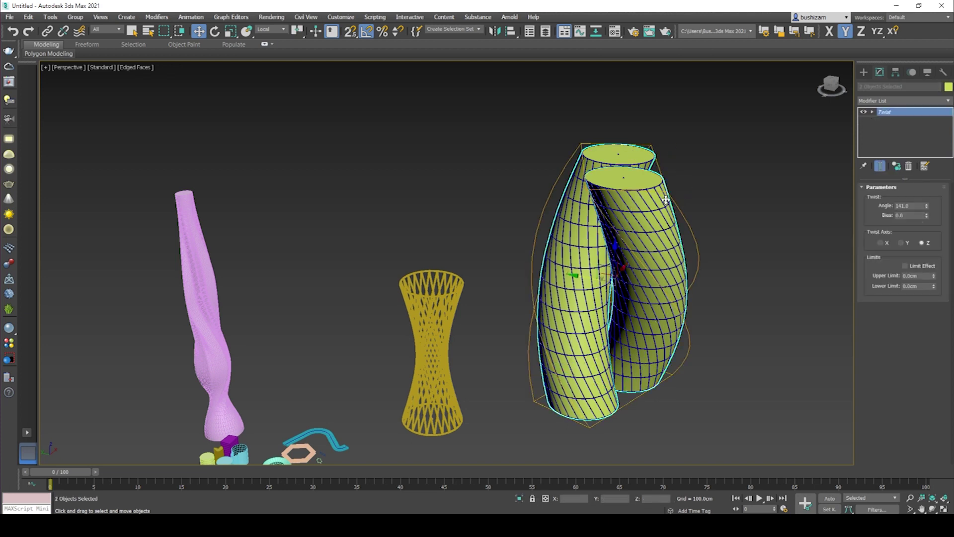
{"action": "left_click", "coordinate": [712, 174]}
{"action": "left_click", "coordinate": [650, 204]}
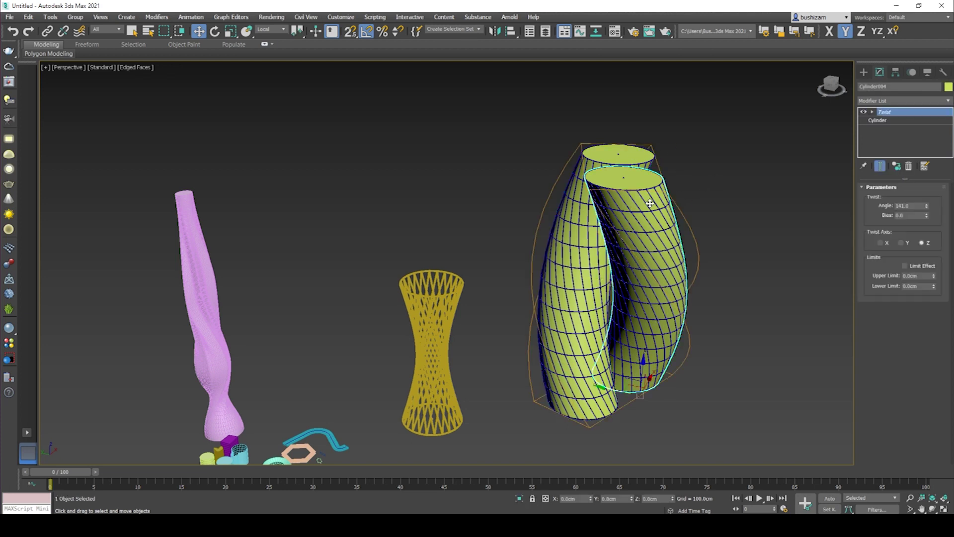
{"action": "left_click", "coordinate": [751, 175]}
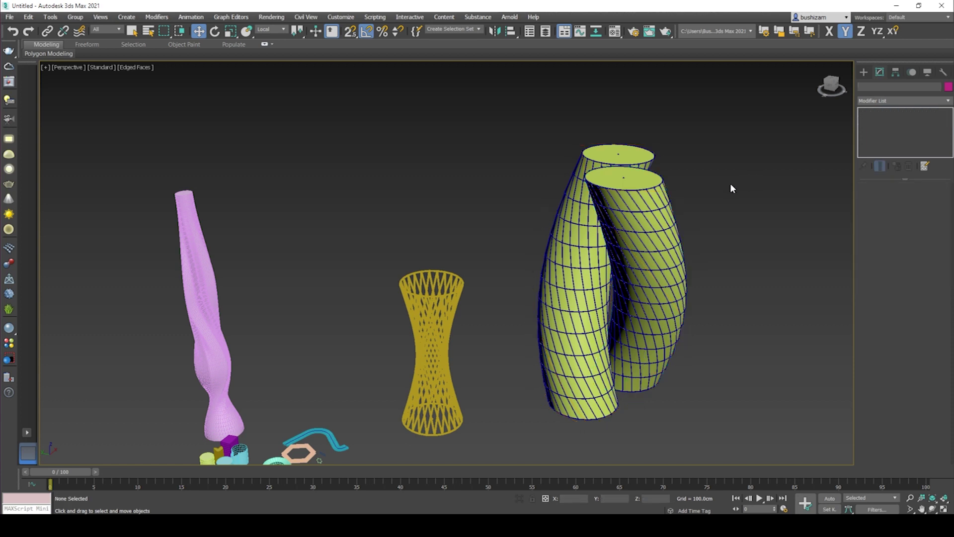
- Select both dark blue lattice shells and set the Lattice strut radius to 11 cm
{"action": "left_click", "coordinate": [634, 190]}
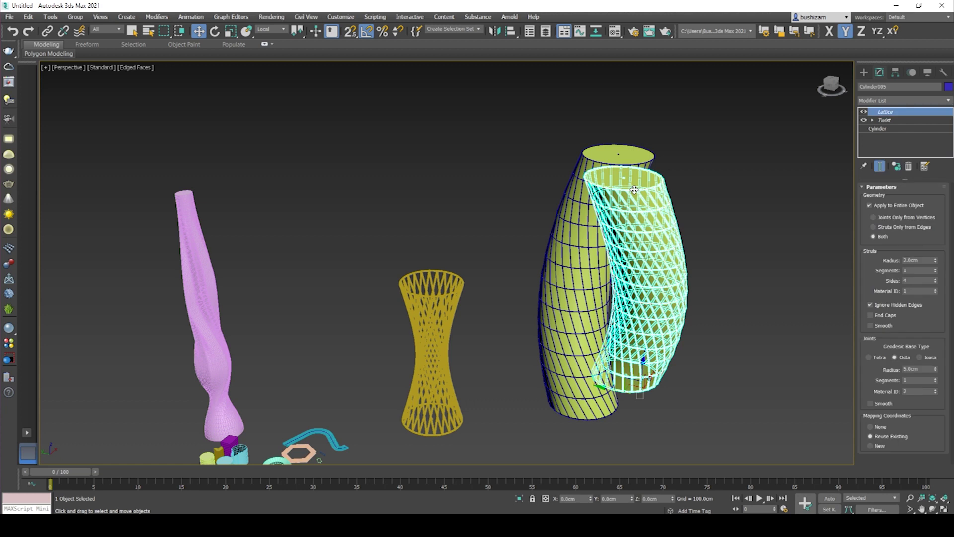
{"action": "left_click", "coordinate": [578, 179], "text": "ctrl"}
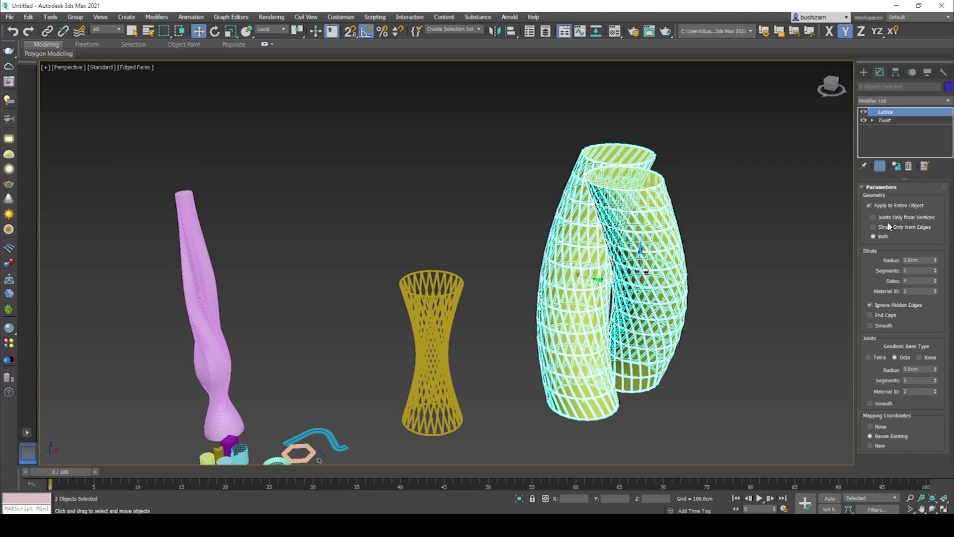
{"action": "mouse_move", "coordinate": [937, 264]}
{"action": "left_mouse_down"}
{"action": "mouse_move", "coordinate": [937, 249]}
{"action": "mouse_move", "coordinate": [937, 261]}
{"action": "left_mouse_up"}
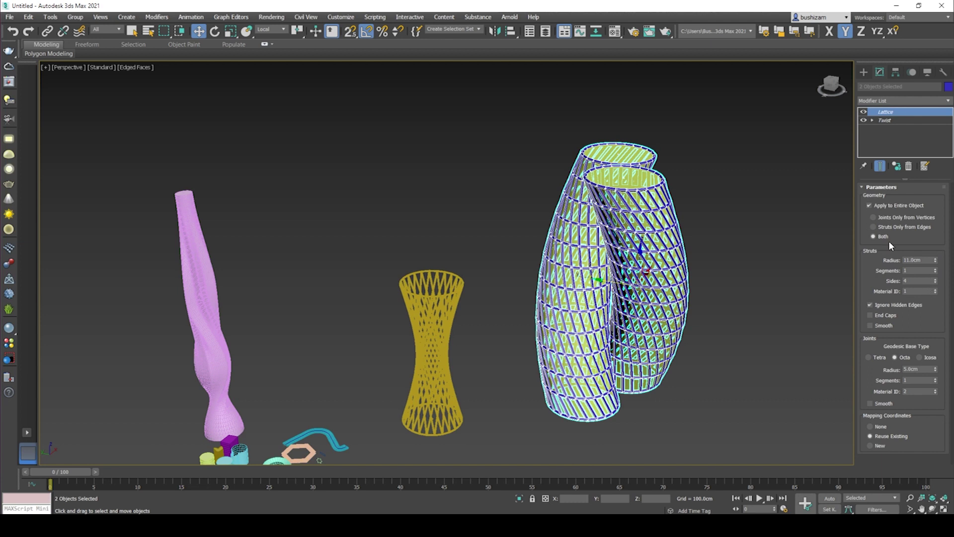
- Set the Lattice joint segments to 3 and the strut sides to 12 on both shells
{"action": "left_click", "coordinate": [935, 393]}
{"action": "left_click", "coordinate": [935, 382]}
{"action": "left_click", "coordinate": [935, 382]}
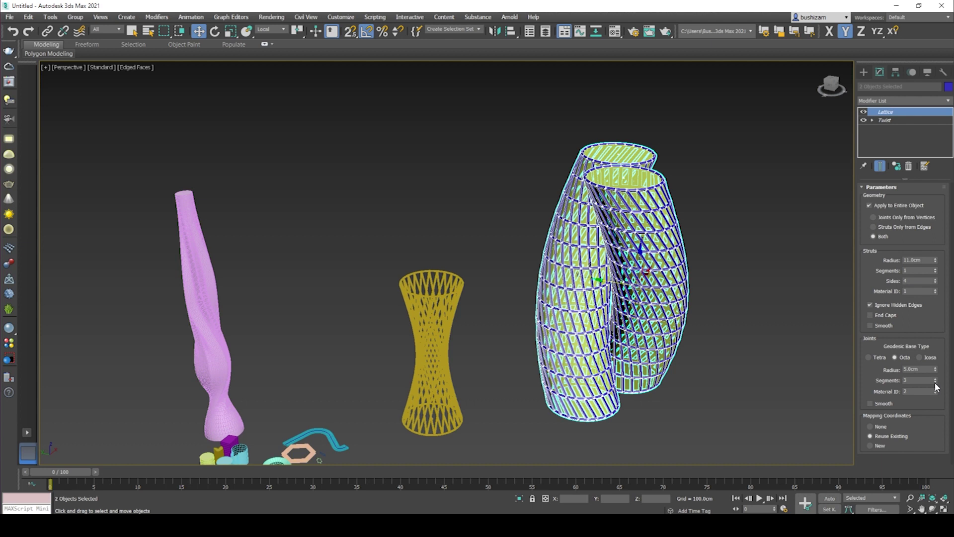
{"action": "left_click", "coordinate": [935, 279]}
{"action": "left_click", "coordinate": [935, 279]}
{"action": "left_click", "coordinate": [935, 279]}
{"action": "left_click", "coordinate": [935, 279]}
{"action": "left_click", "coordinate": [935, 279]}
{"action": "left_click", "coordinate": [935, 279]}
{"action": "left_click", "coordinate": [935, 279]}
{"action": "left_click", "coordinate": [935, 279]}
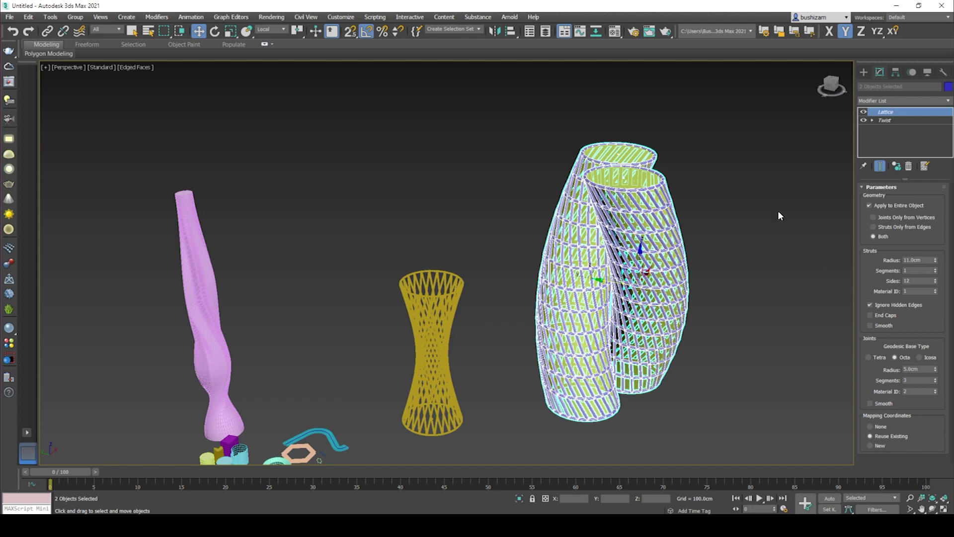
- Inspect the lattice shells around the twisted cylinders, then reduce their shared strut radius to make the struts thinner
{"action": "left_click", "coordinate": [756, 206]}
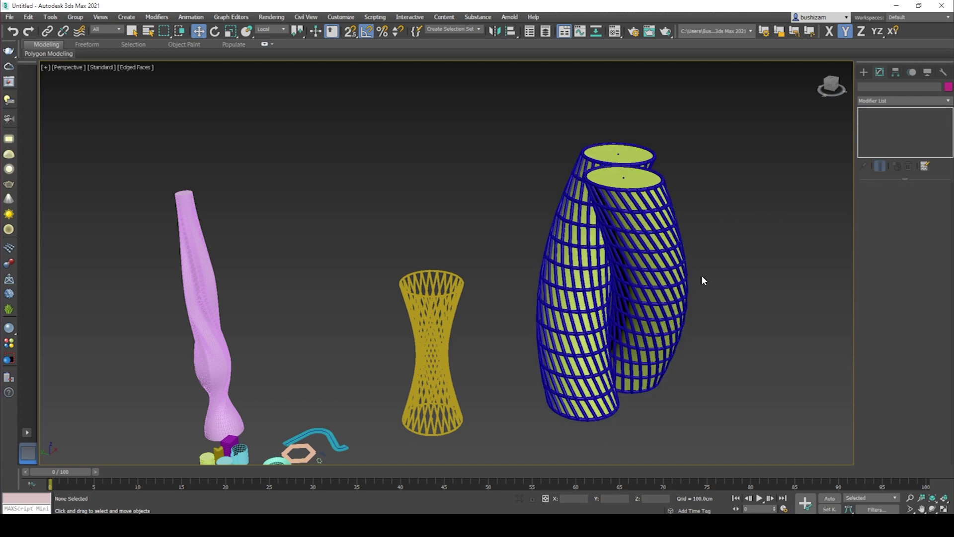
{"action": "middle_click_drag", "start_coordinate": [668, 309], "coordinate": [645, 295], "text": "alt"}
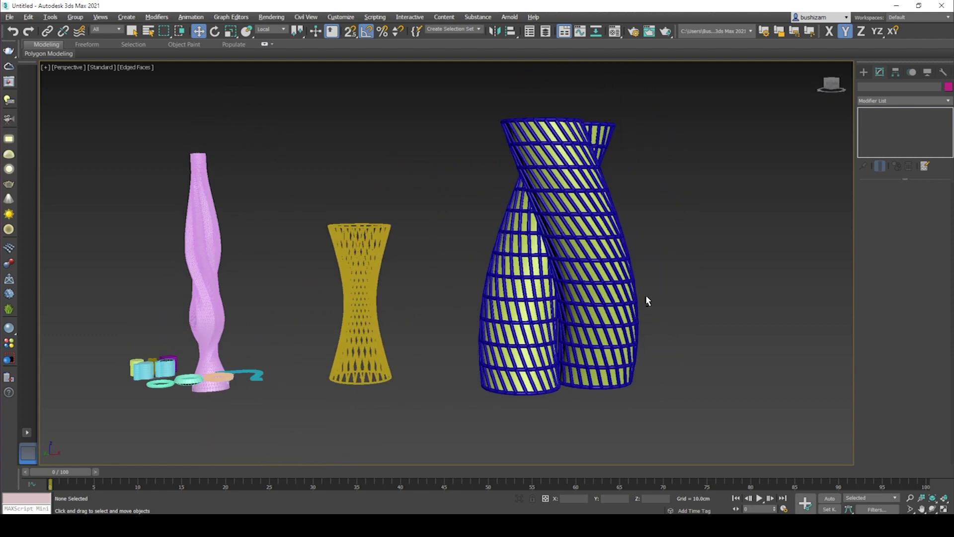
{"action": "scroll", "coordinate": [594, 245], "scroll_direction": "up", "scroll_amount": 5}
{"action": "scroll", "coordinate": [594, 245], "scroll_direction": "down", "scroll_amount": 8}
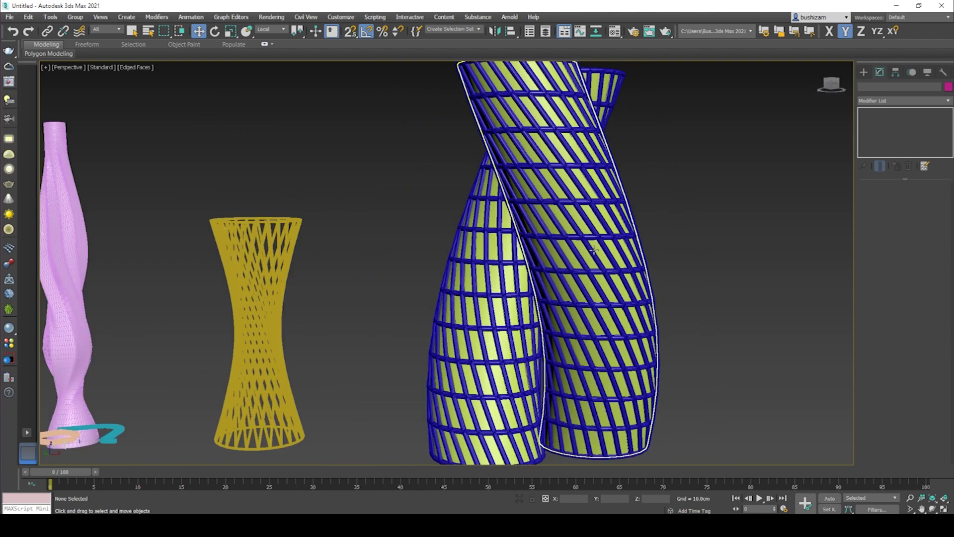
{"action": "middle_click_drag", "start_coordinate": [625, 276], "coordinate": [645, 257], "text": "alt"}
{"action": "scroll", "coordinate": [645, 257], "scroll_direction": "up", "scroll_amount": 3}
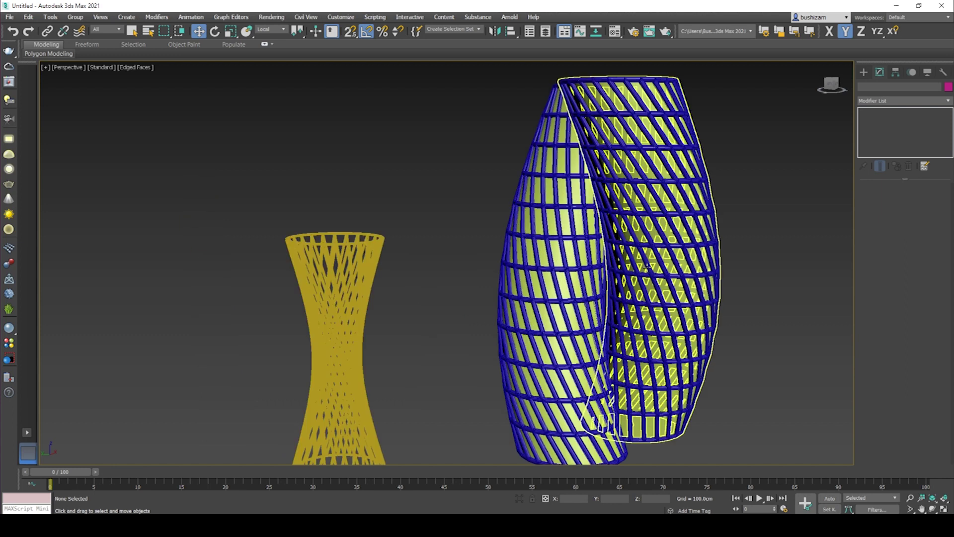
{"action": "left_click", "coordinate": [671, 196]}
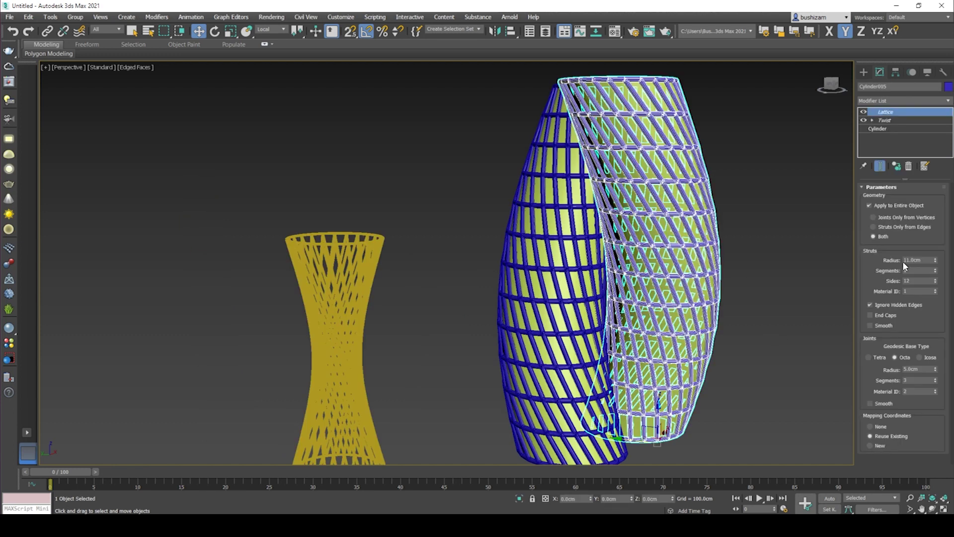
{"action": "left_click_drag", "start_coordinate": [935, 264], "coordinate": [934, 263]}
{"action": "left_click", "coordinate": [705, 263]}
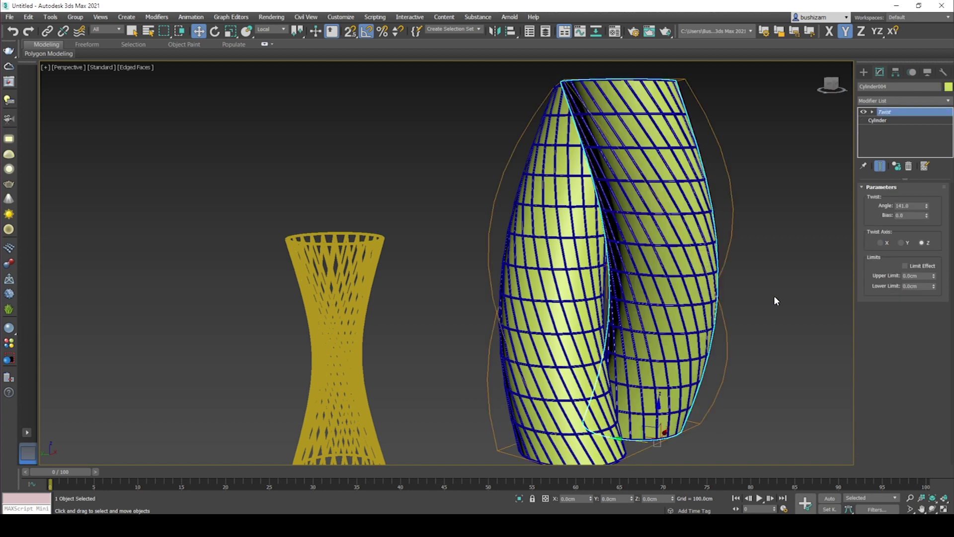
{"action": "middle_click_drag", "start_coordinate": [740, 292], "coordinate": [700, 319], "text": "alt"}
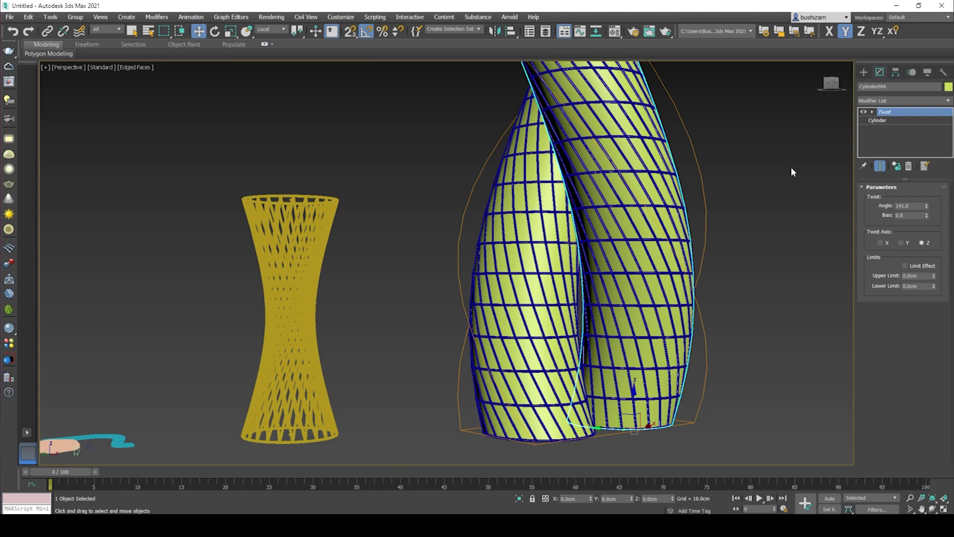
{"action": "scroll", "coordinate": [777, 181], "scroll_direction": "down", "scroll_amount": 5}
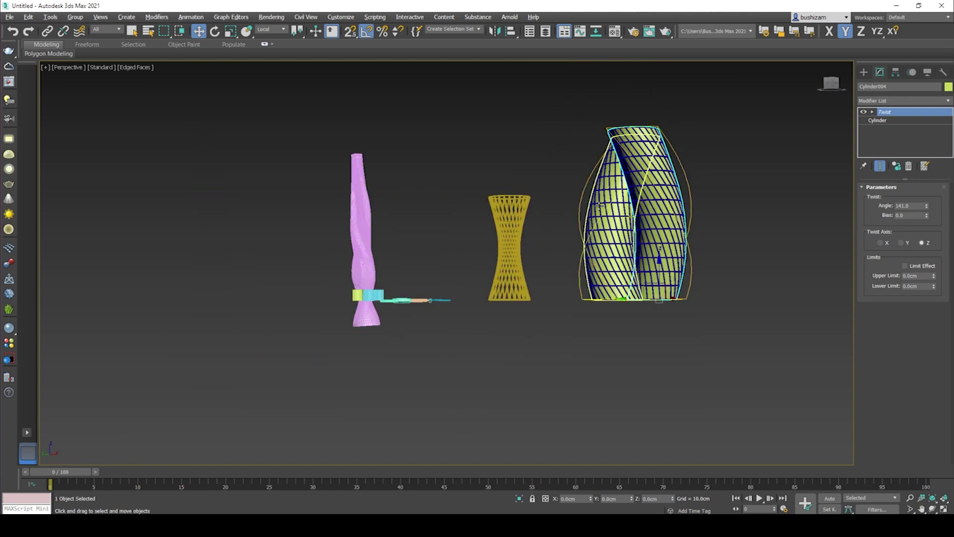
{"action": "middle_click_drag", "start_coordinate": [632, 227], "coordinate": [641, 277]}
{"action": "scroll", "coordinate": [591, 249], "scroll_direction": "up", "scroll_amount": 3}
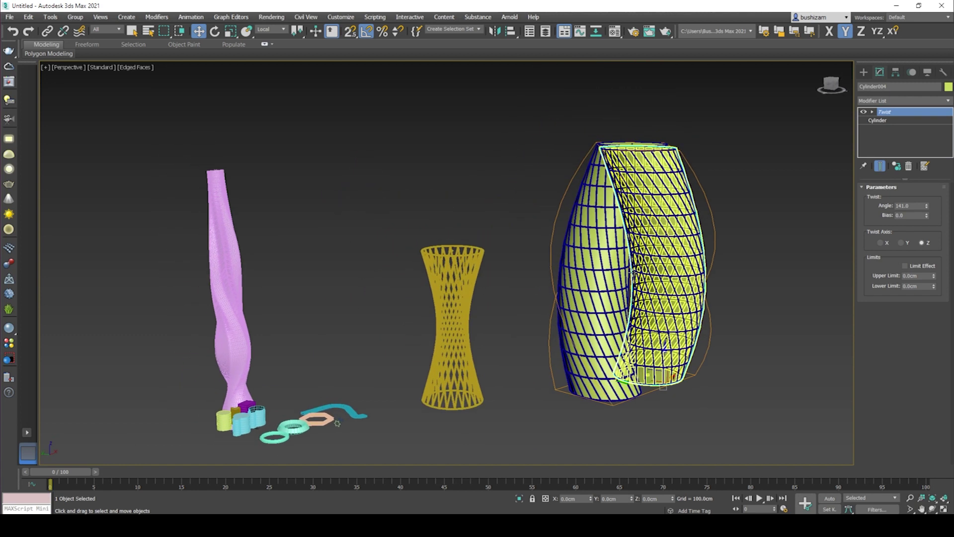